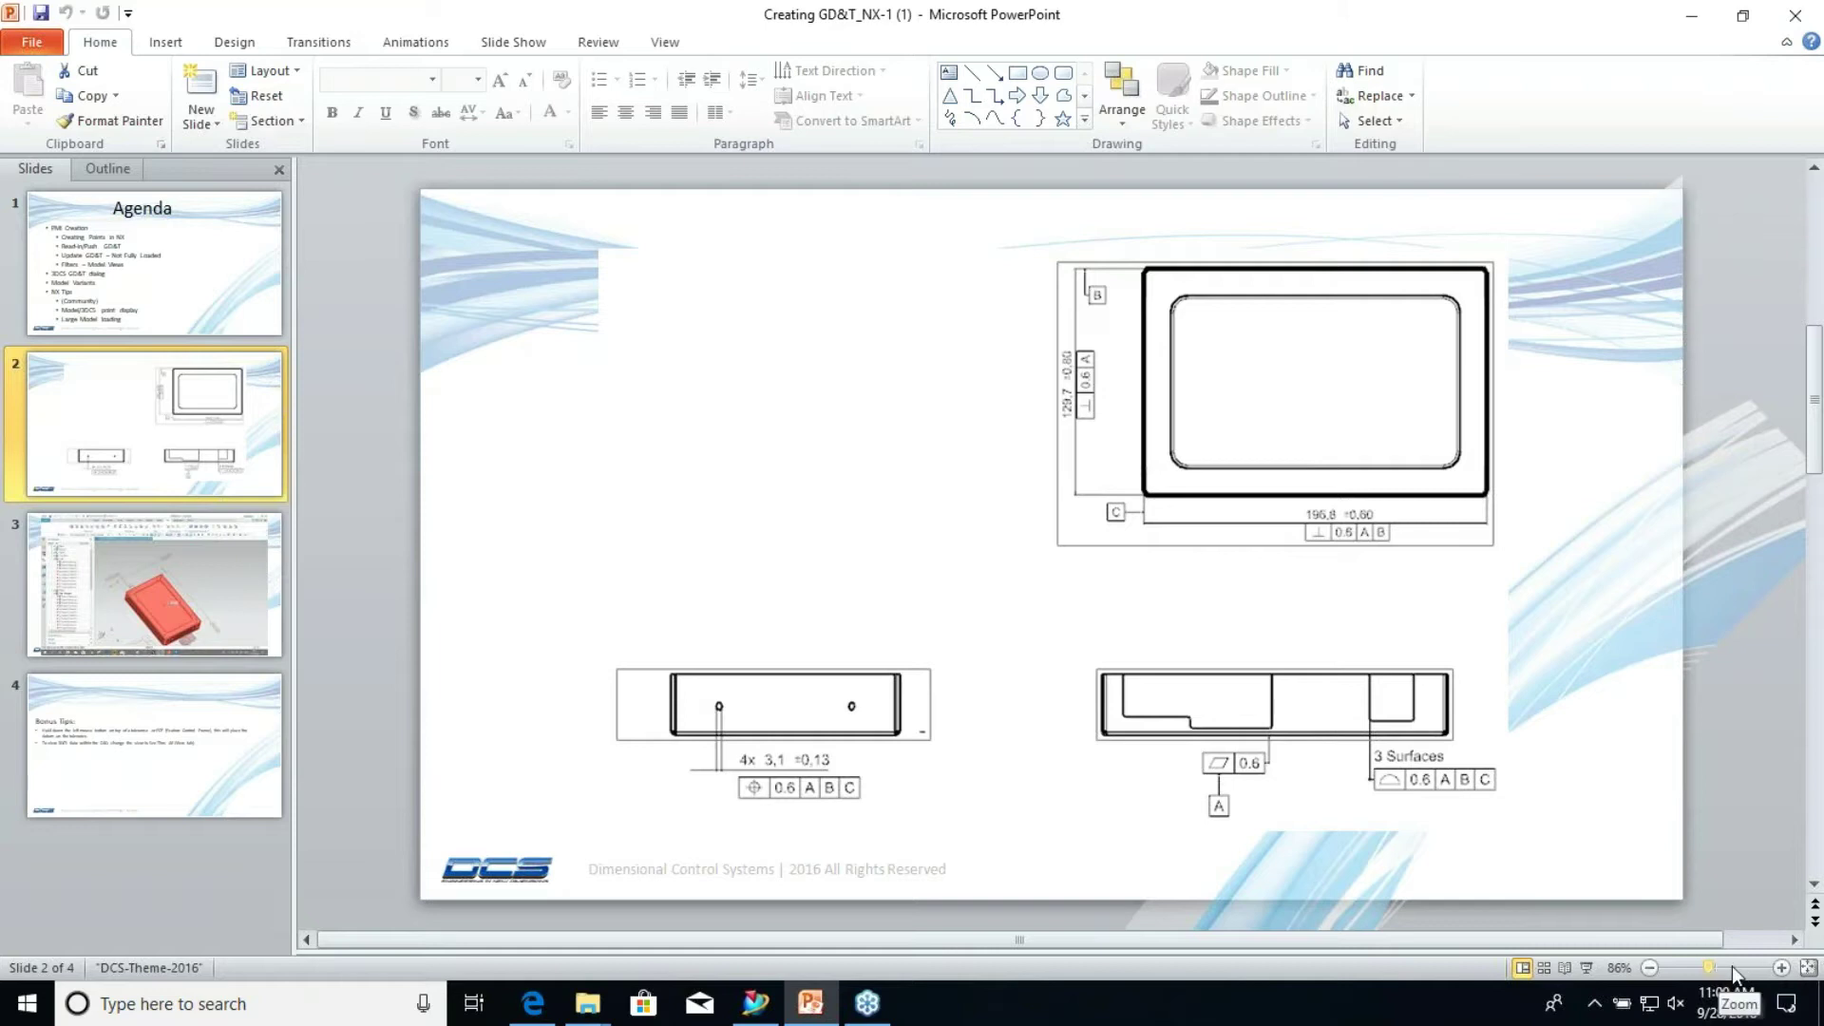
# Zoom into the reference slide to read the upper drawing, then zoom back out
pyautogui.click(1731, 966)
pyautogui.scroll(2, 1437, 696)
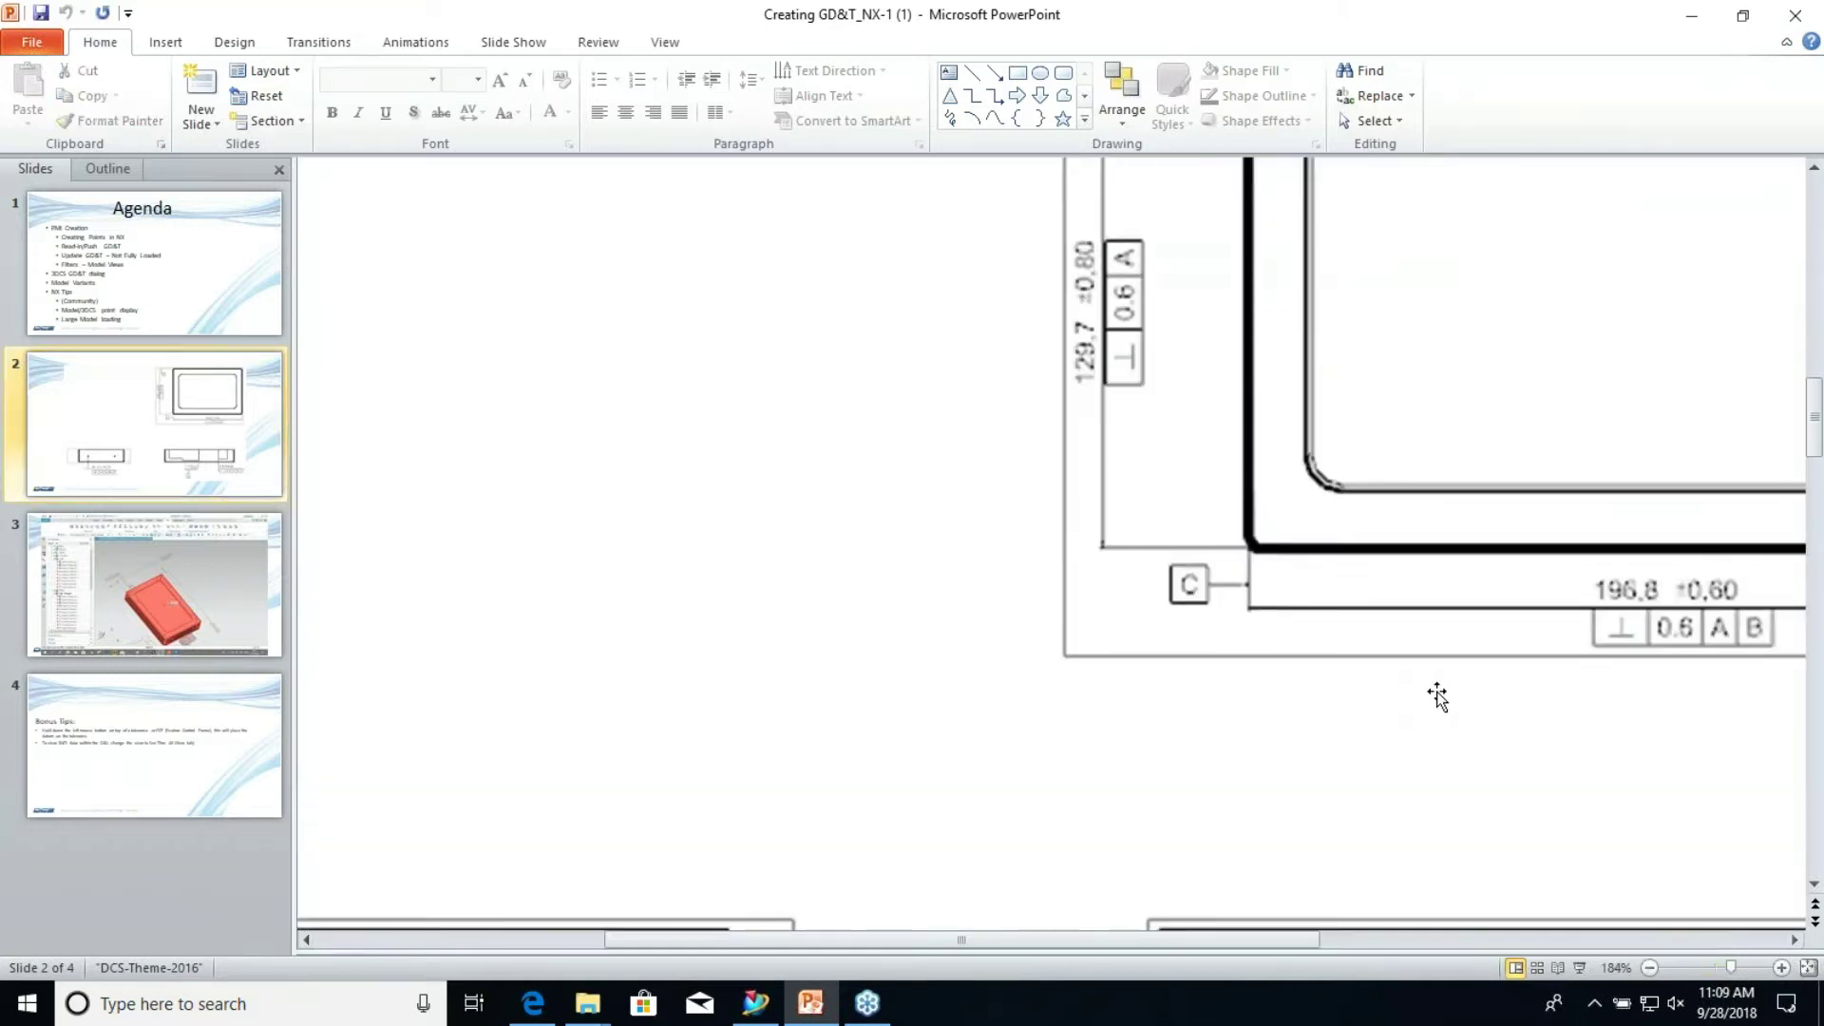
pyautogui.moveTo(1497, 482)
pyautogui.mouseDown()
pyautogui.moveTo(998, 703)
pyautogui.moveTo(1042, 671)
pyautogui.moveTo(1026, 681)
pyautogui.mouseUp()
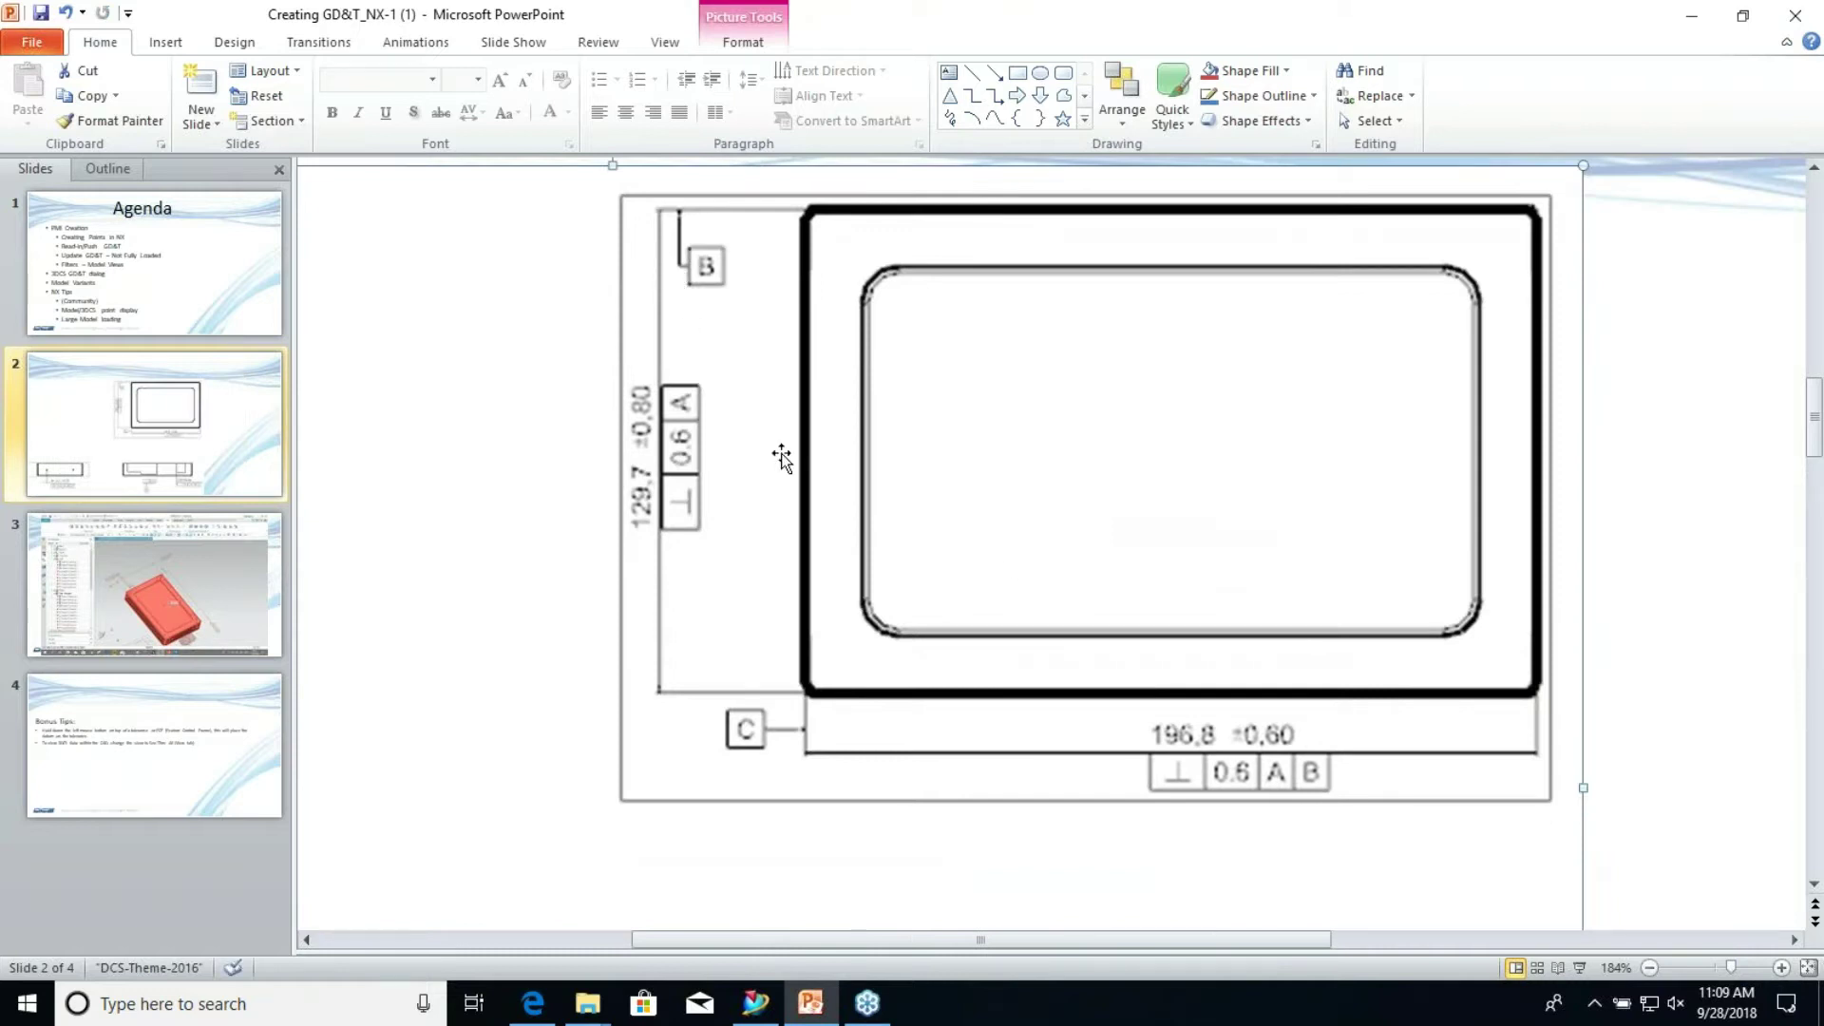
pyautogui.moveTo(1726, 967); pyautogui.dragTo(1719, 967)
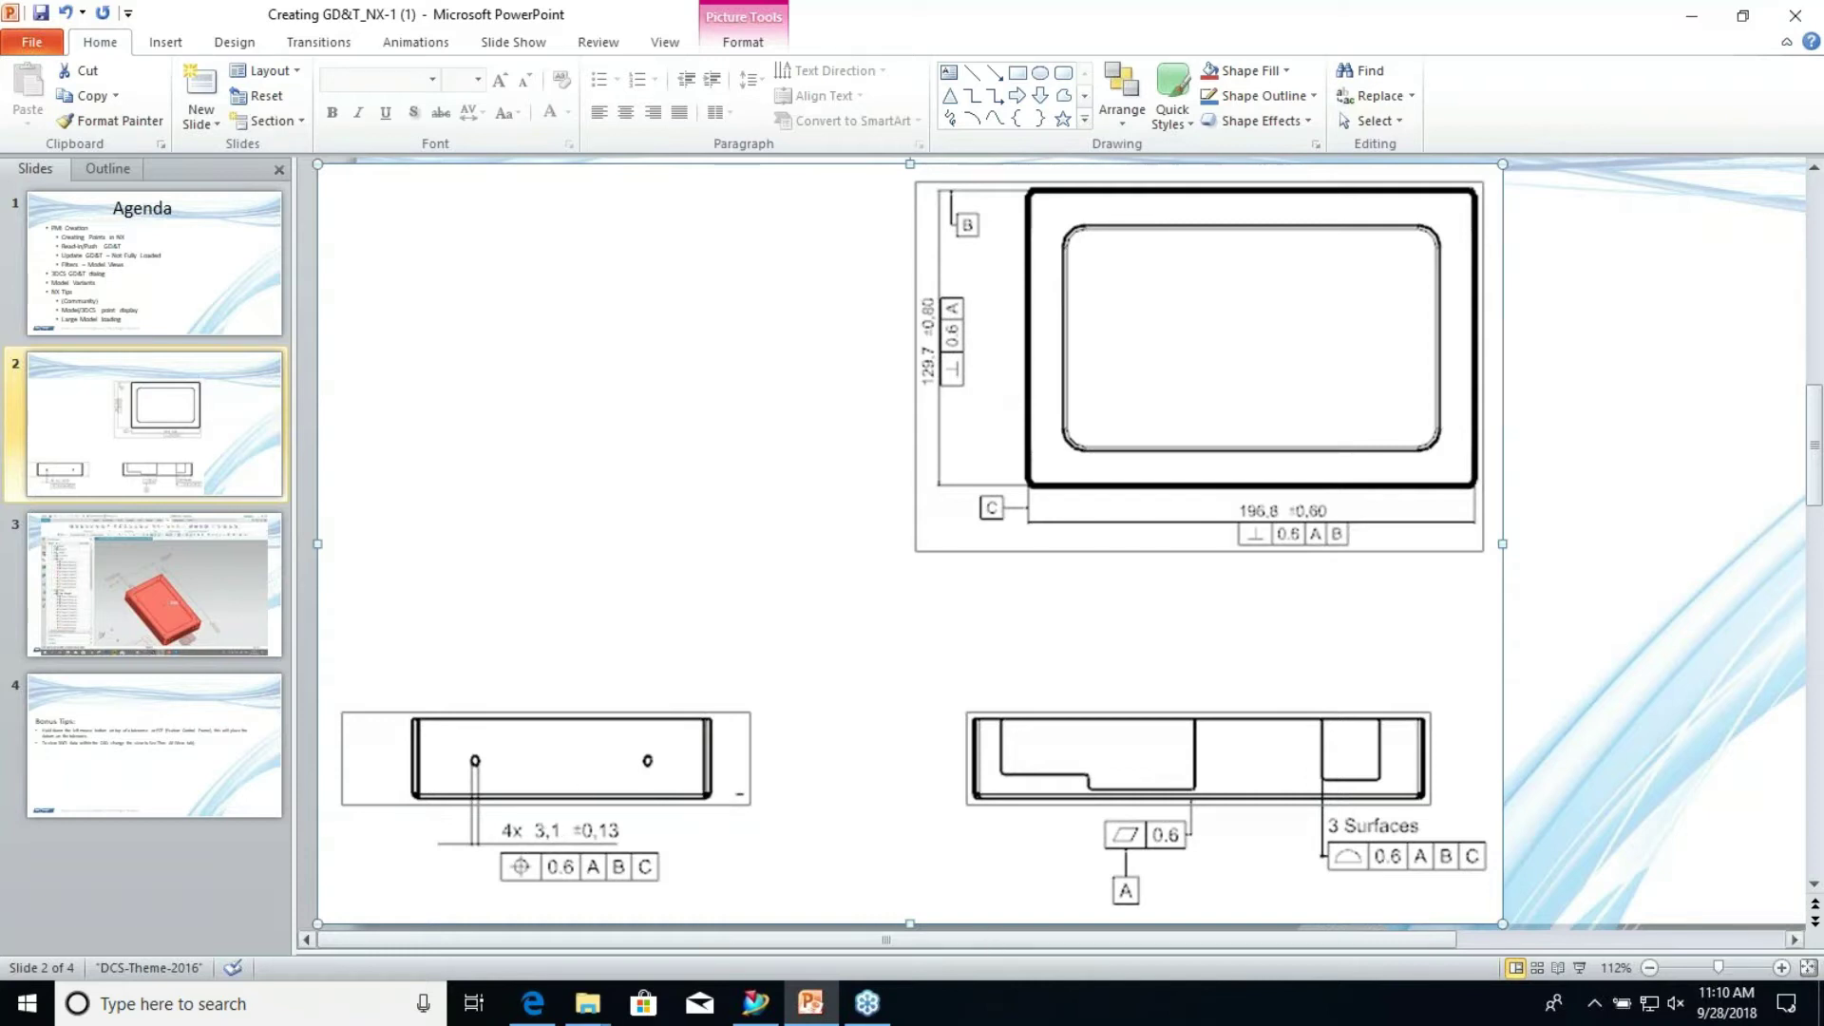
# Delete the cover's existing PMI datum targets, control frames and dimension via the Part Navigator
pyautogui.click(755, 1002)
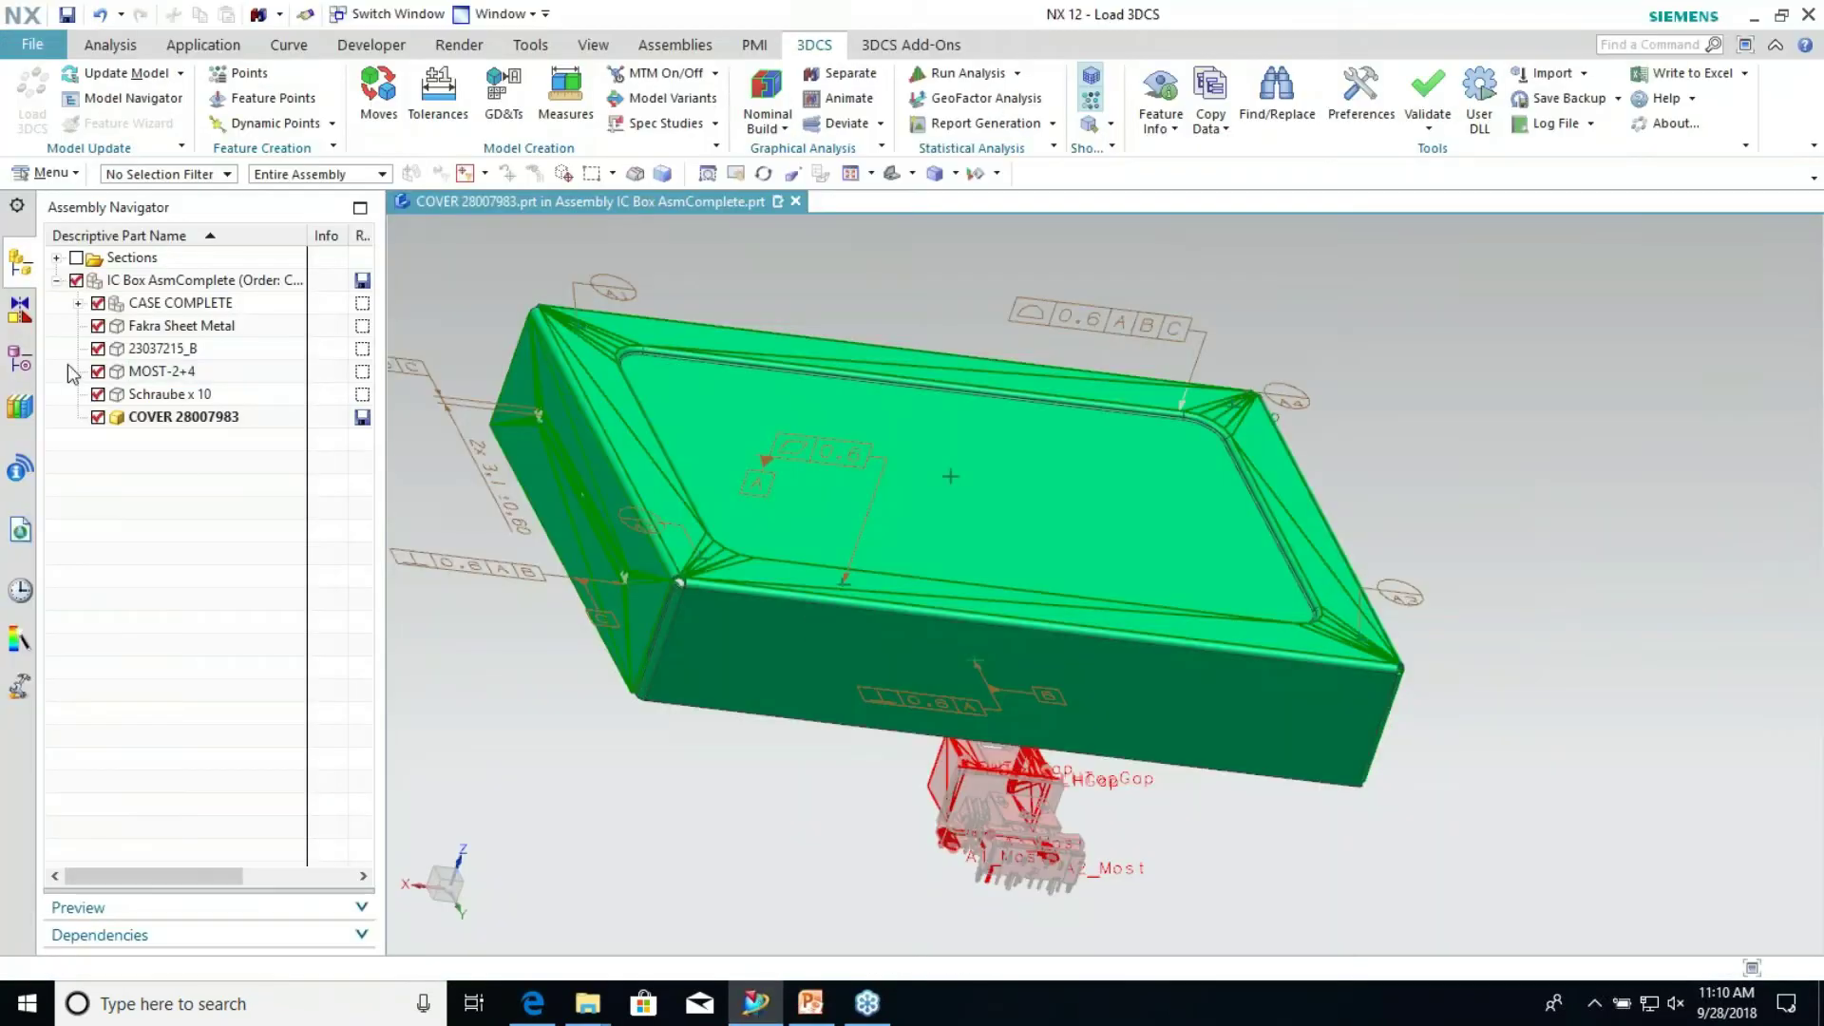
pyautogui.click(20, 359)
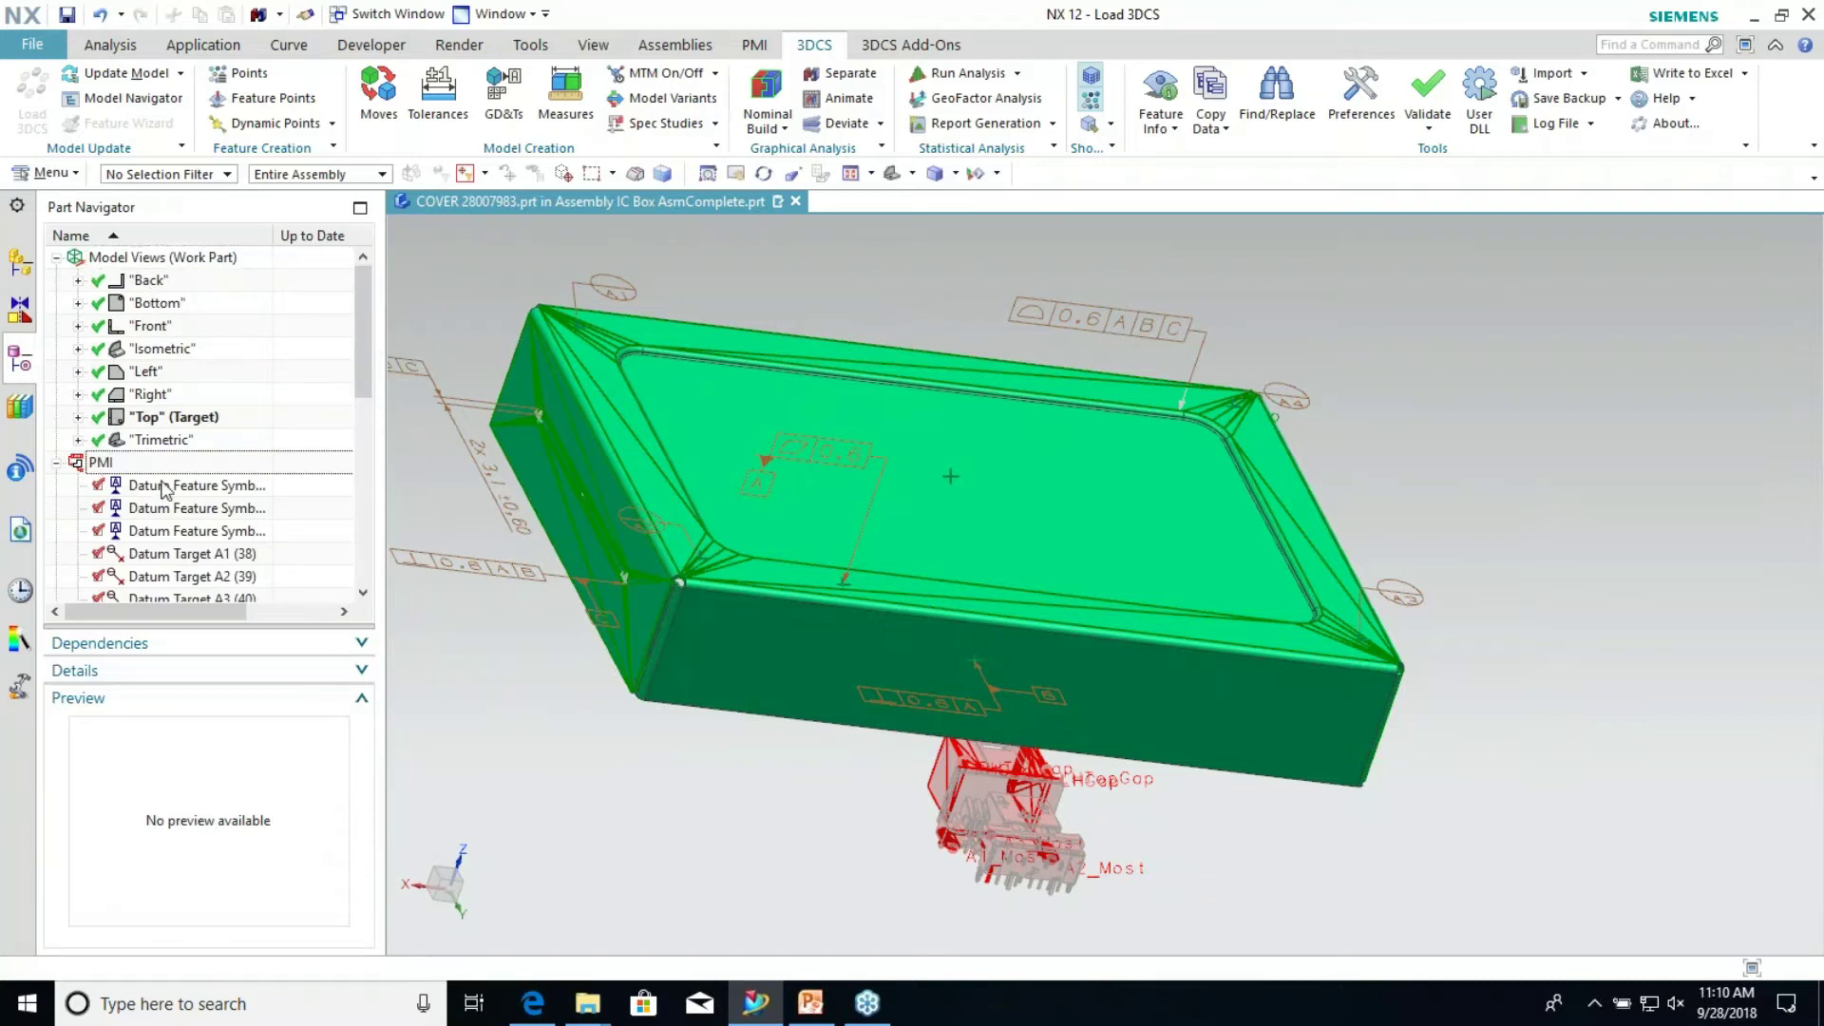
pyautogui.scroll(-5, 142, 475)
pyautogui.keyDown('shift'); pyautogui.click(195, 418); pyautogui.keyUp('shift')
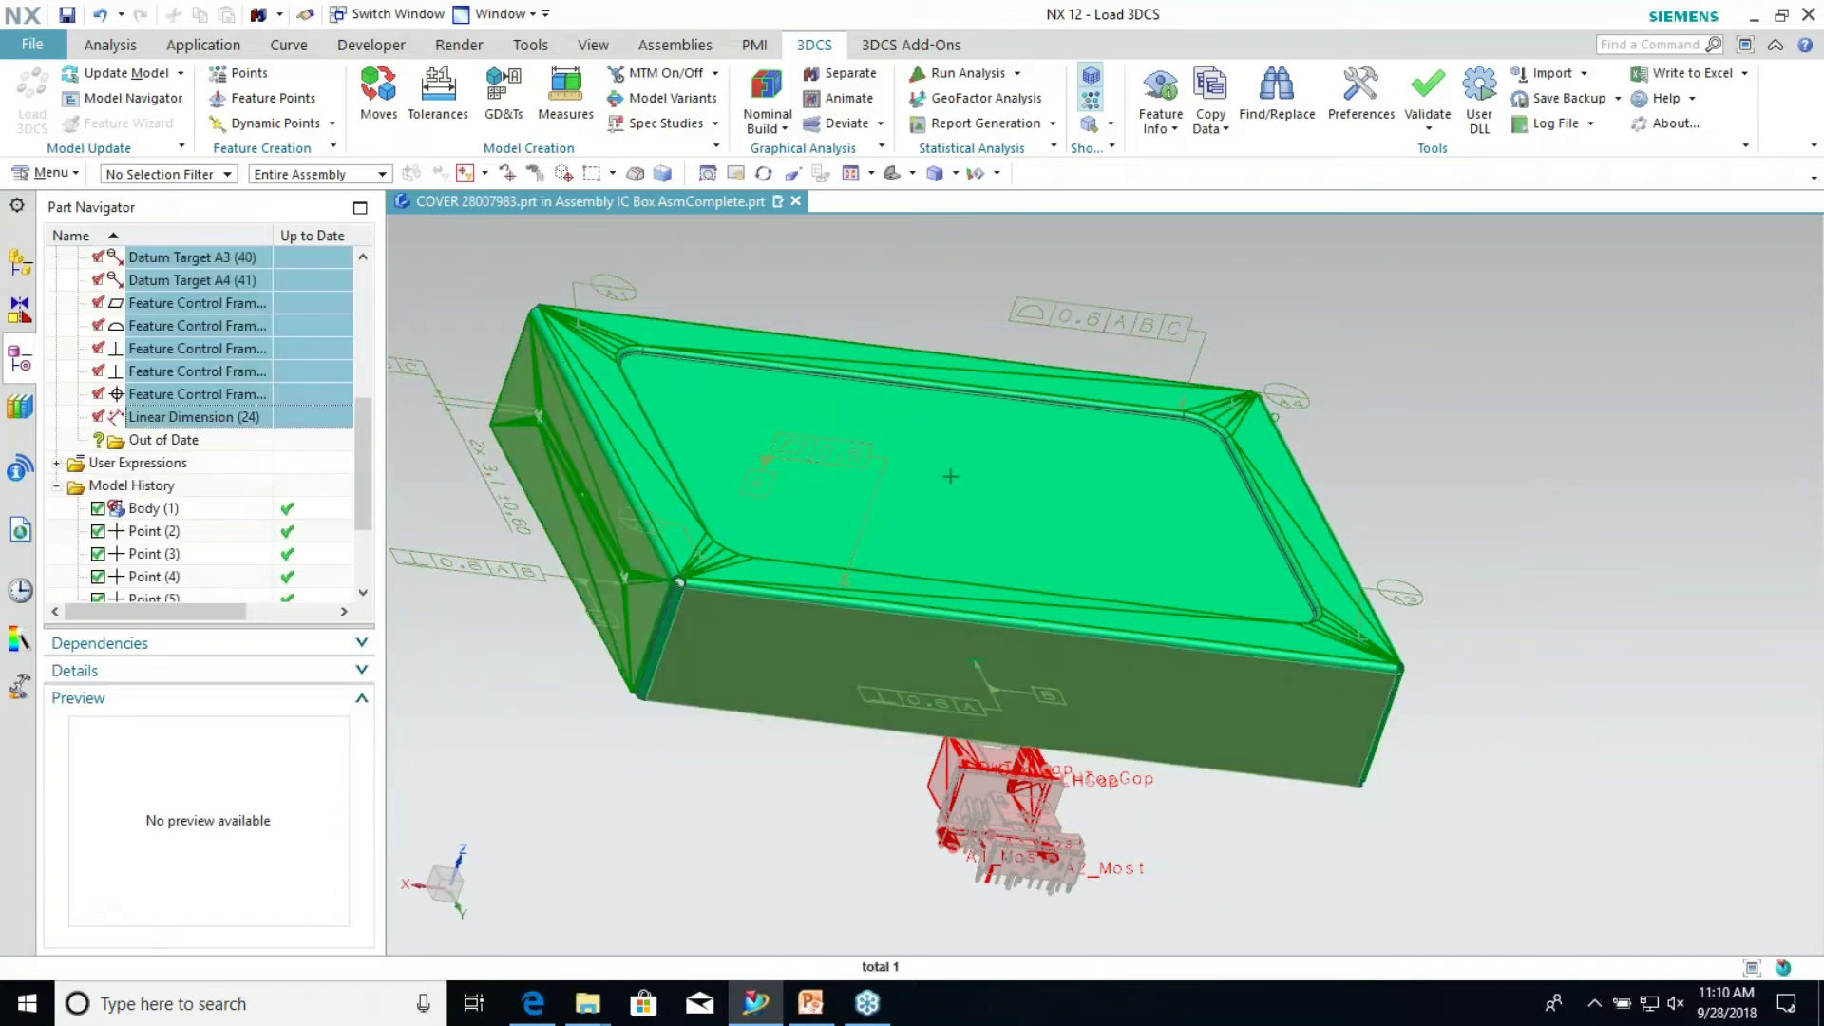
pyautogui.rightClick(195, 418)
pyautogui.click(269, 546)
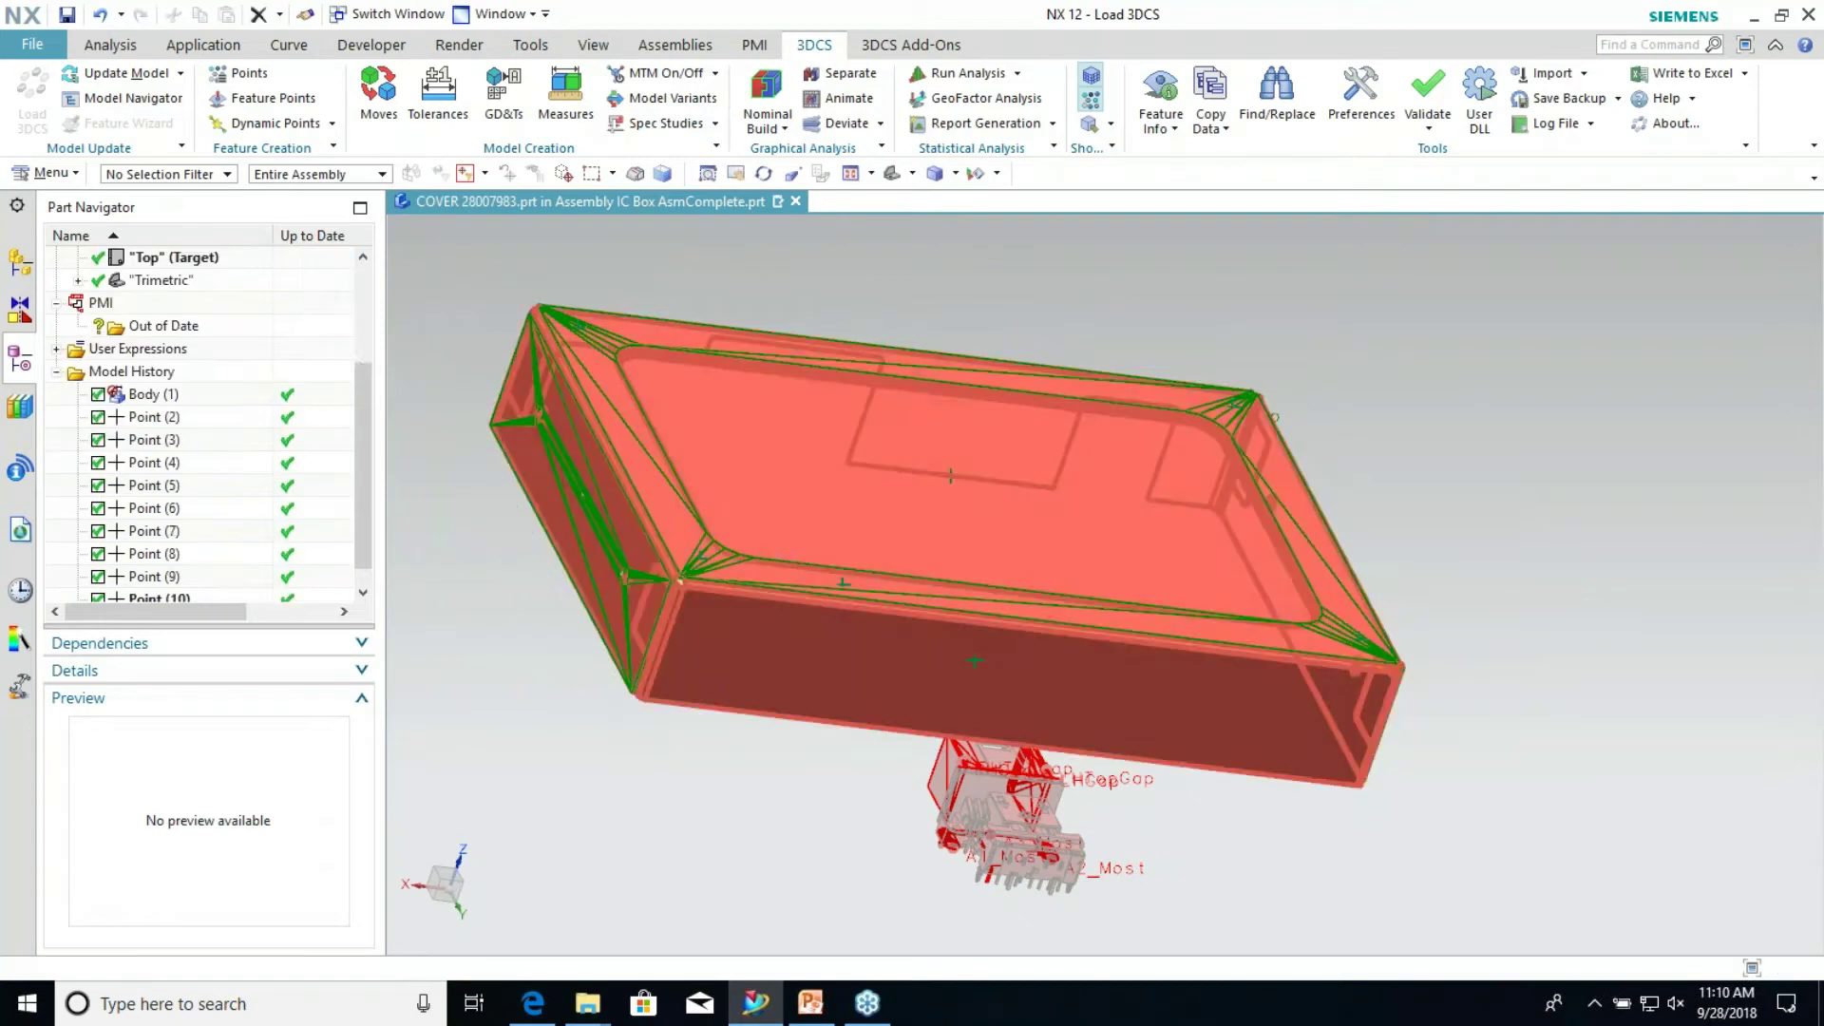
# Rotate the cover to view its inside and switch to the Modeling application
pyautogui.moveTo(868, 583); pyautogui.dragTo(1065, 371, button='middle')
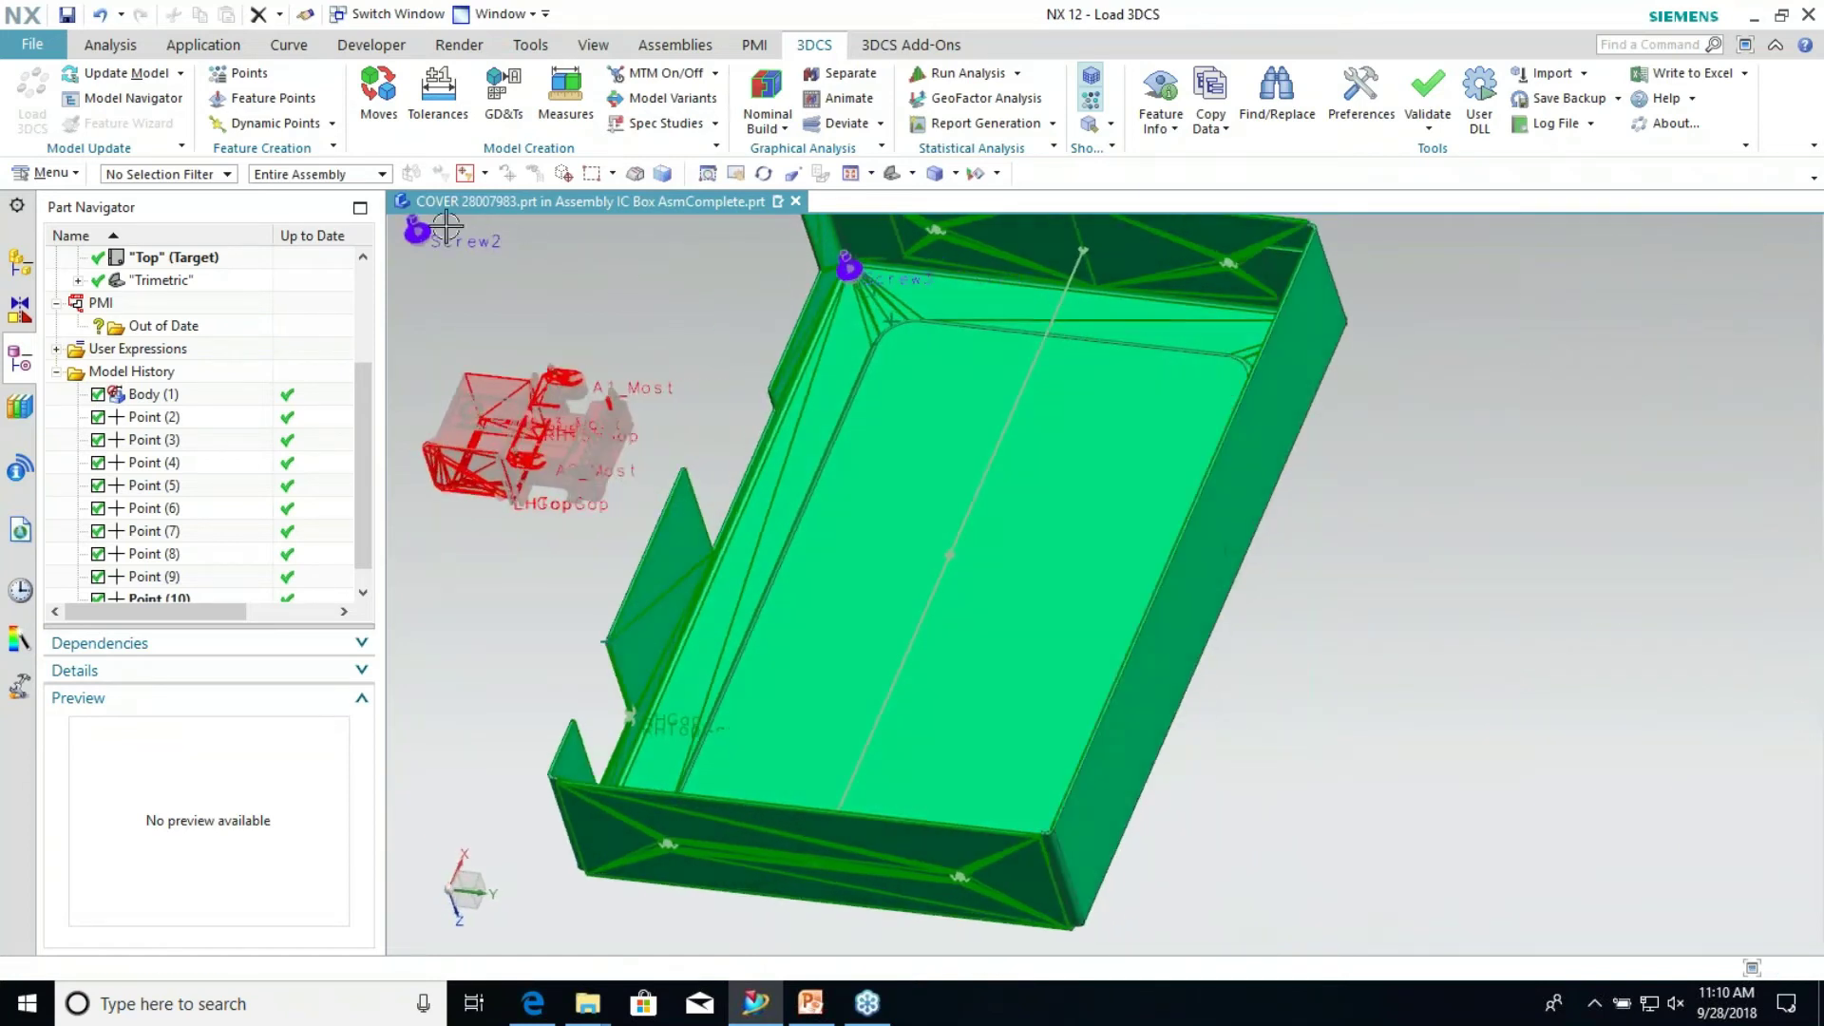
pyautogui.click(755, 44)
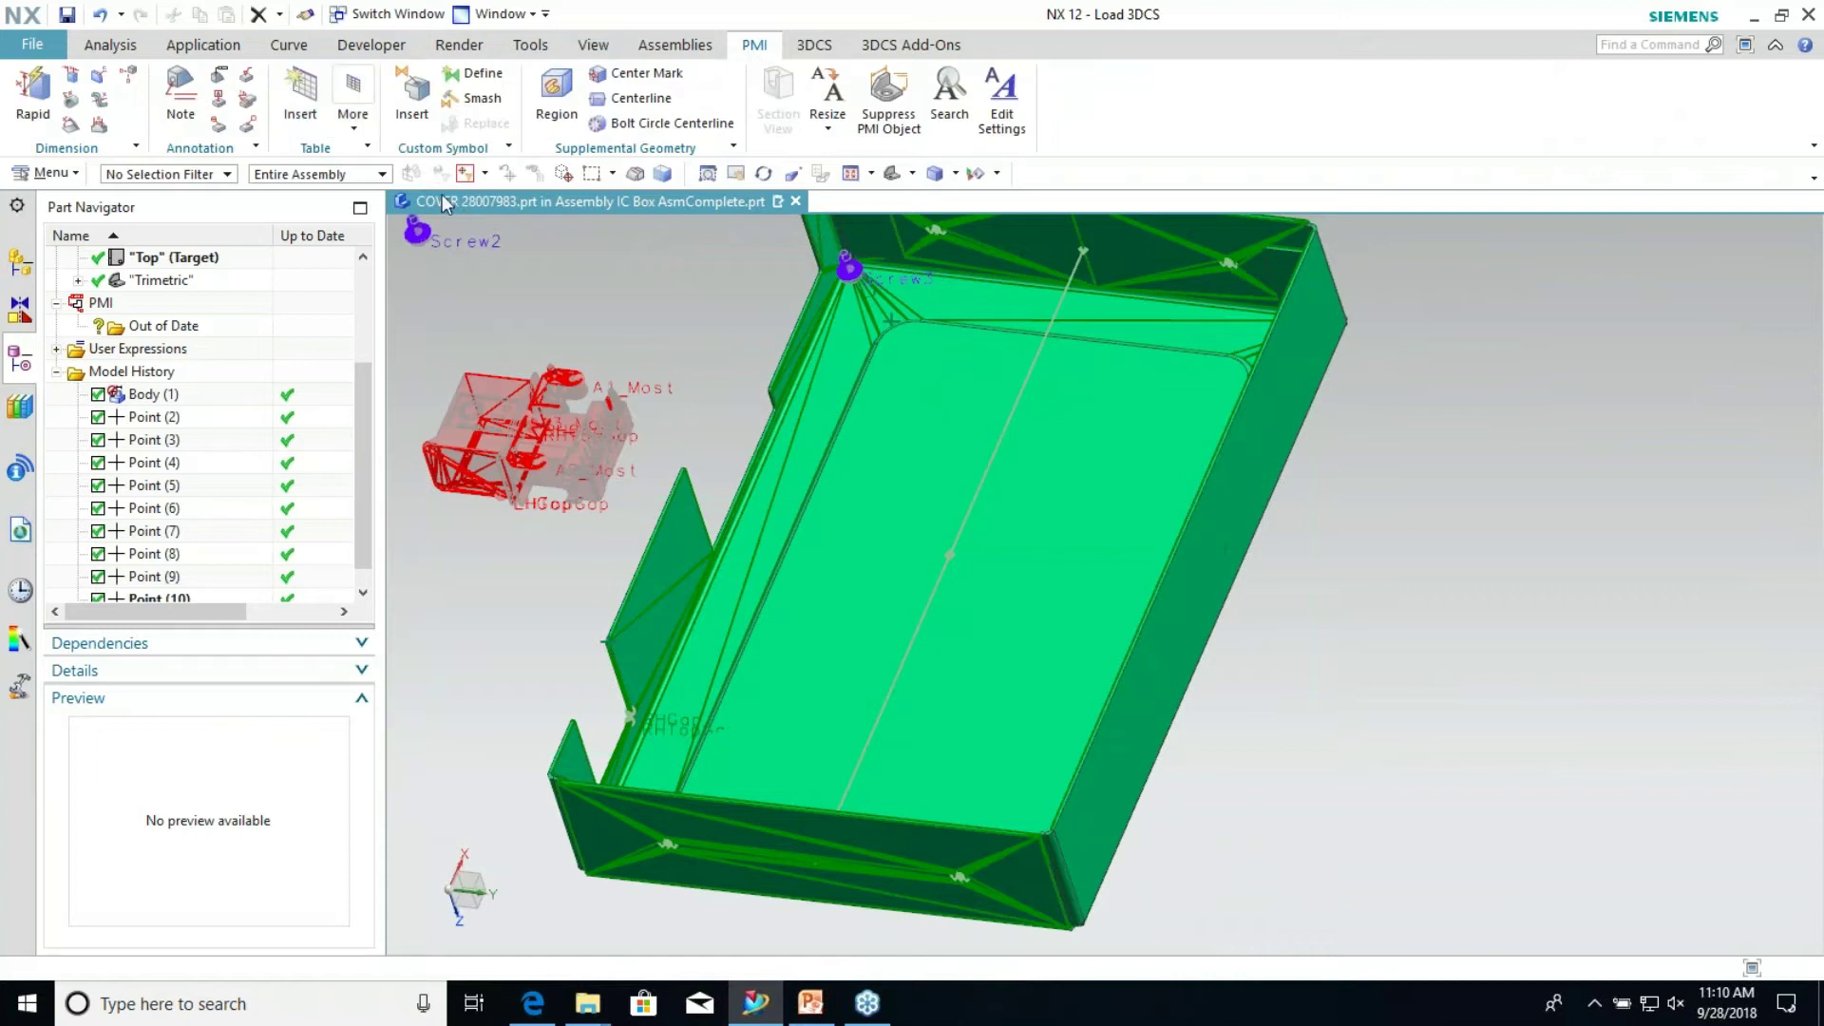
pyautogui.click(183, 50)
pyautogui.click(44, 95)
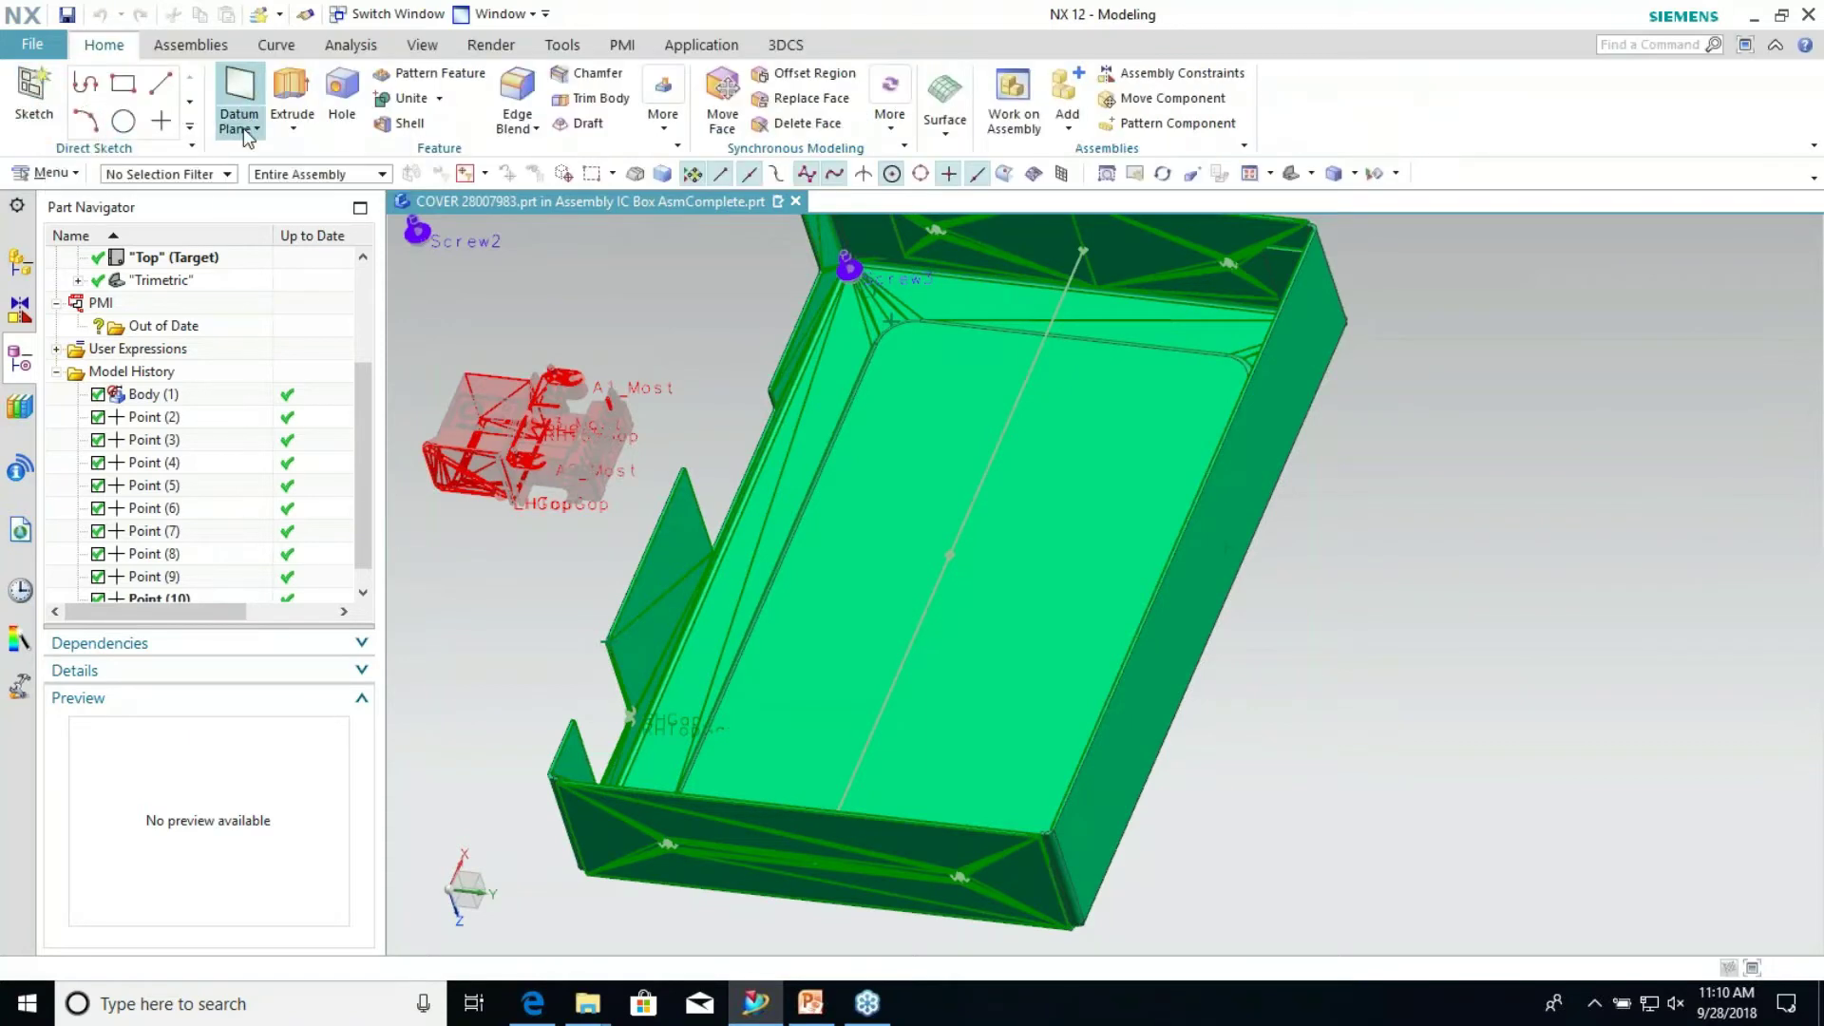
pyautogui.click(252, 130)
# Create three Point on Face points on the cover's rim face, one near each of three corners
pyautogui.click(257, 248)
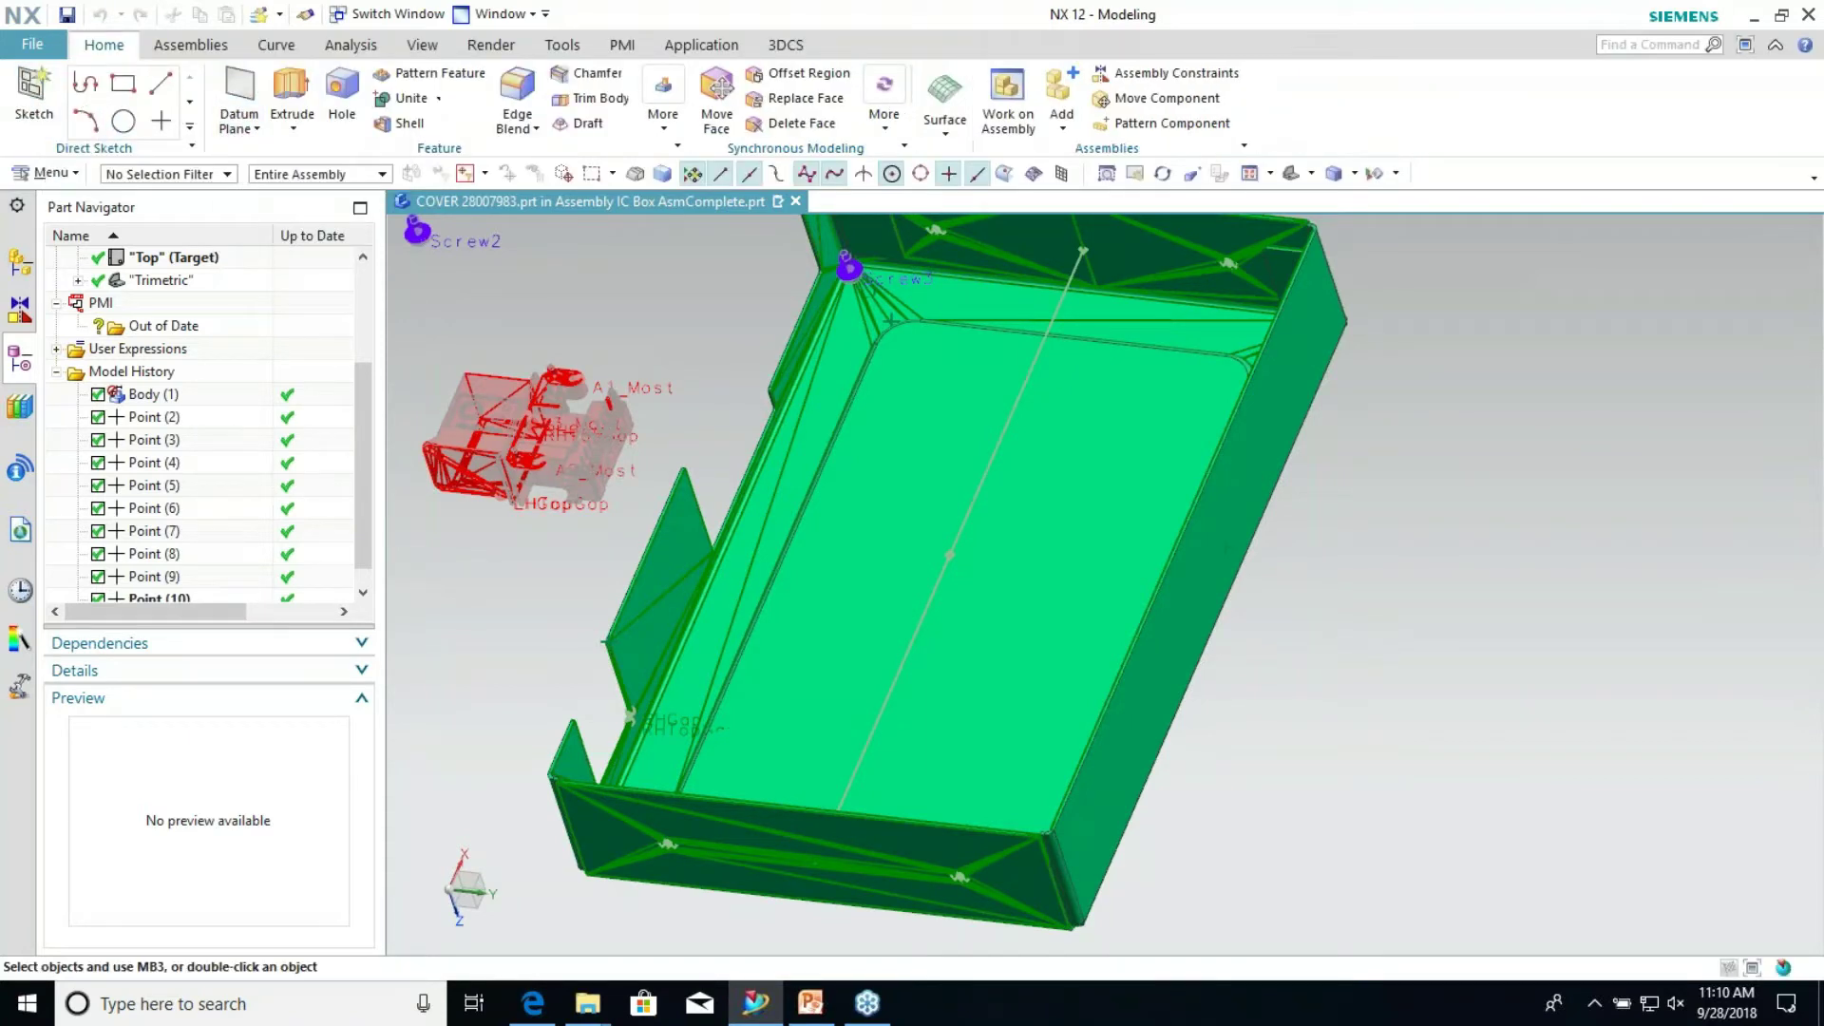
pyautogui.click(856, 297)
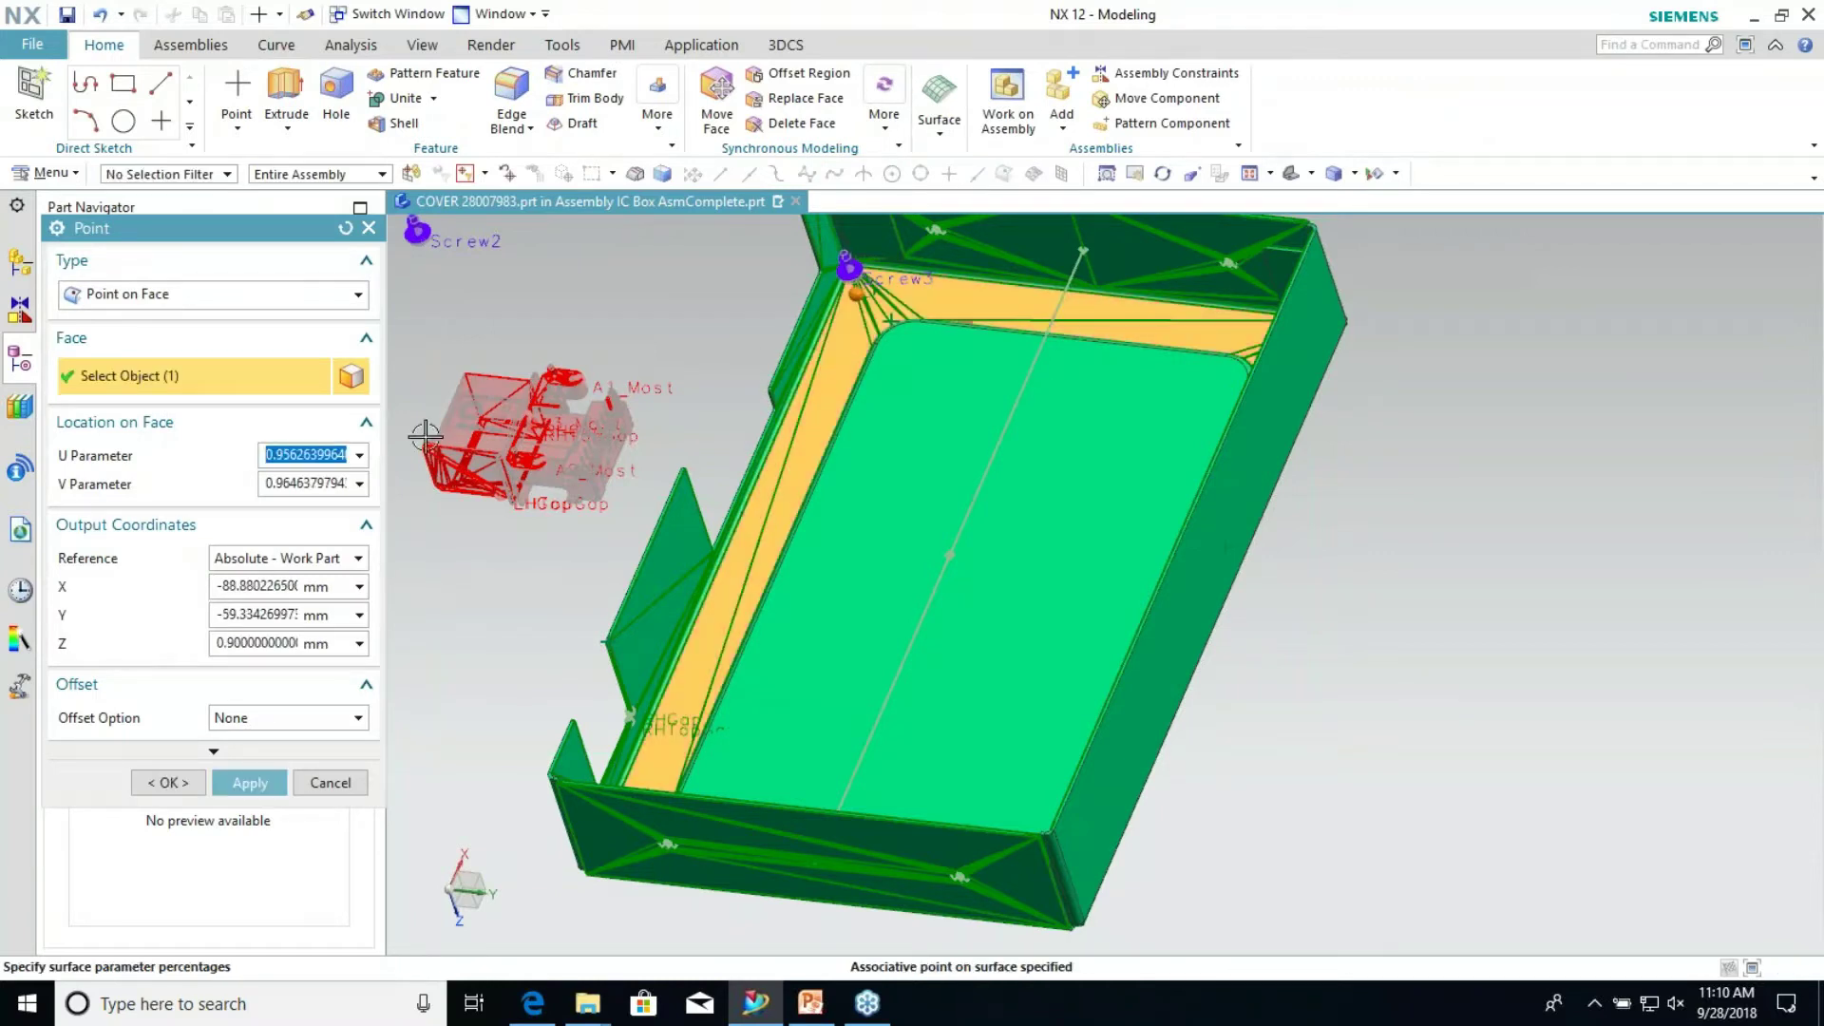
pyautogui.click(230, 787)
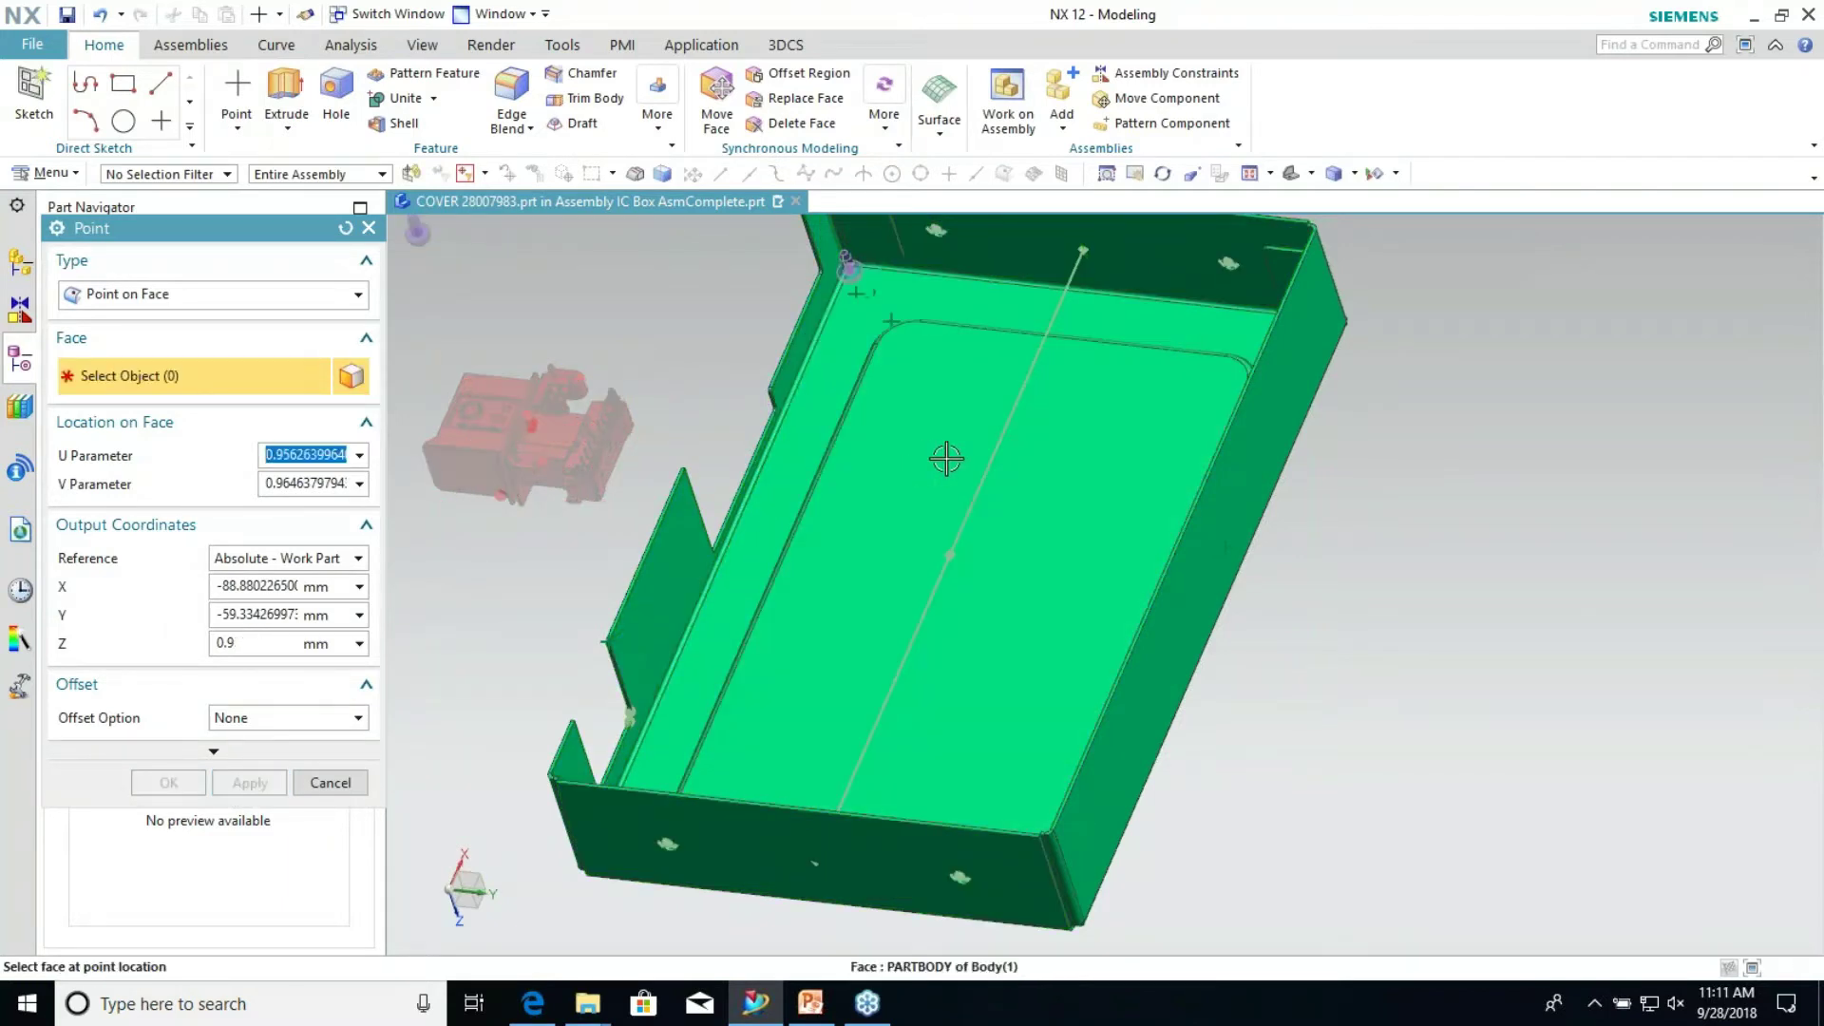
pyautogui.moveTo(946, 459); pyautogui.dragTo(966, 460, button='middle')
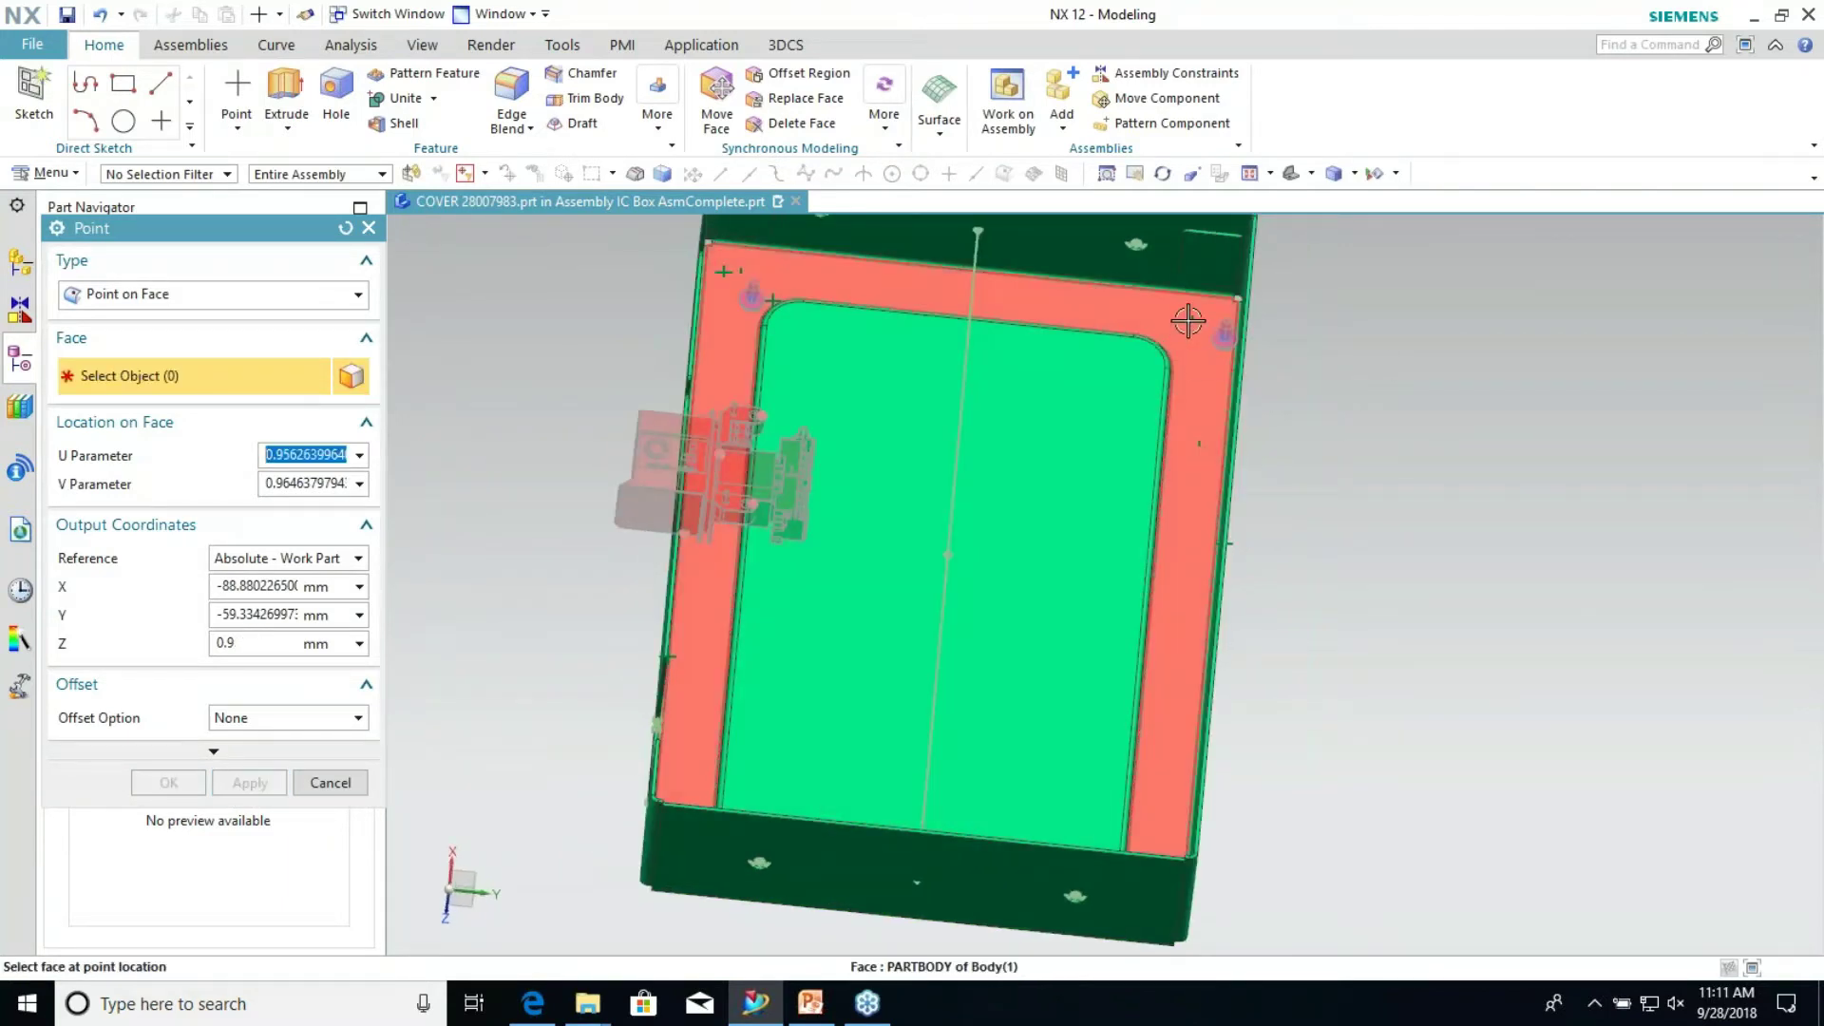
pyautogui.click(1188, 322)
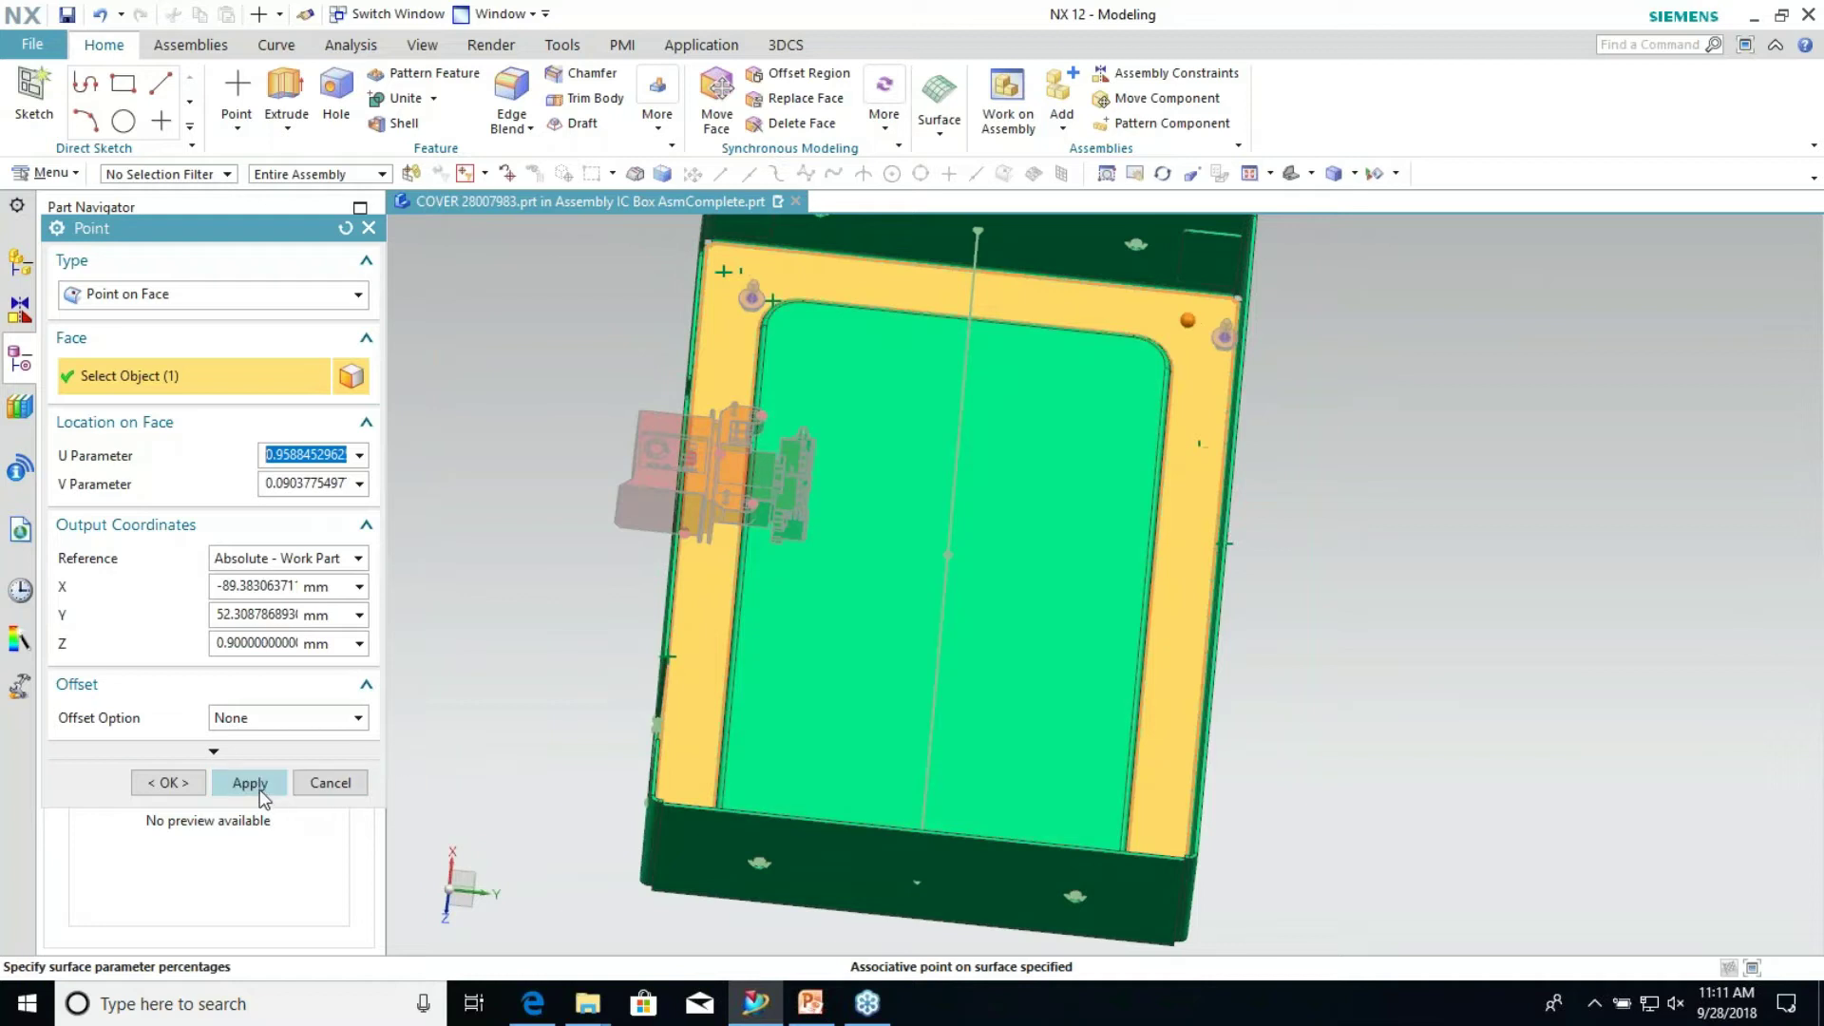
pyautogui.click(250, 784)
pyautogui.moveTo(937, 529); pyautogui.dragTo(748, 790, button='middle')
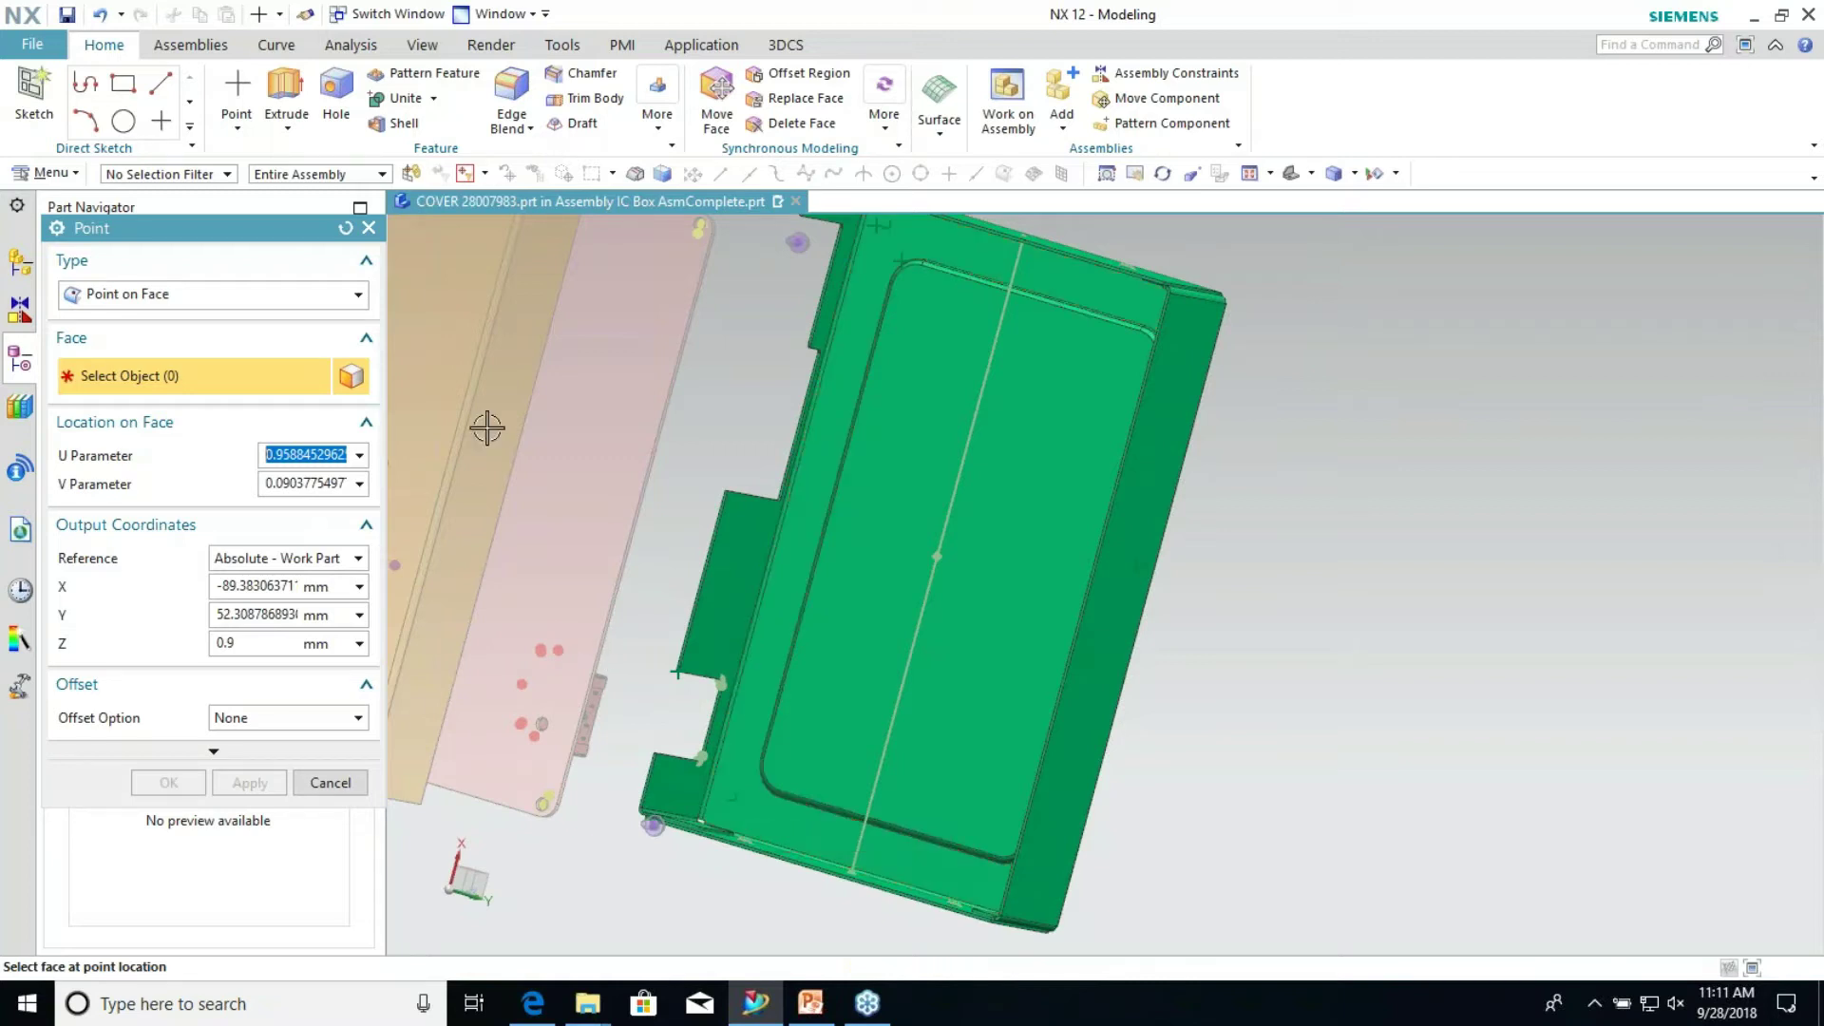
pyautogui.click(746, 790)
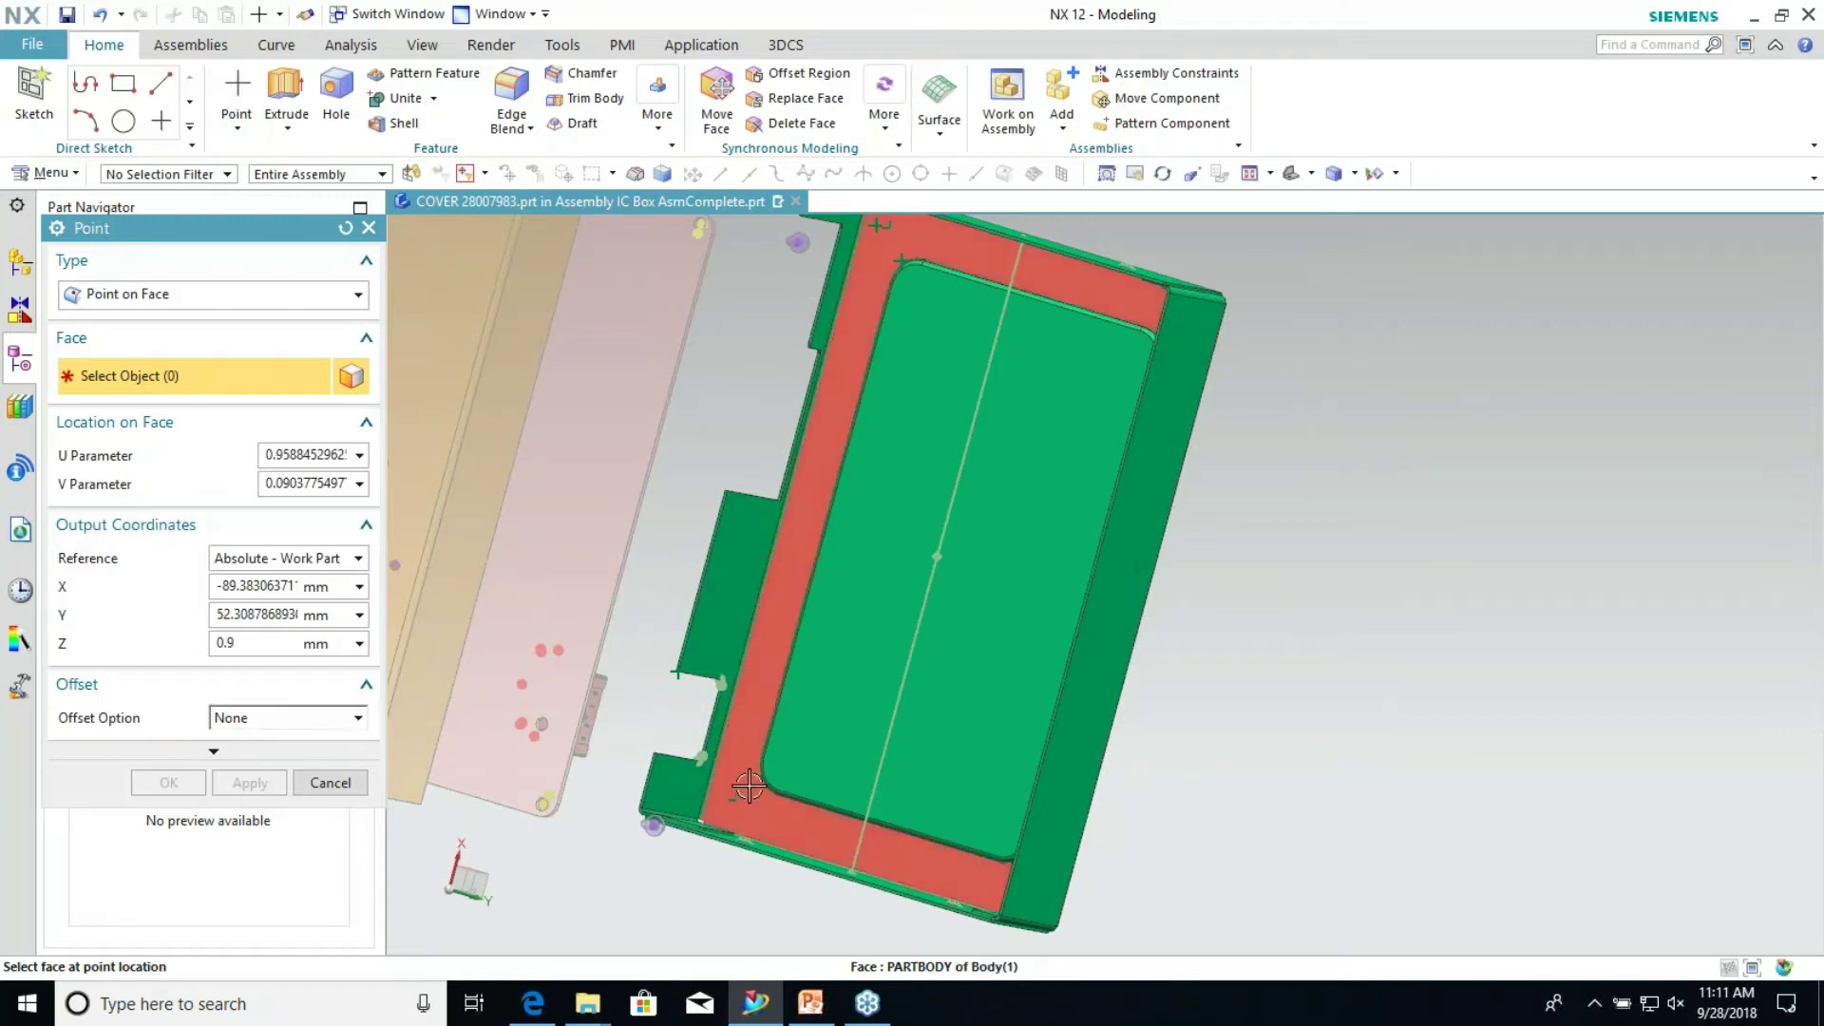
pyautogui.moveTo(835, 797); pyautogui.dragTo(1158, 844, button='middle')
pyautogui.click(1094, 832)
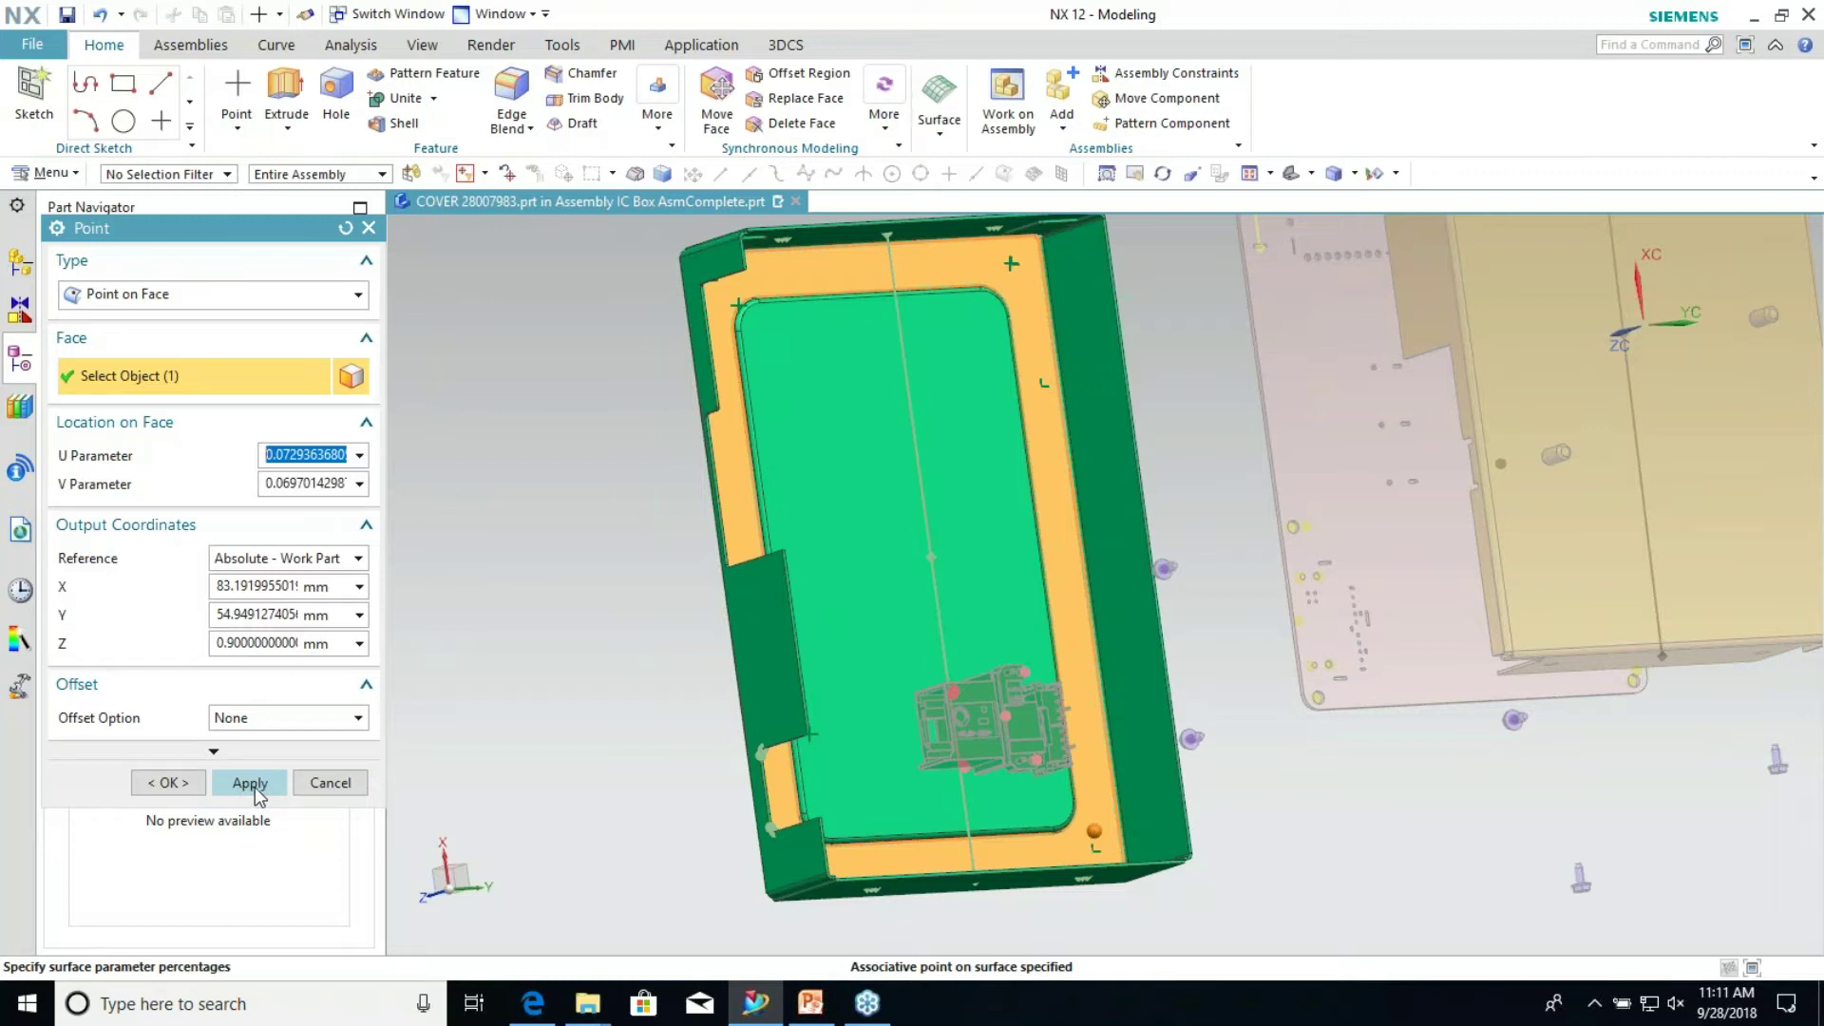
pyautogui.click(167, 782)
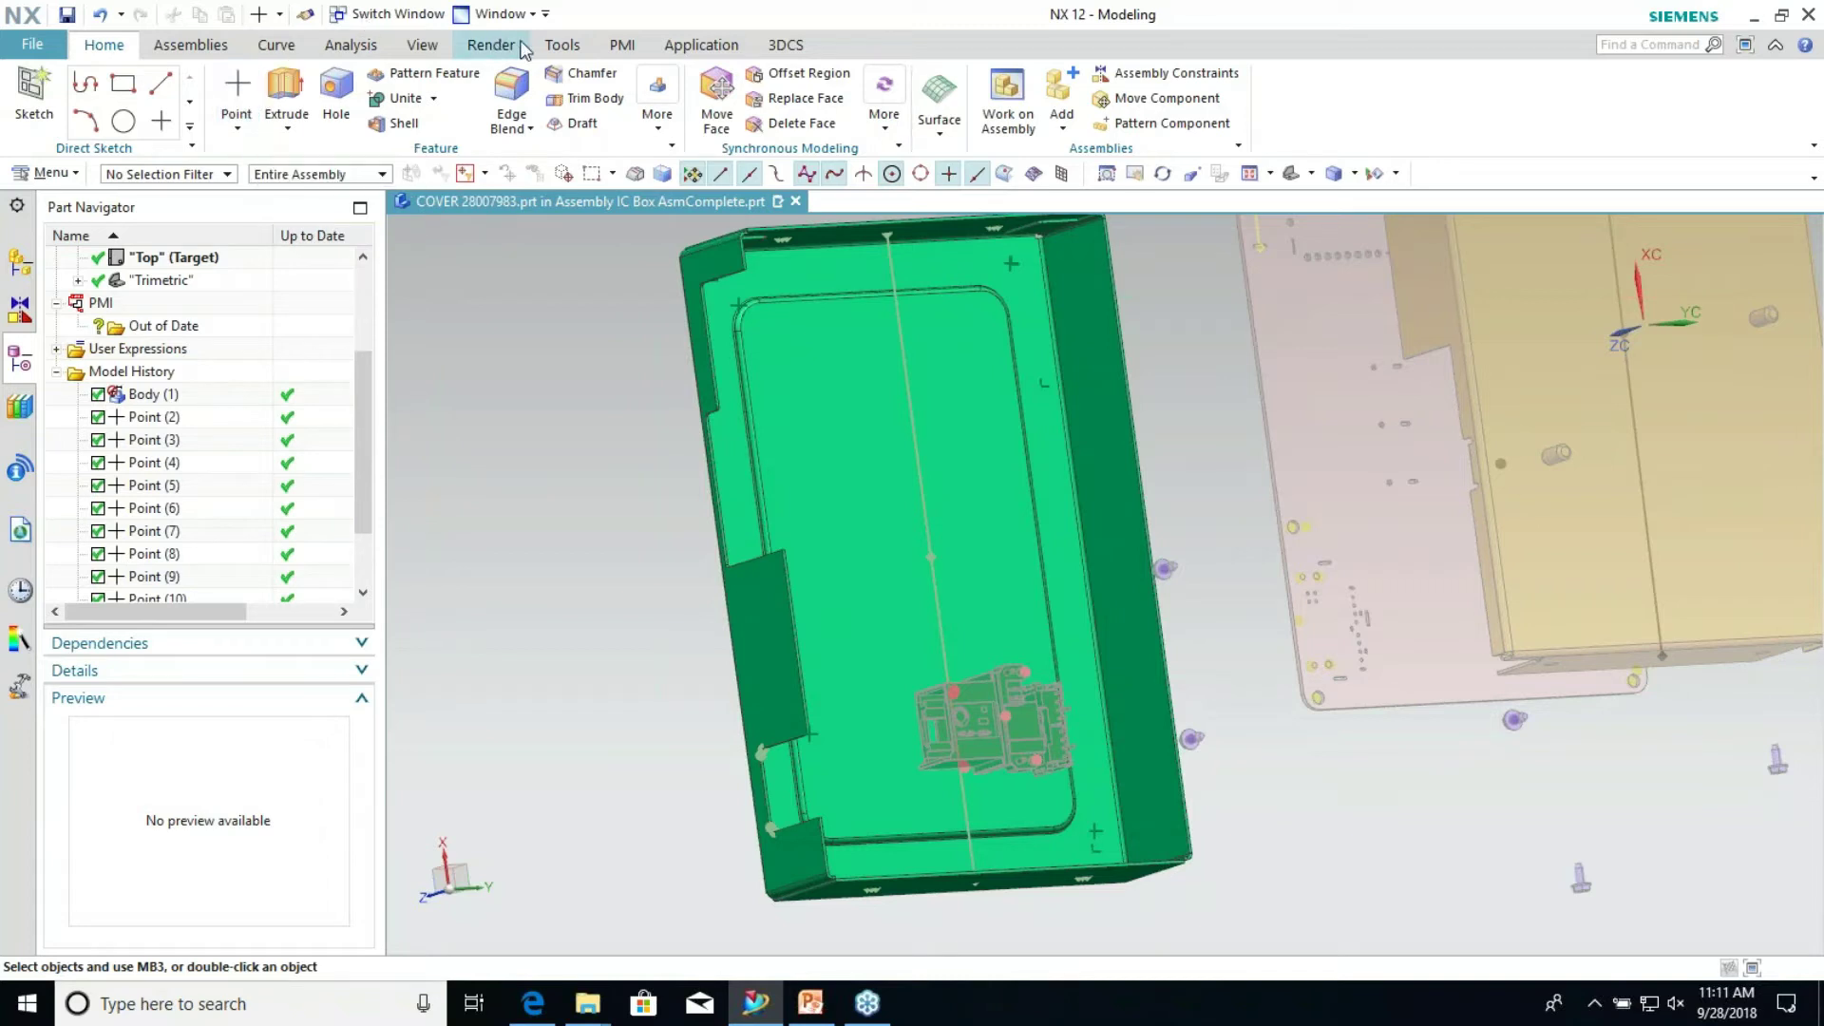
# Start a feature control frame with its leader ending at the corner point, oriented in the YC-ZC Plane
pyautogui.click(716, 45)
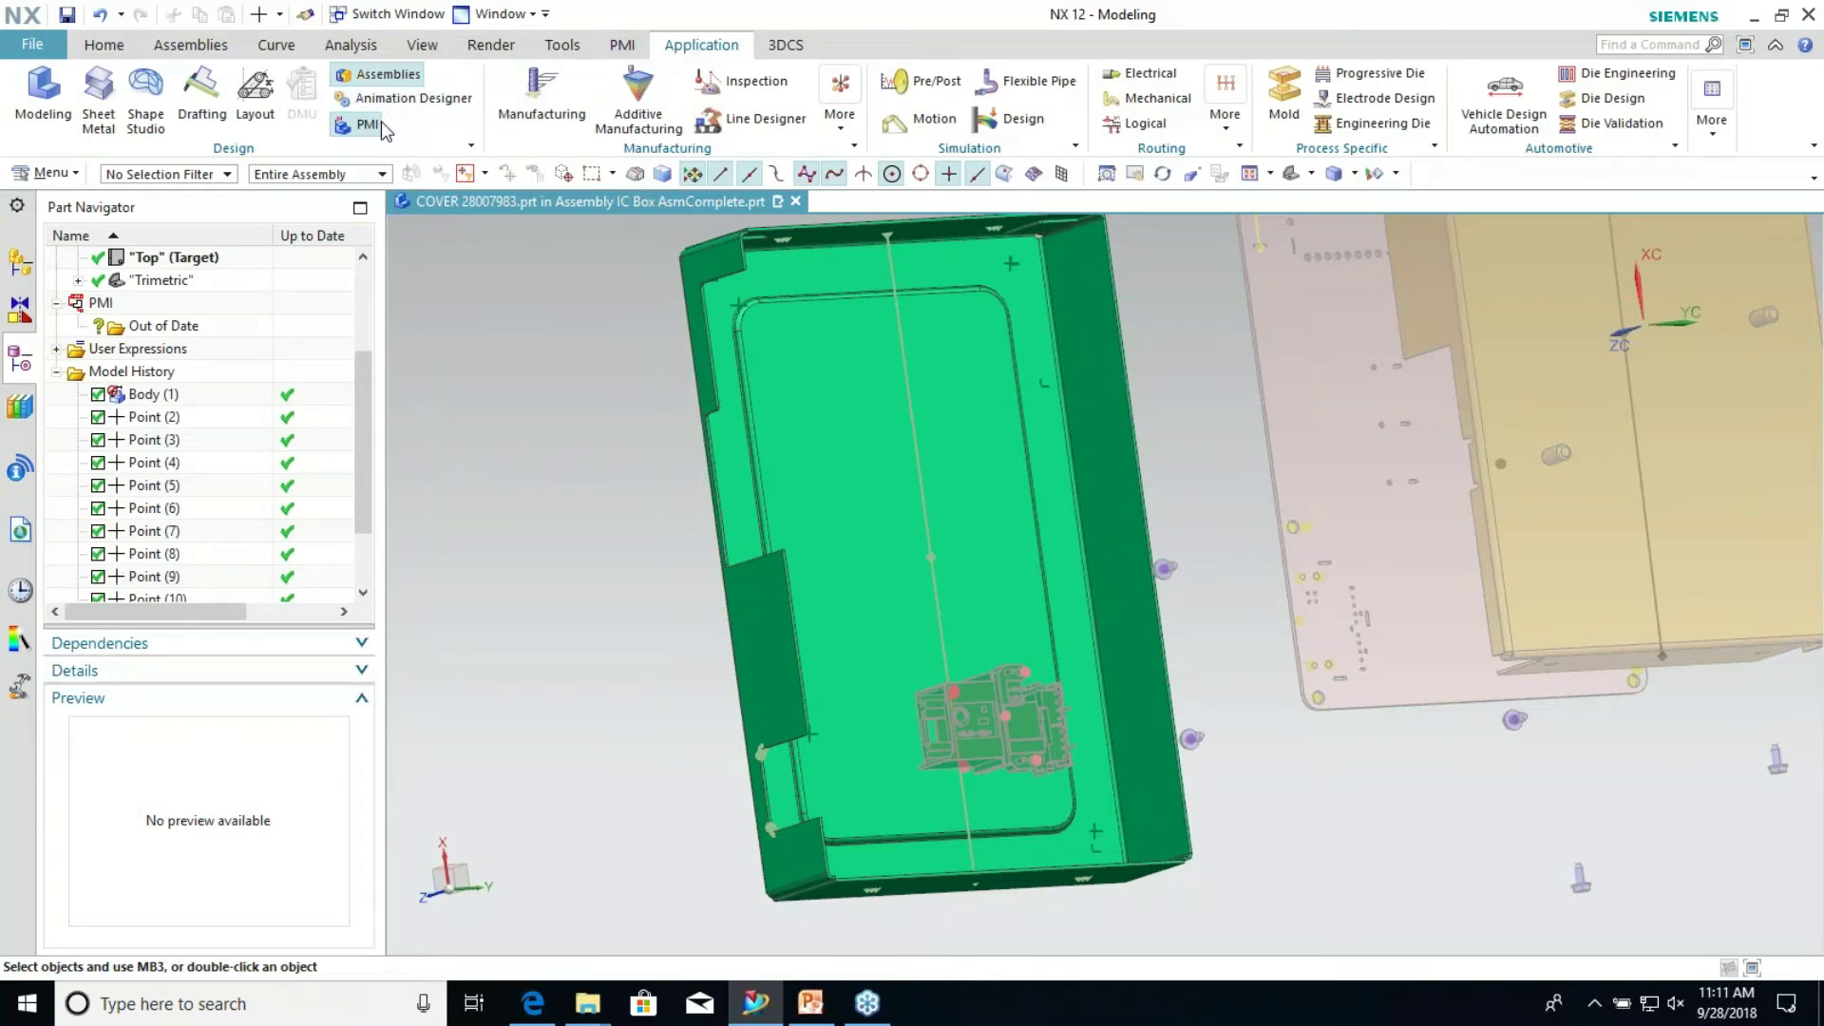
pyautogui.click(622, 45)
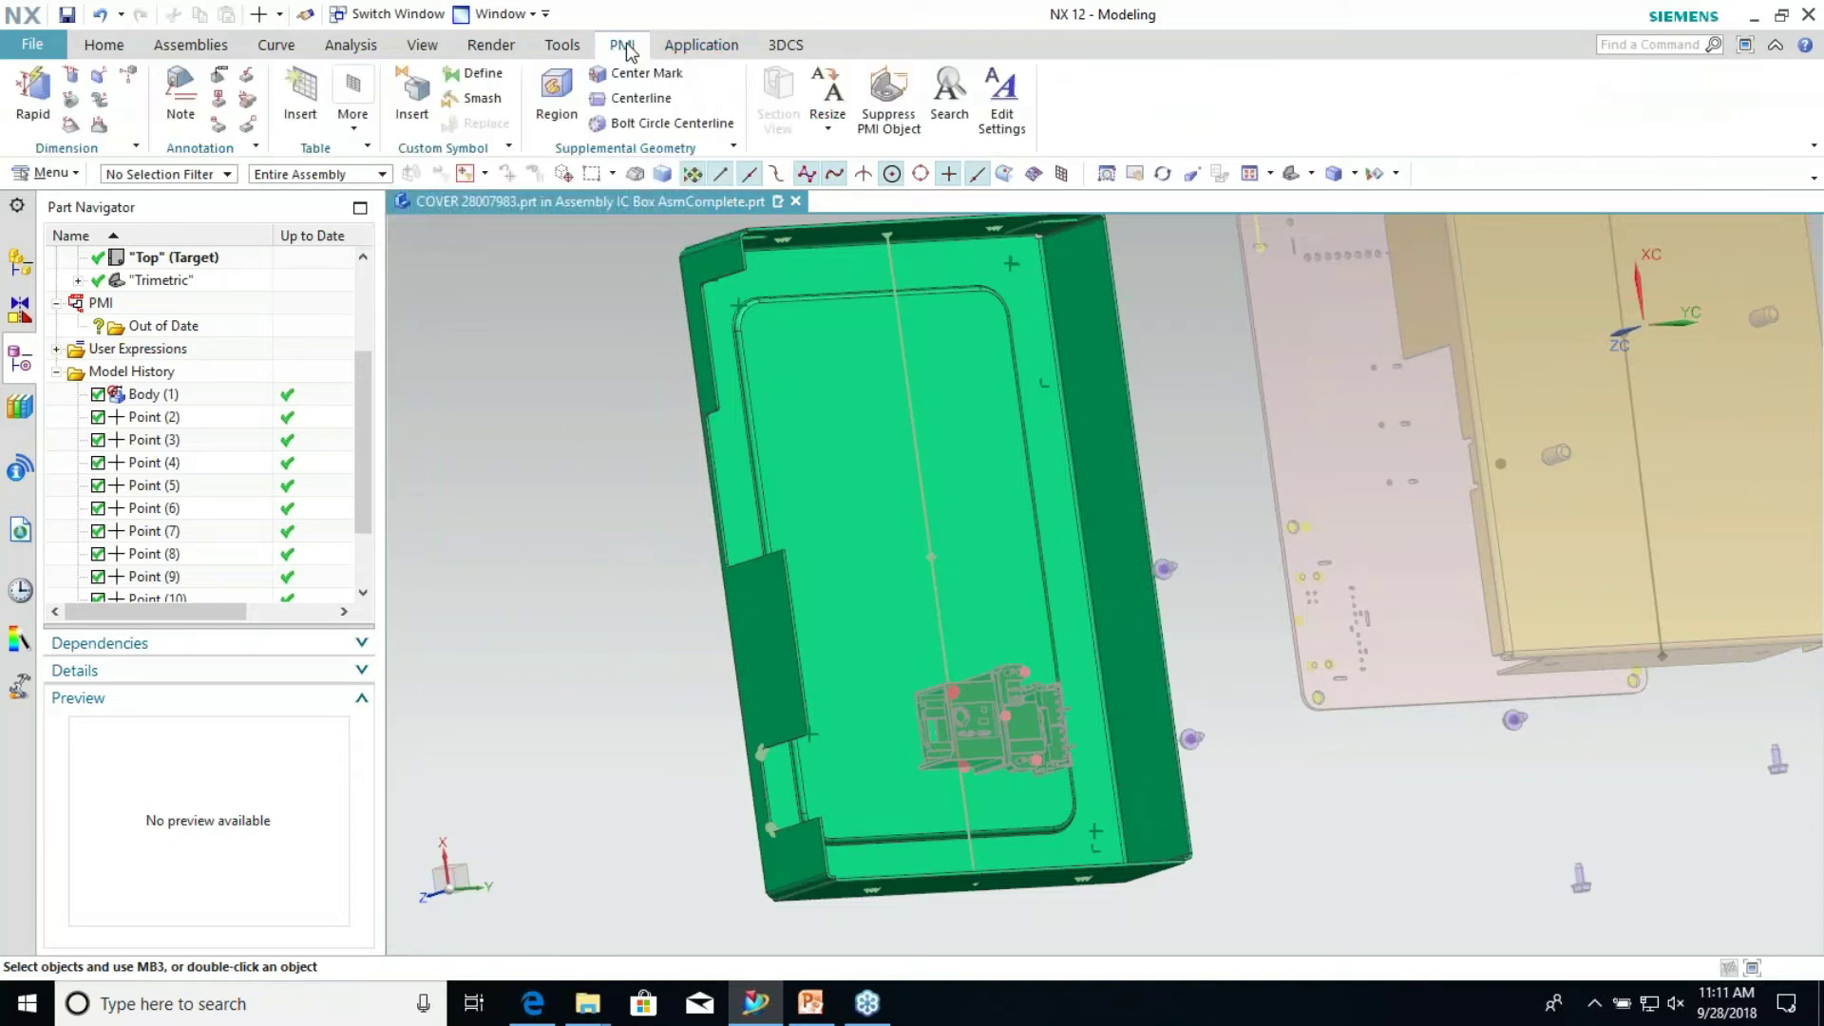
pyautogui.click(219, 76)
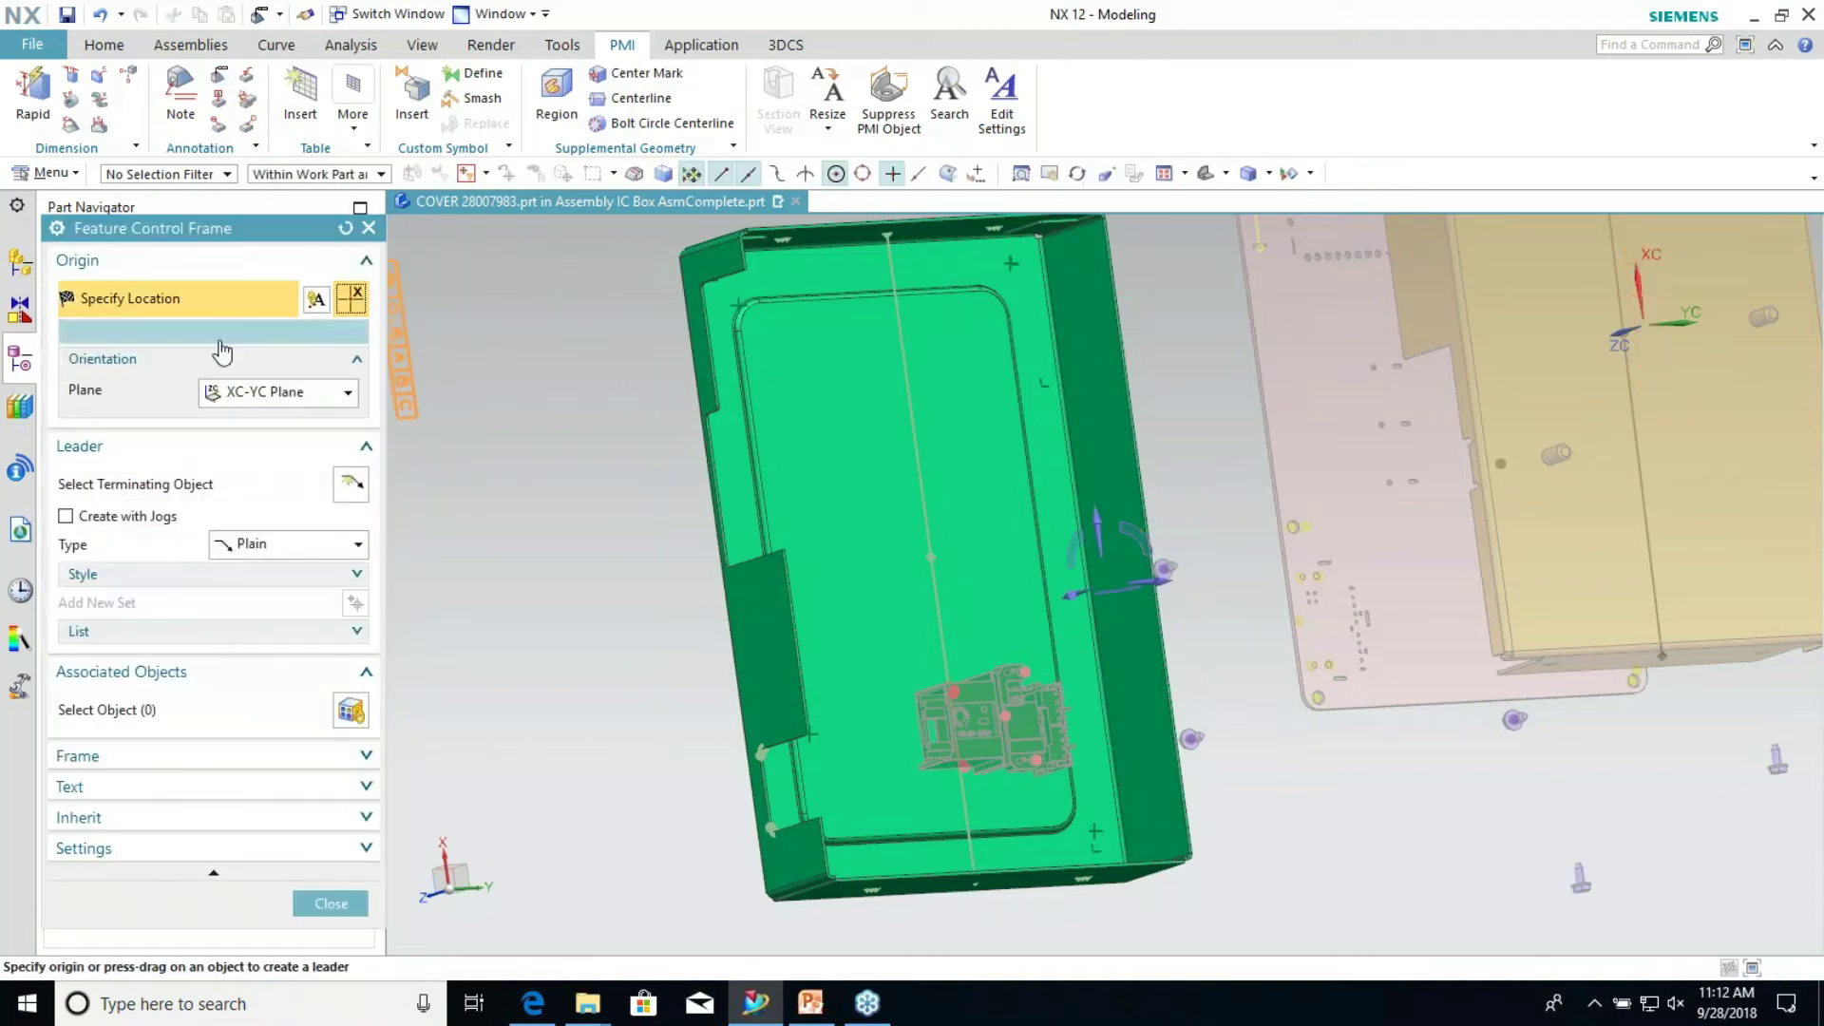
pyautogui.click(210, 486)
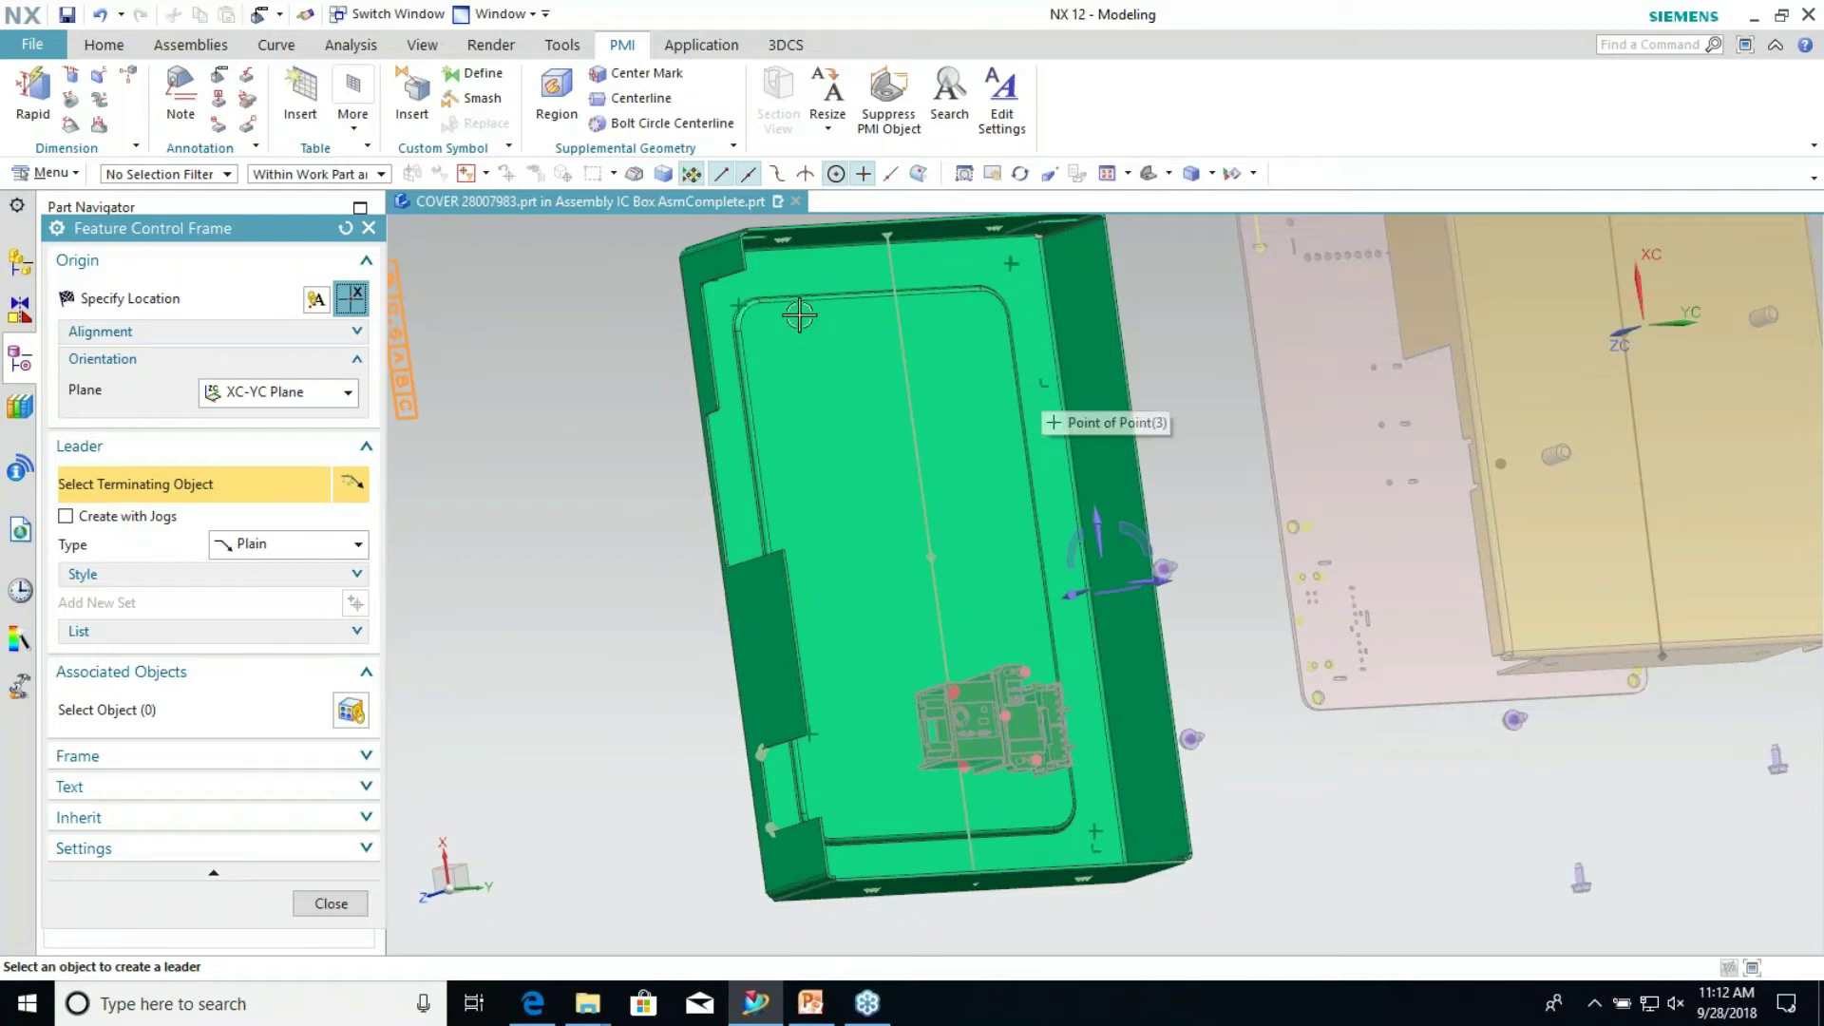
pyautogui.click(739, 305)
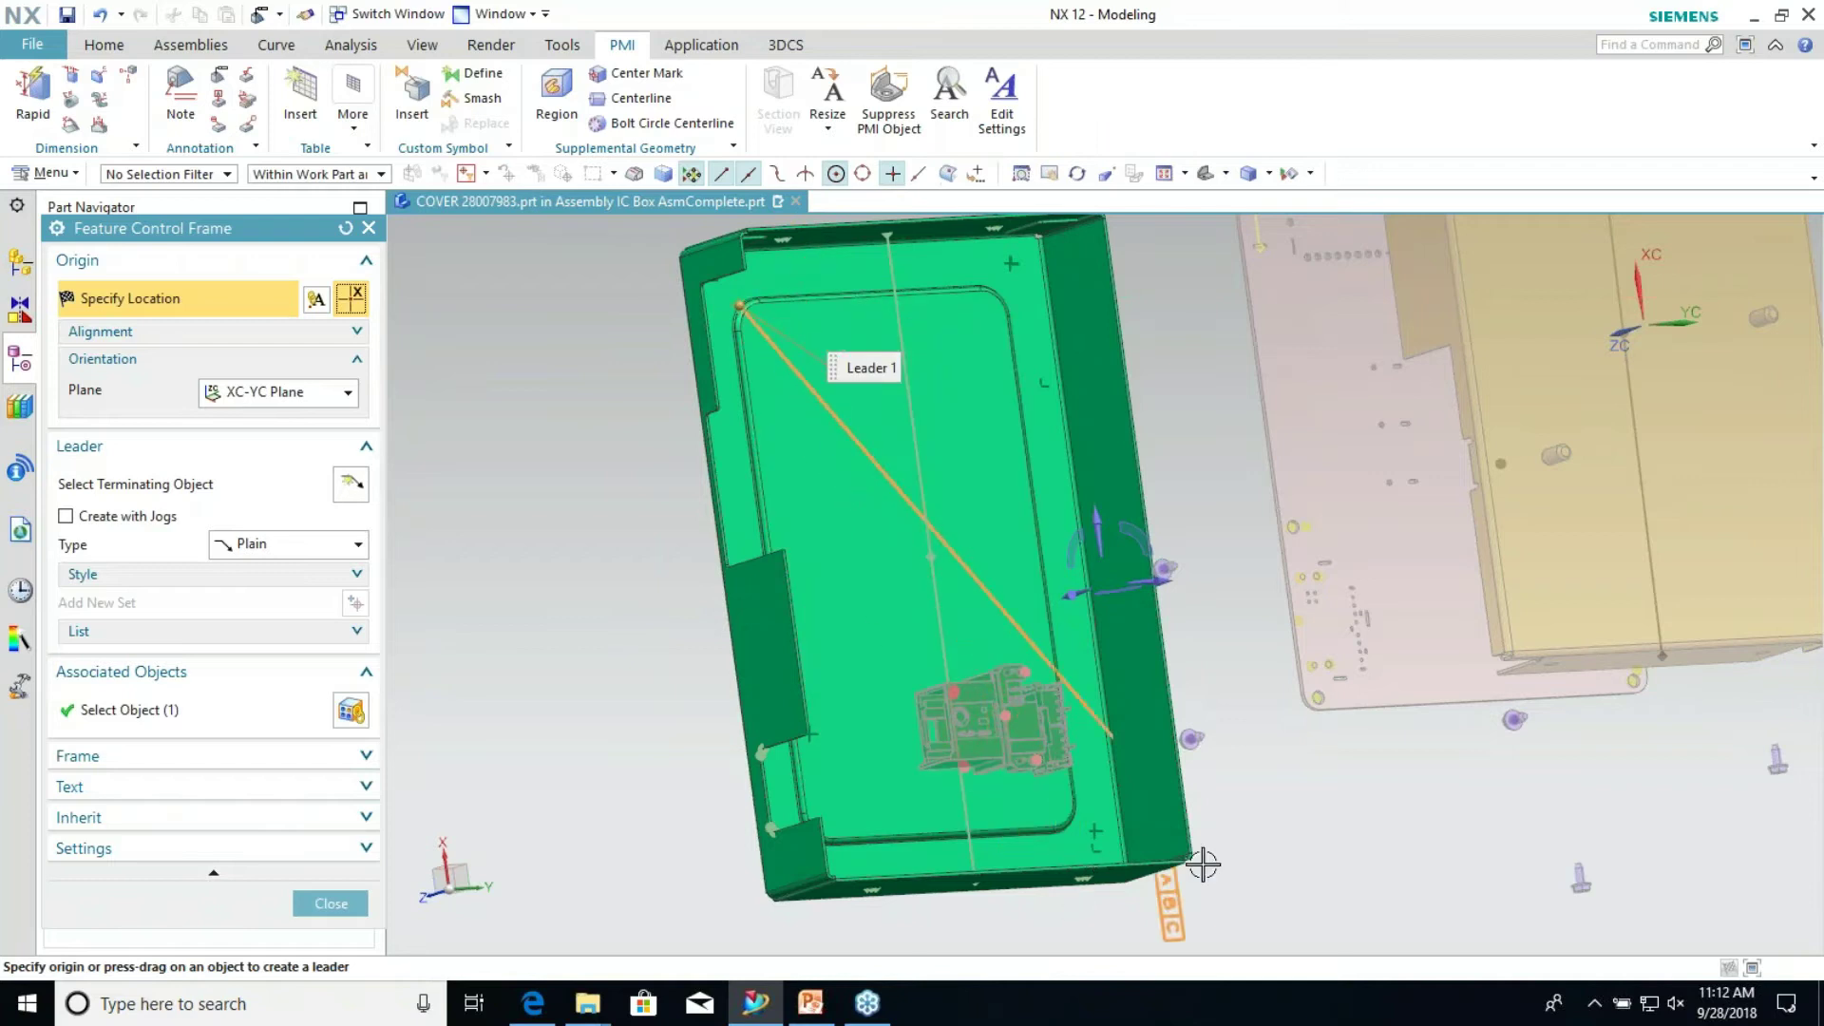
pyautogui.moveTo(1067, 611); pyautogui.dragTo(1160, 513, button='middle')
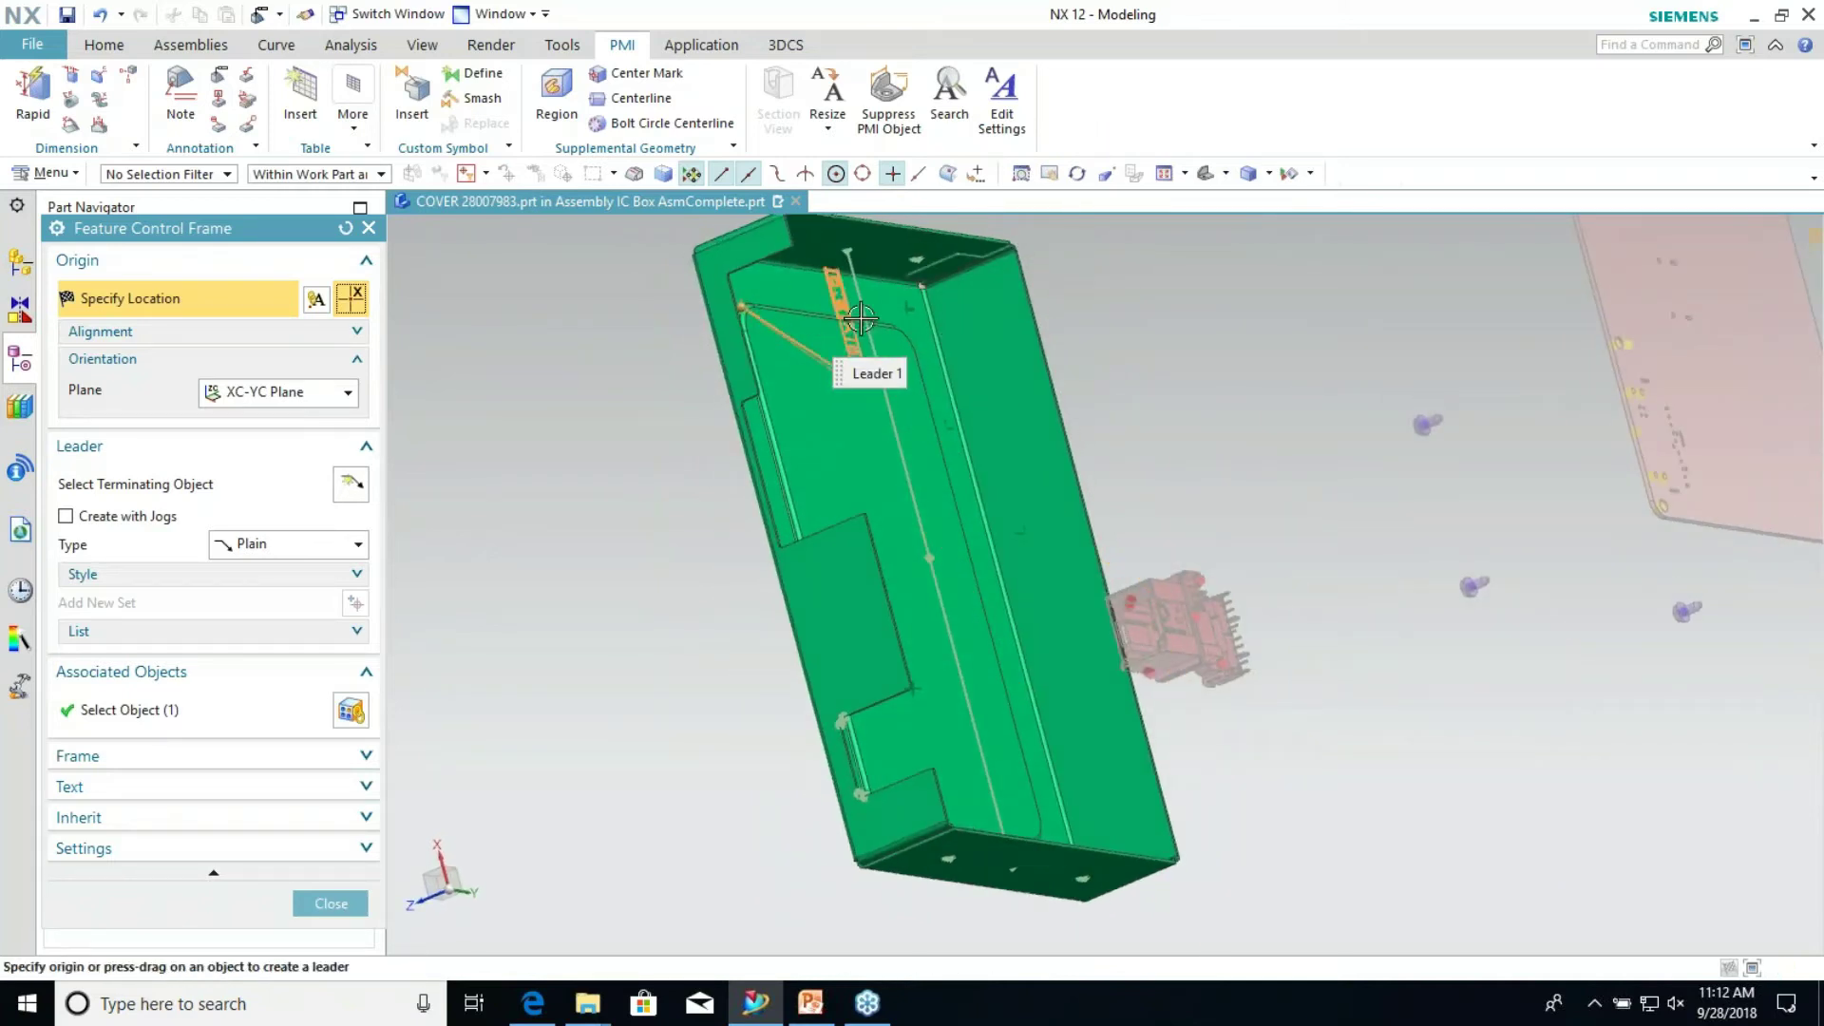
pyautogui.click(283, 397)
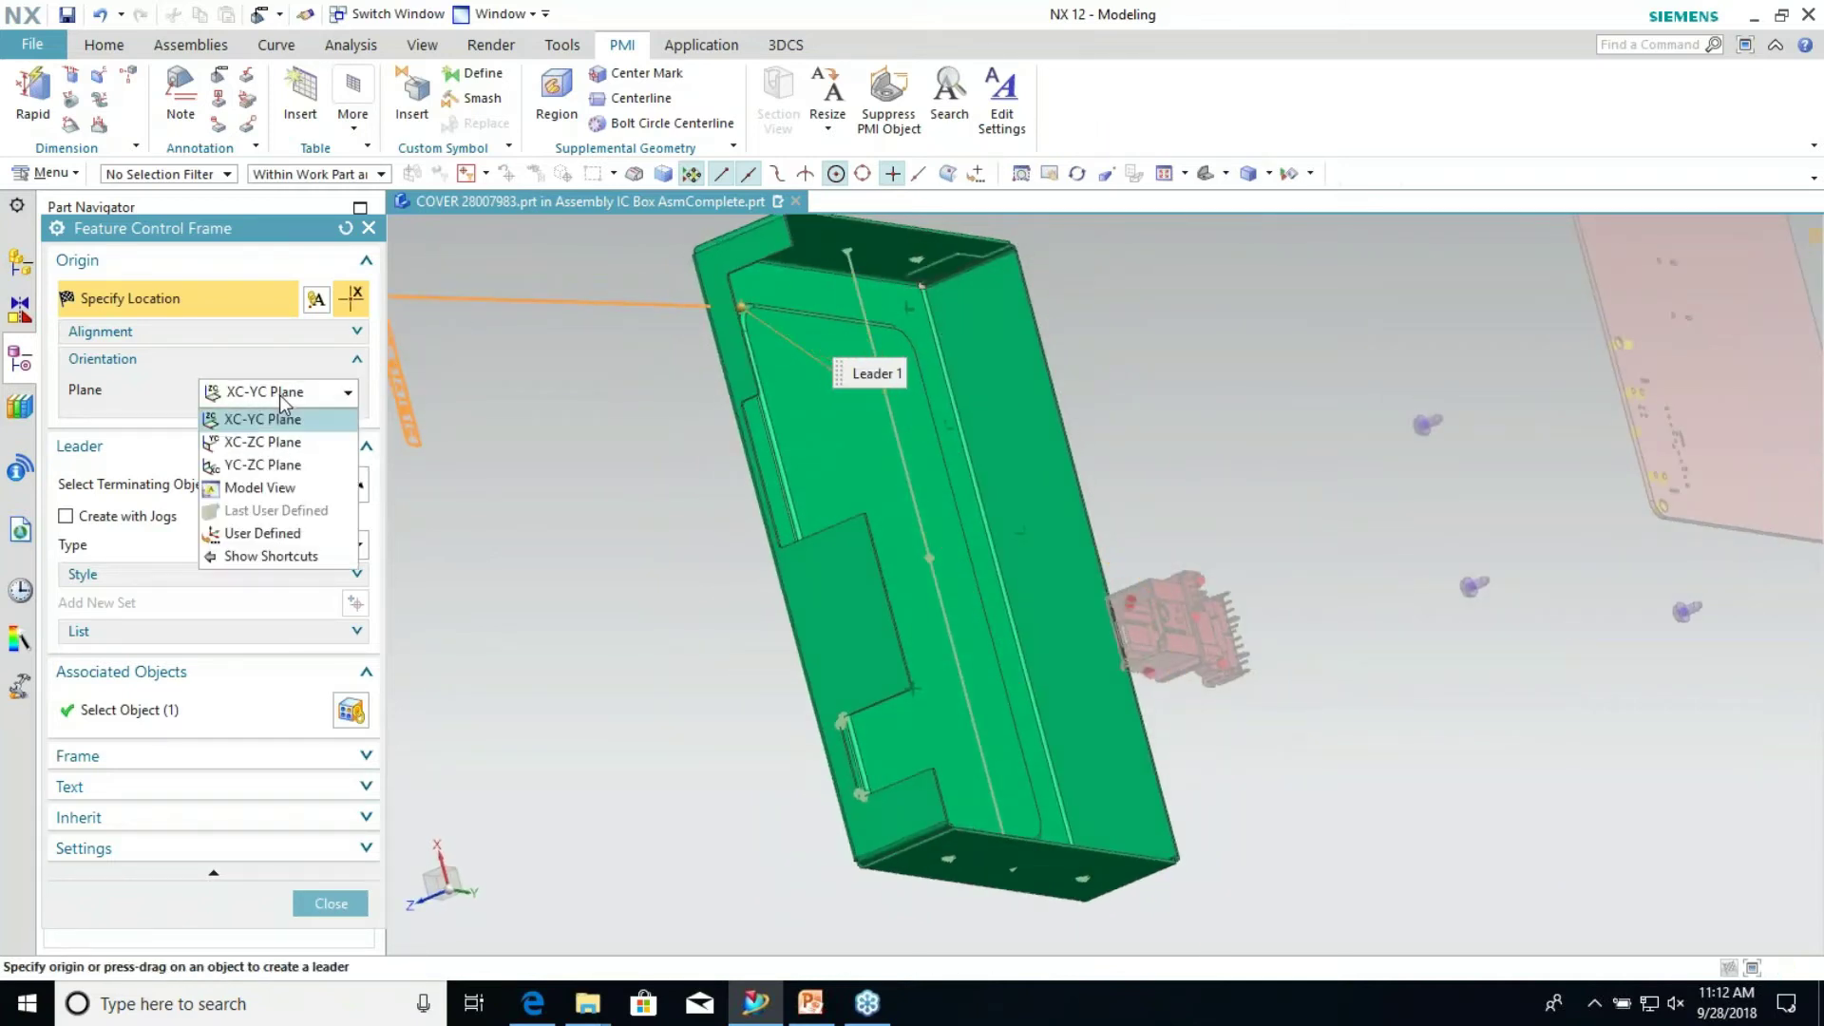
pyautogui.click(263, 465)
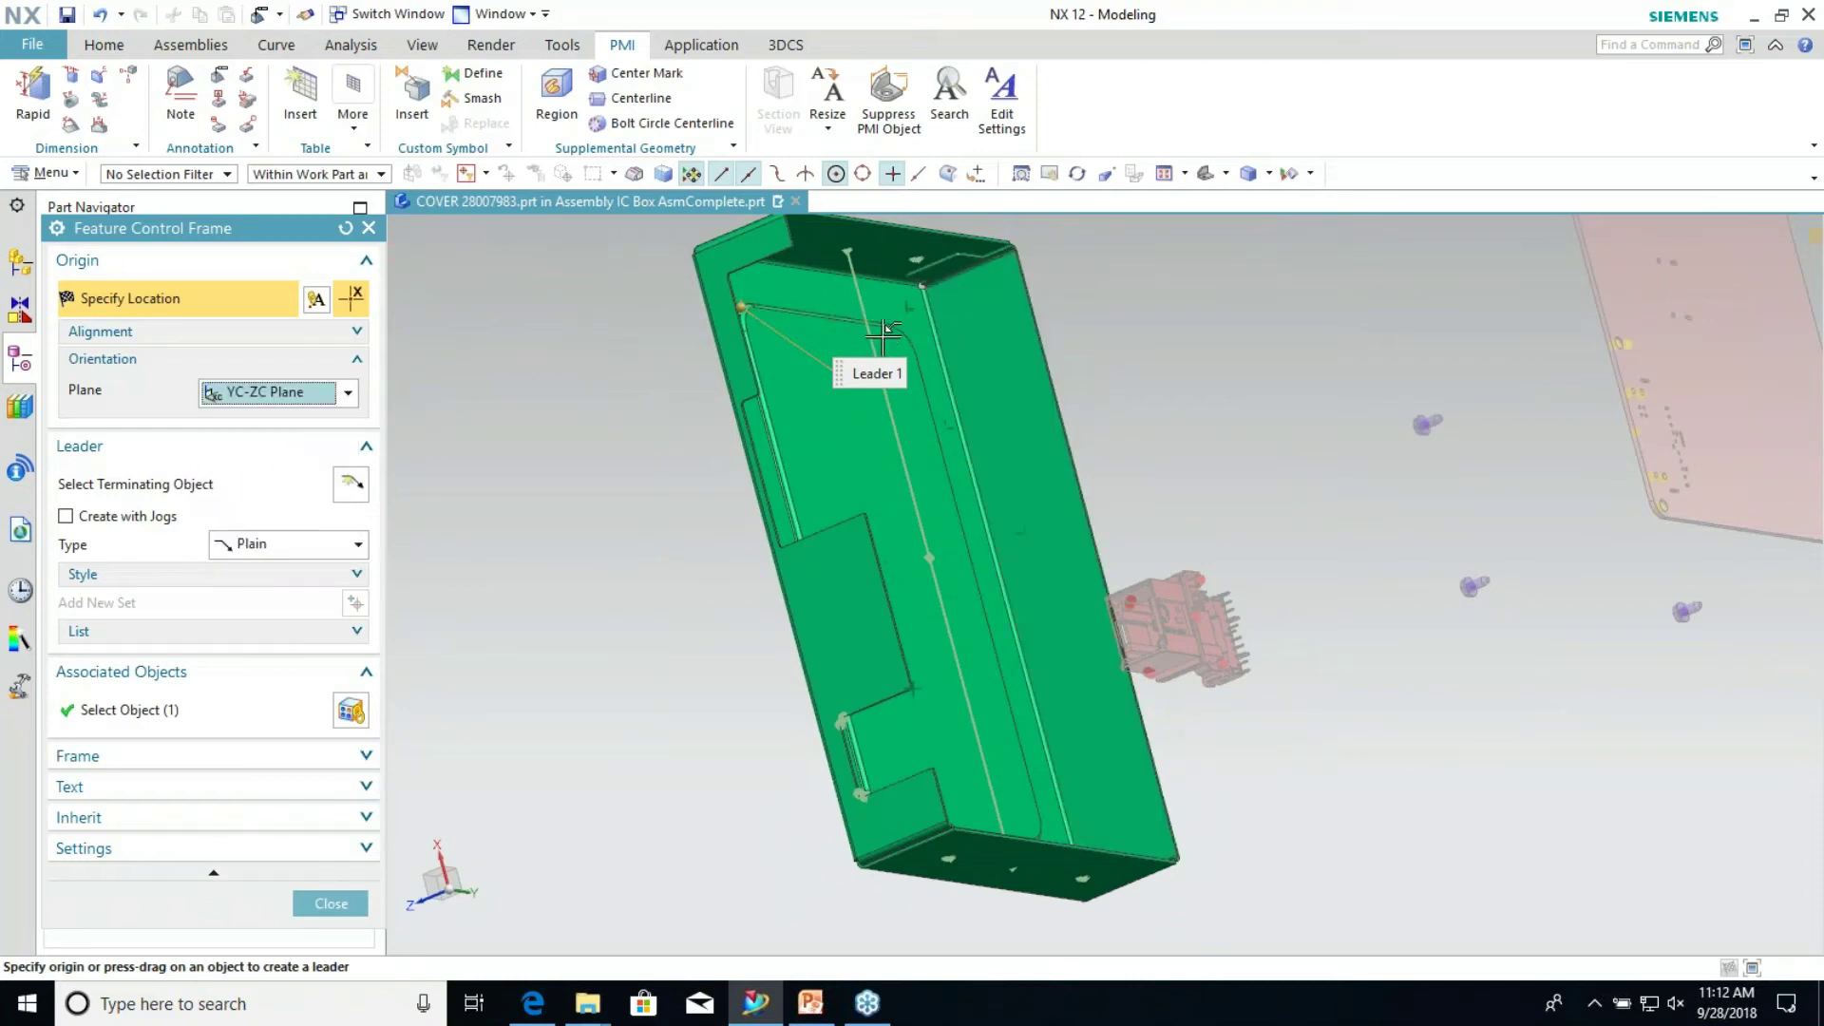
pyautogui.moveTo(789, 277)
pyautogui.mouseDown(button='middle')
pyautogui.moveTo(831, 273)
pyautogui.moveTo(774, 233)
pyautogui.moveTo(917, 244)
pyautogui.mouseUp(button='middle')
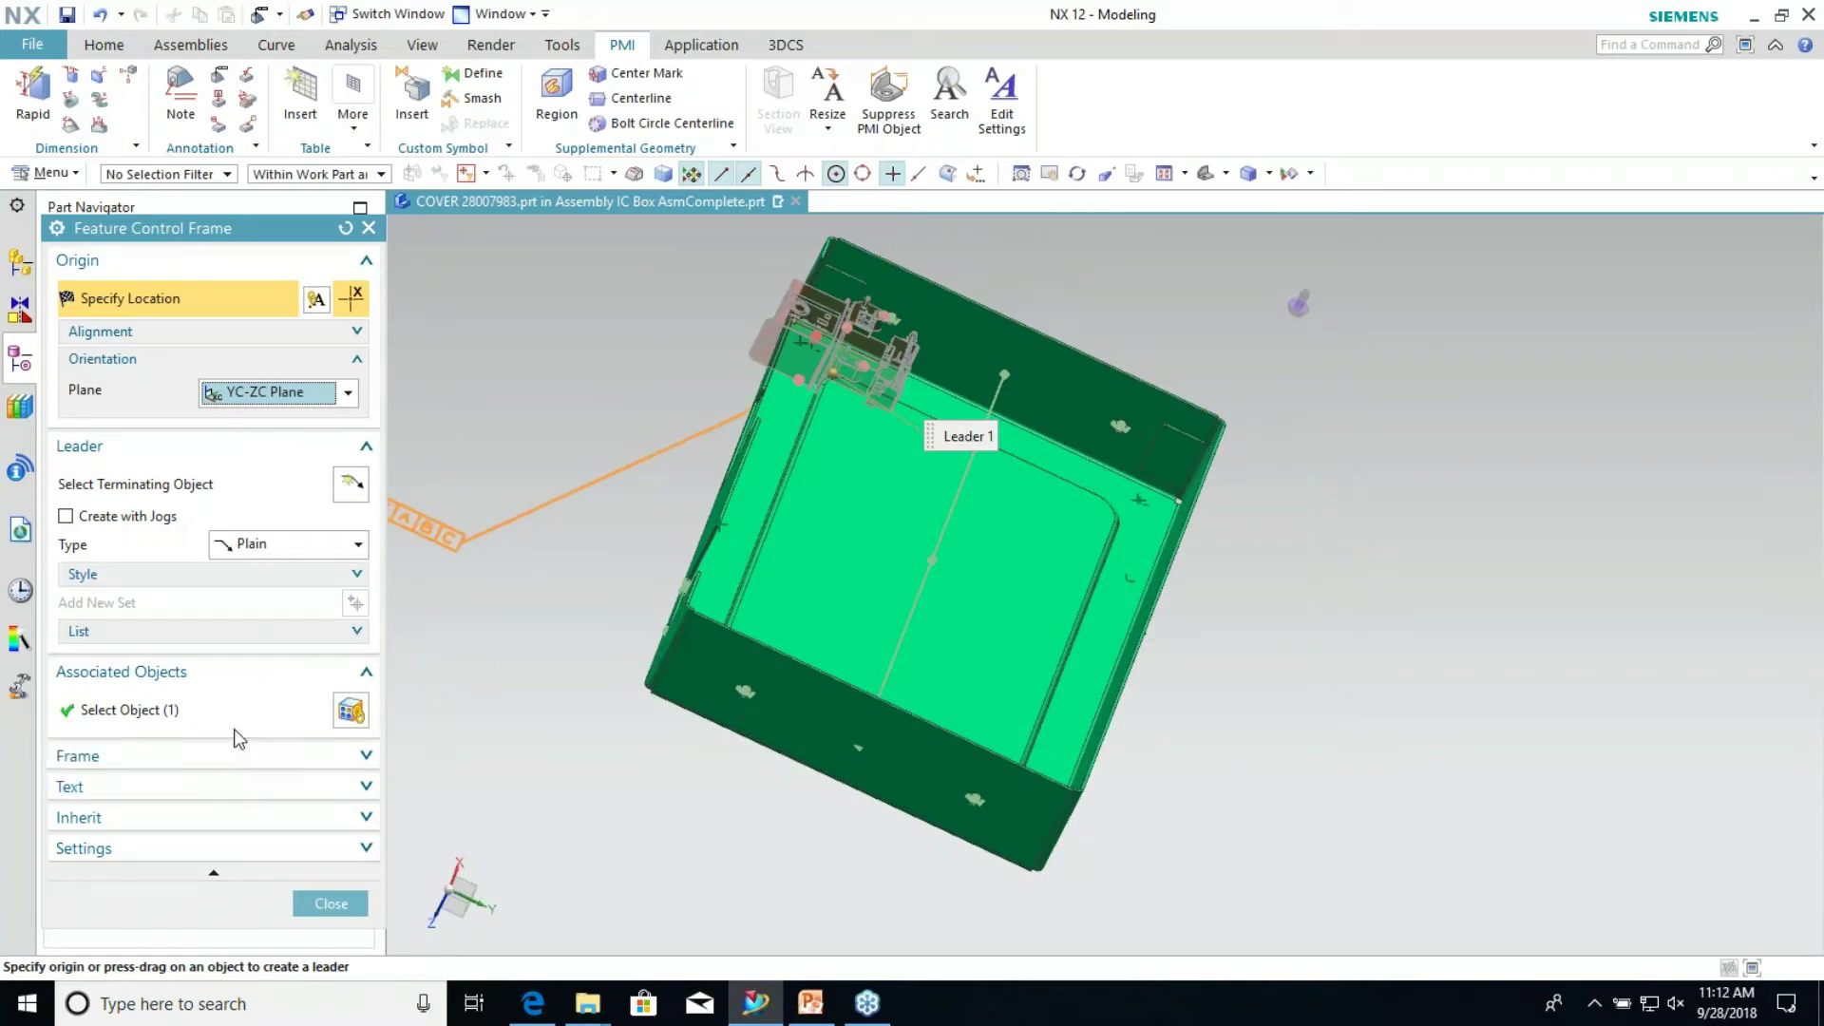
# Make the frame Flatness 0.6, blank the primary datum, and leader it to the top face
pyautogui.click(213, 872)
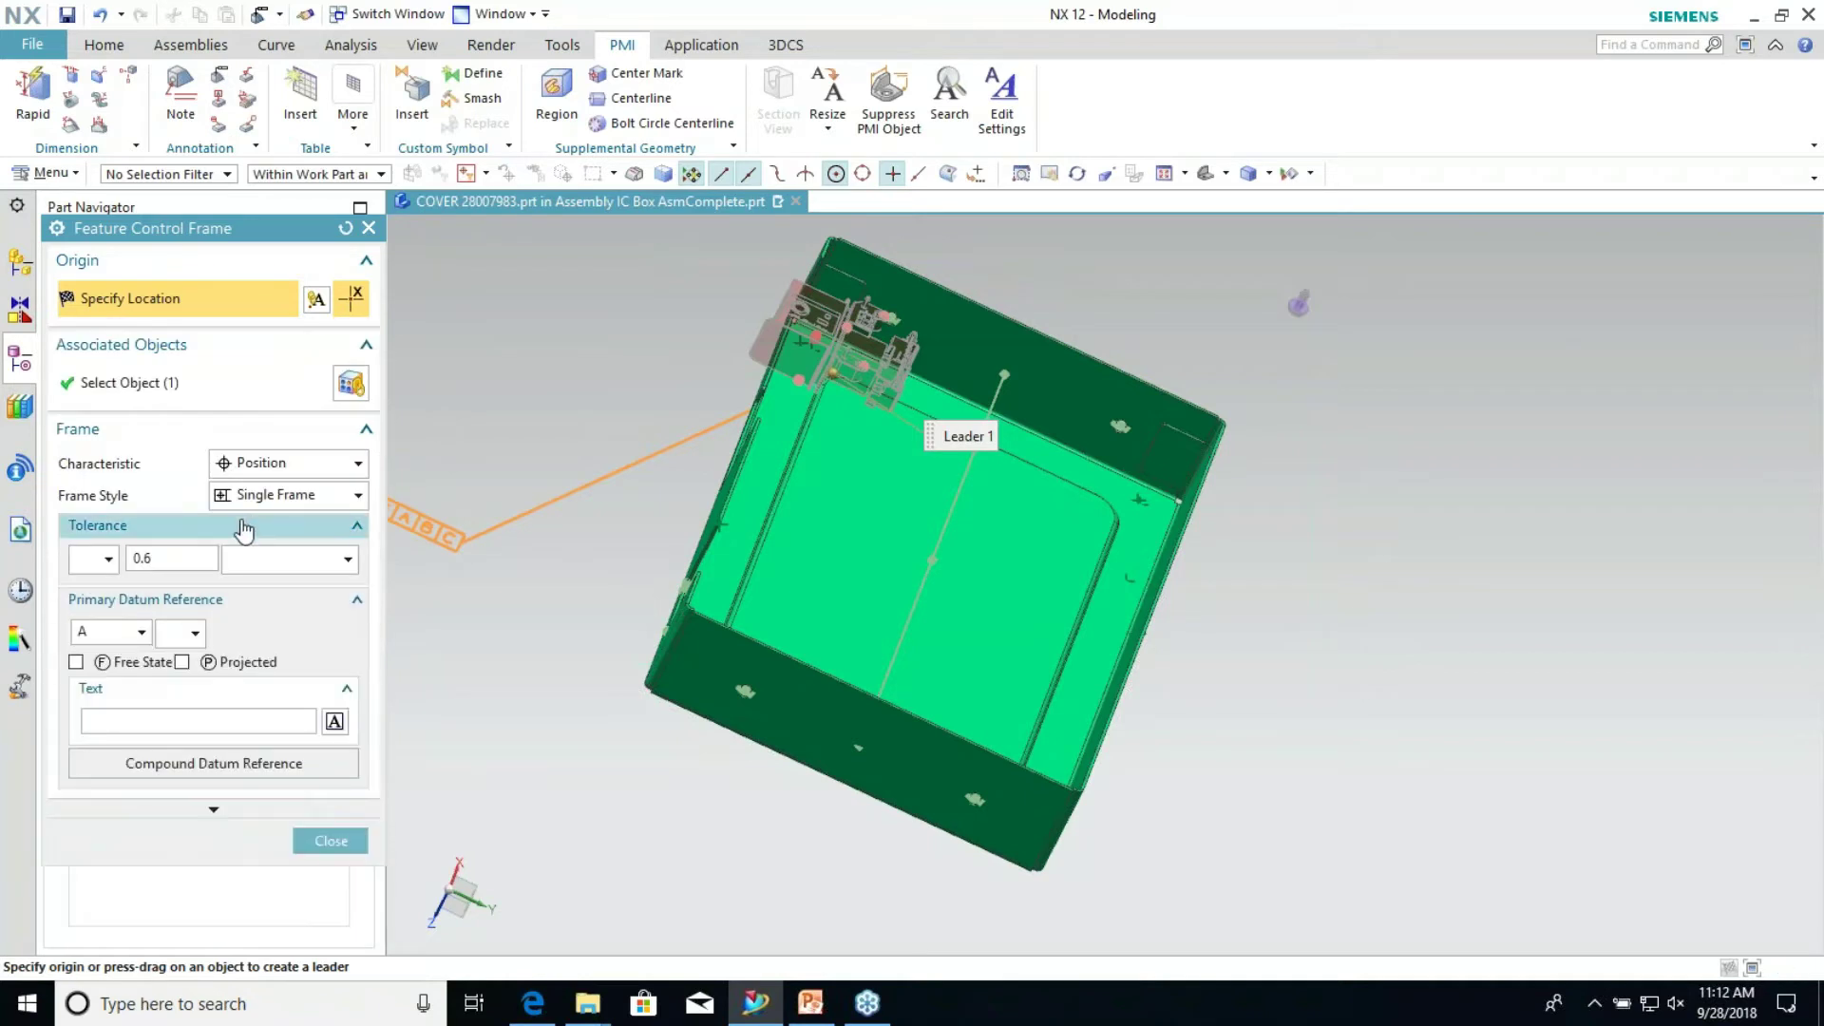
pyautogui.click(262, 468)
pyautogui.click(285, 515)
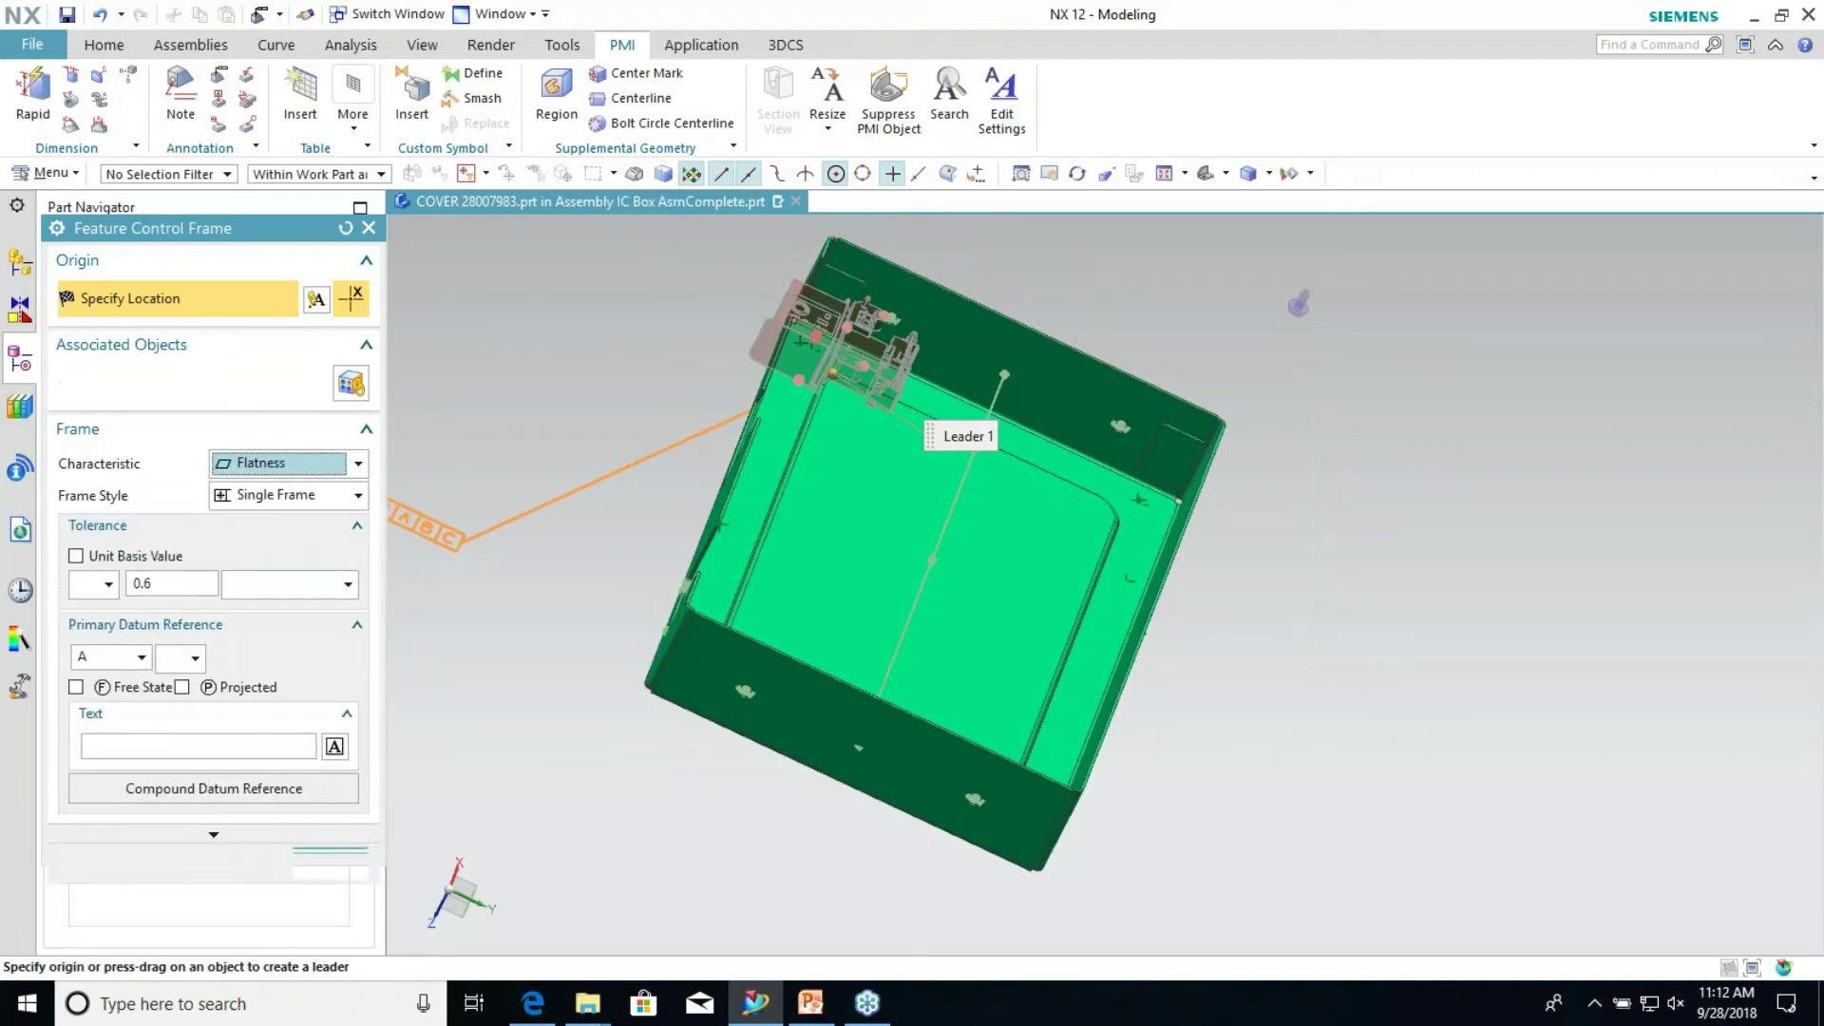
pyautogui.click(141, 657)
pyautogui.click(136, 682)
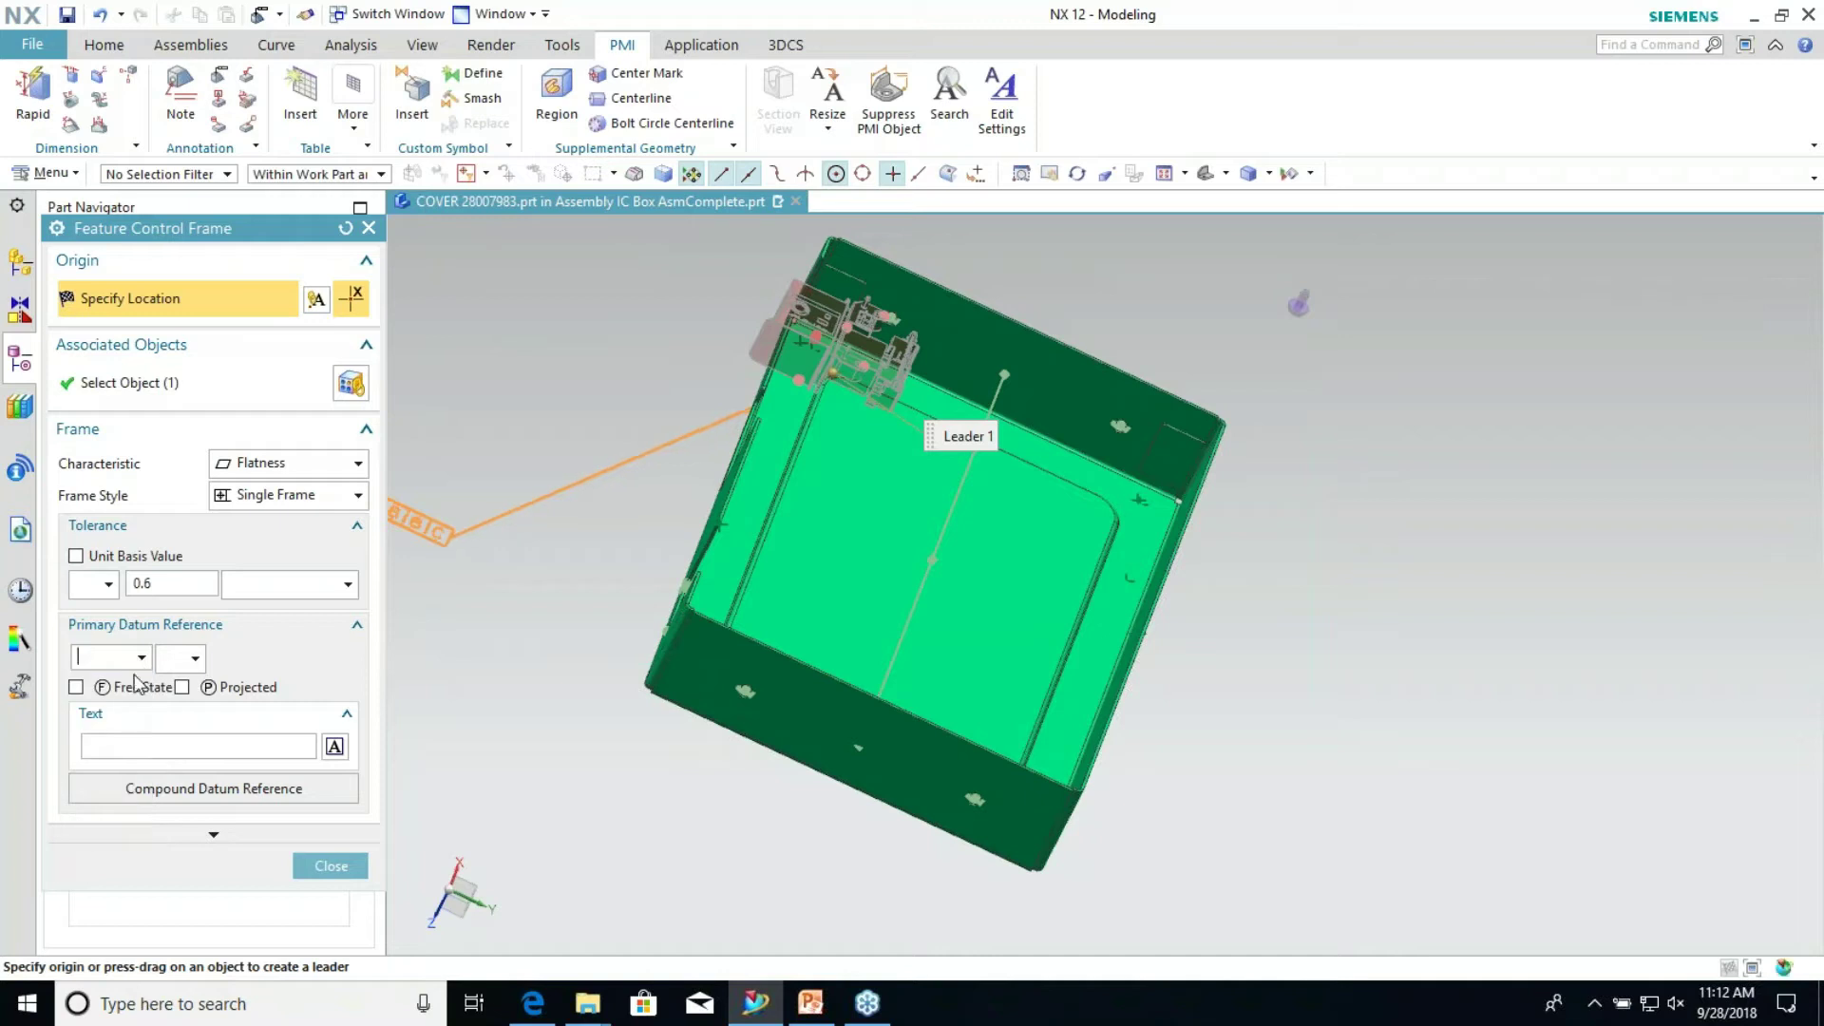
pyautogui.click(192, 623)
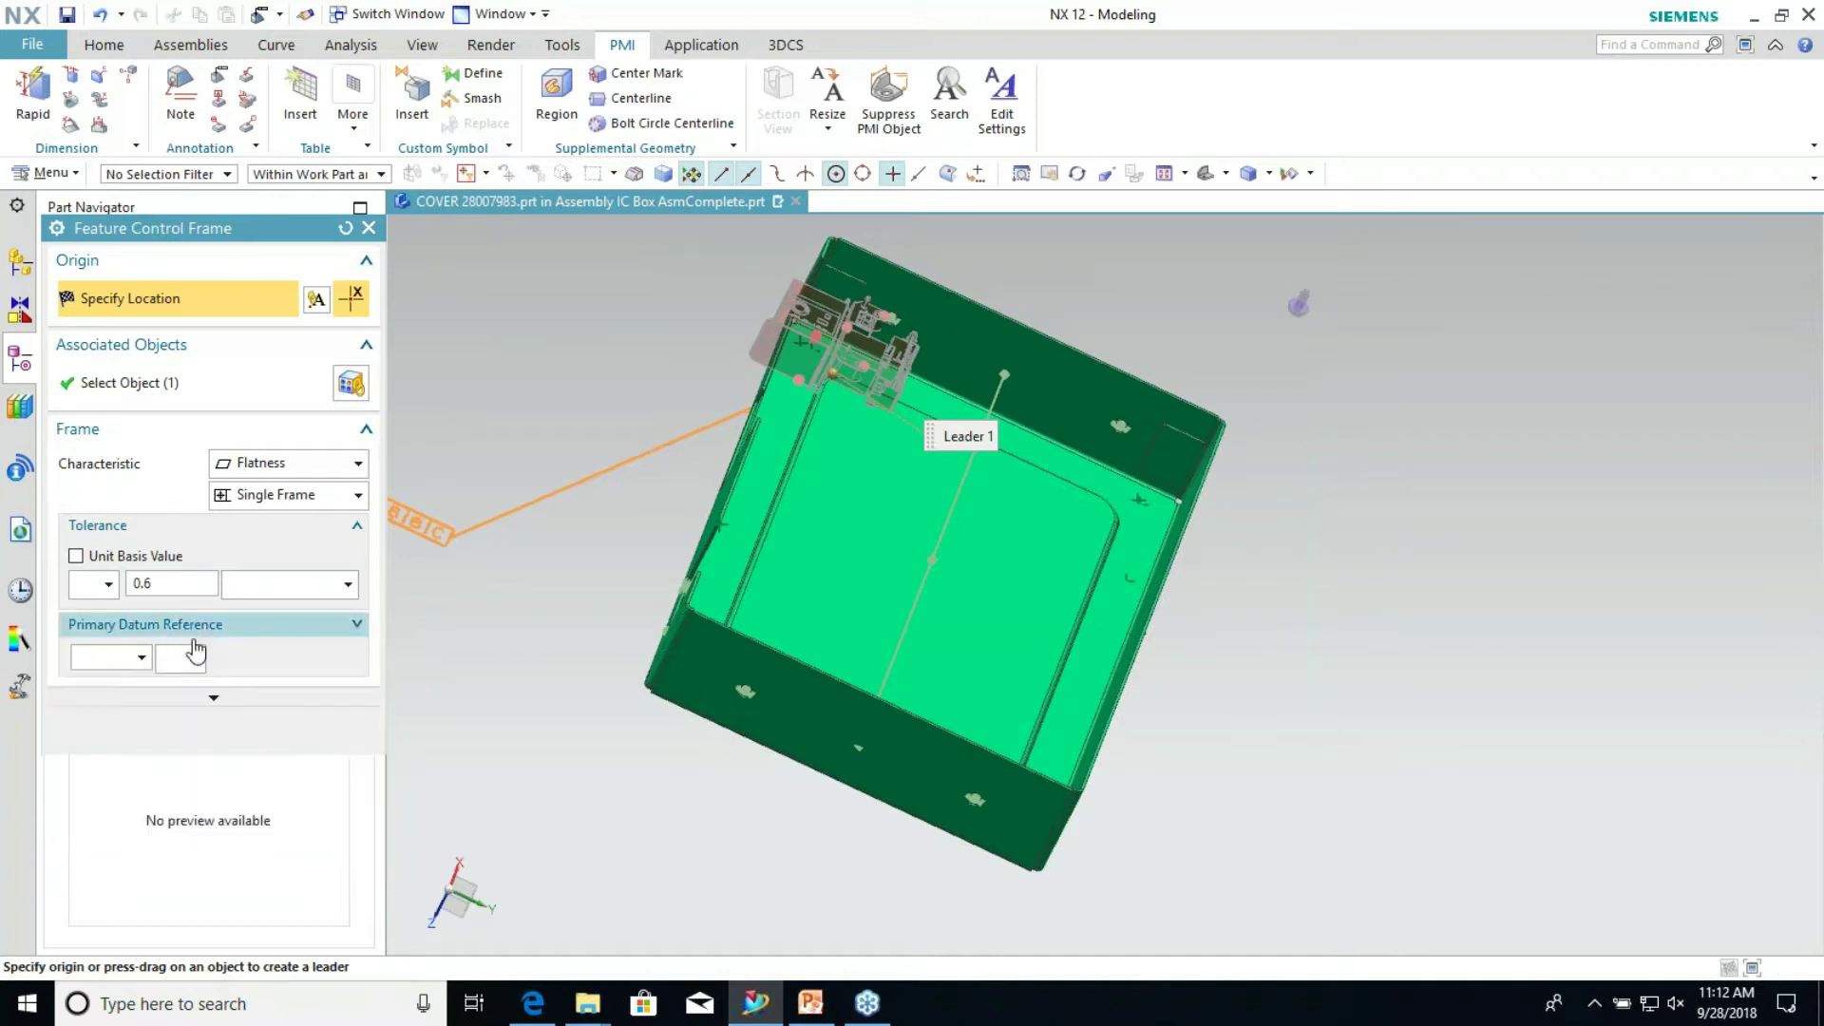
pyautogui.click(260, 655)
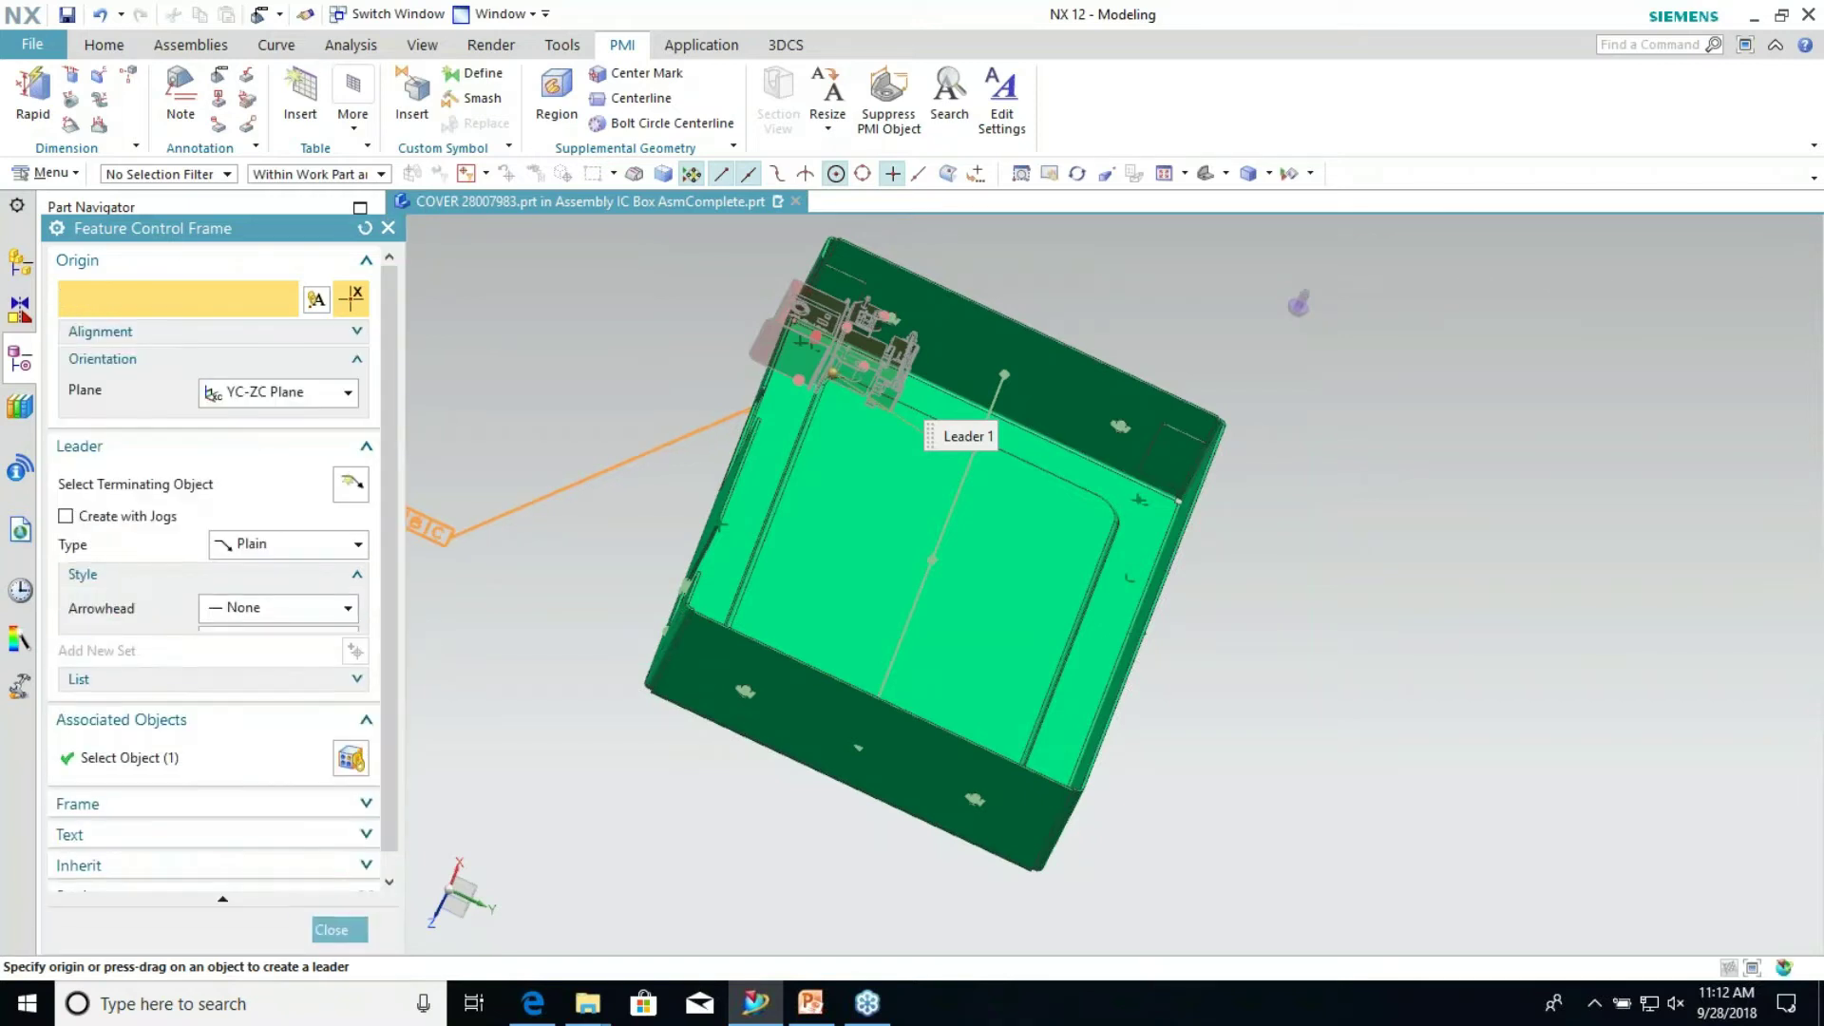
pyautogui.scroll(-2, 217, 808)
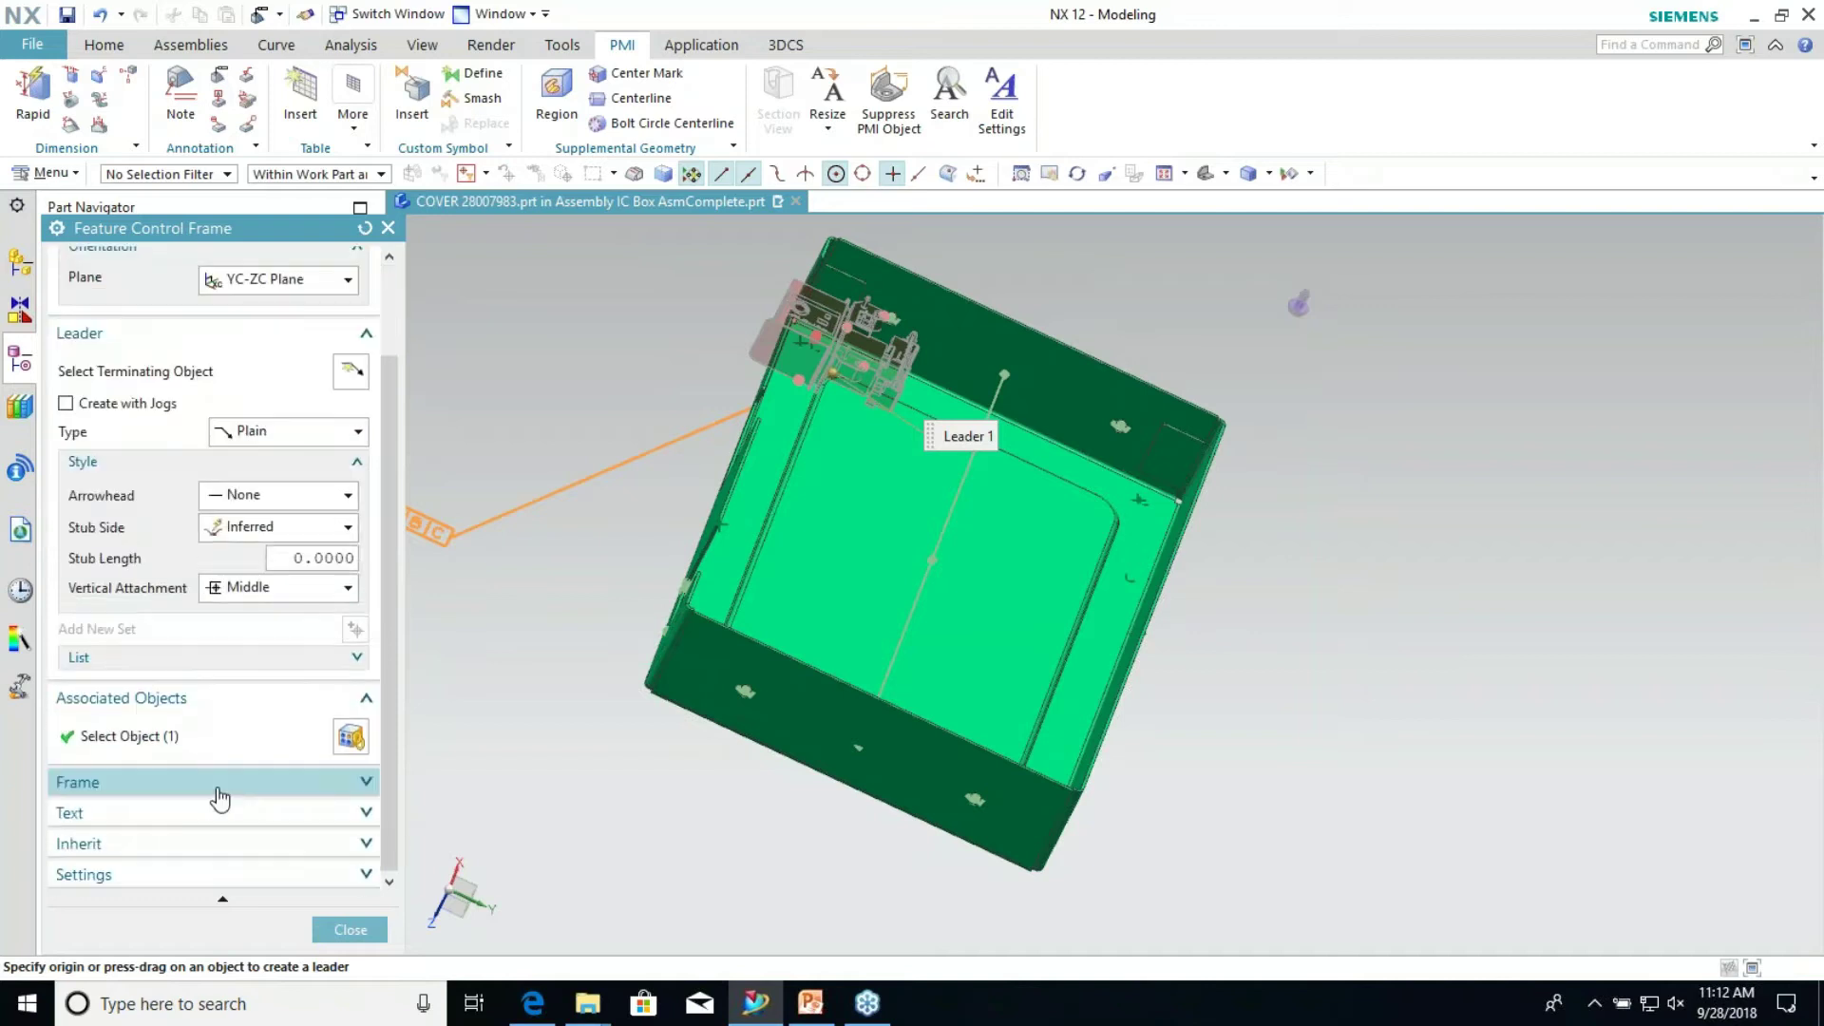
pyautogui.click(222, 901)
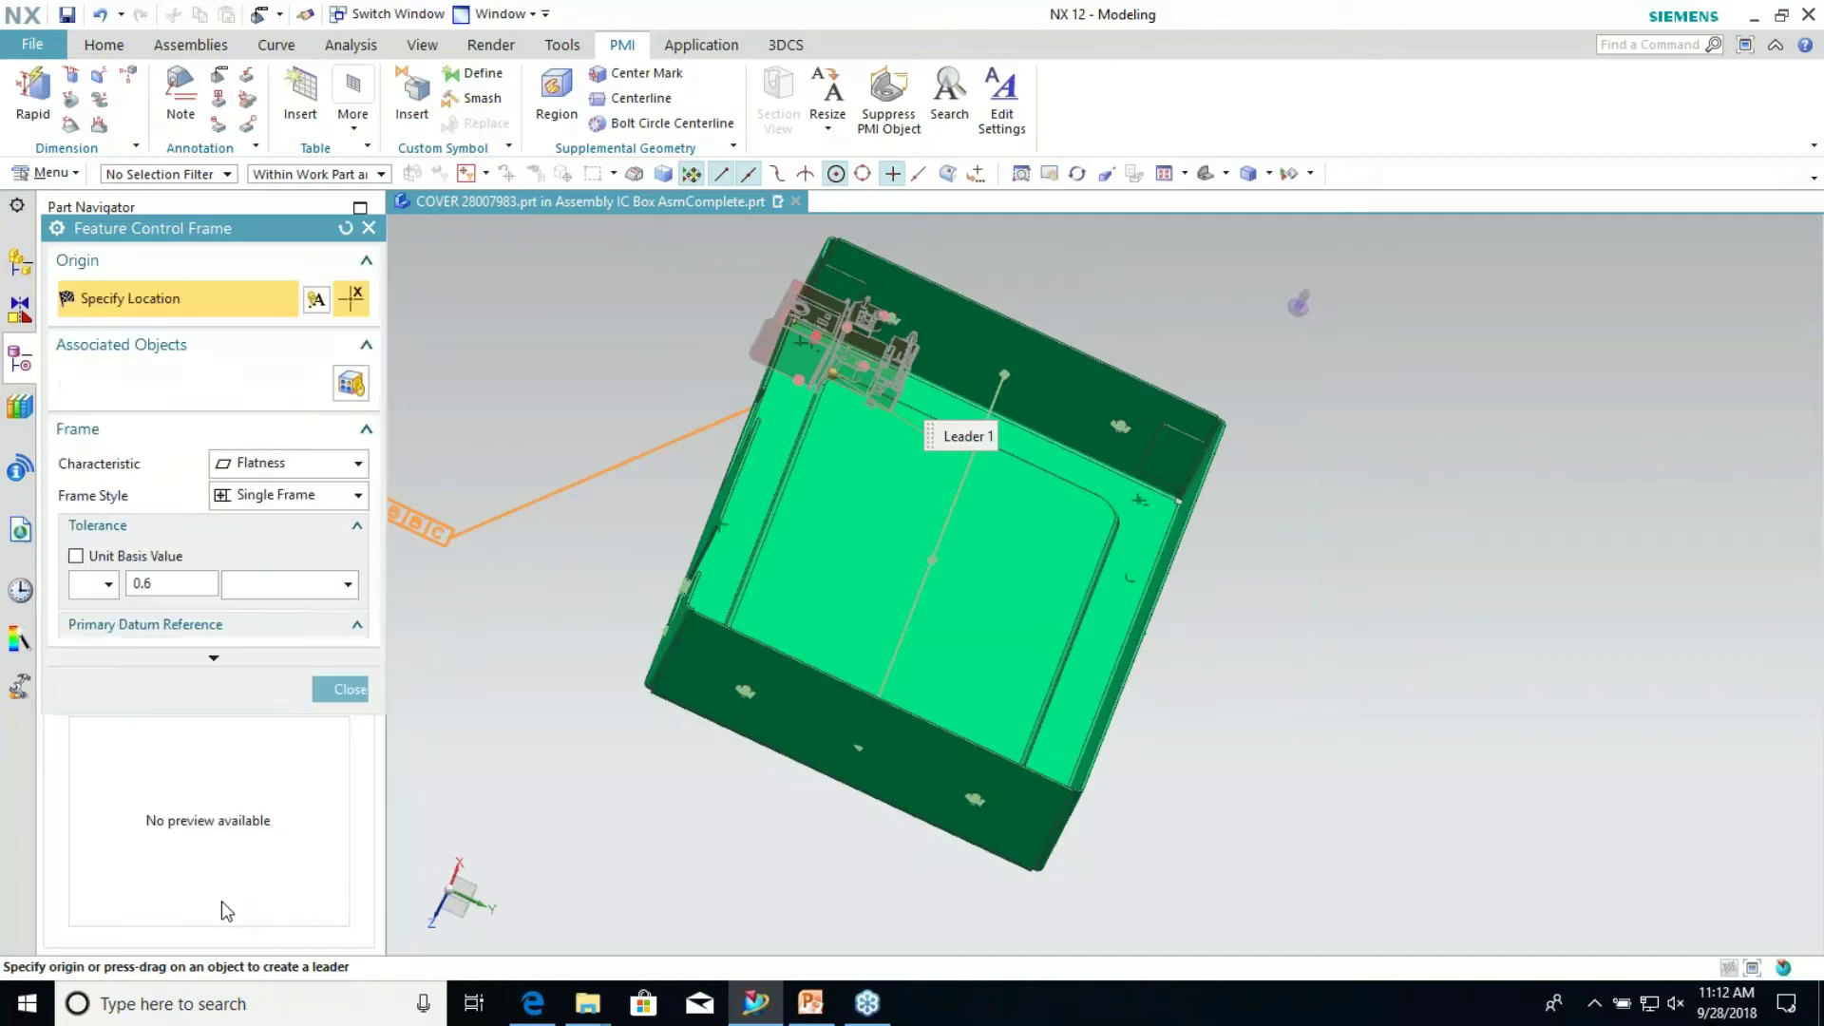
pyautogui.click(214, 627)
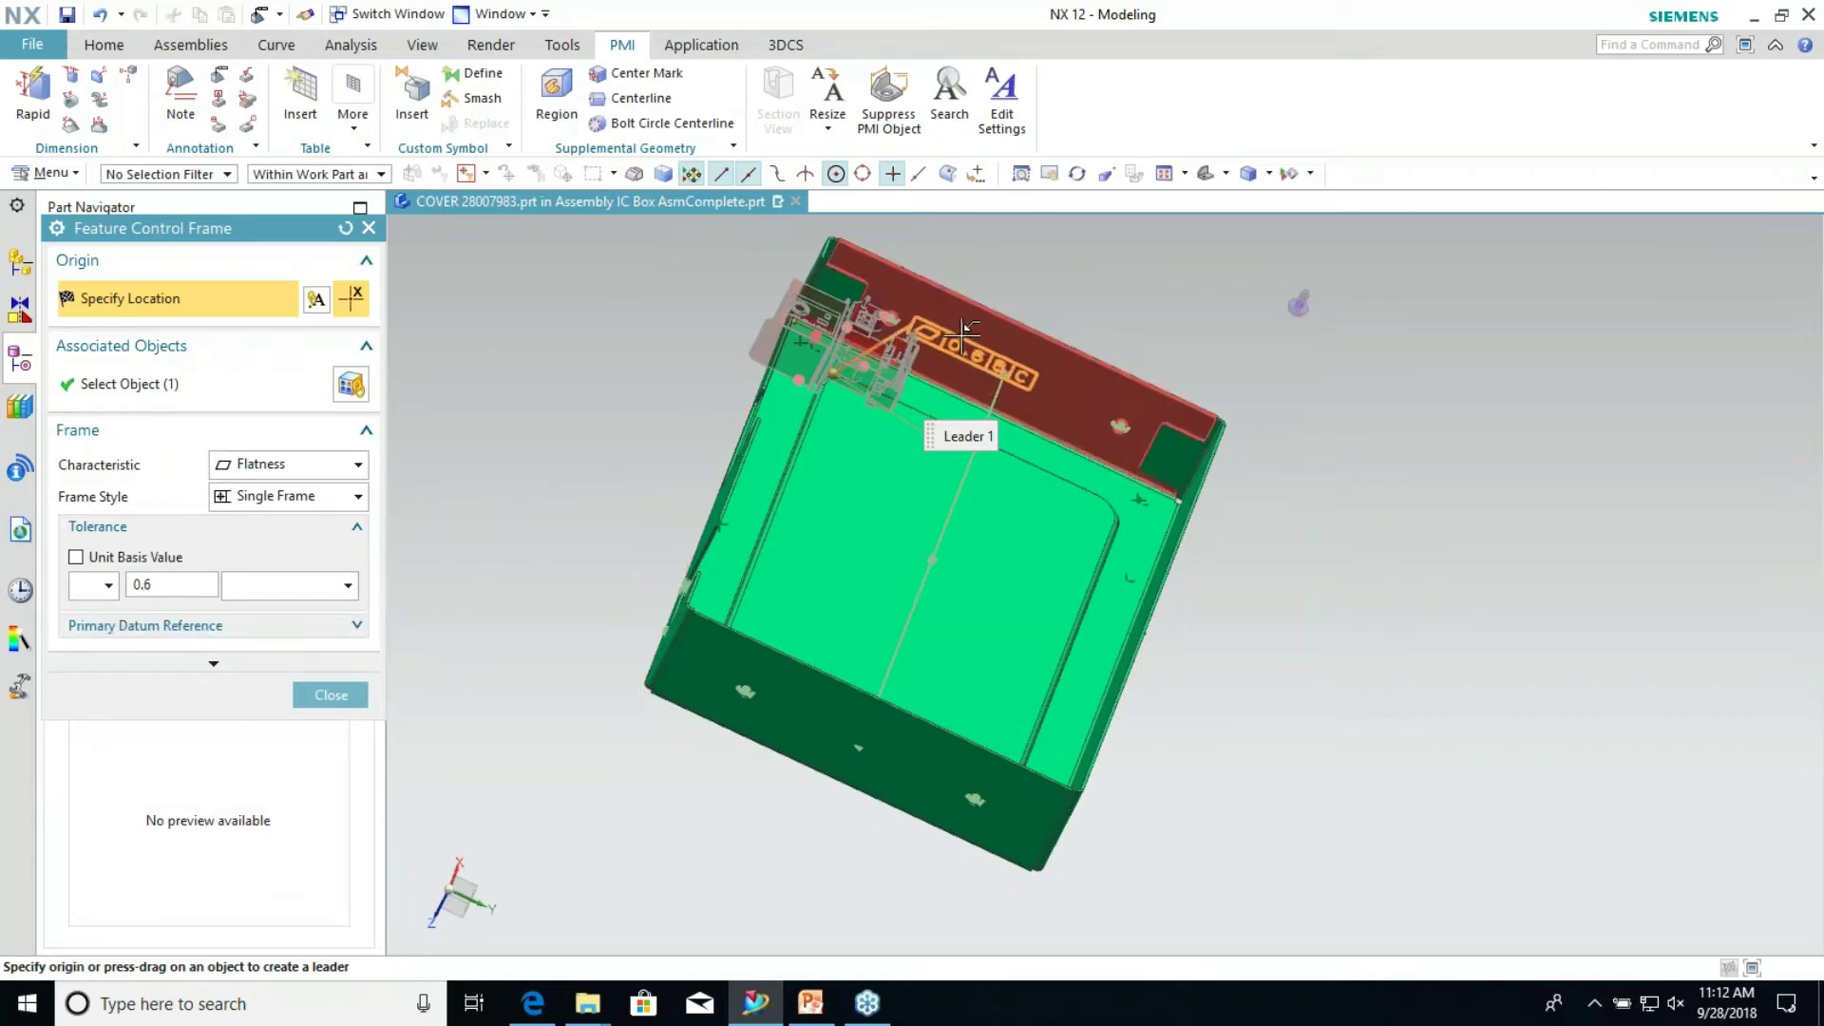
pyautogui.moveTo(958, 333); pyautogui.dragTo(446, 537)
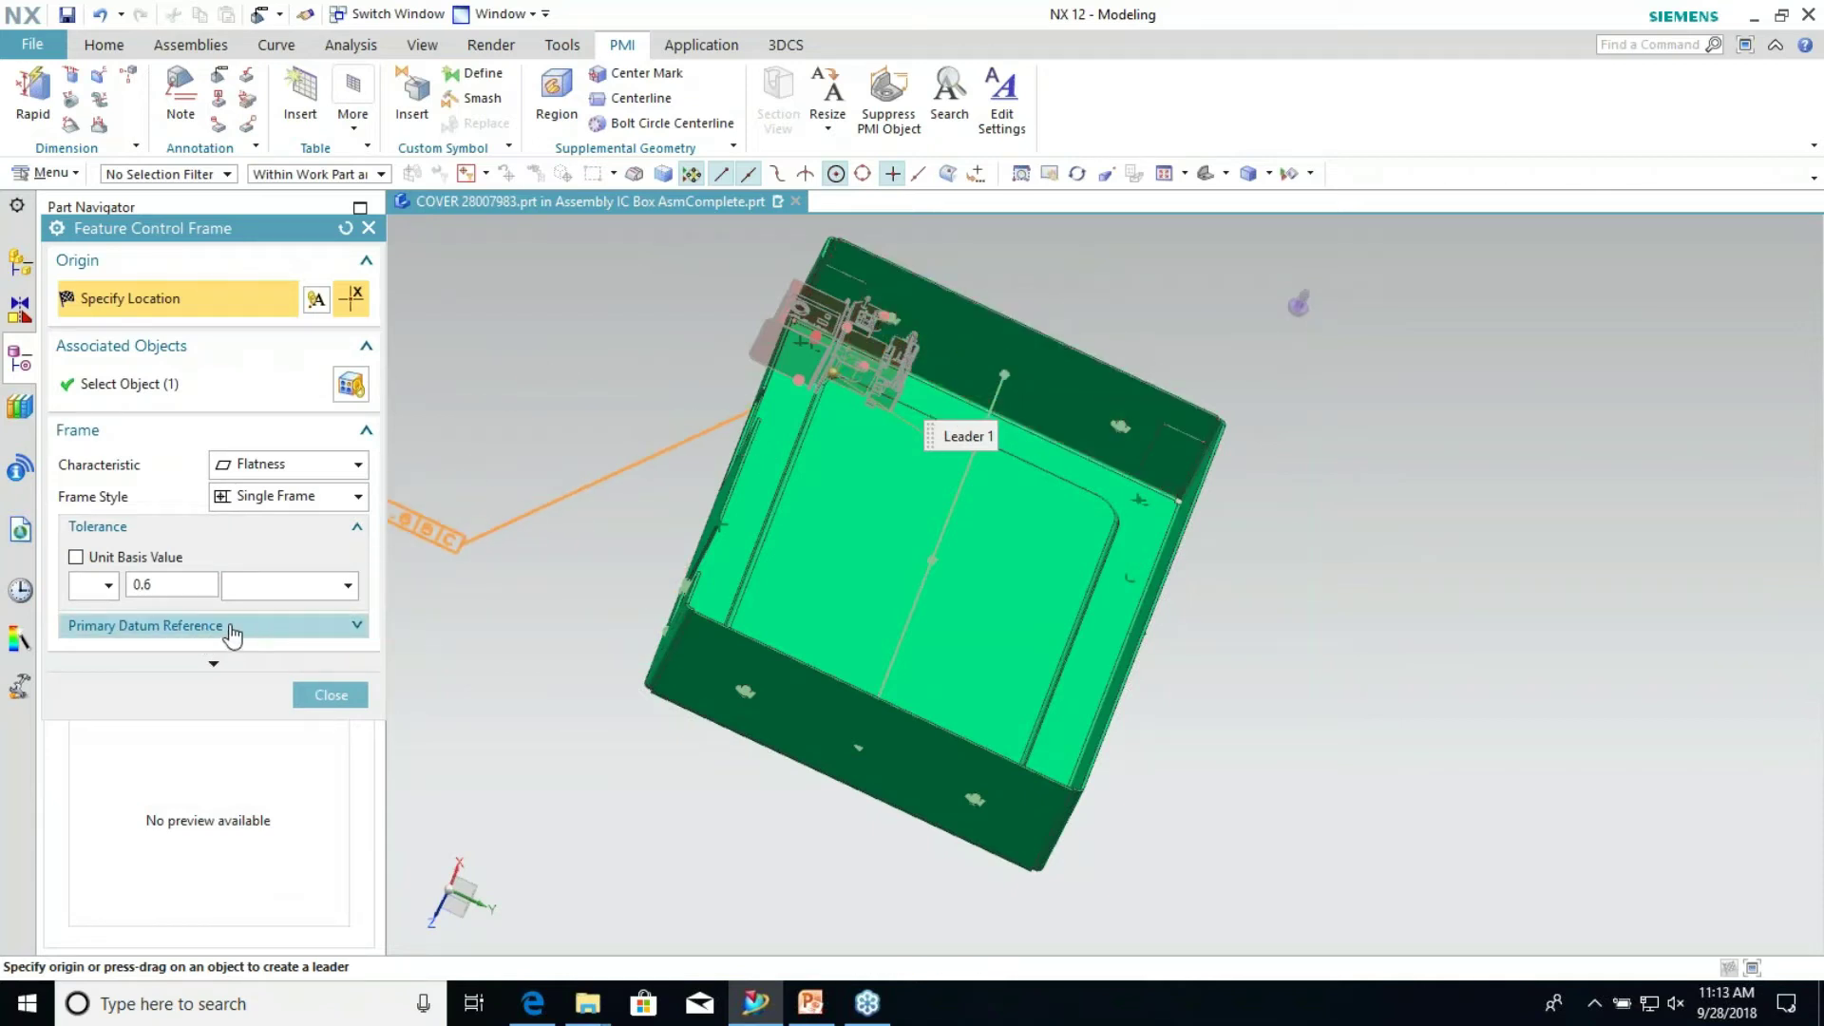
# Clear the secondary datum B and tertiary datum C, then place the flatness frame above the cover
pyautogui.click(224, 662)
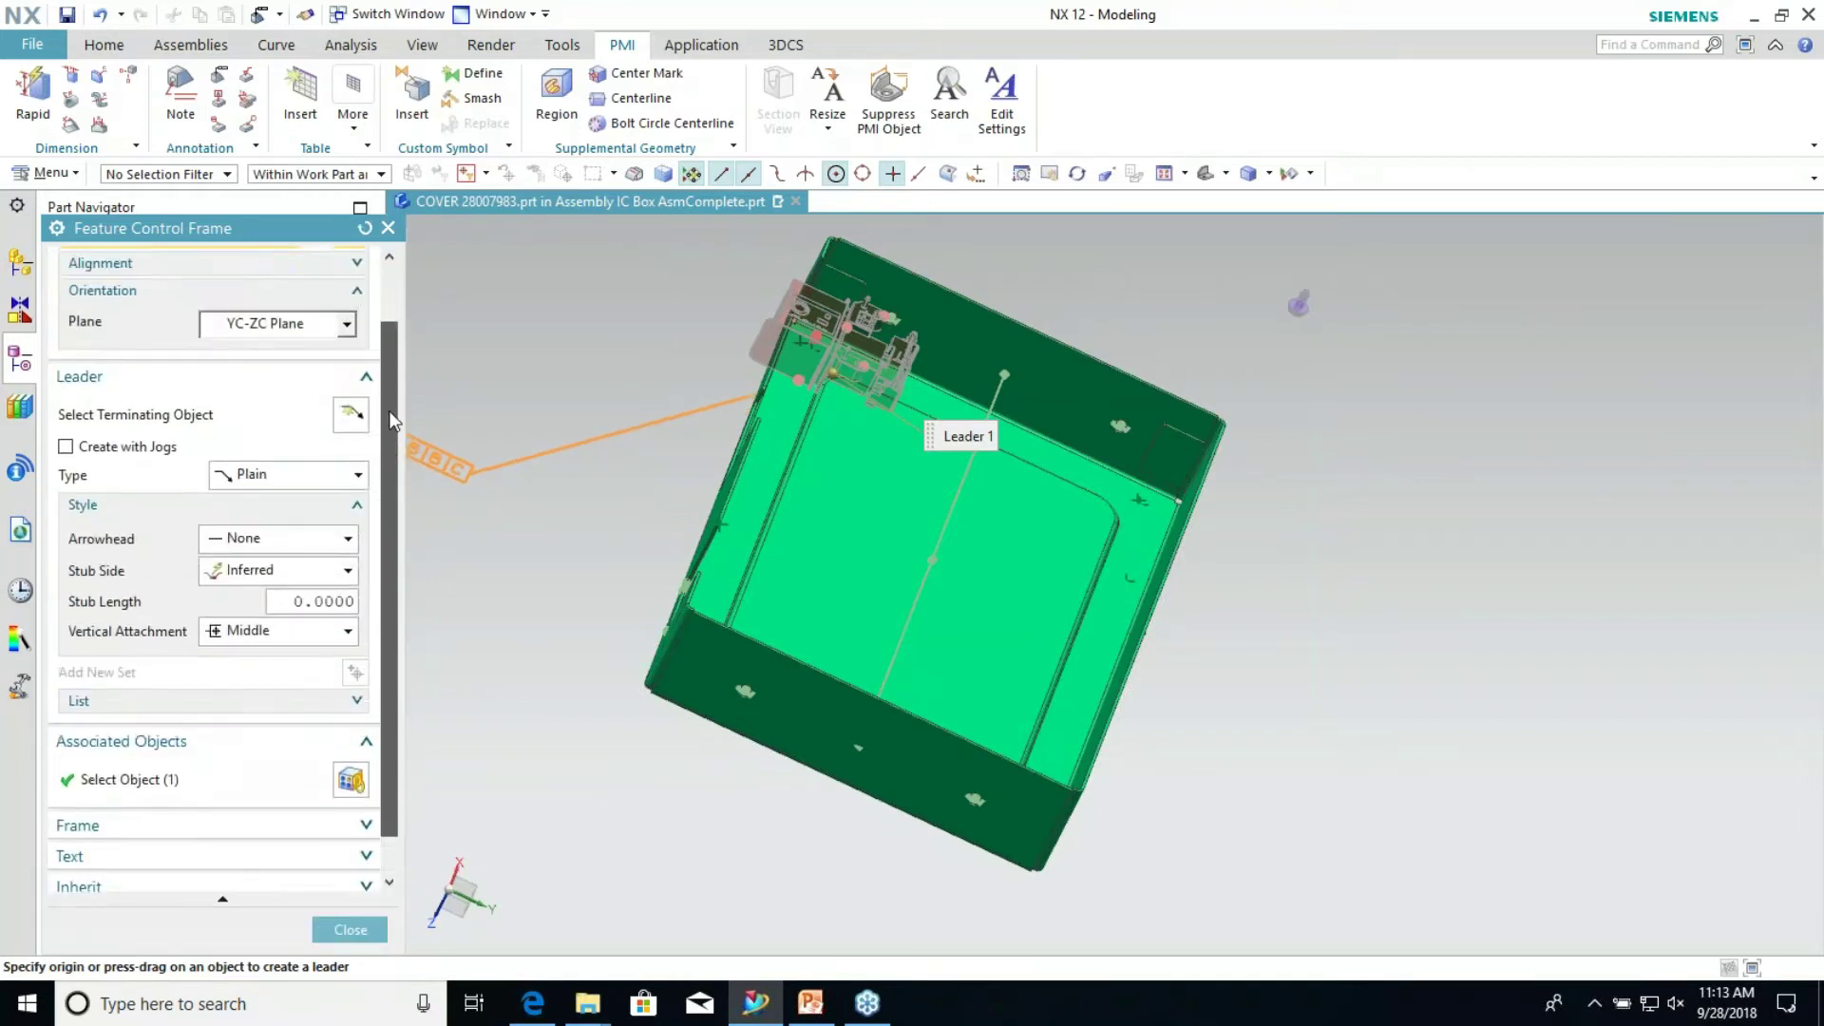
pyautogui.click(144, 782)
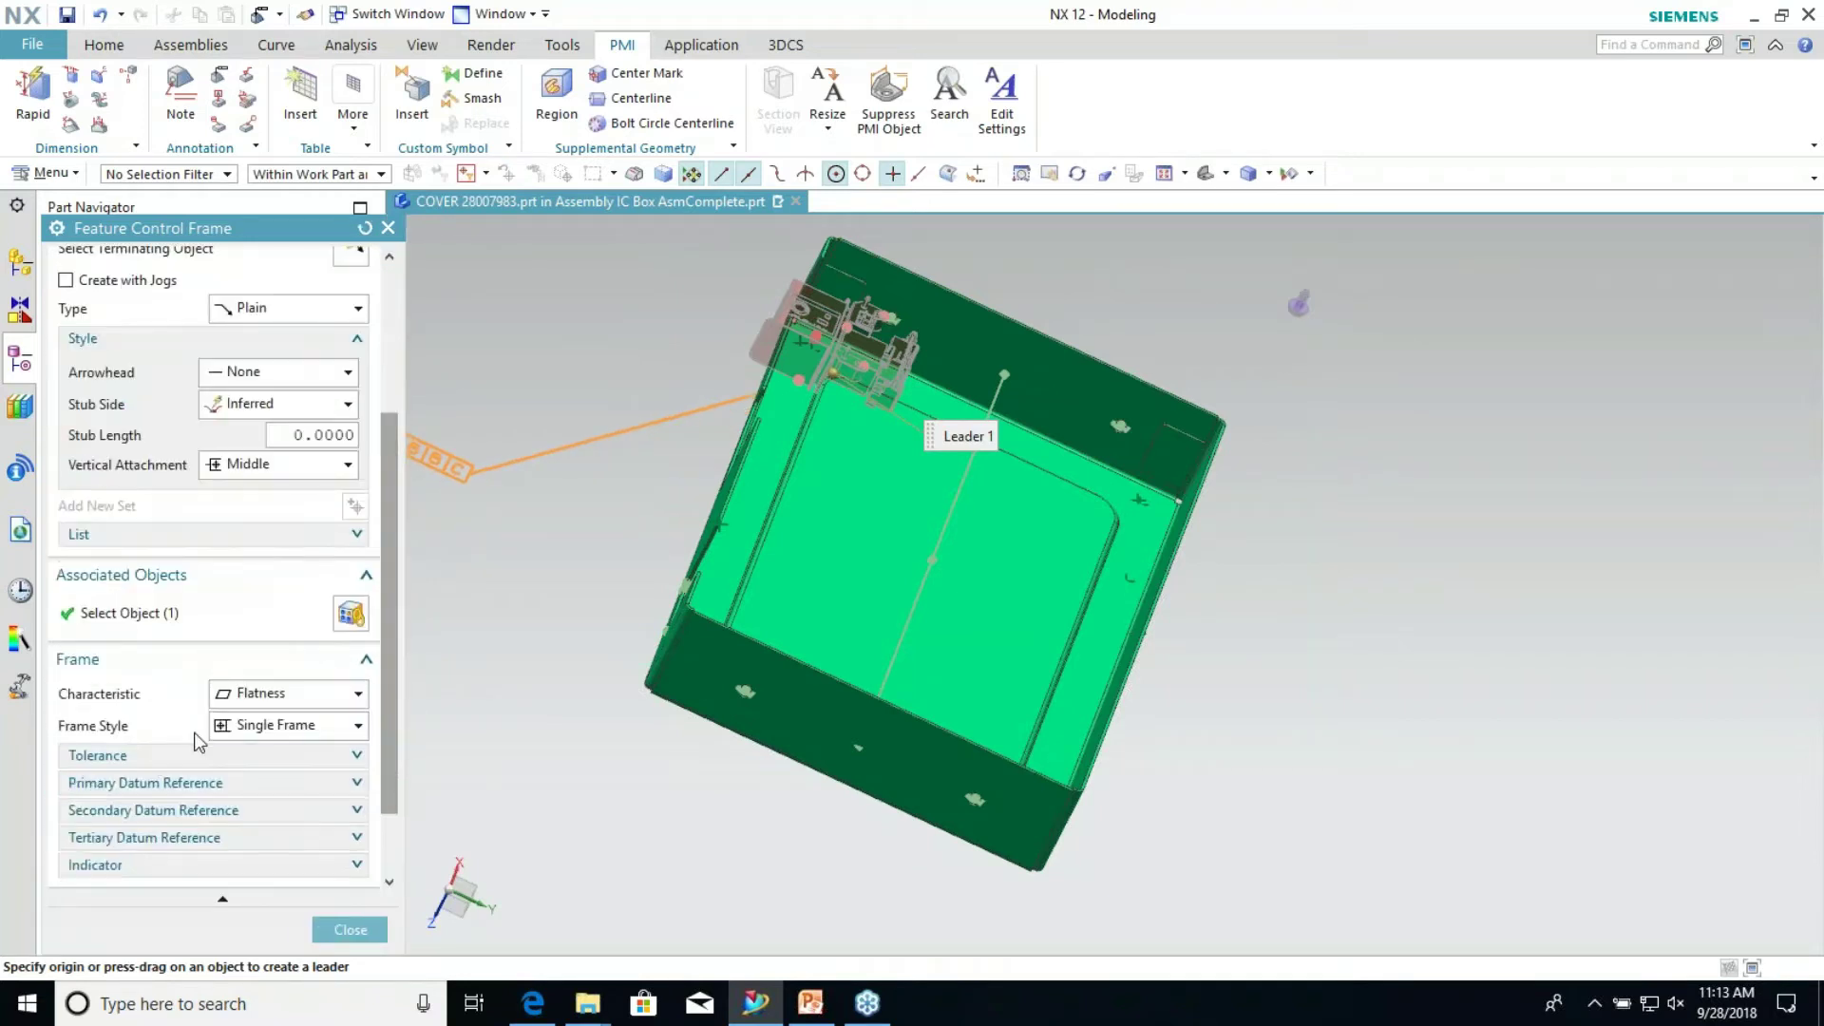
pyautogui.click(169, 697)
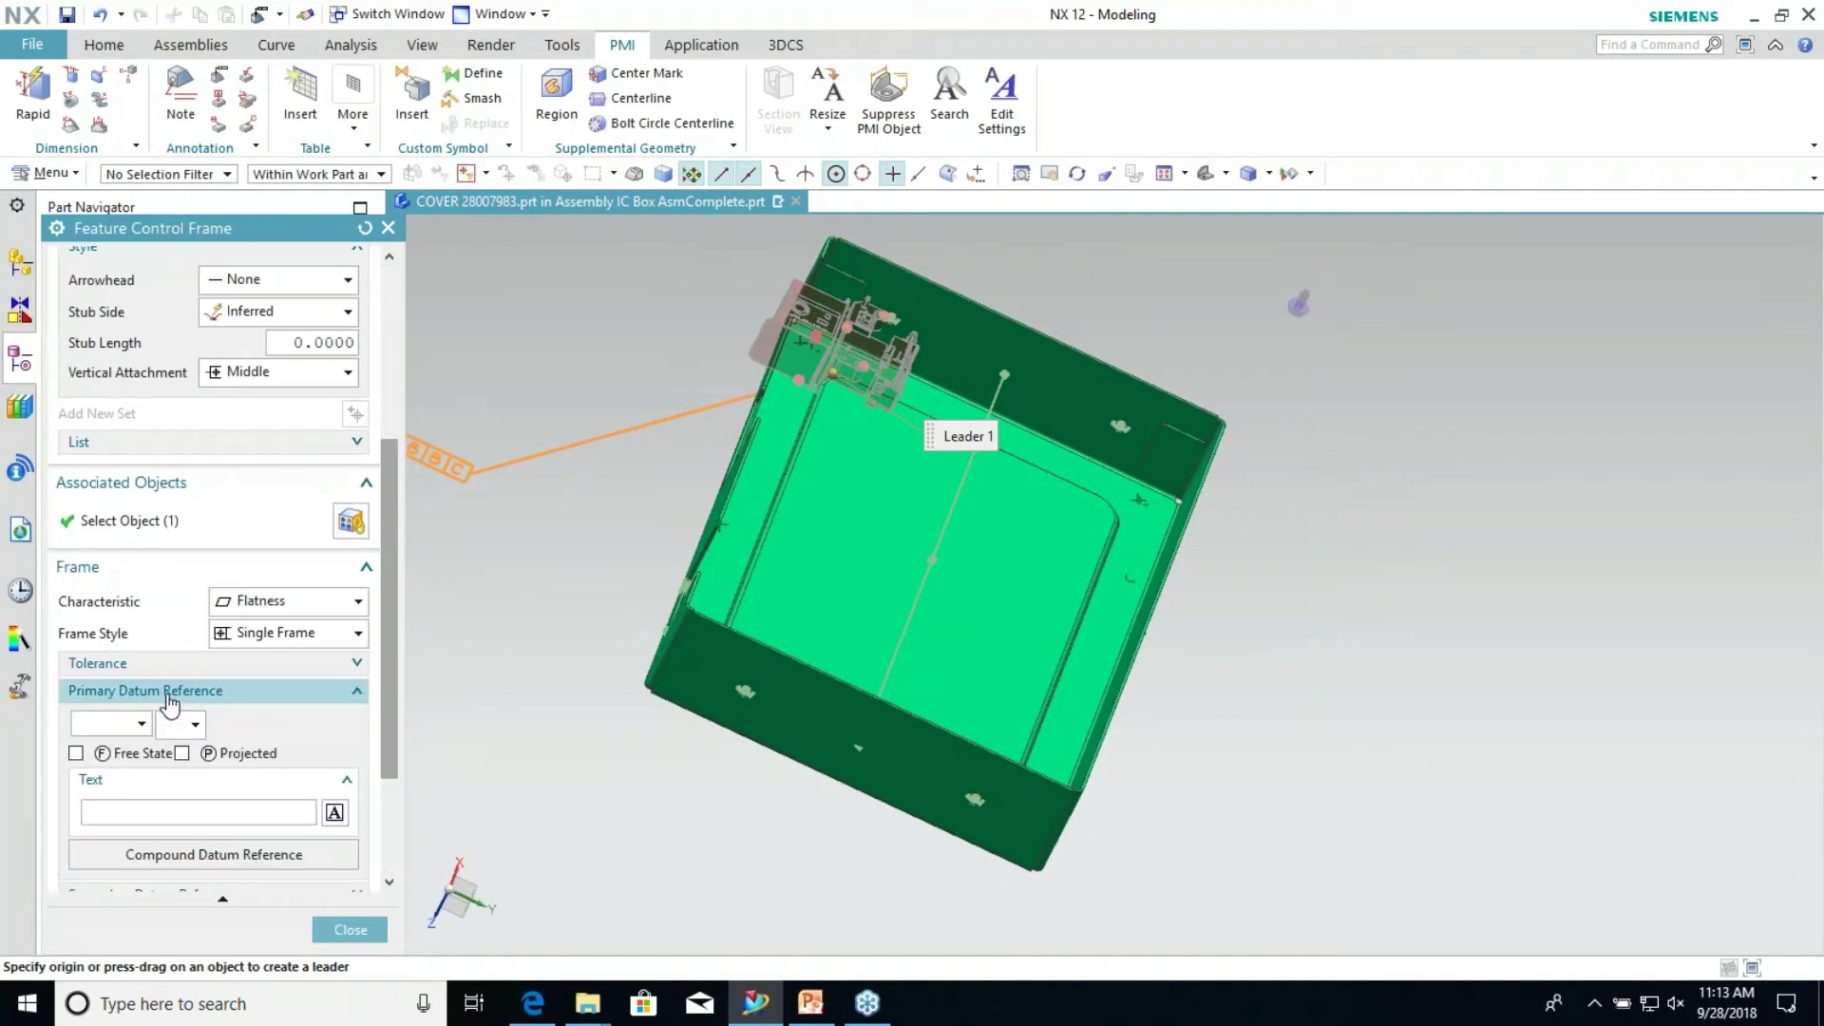
pyautogui.click(169, 692)
pyautogui.click(169, 701)
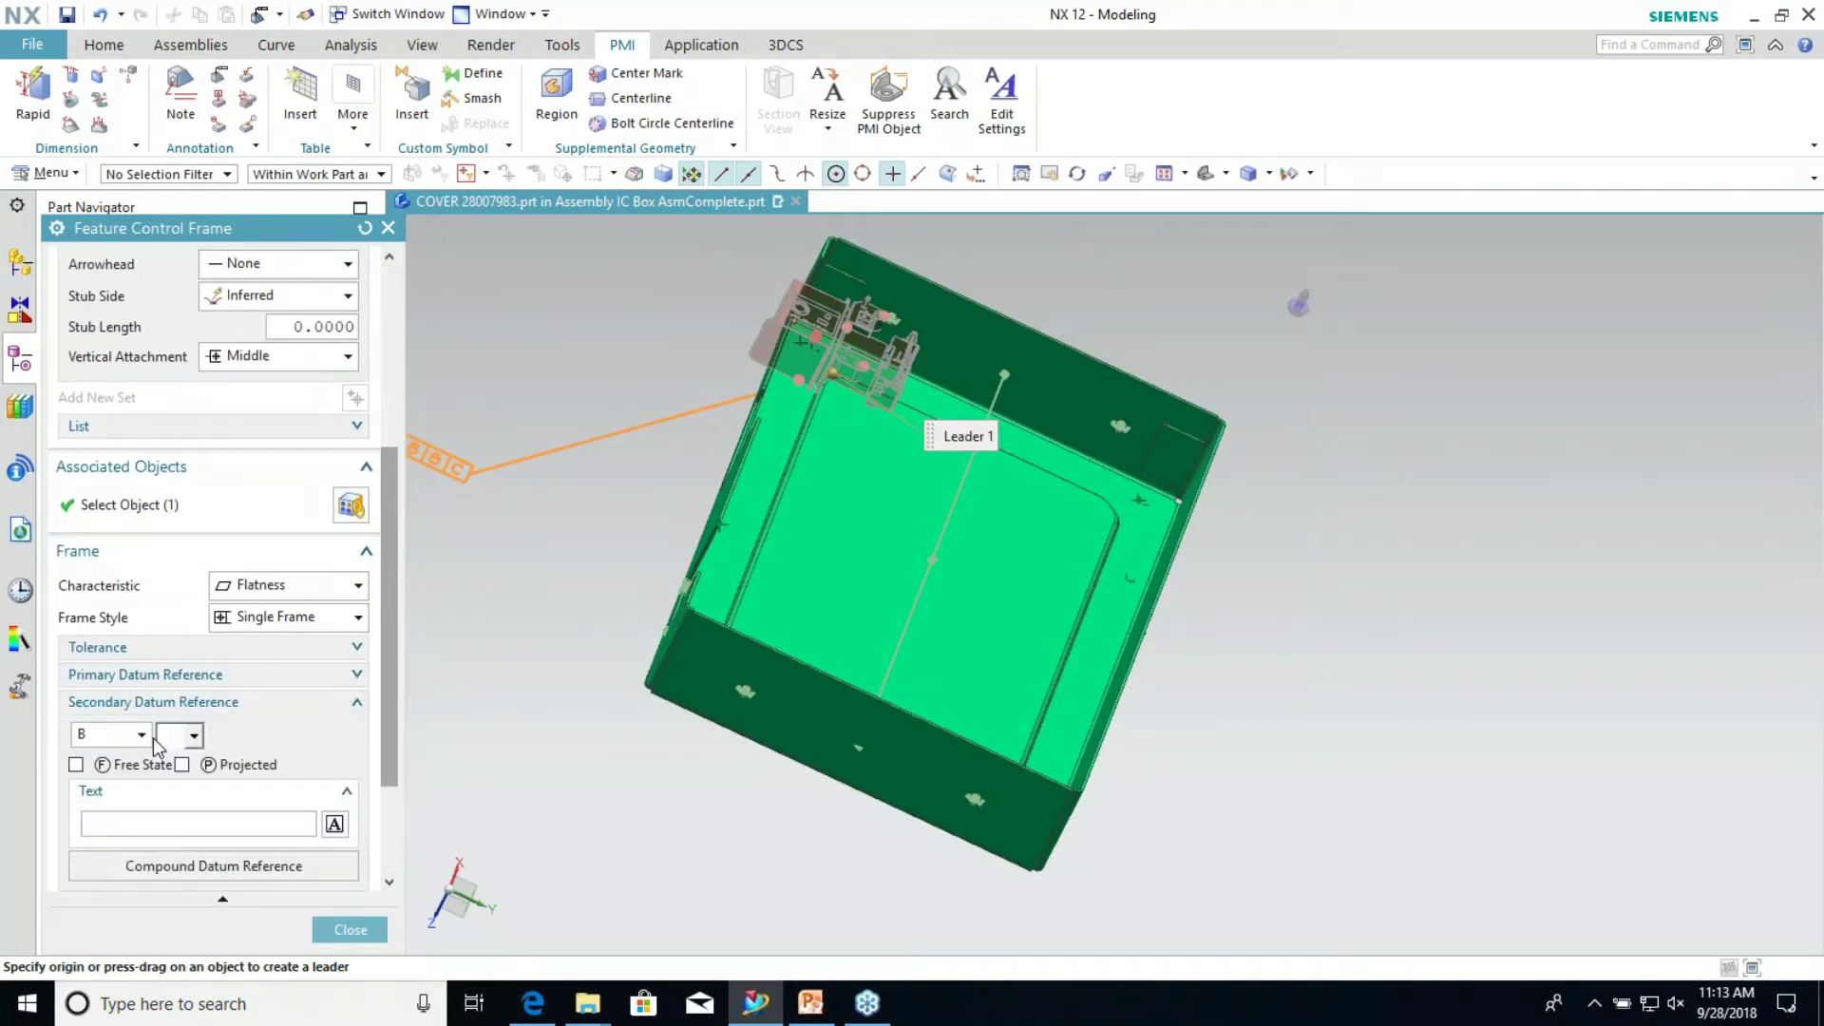
pyautogui.click(143, 737)
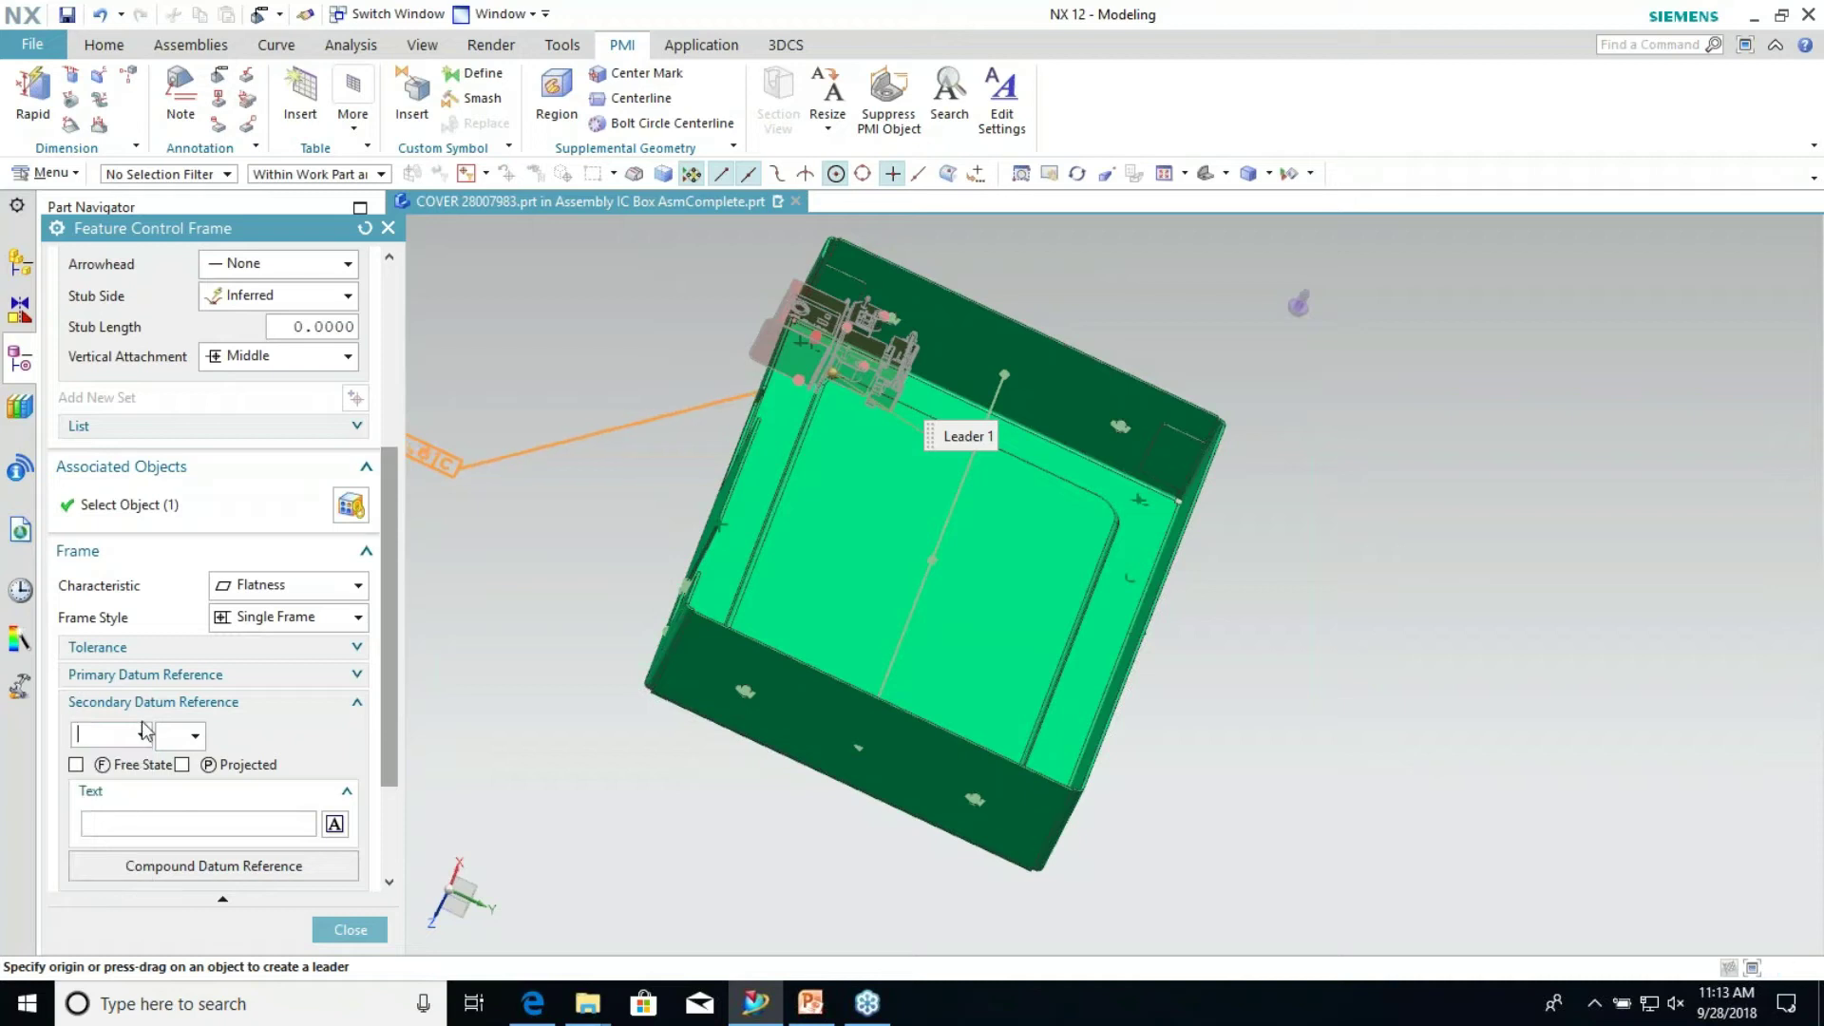
pyautogui.click(152, 703)
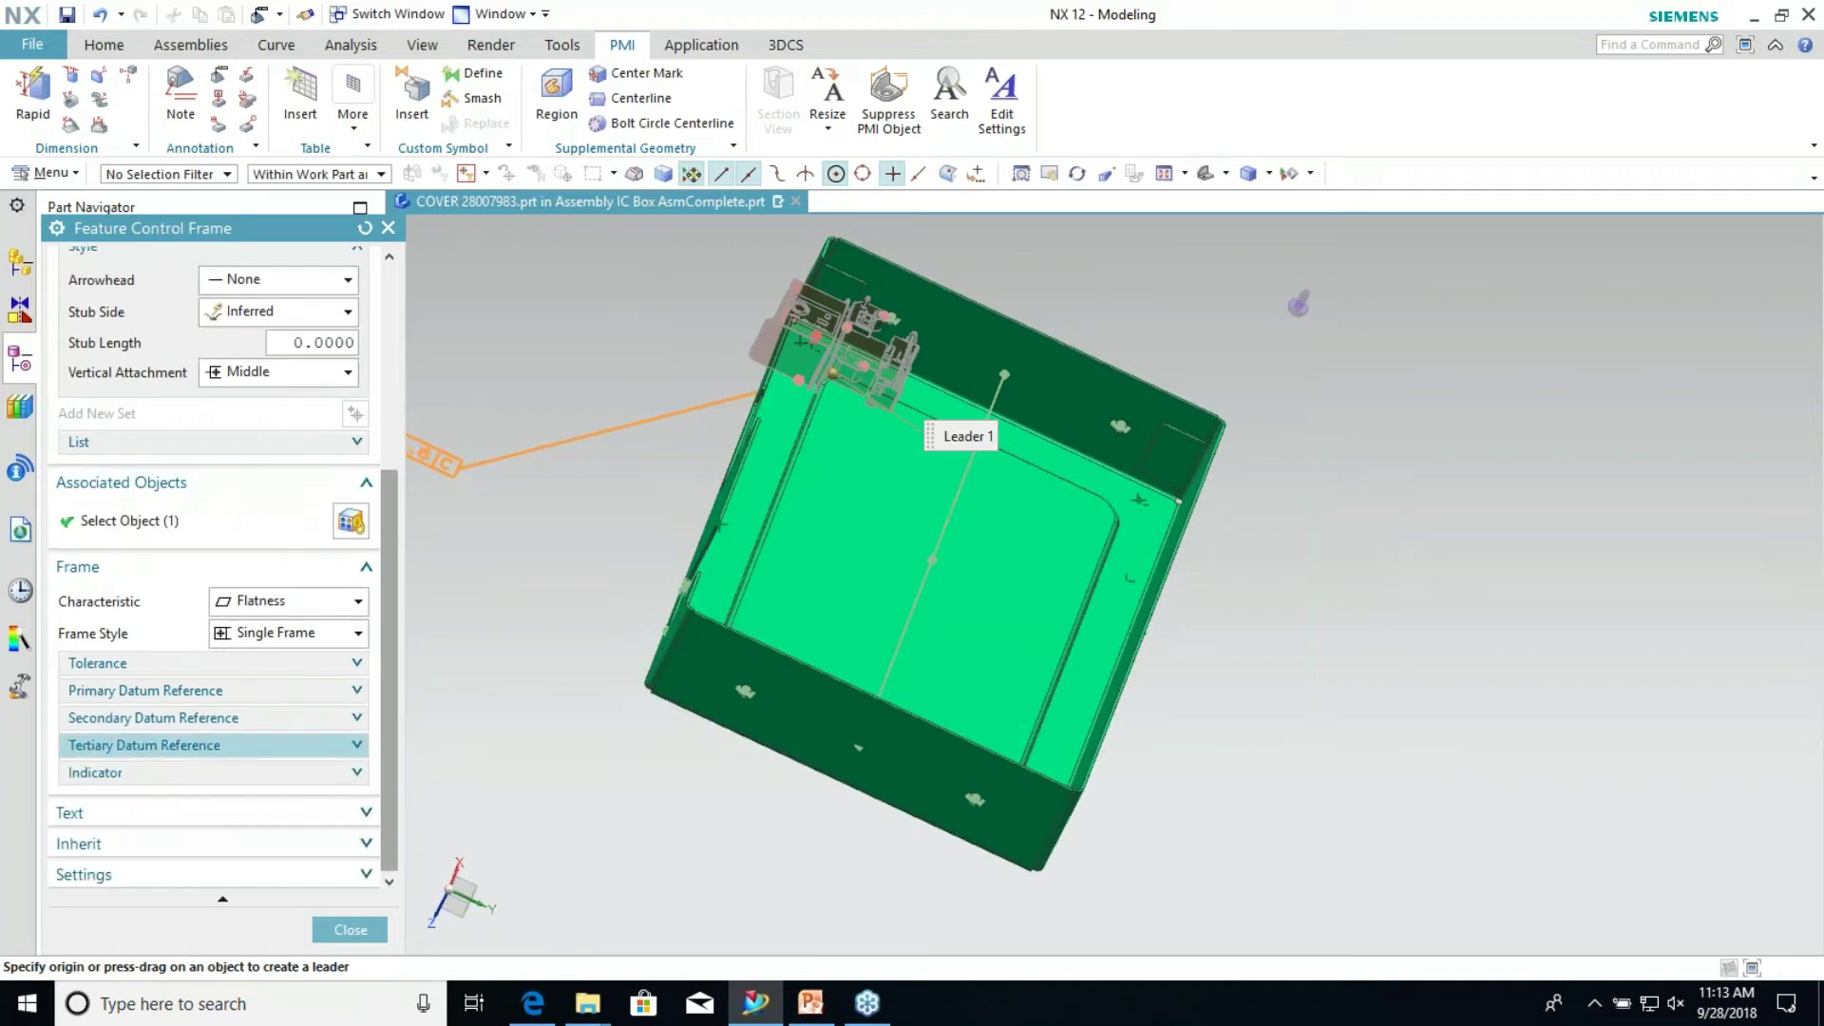
pyautogui.click(148, 751)
pyautogui.click(142, 736)
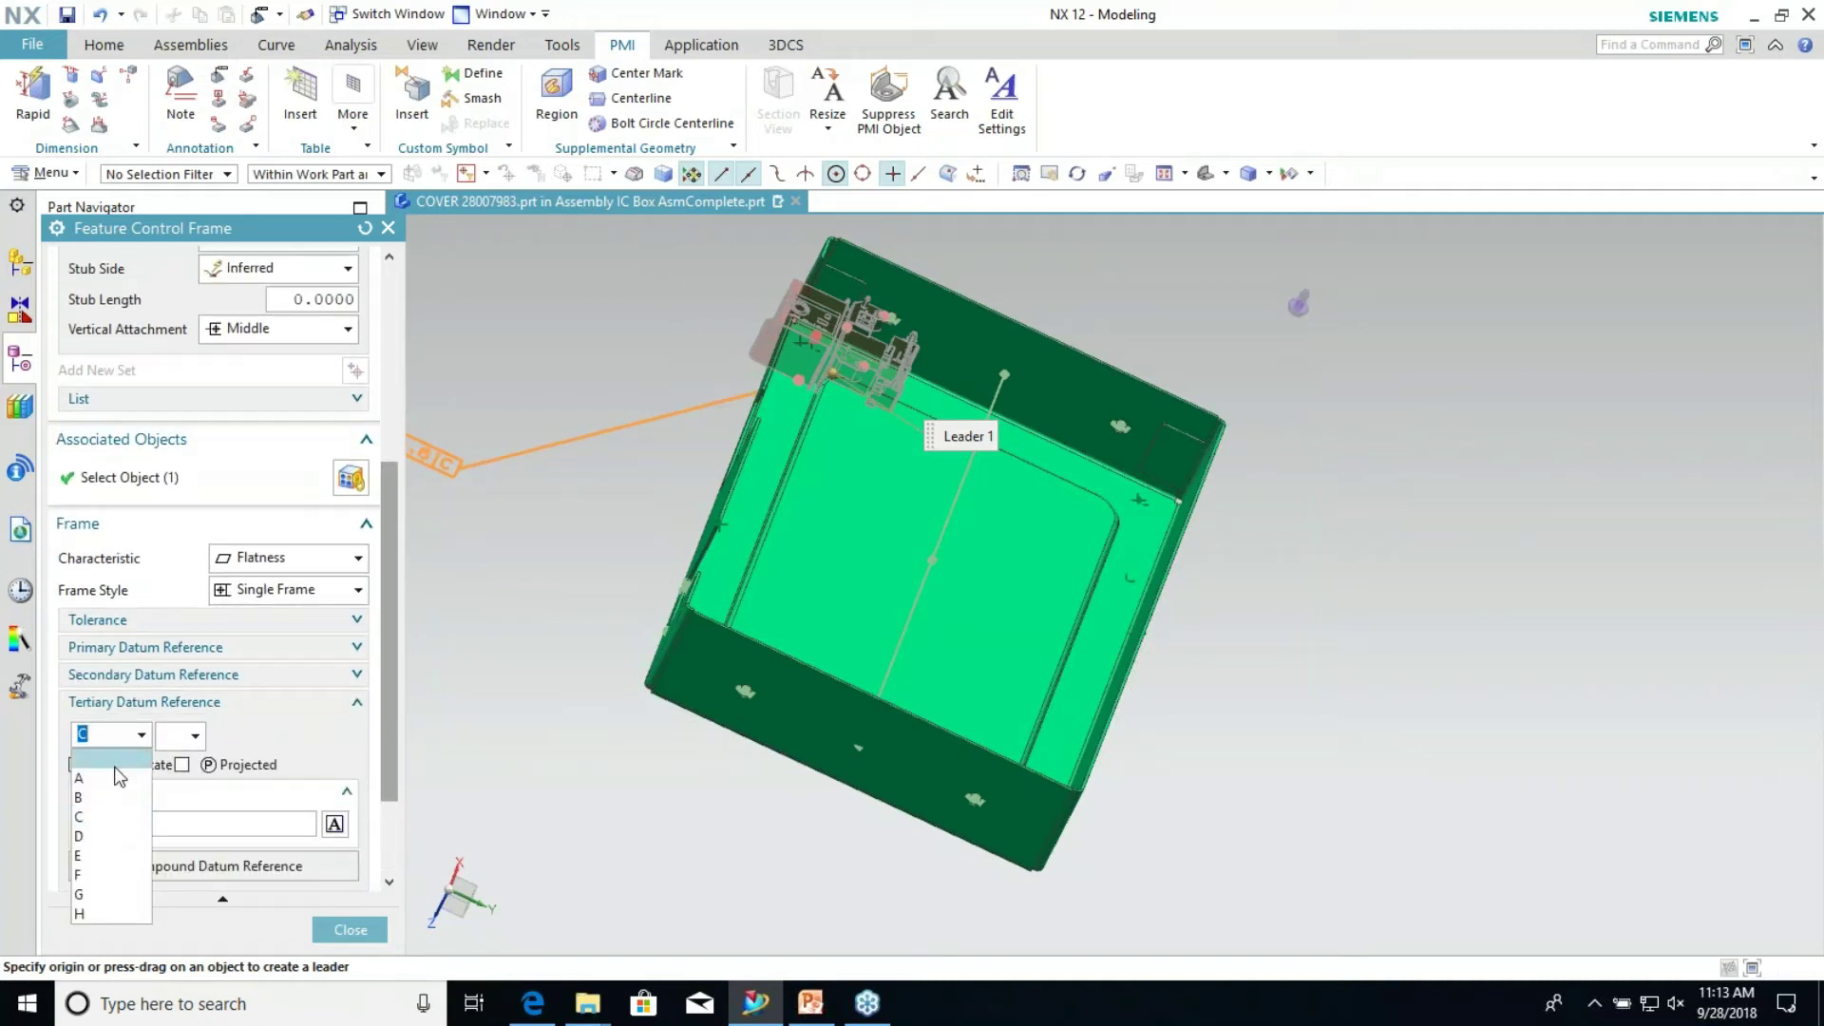
pyautogui.click(115, 761)
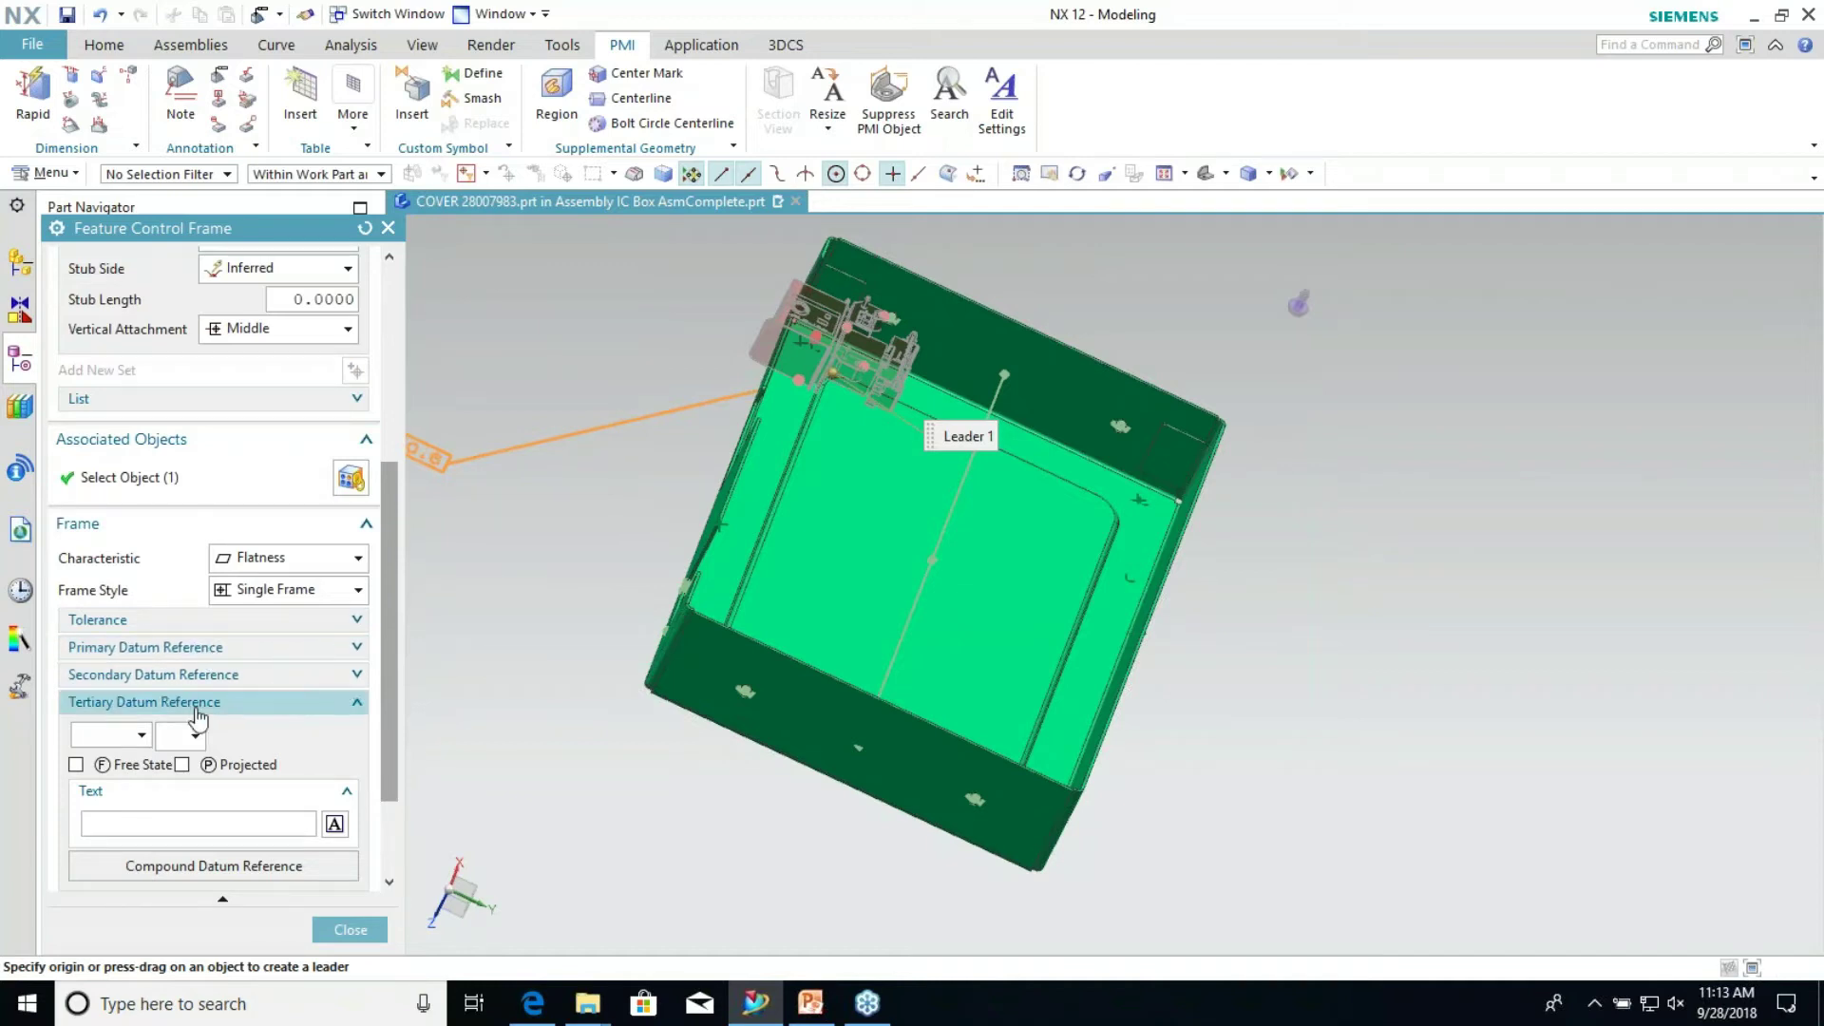
pyautogui.click(144, 702)
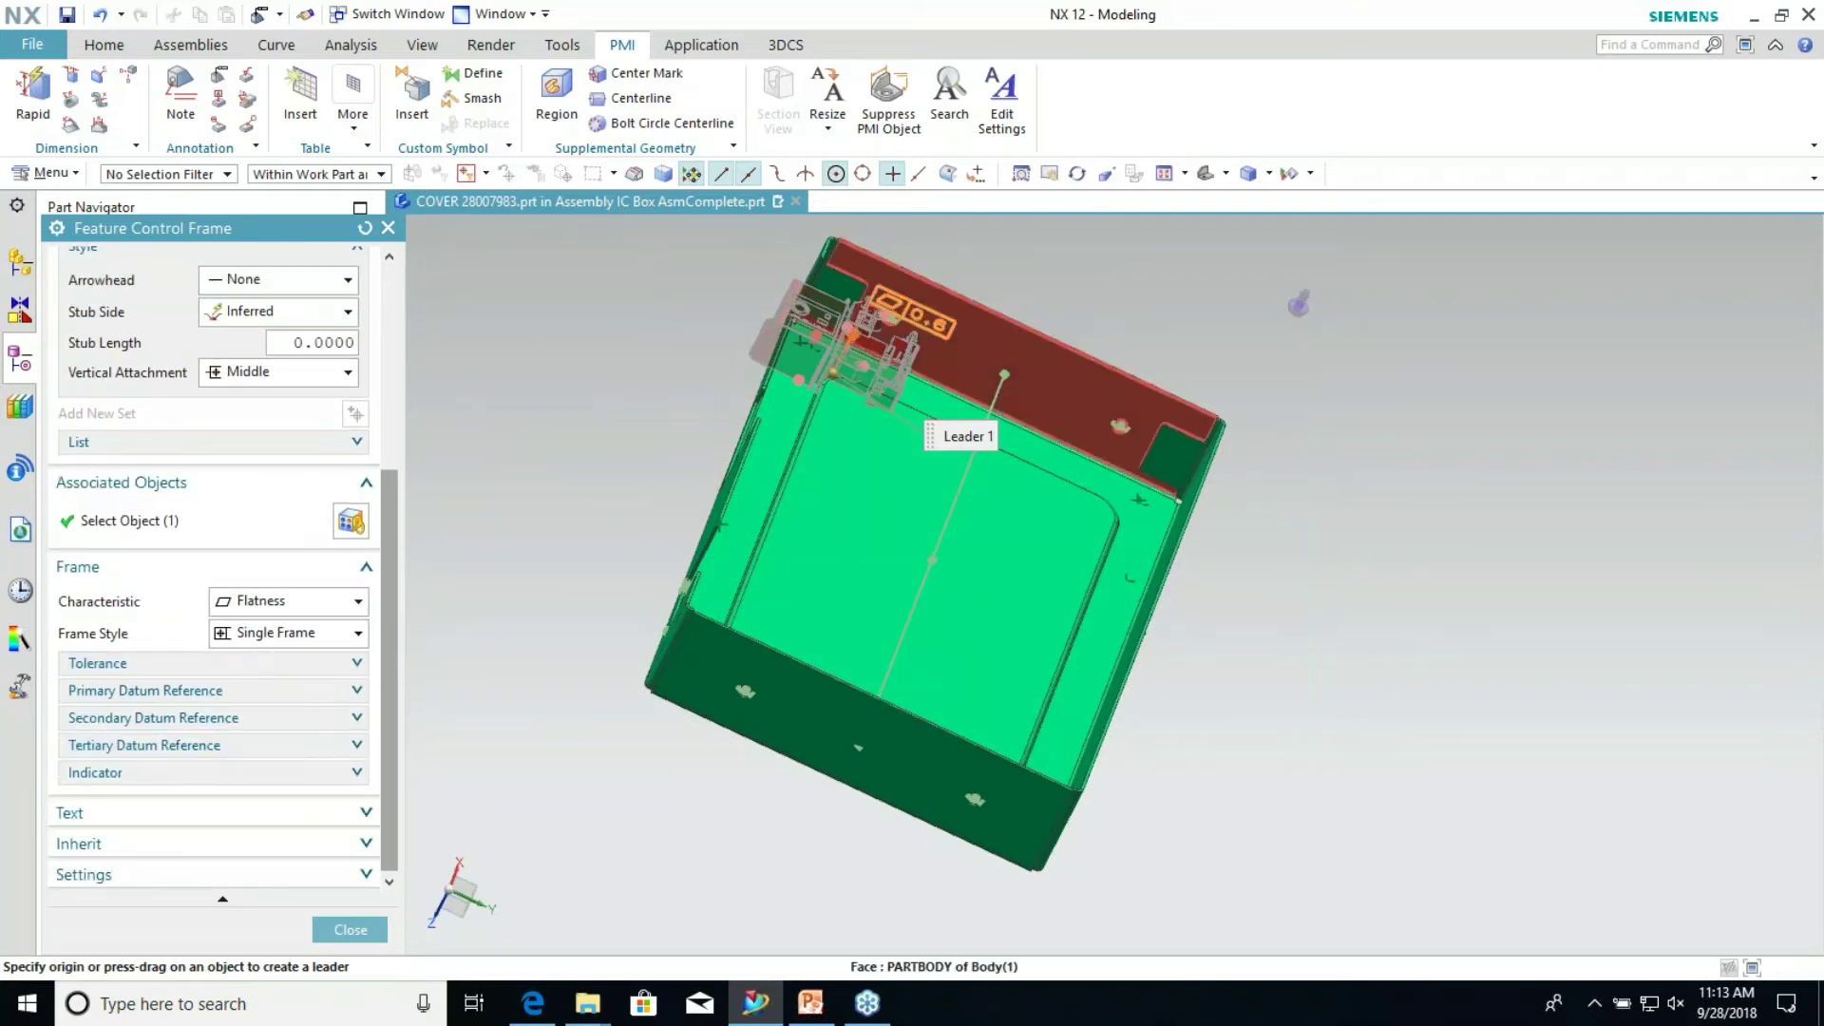
pyautogui.keyDown('shift'); pyautogui.moveTo(930, 310); pyautogui.dragTo(844, 465, button='middle'); pyautogui.keyUp('shift')
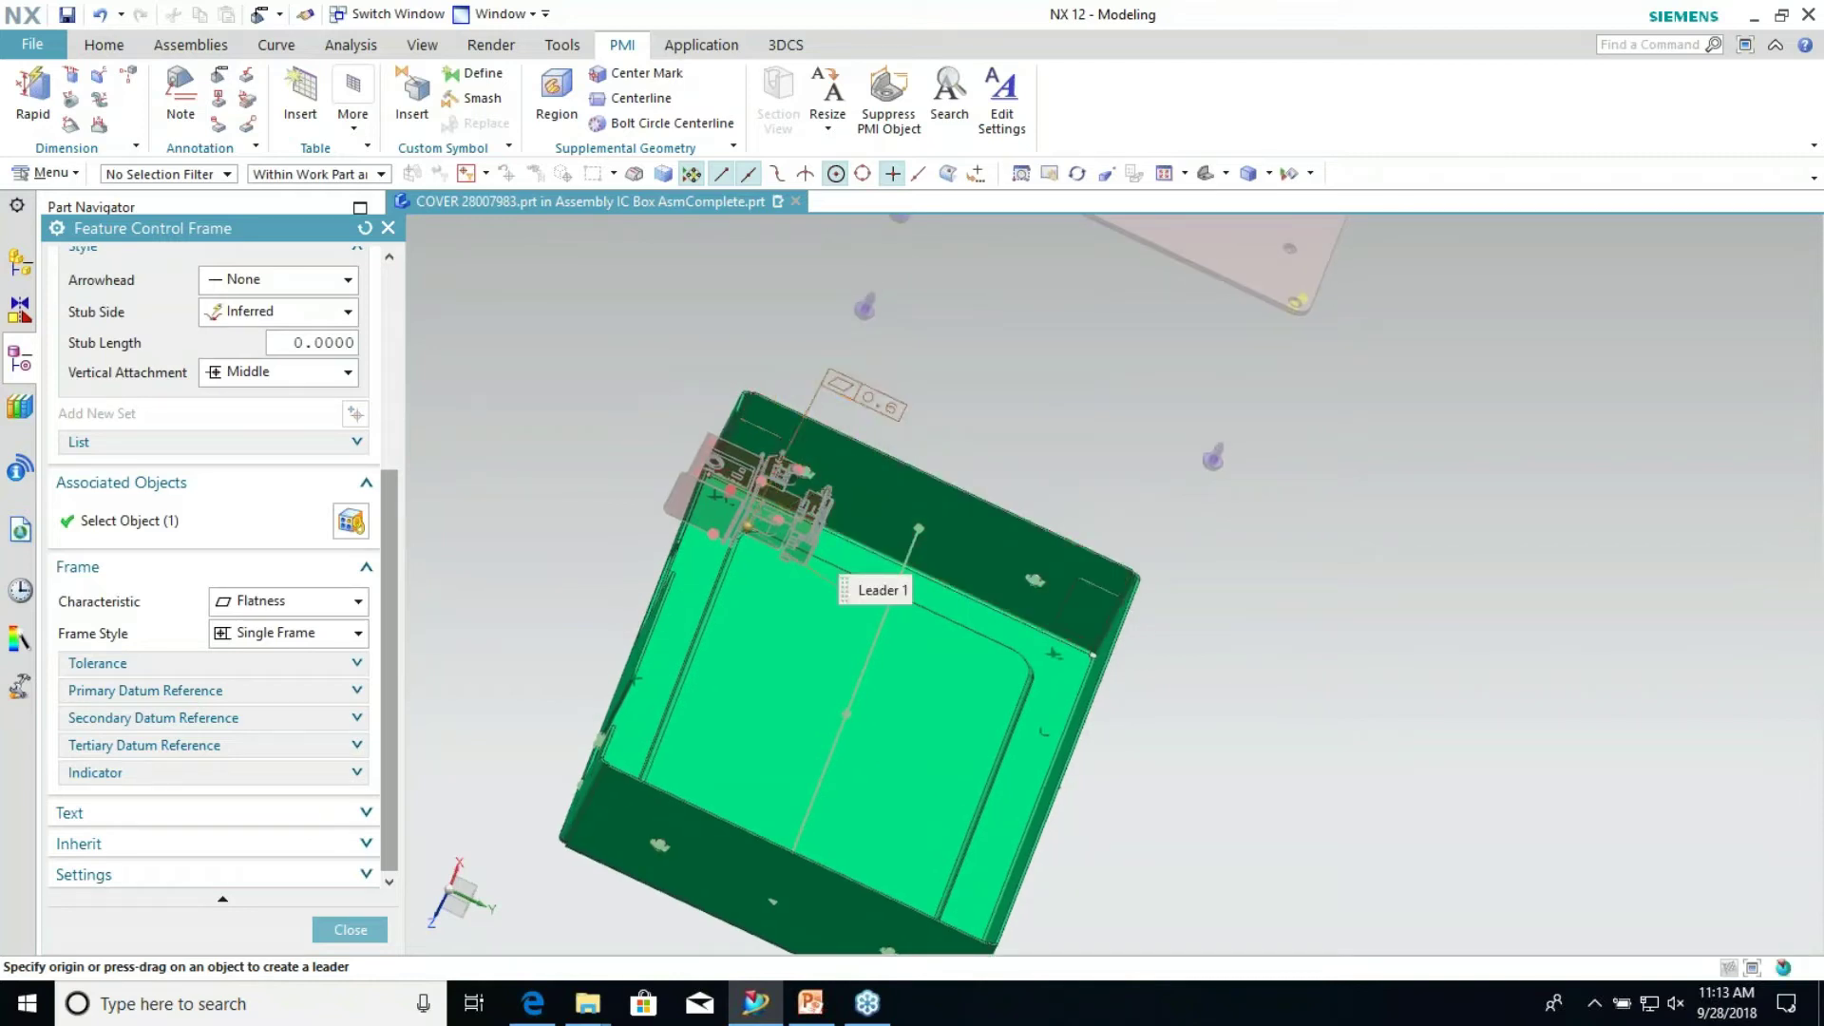
pyautogui.click(864, 394)
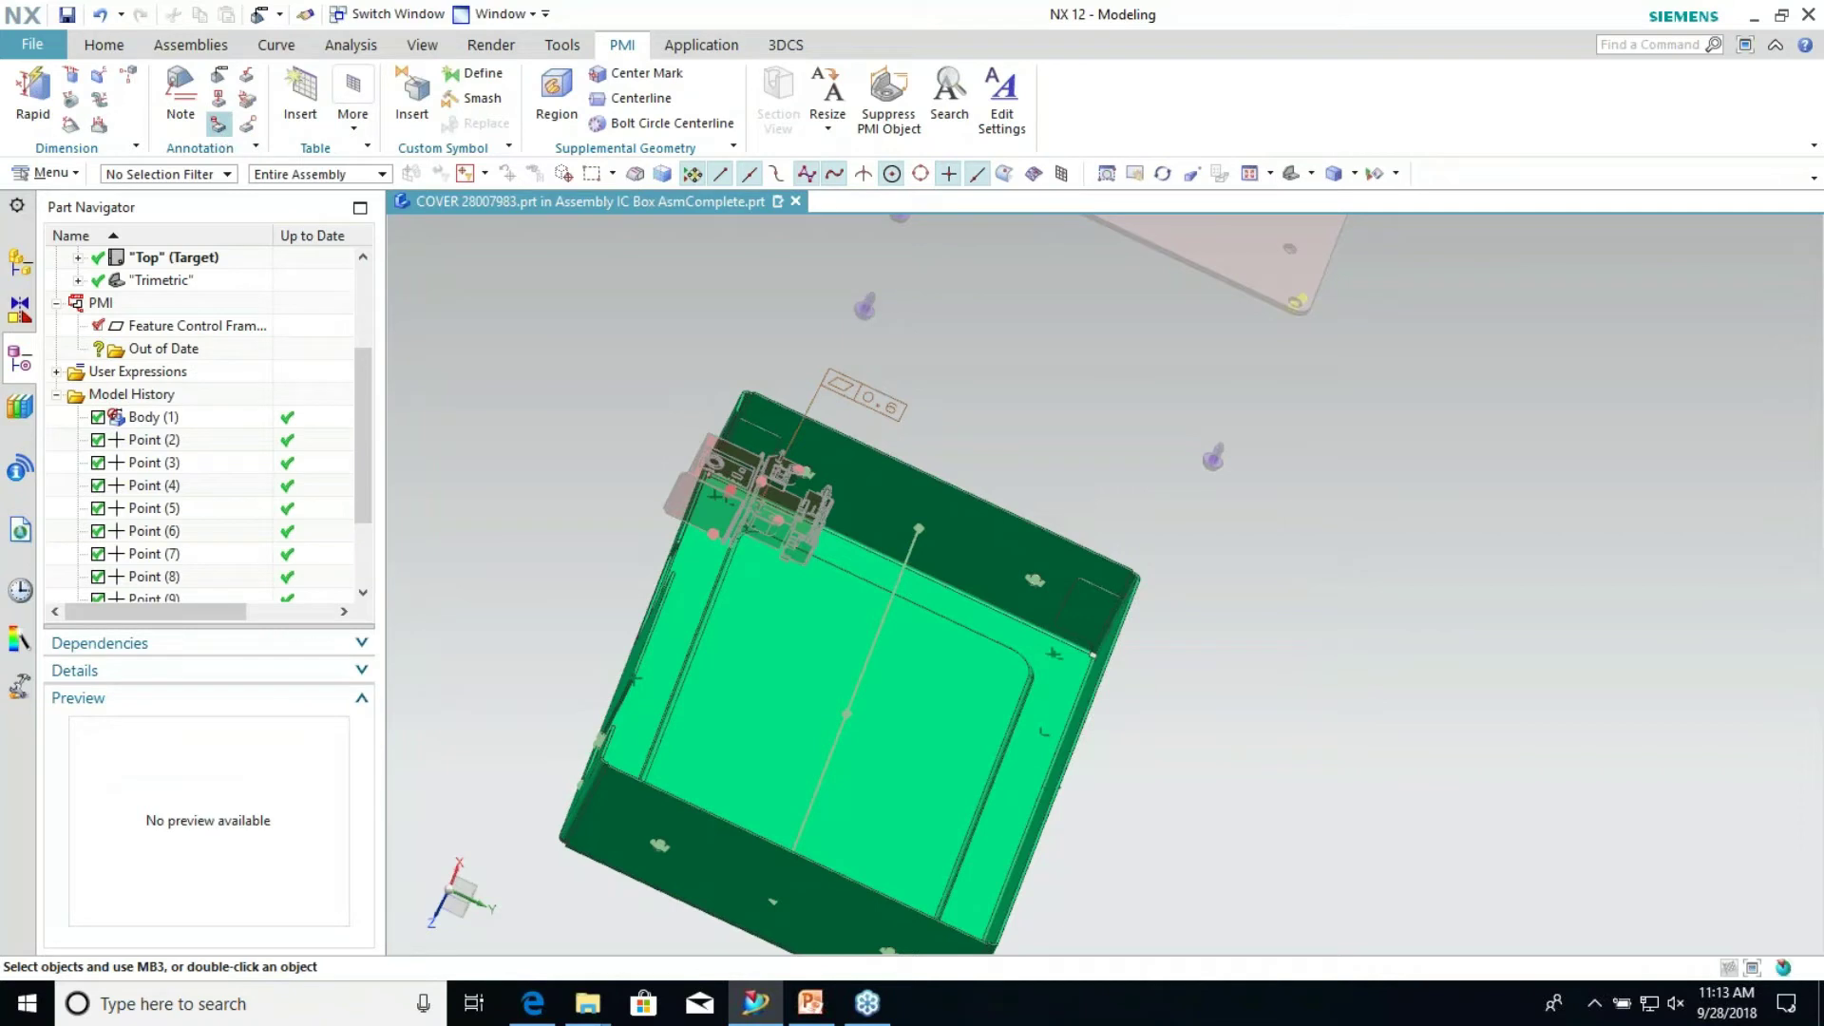
pyautogui.click(218, 123)
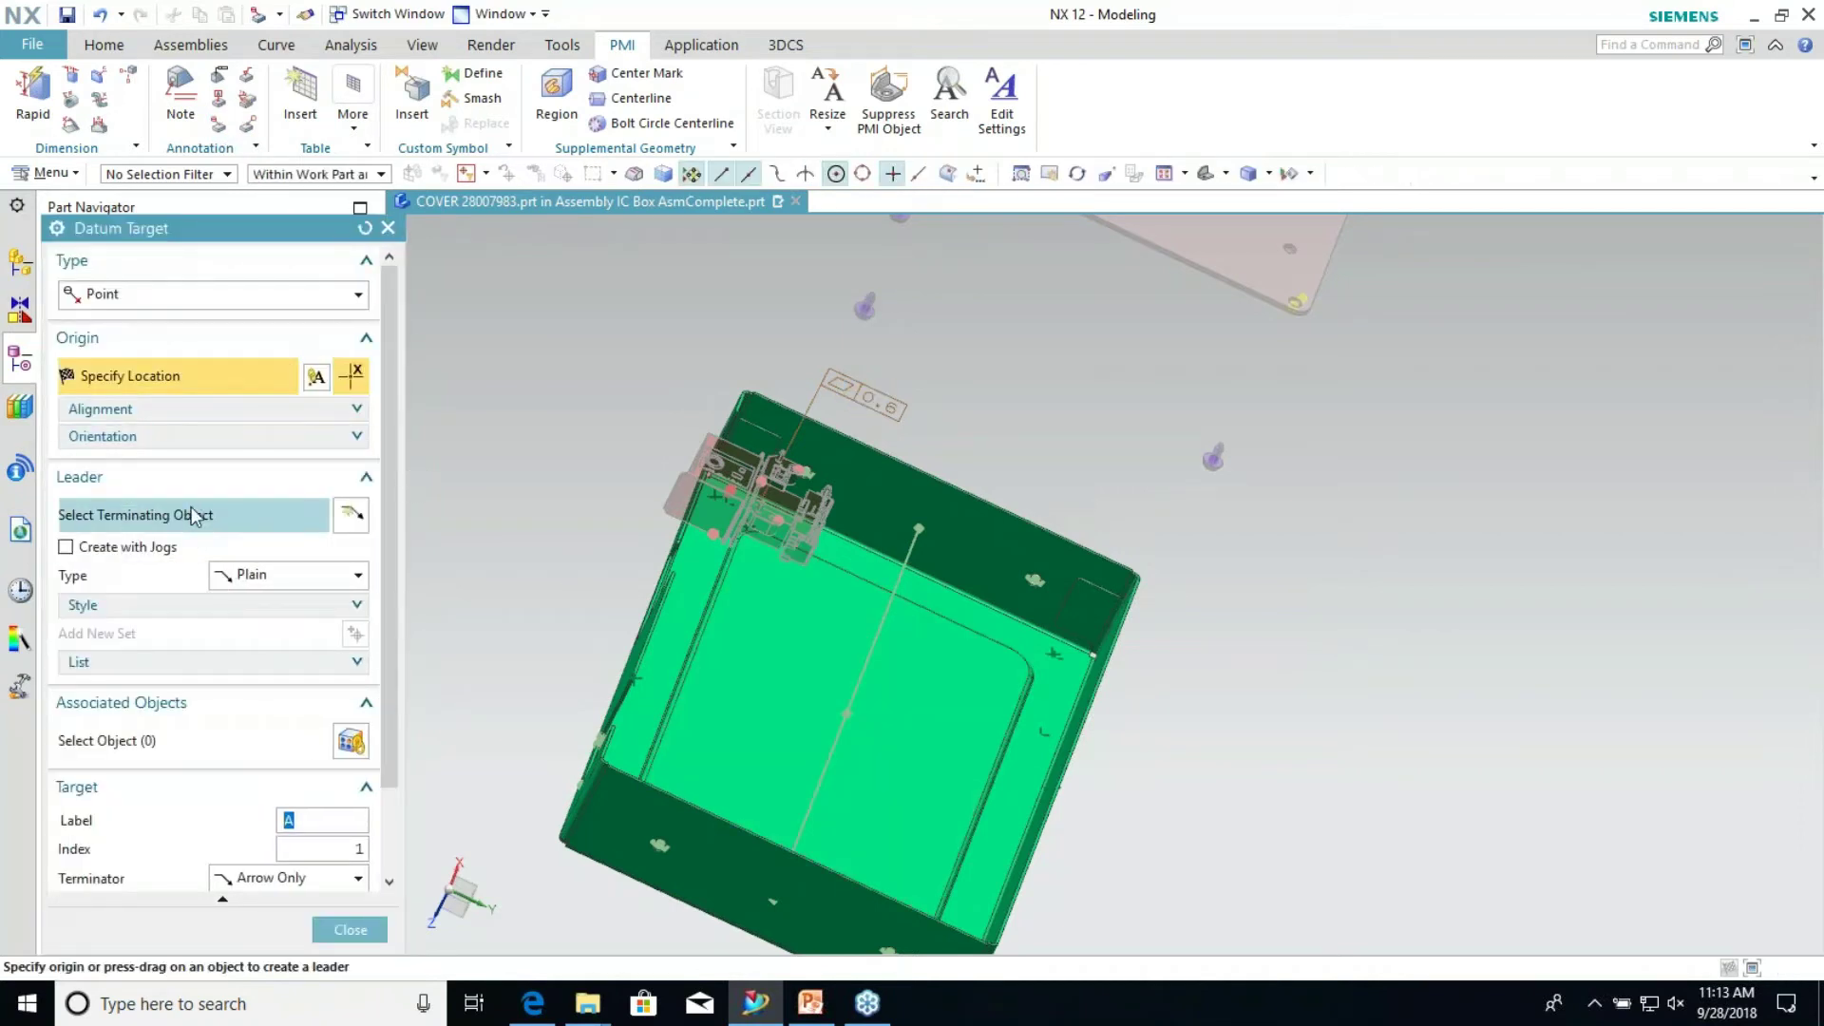
# Add point datum target A1 leadered to the box's corner point in the YC-ZC Plane
pyautogui.click(191, 515)
pyautogui.moveTo(801, 576)
pyautogui.mouseDown(button='middle')
pyautogui.moveTo(737, 554)
pyautogui.moveTo(829, 589)
pyautogui.mouseUp(button='middle')
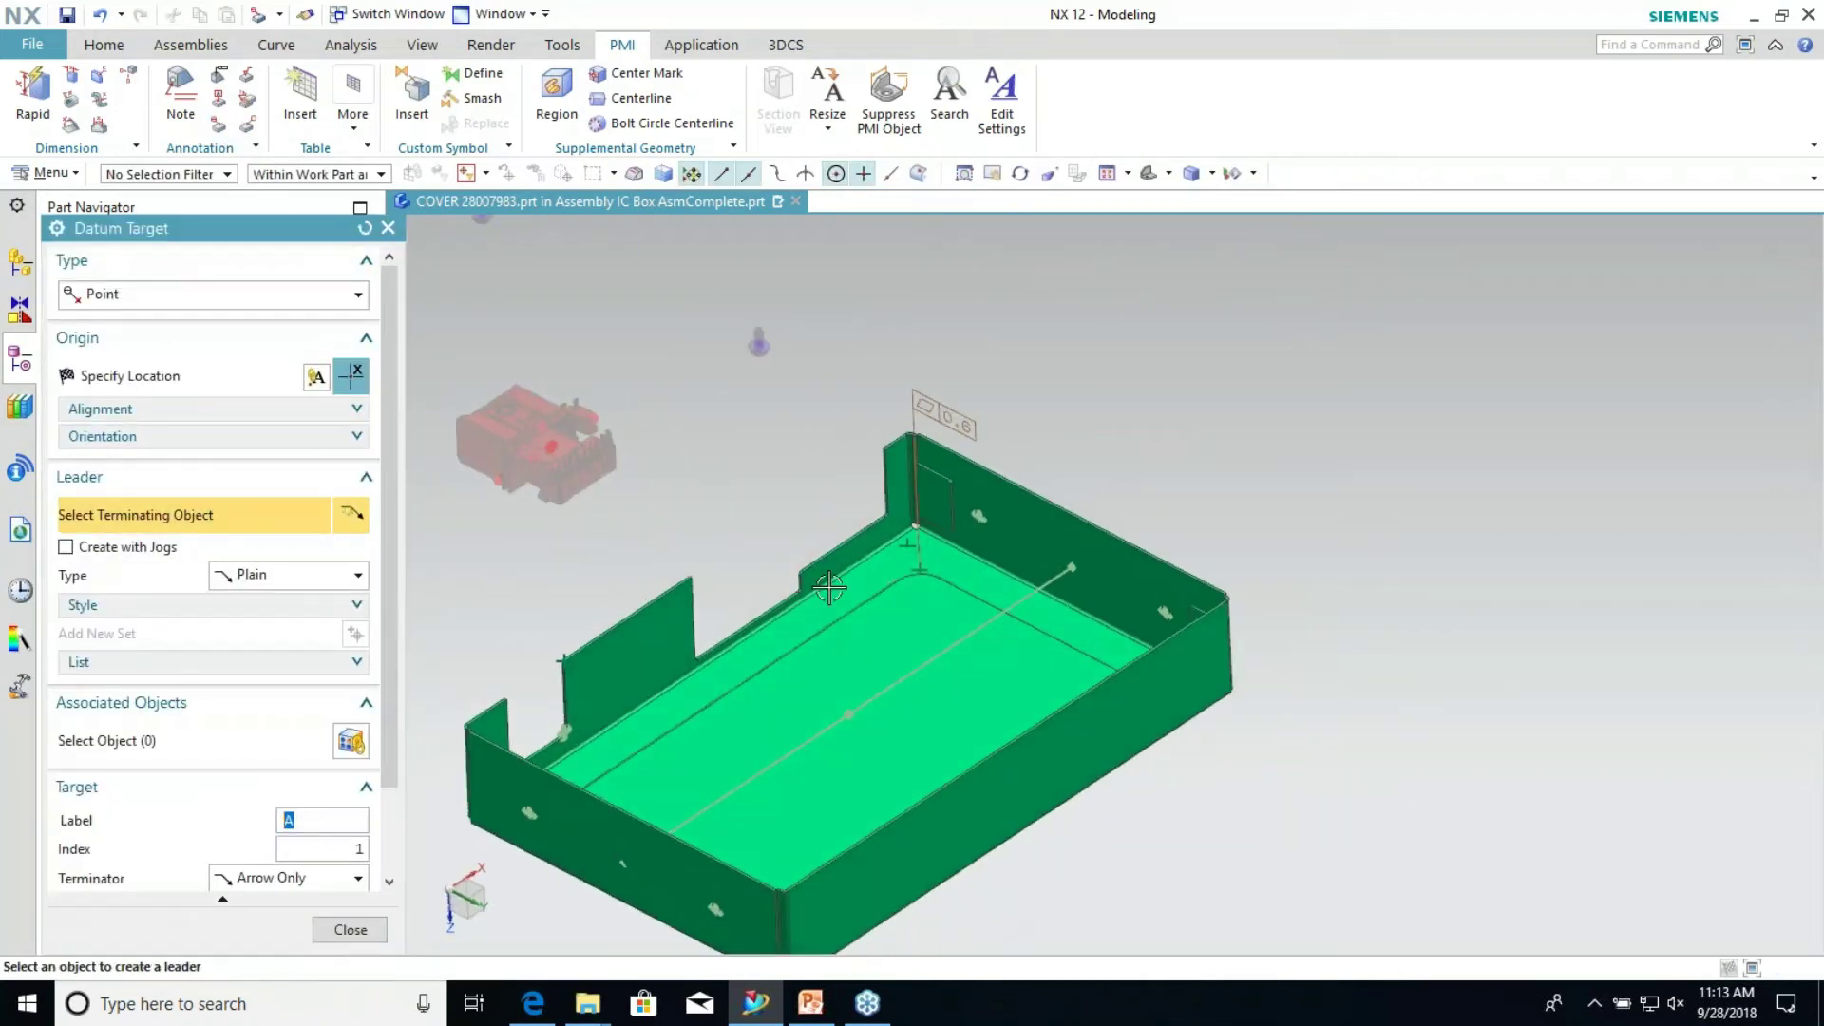
pyautogui.click(910, 538)
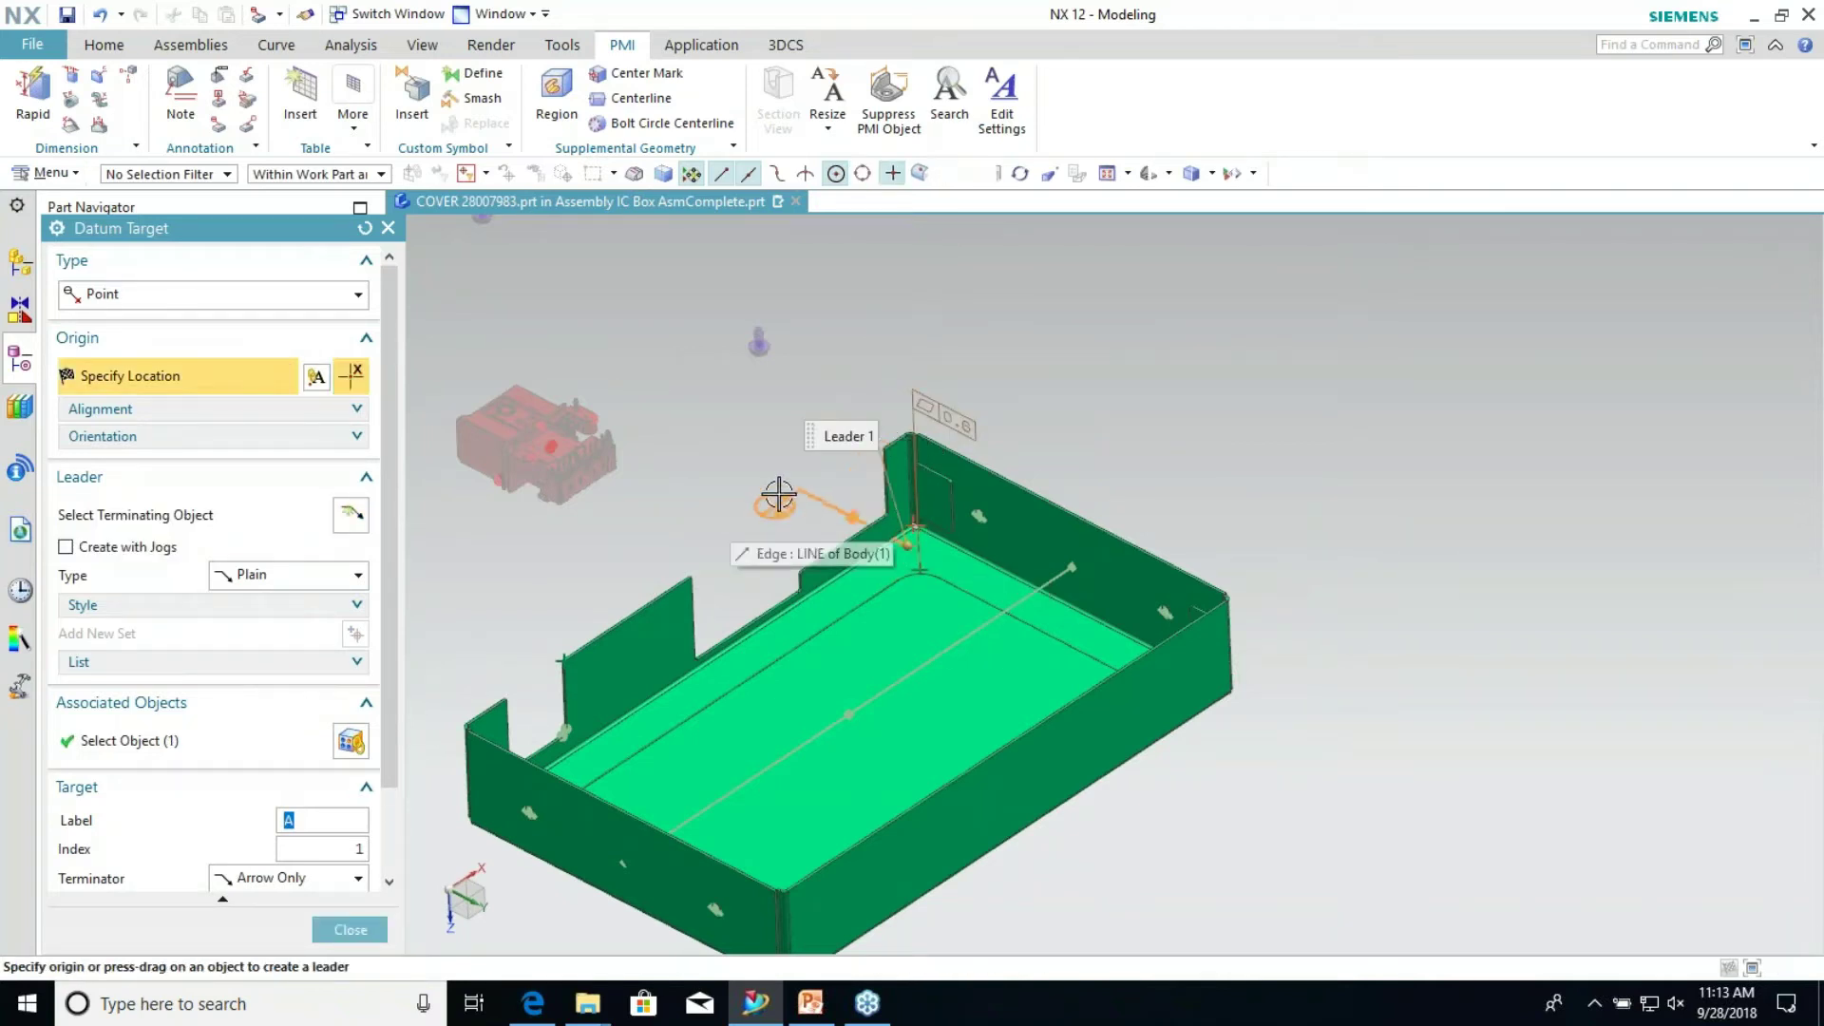
pyautogui.click(222, 428)
pyautogui.click(221, 410)
pyautogui.click(226, 436)
pyautogui.click(285, 471)
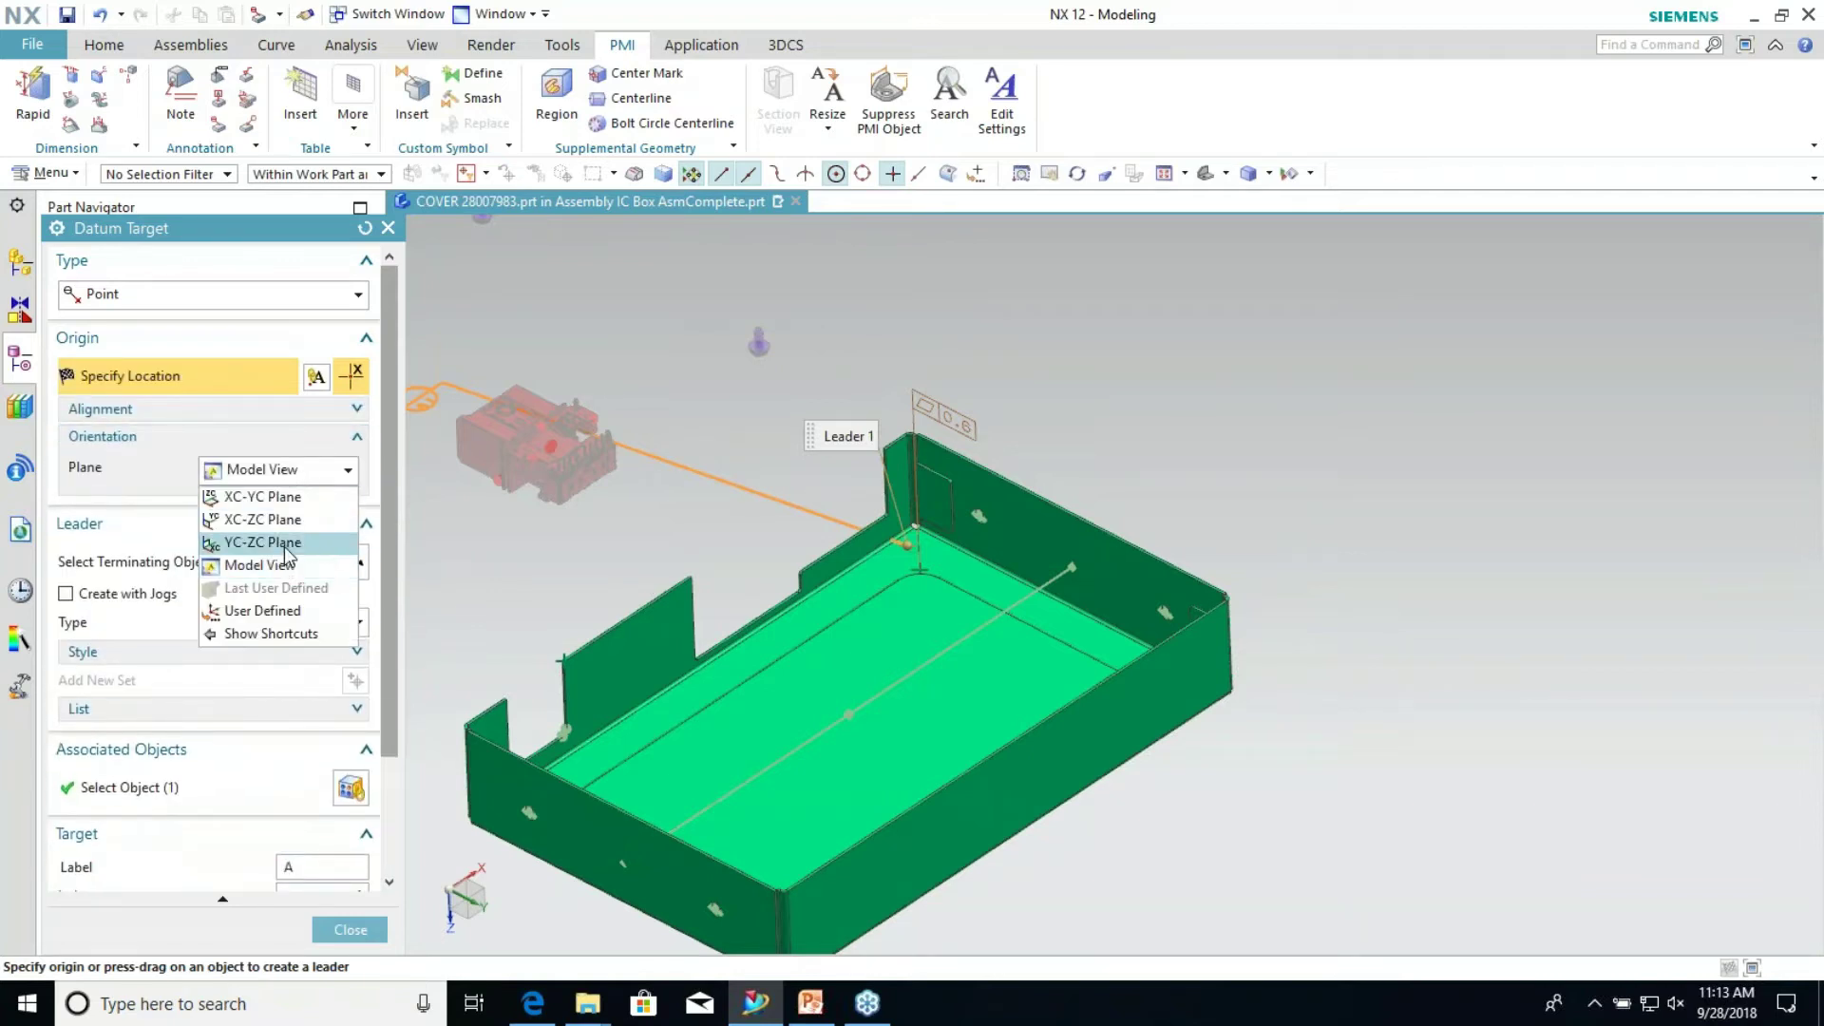
pyautogui.click(251, 543)
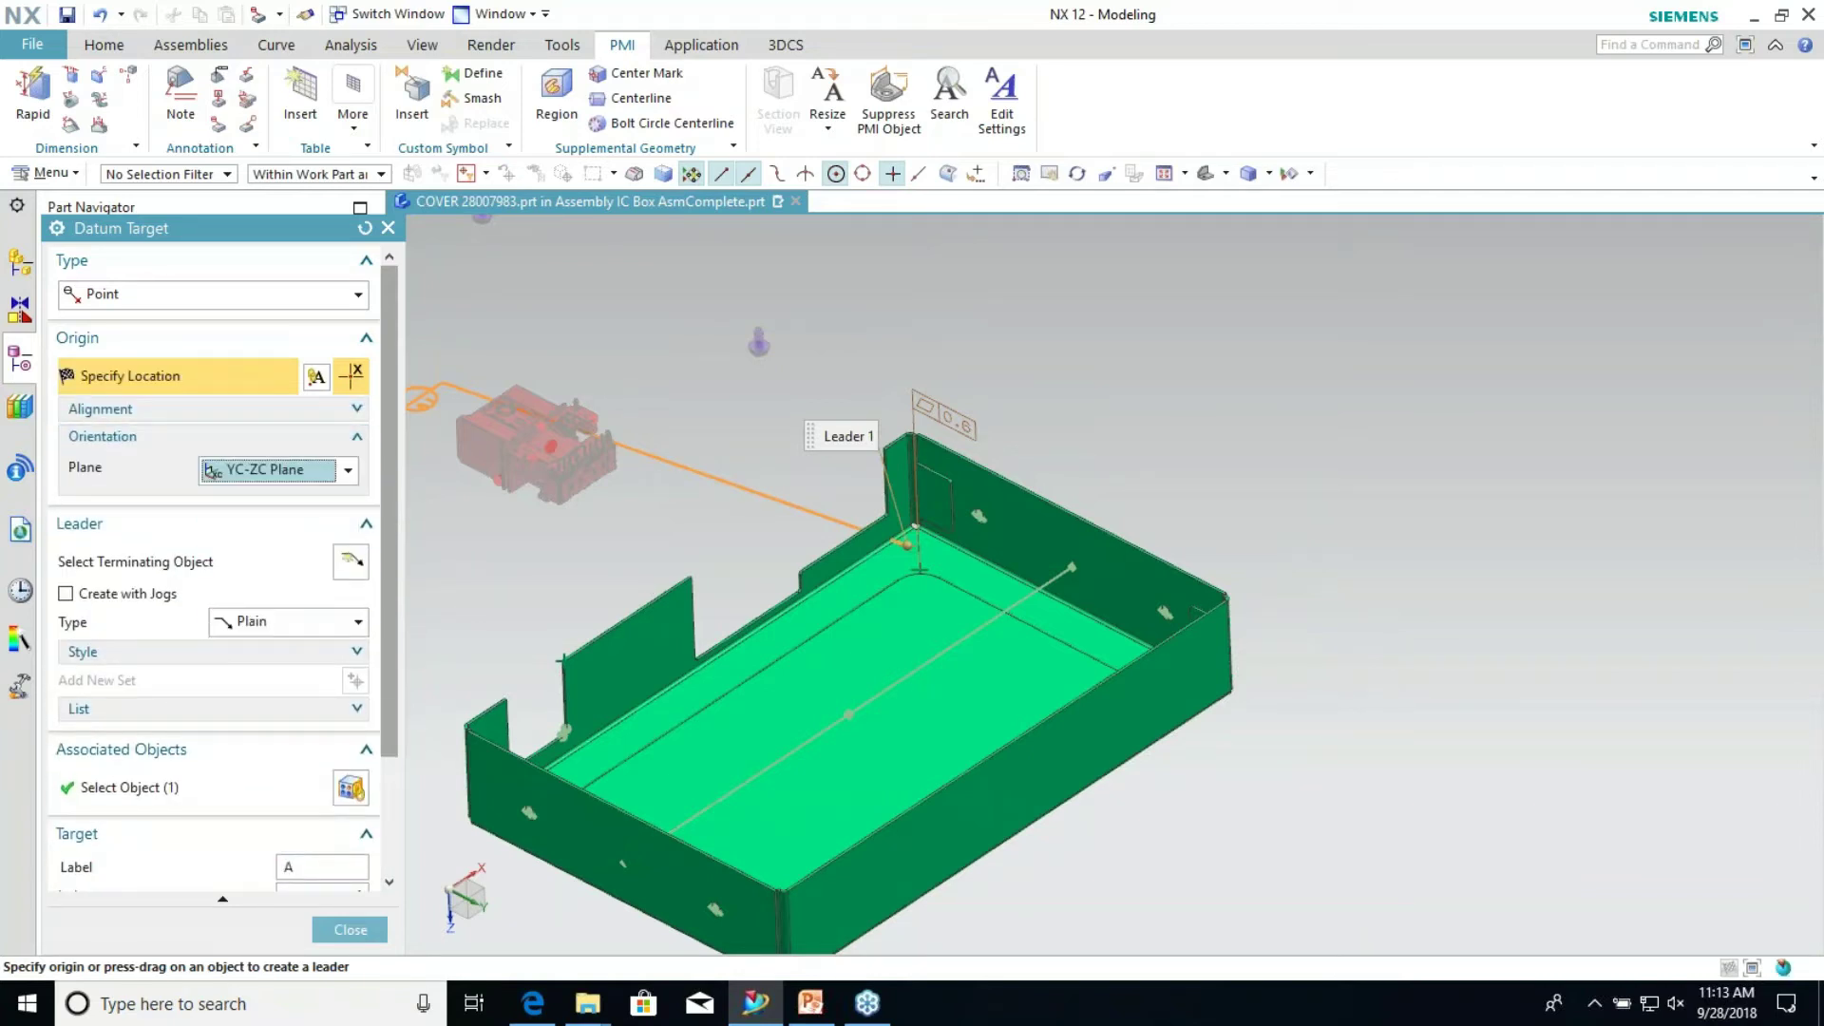
pyautogui.click(924, 351)
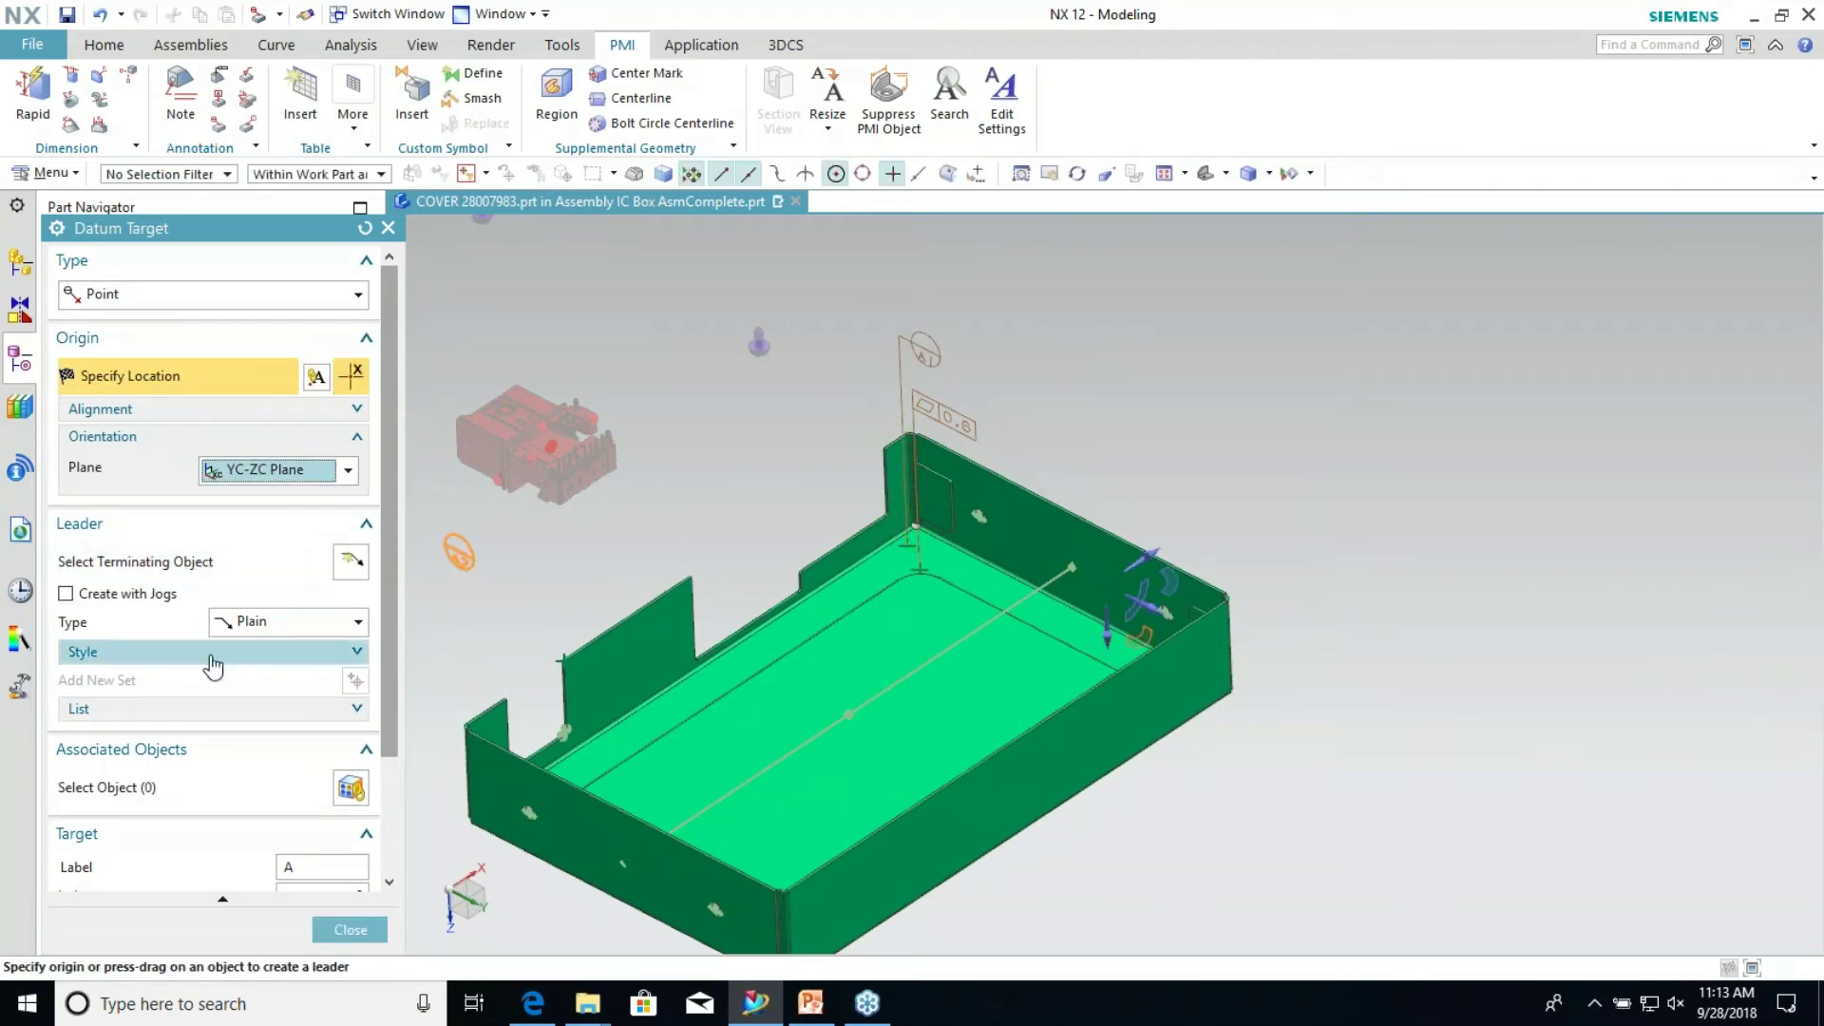
pyautogui.moveTo(791, 656); pyautogui.dragTo(912, 703, button='middle')
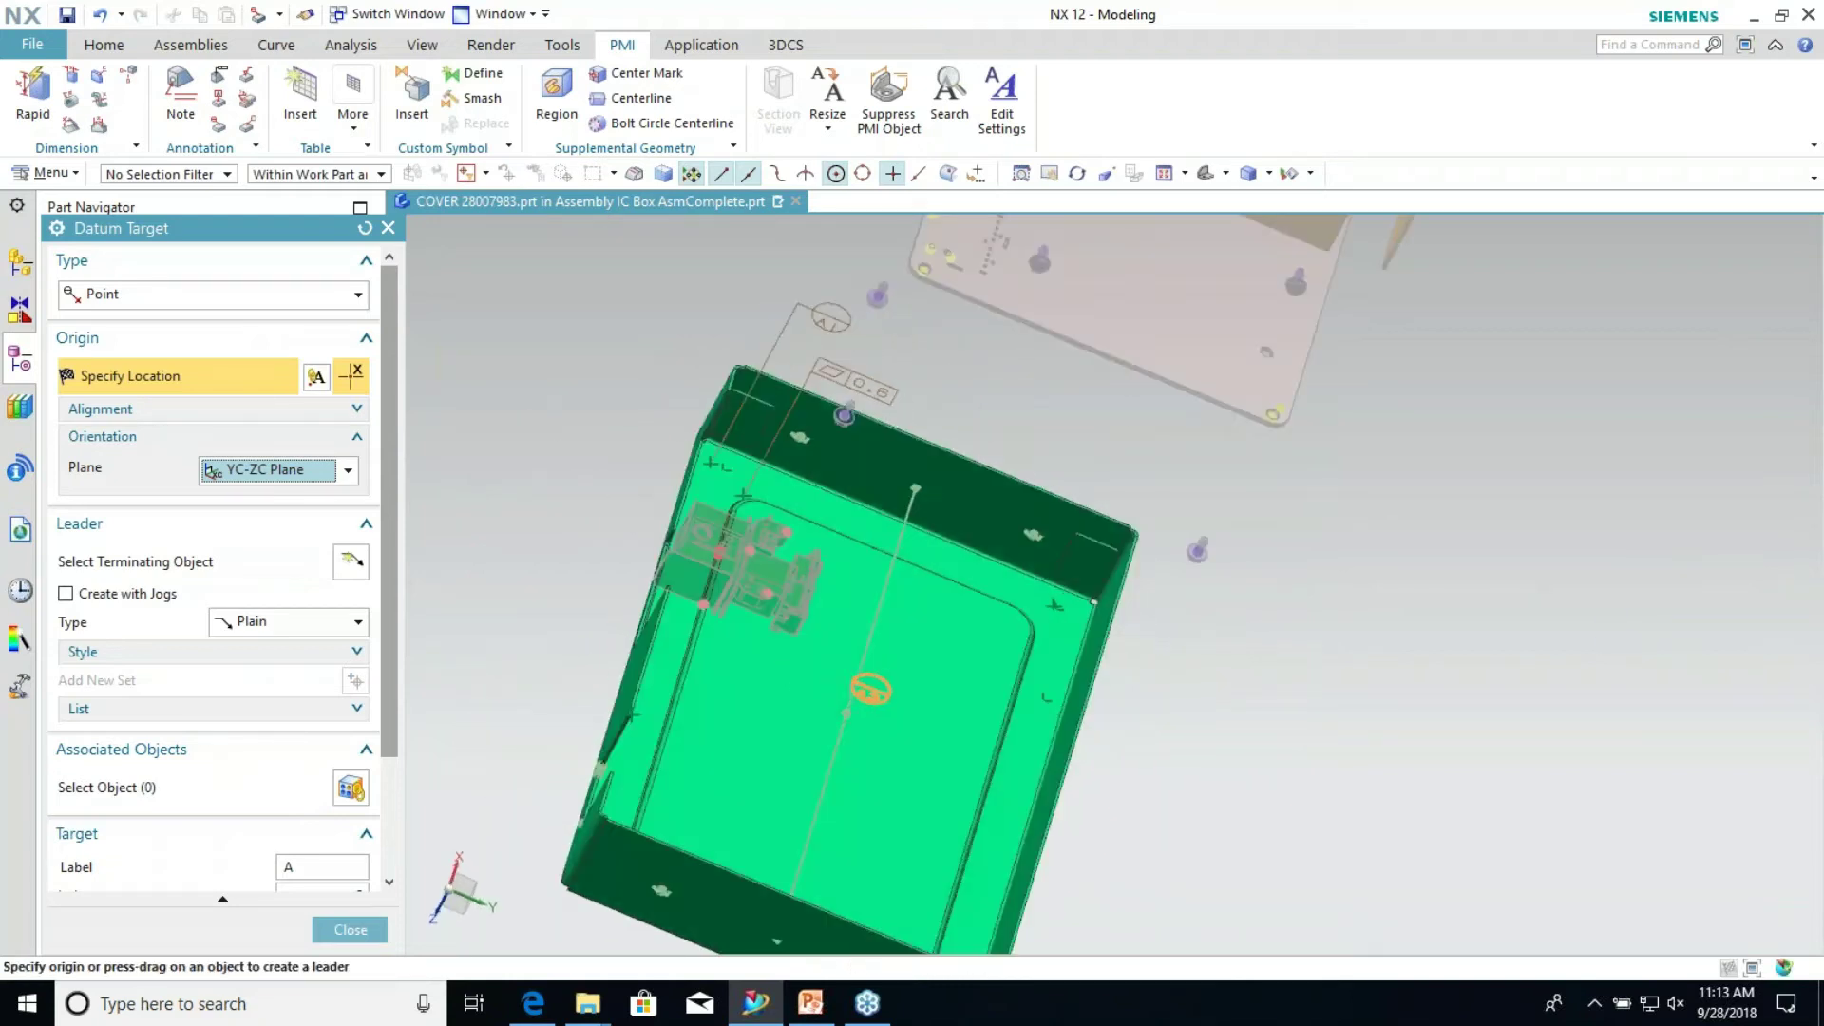
# Add another point datum target leadered to the box's inner corner point
pyautogui.click(224, 560)
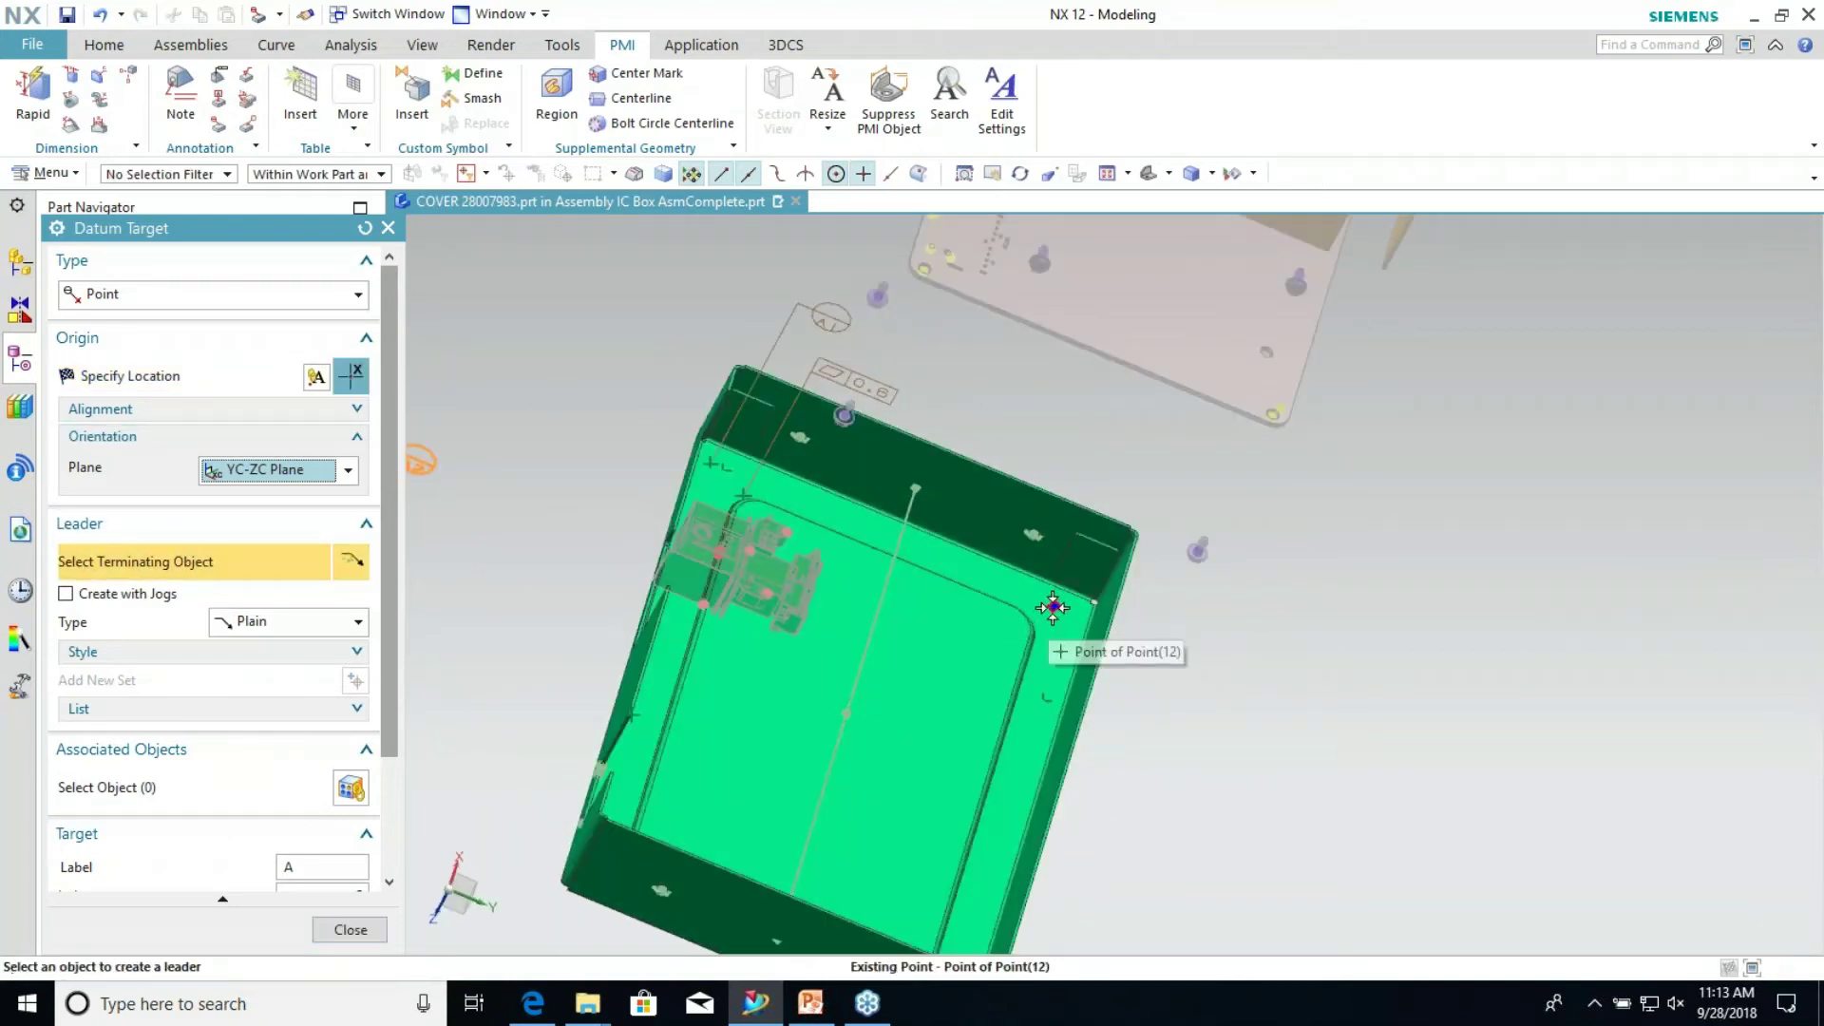
pyautogui.moveTo(941, 631); pyautogui.dragTo(962, 627, button='middle')
pyautogui.scroll(5, 1062, 522)
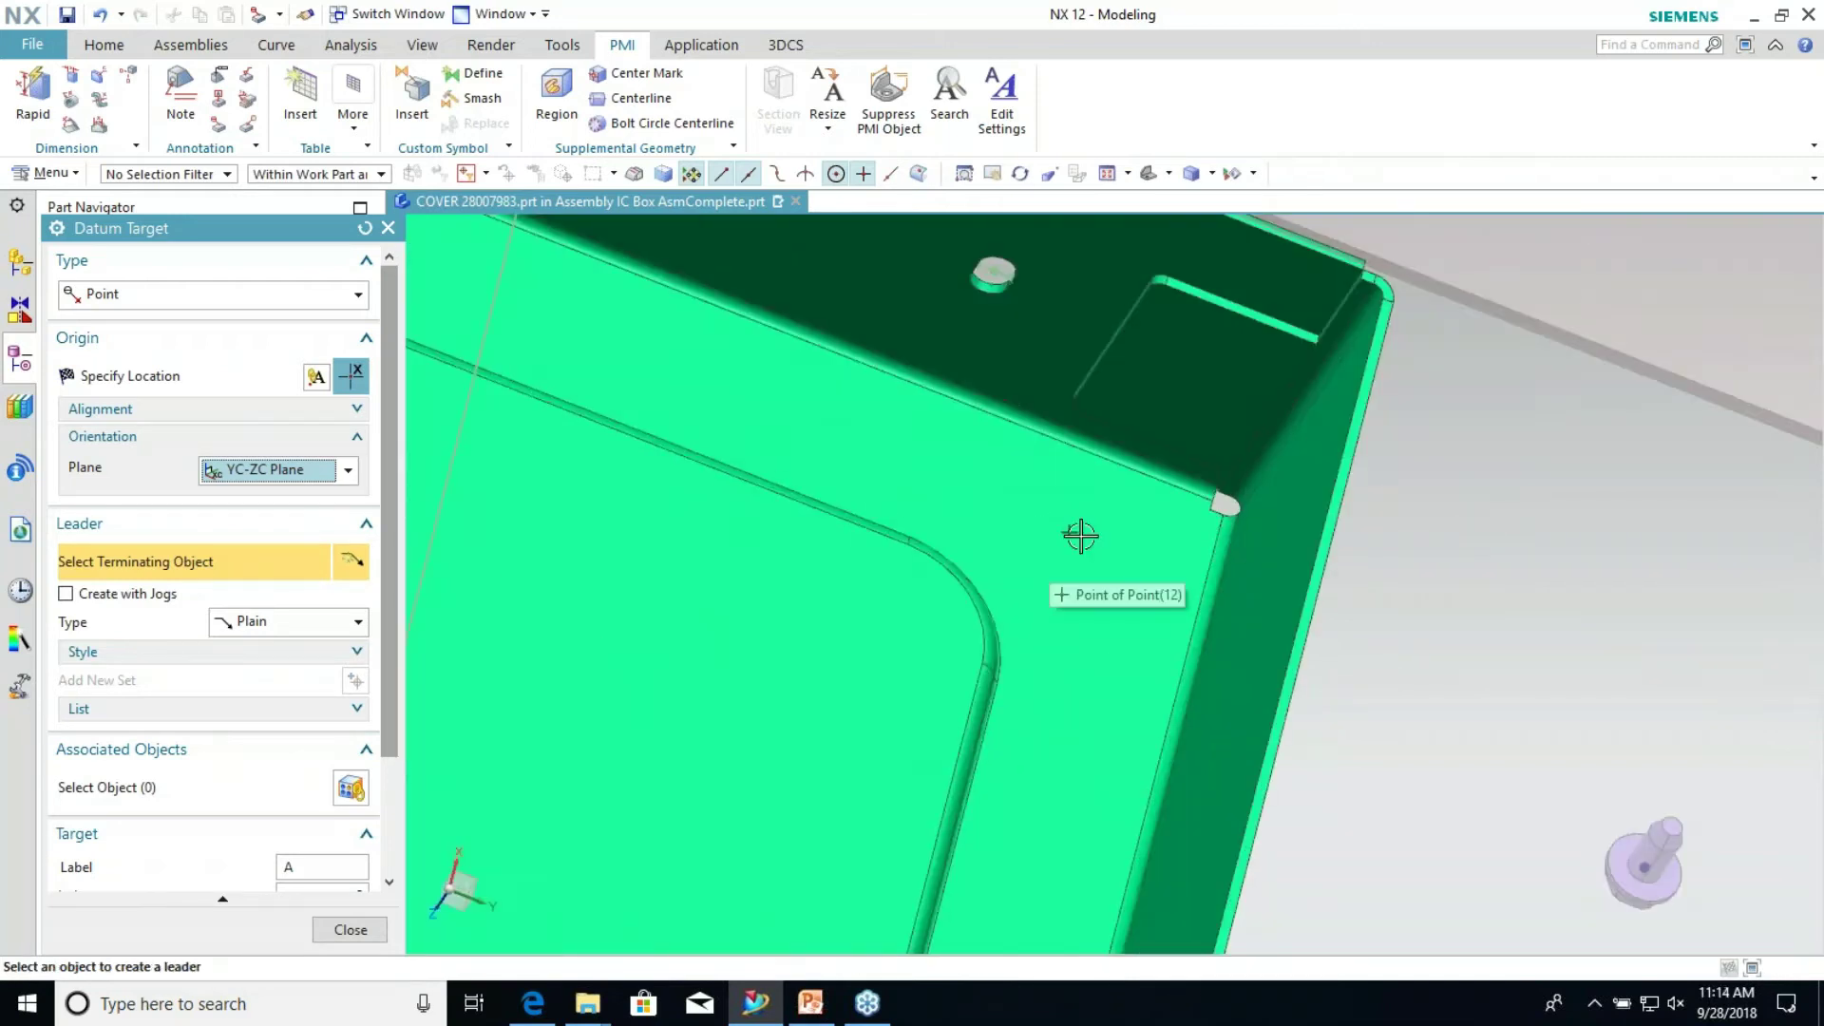
pyautogui.click(1070, 535)
pyautogui.scroll(2, 1050, 603)
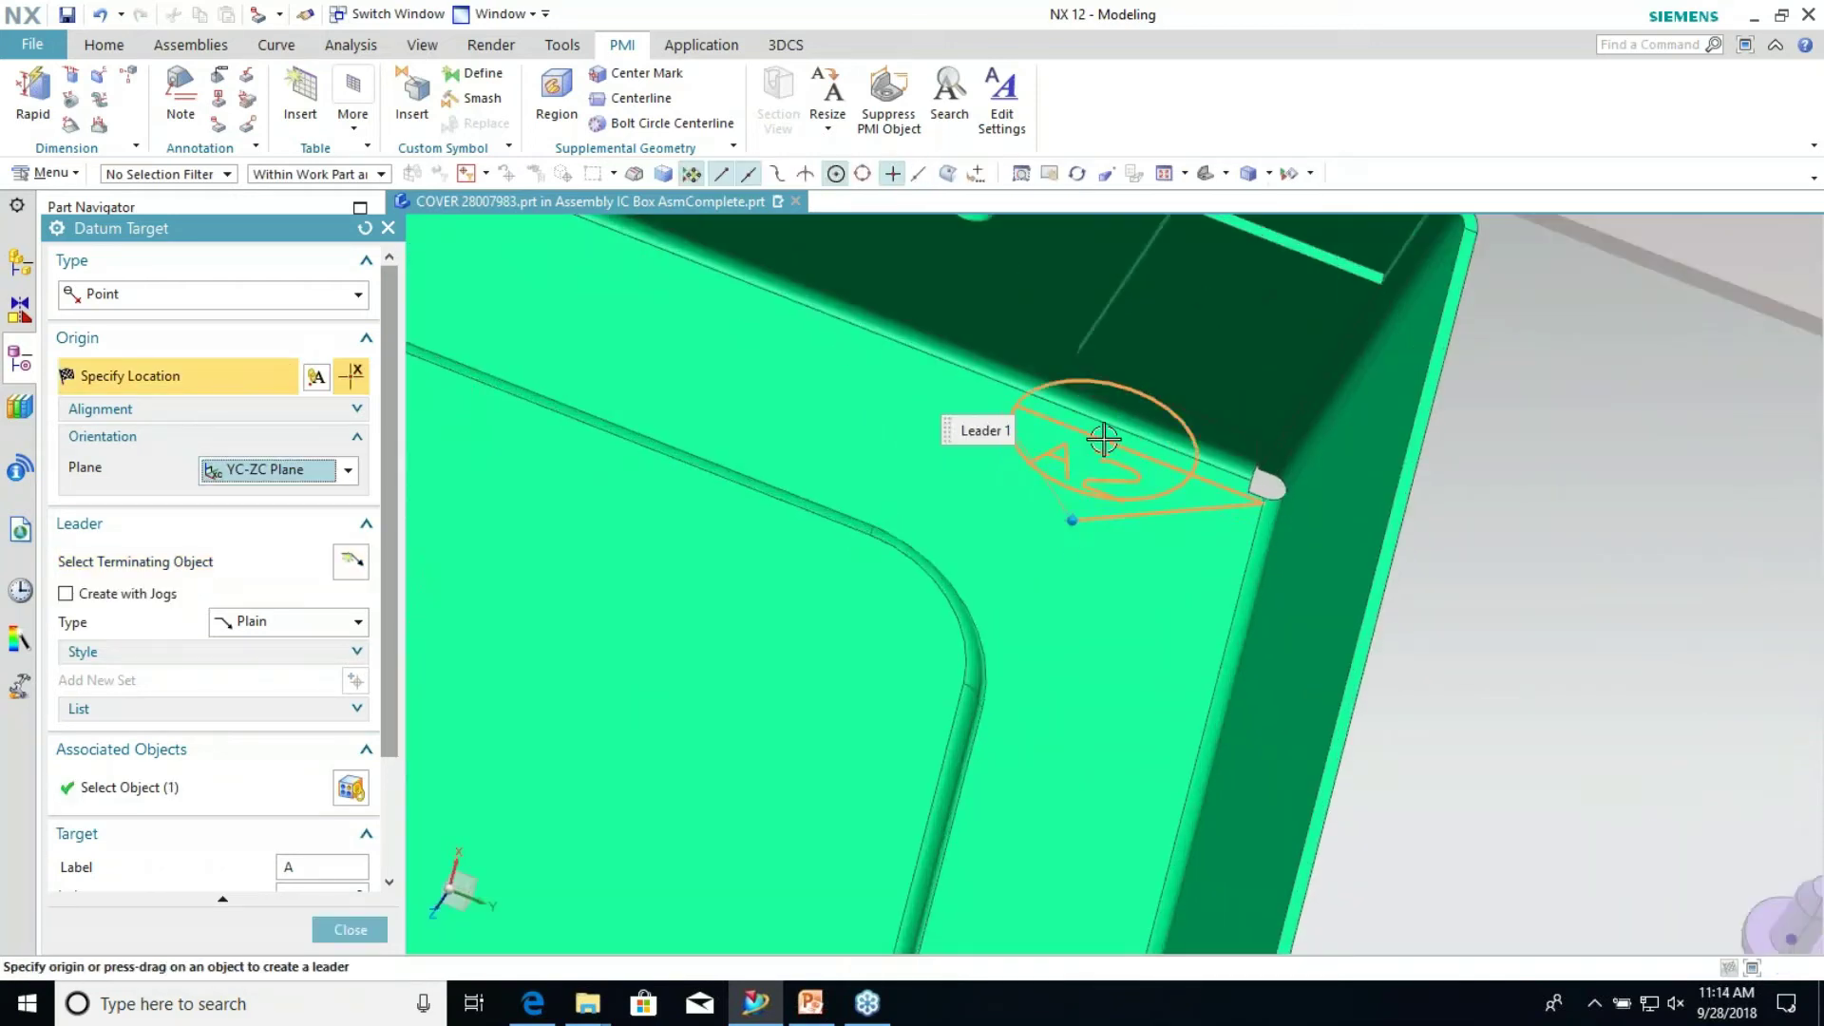
pyautogui.scroll(-4, 1102, 443)
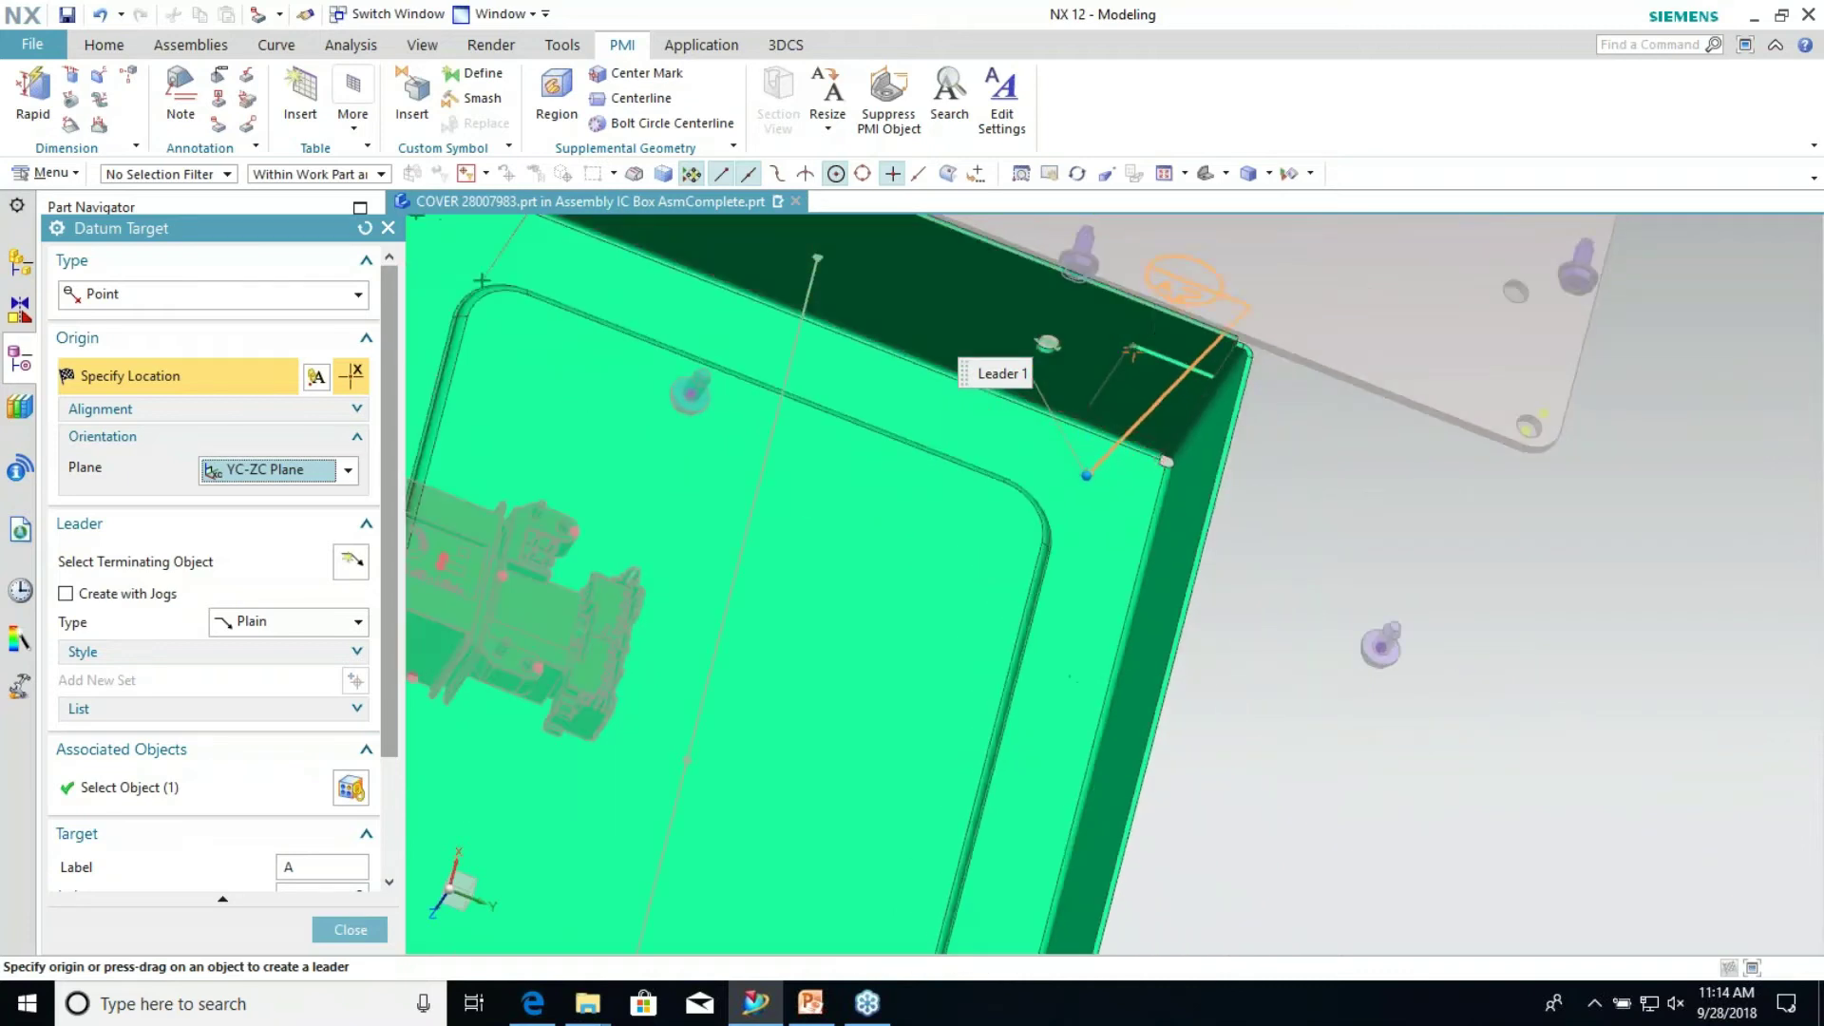
pyautogui.click(1156, 279)
pyautogui.scroll(5, 950, 468)
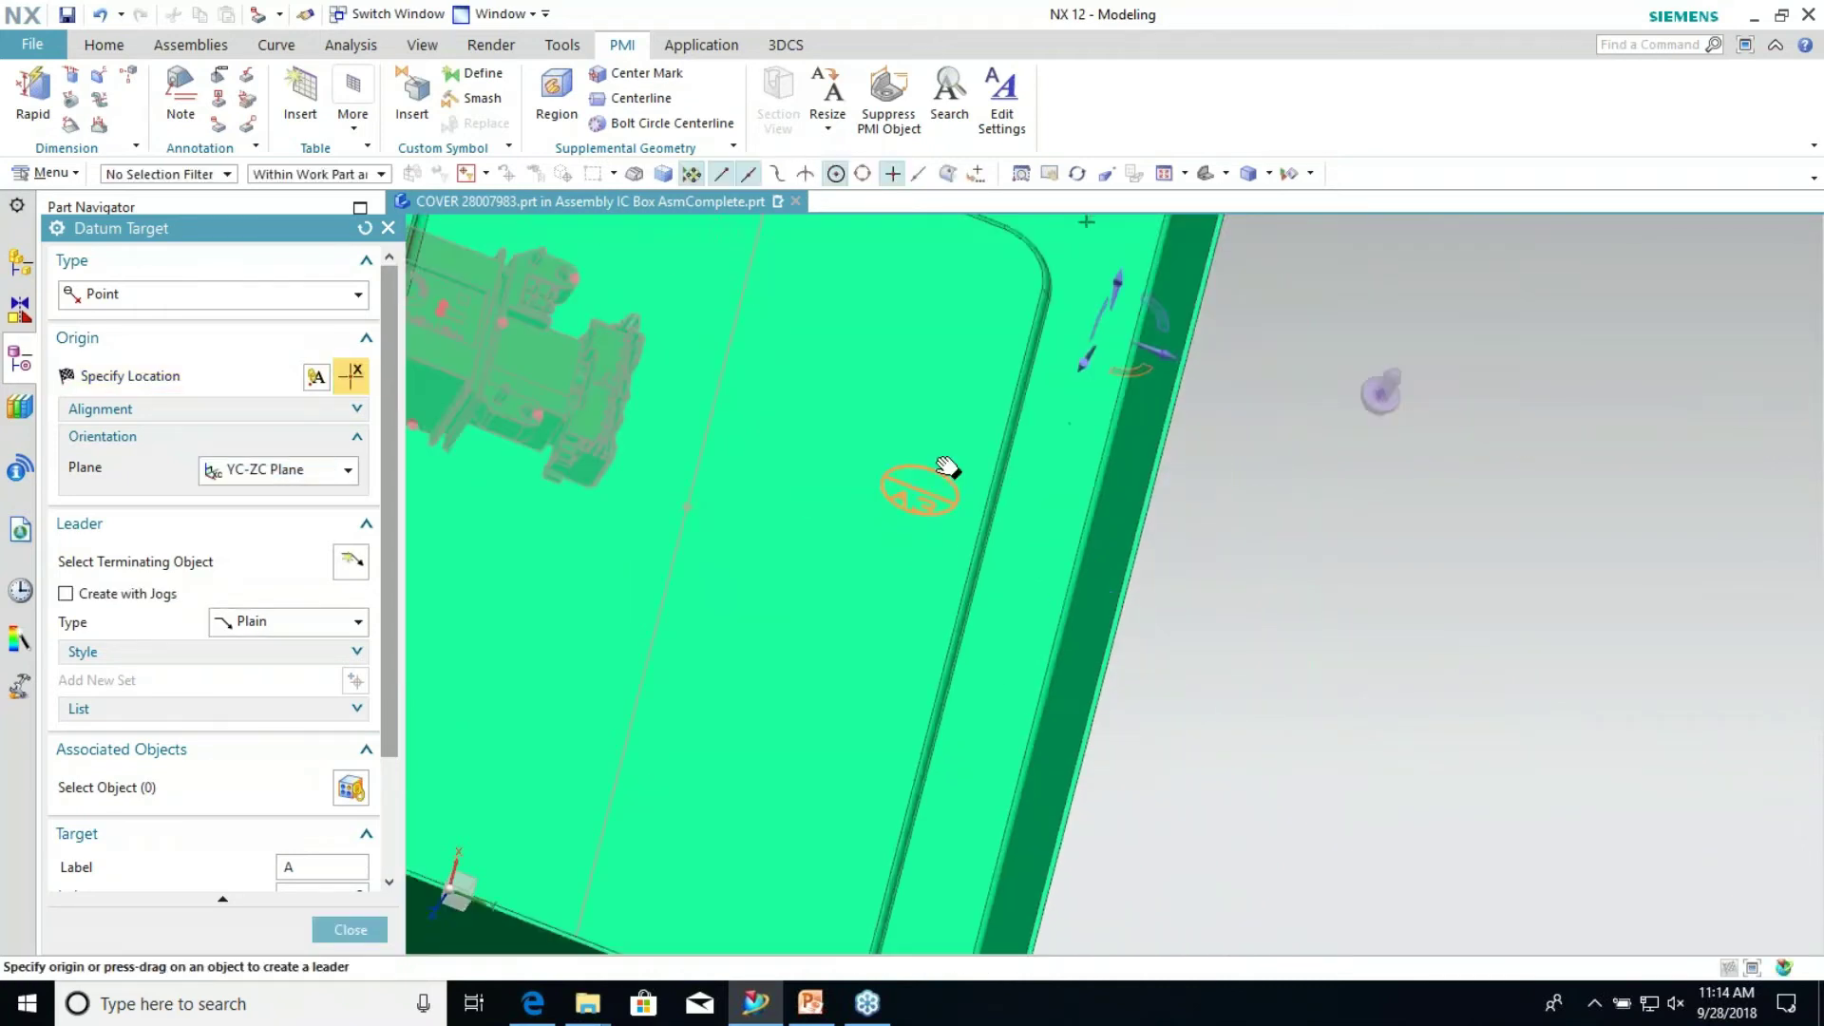
# Add a further point datum target at a picked edge point, then exit the Datum Target tool
pyautogui.moveTo(906, 613); pyautogui.dragTo(852, 705, button='middle')
pyautogui.click(853, 705)
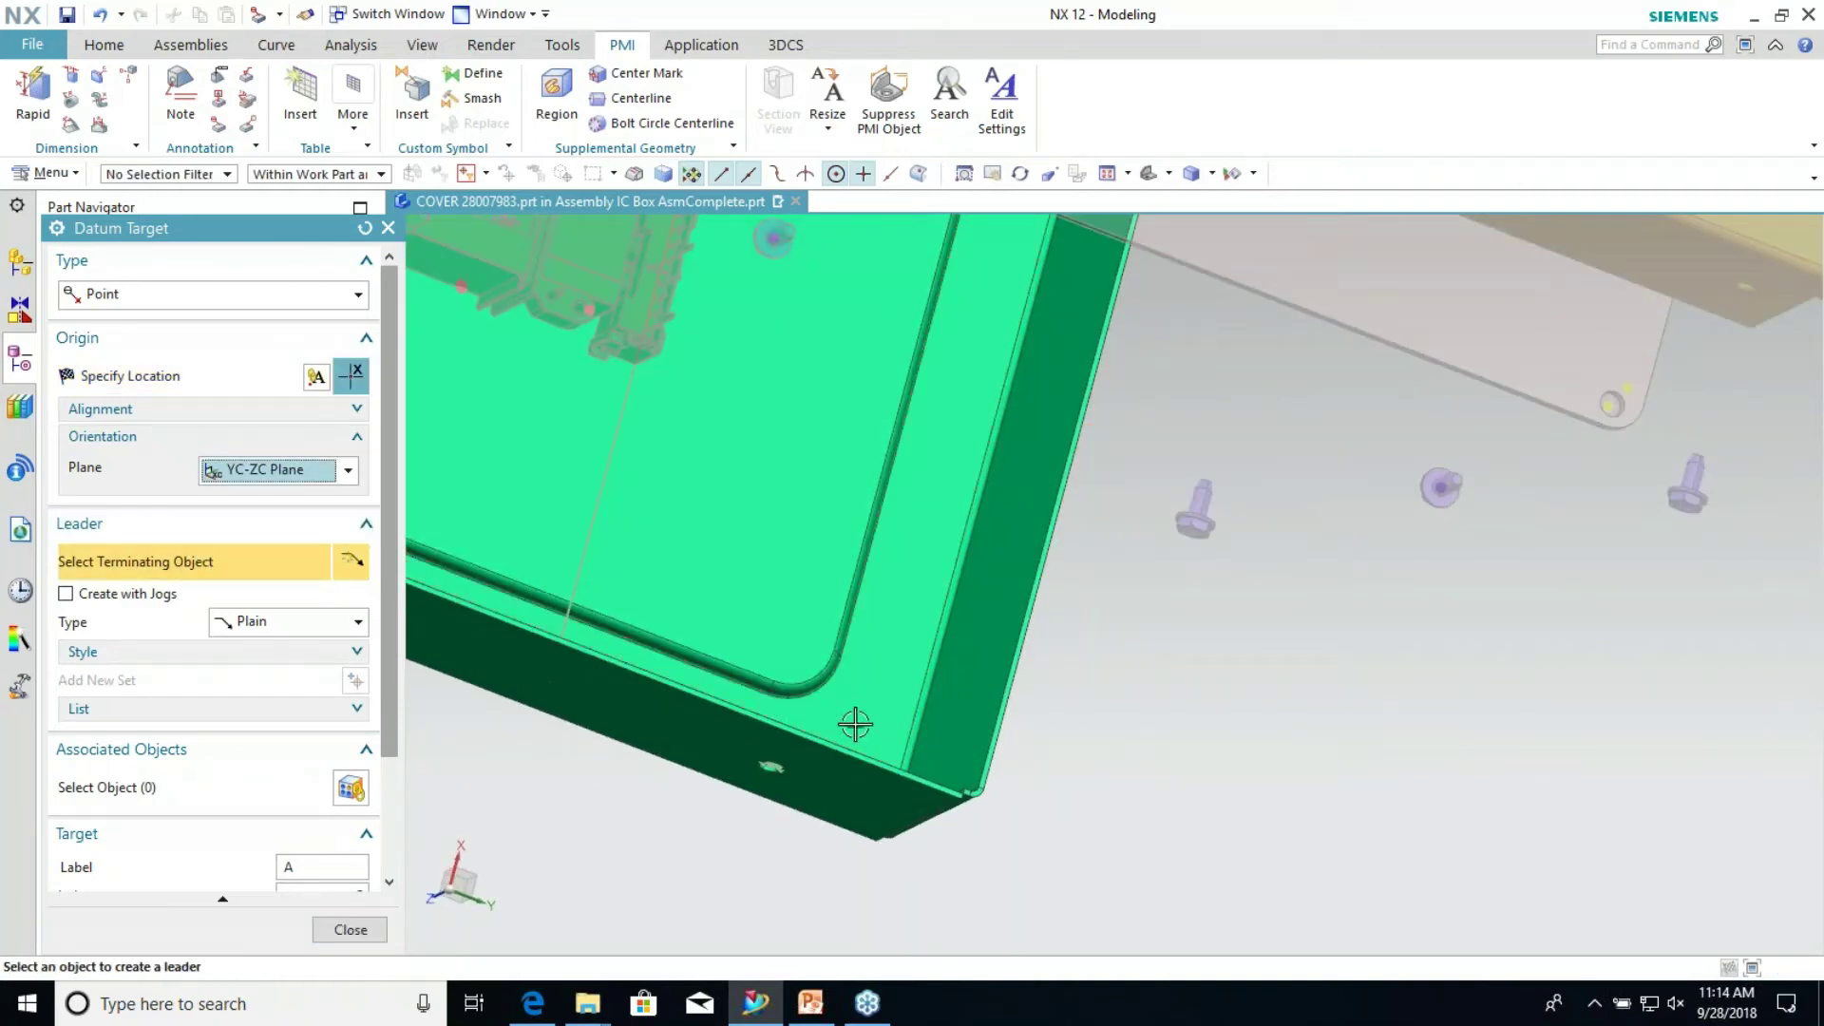
pyautogui.click(855, 727)
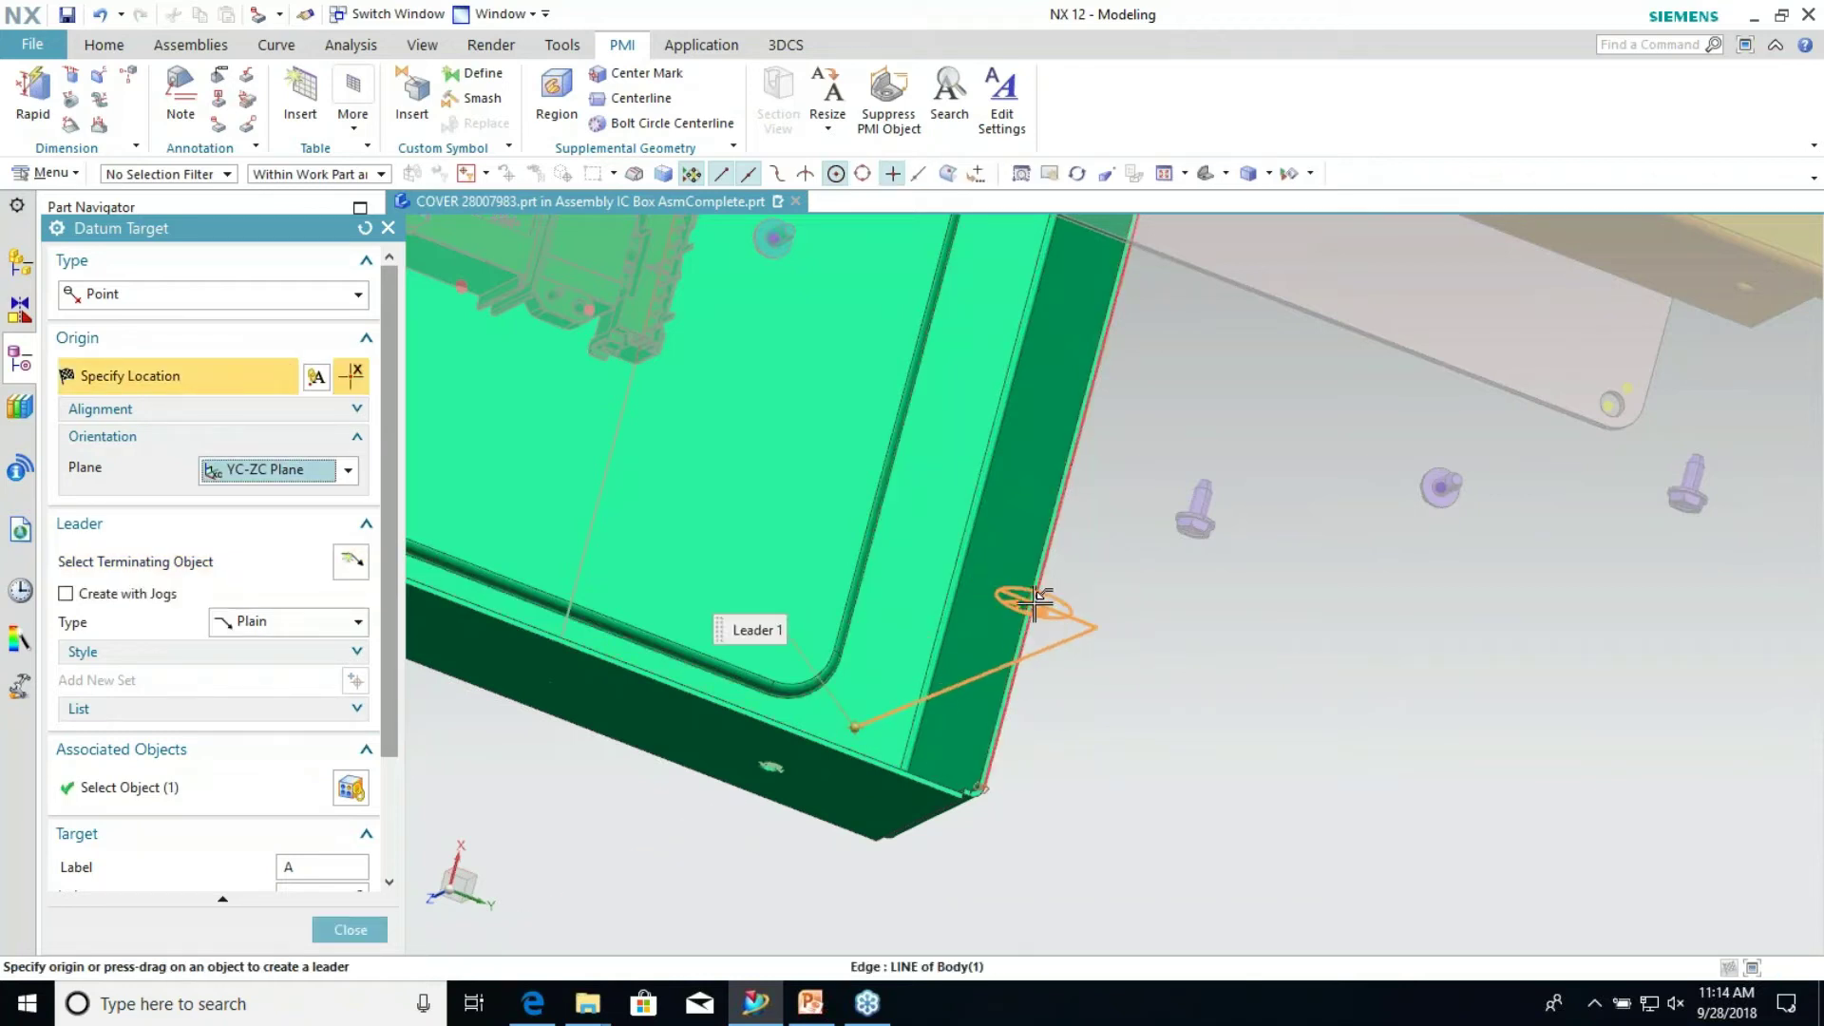
pyautogui.middleClick(798, 570)
pyautogui.moveTo(798, 570); pyautogui.dragTo(778, 404, button='middle')
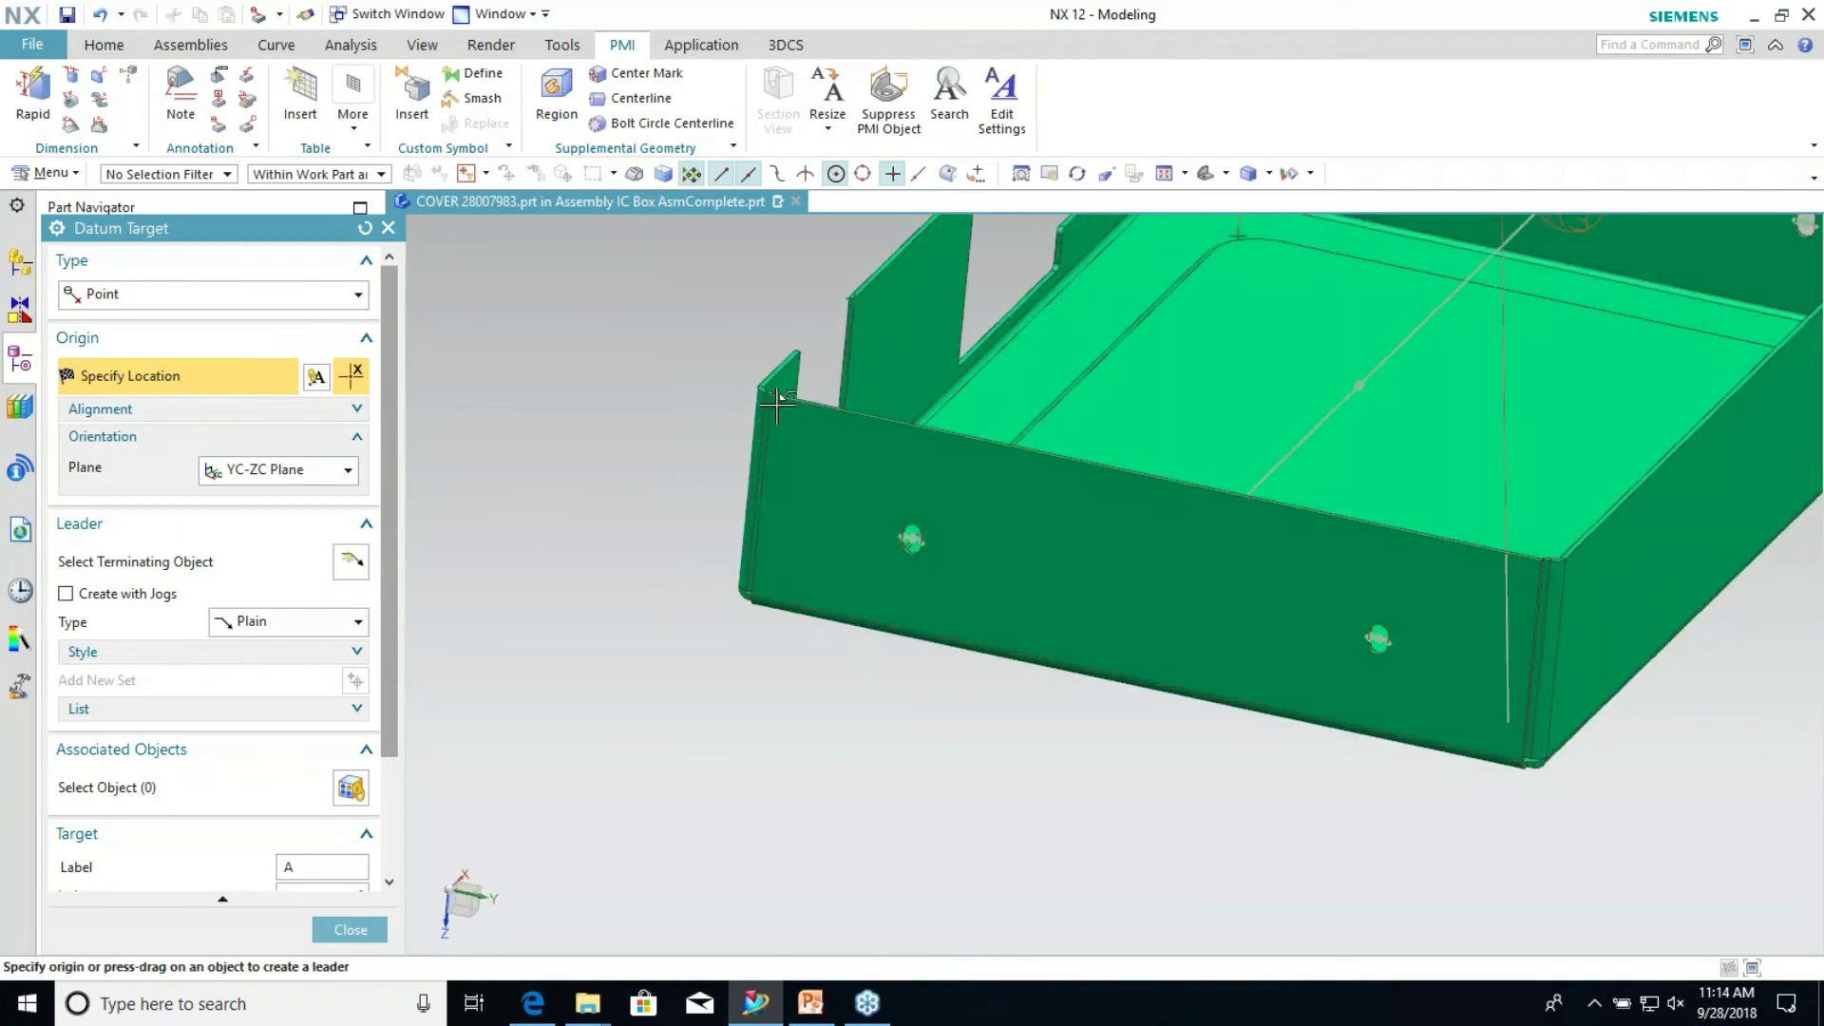
pyautogui.press('Escape')
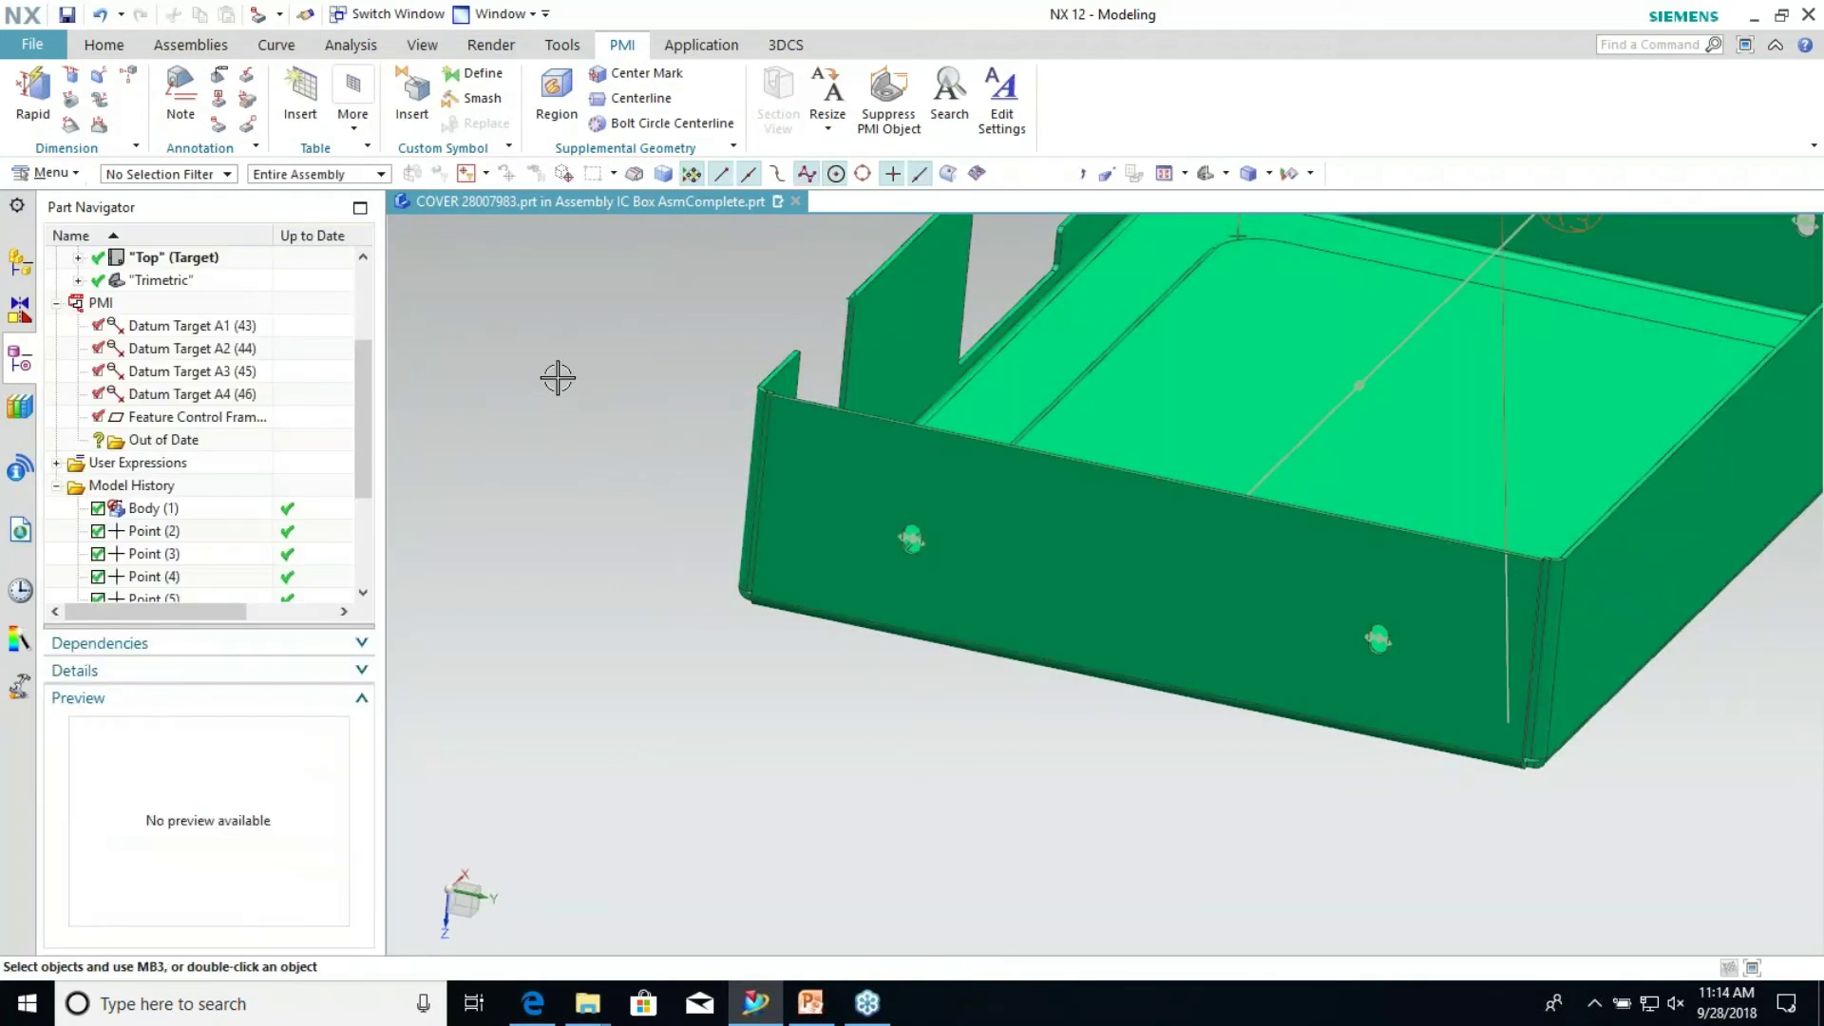
# Start a datum feature symbol with a jogged leader attached to the 0.6 flatness frame
pyautogui.click(220, 104)
pyautogui.hotkey('ctrl', 'f')
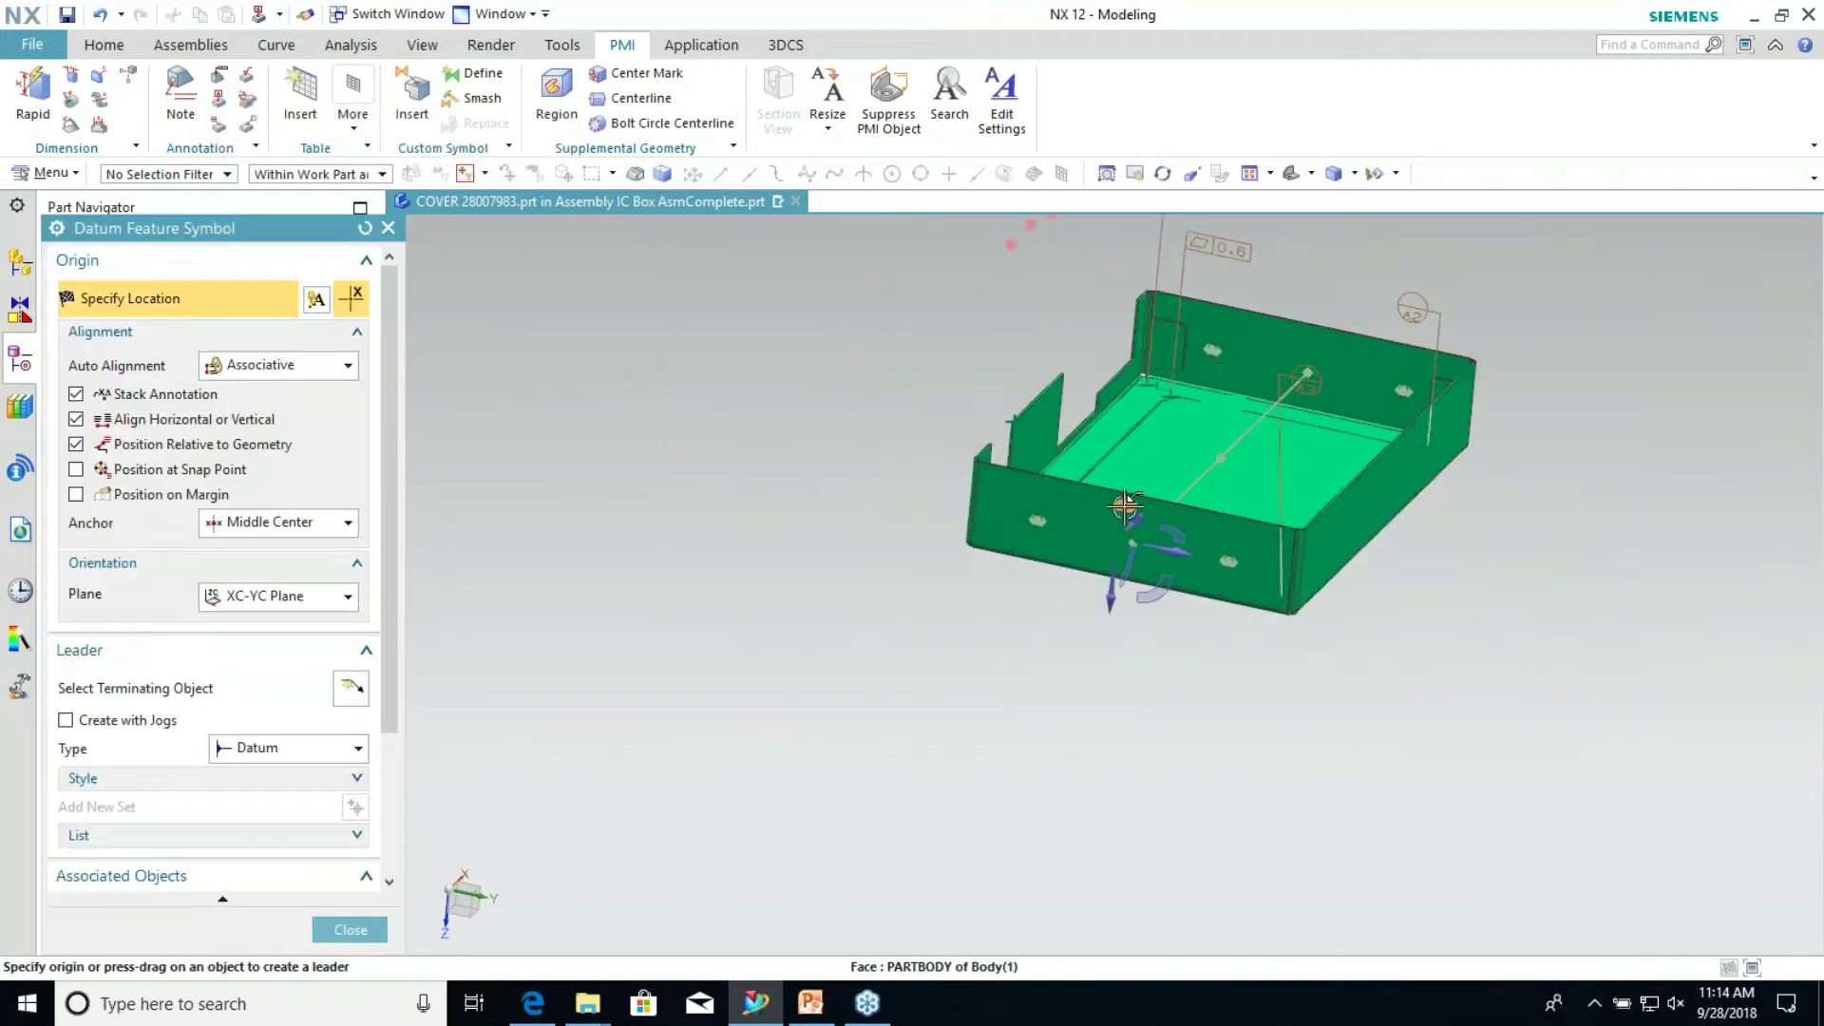
pyautogui.scroll(3, 1064, 304)
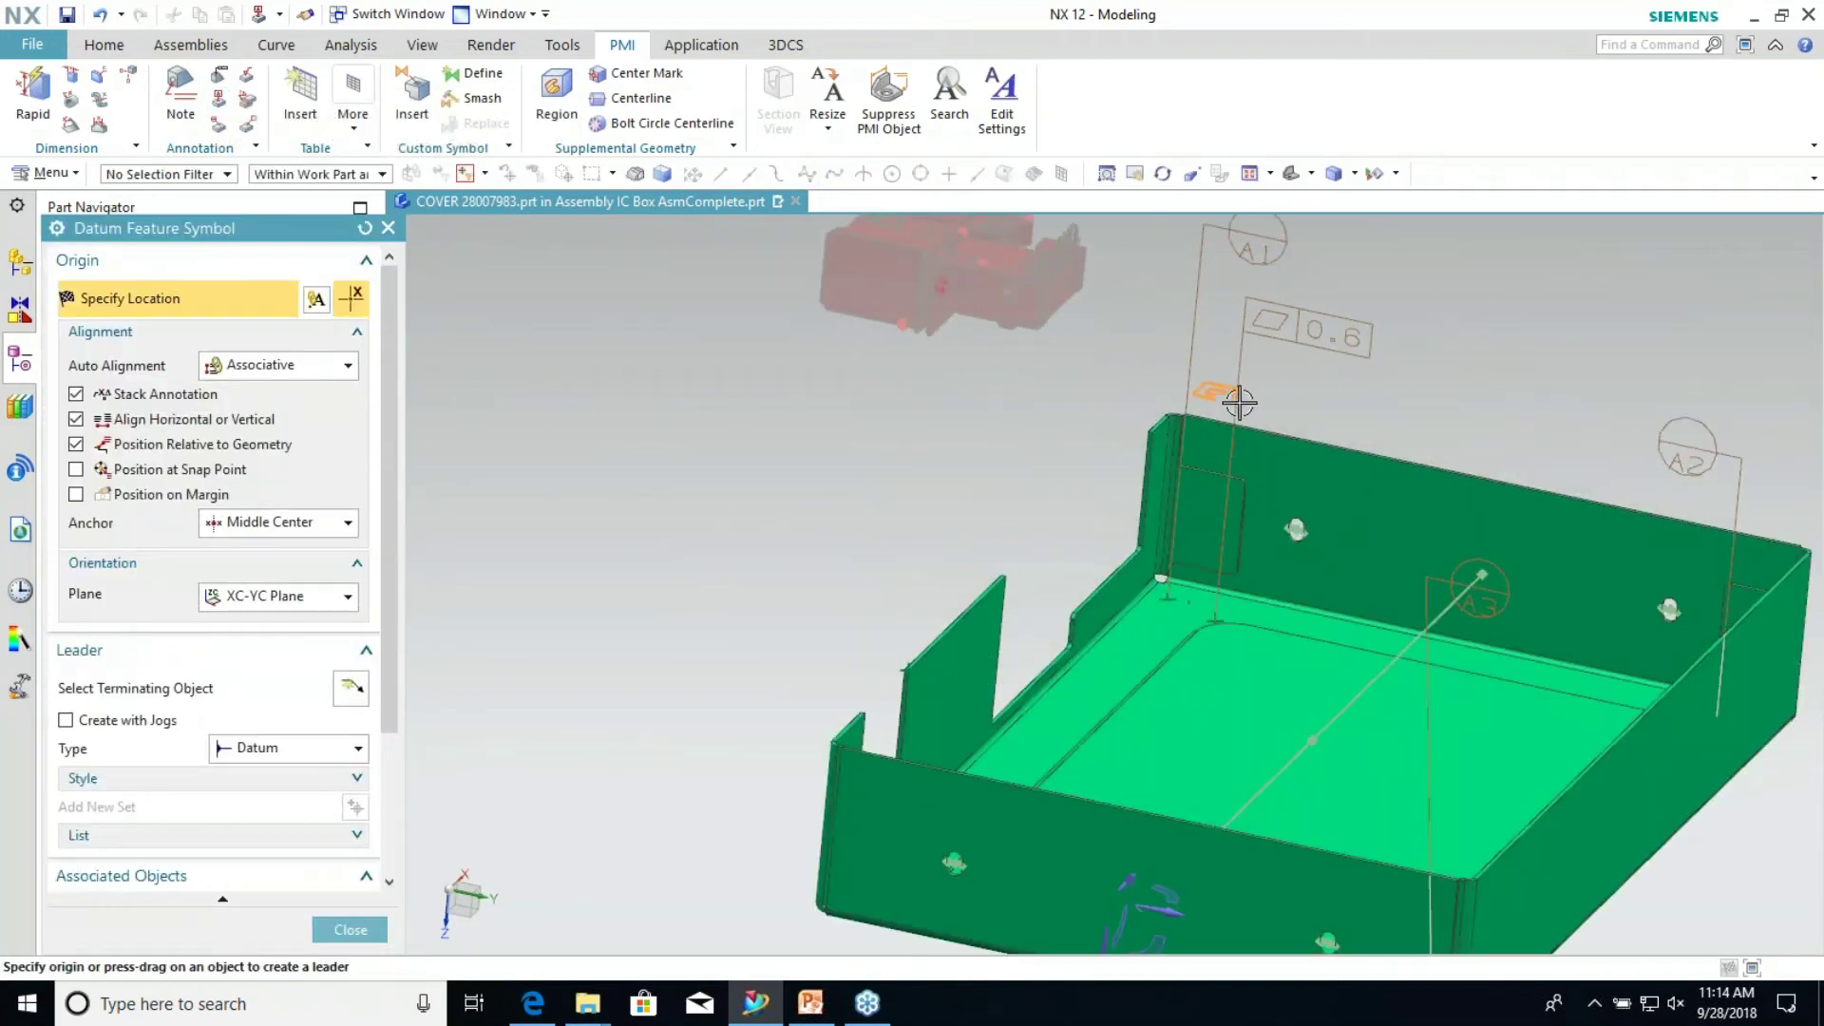
pyautogui.click(261, 700)
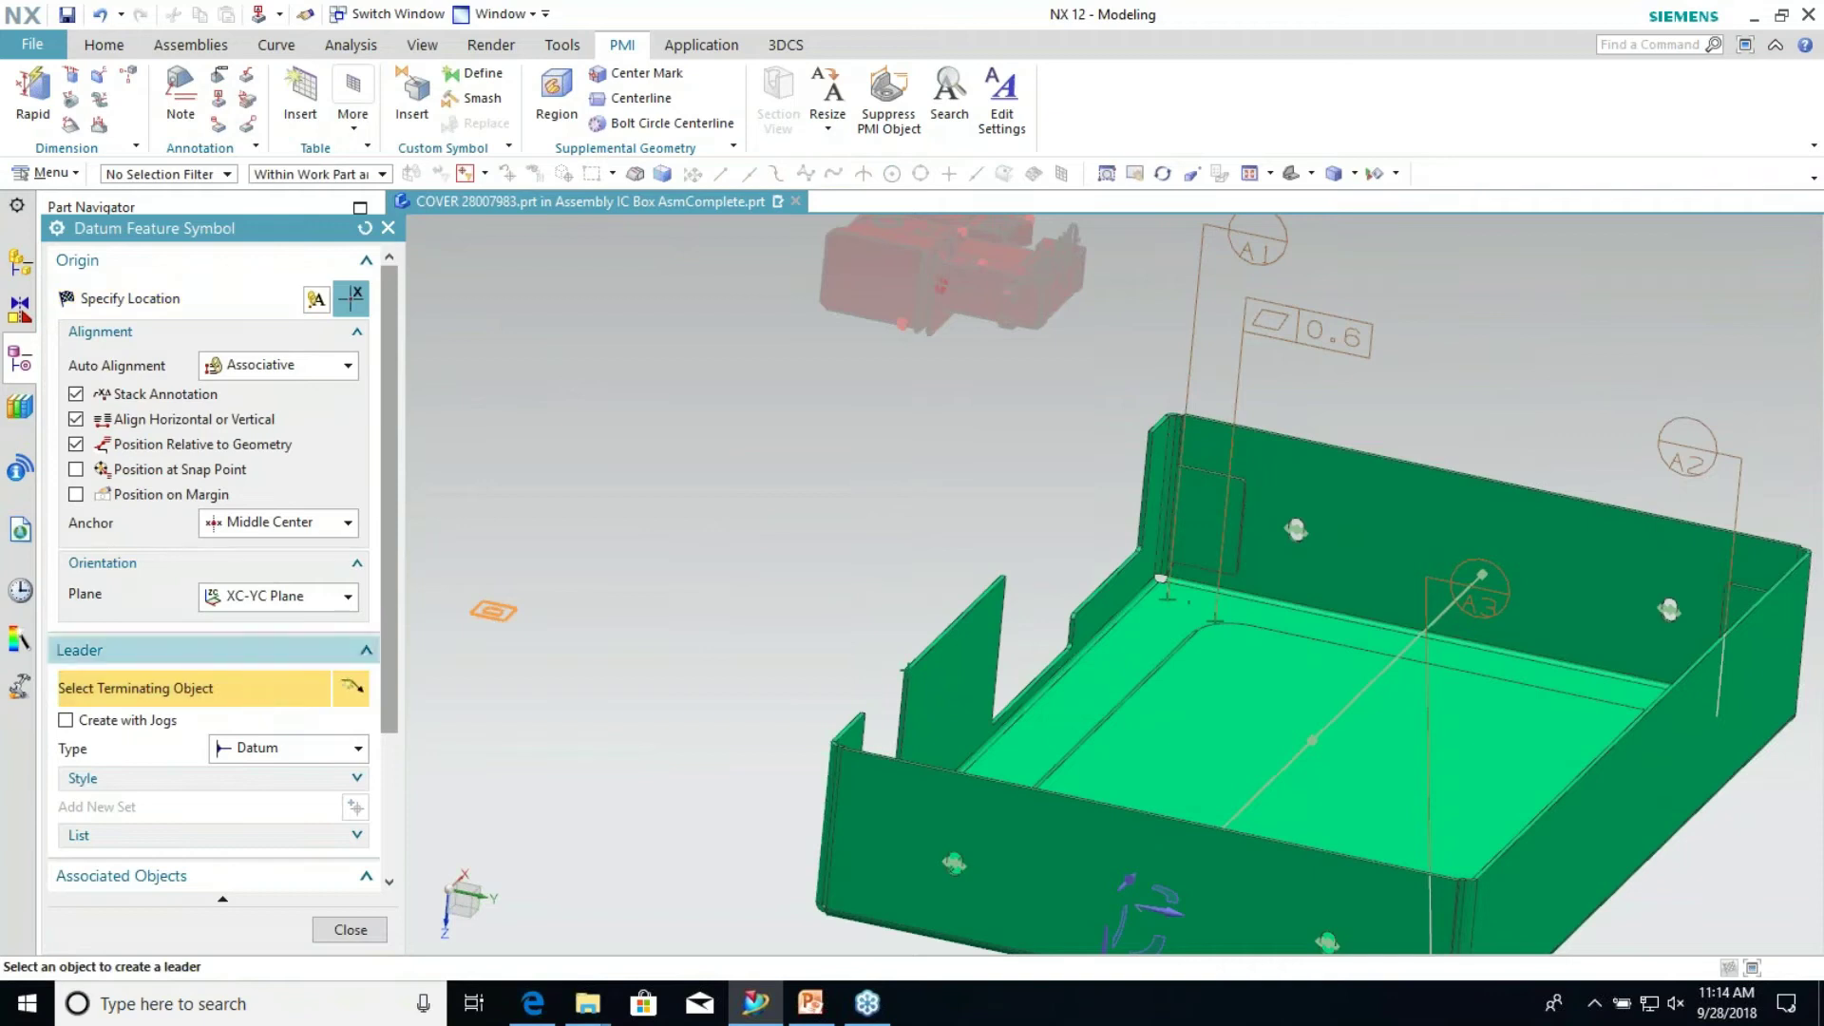
pyautogui.click(154, 333)
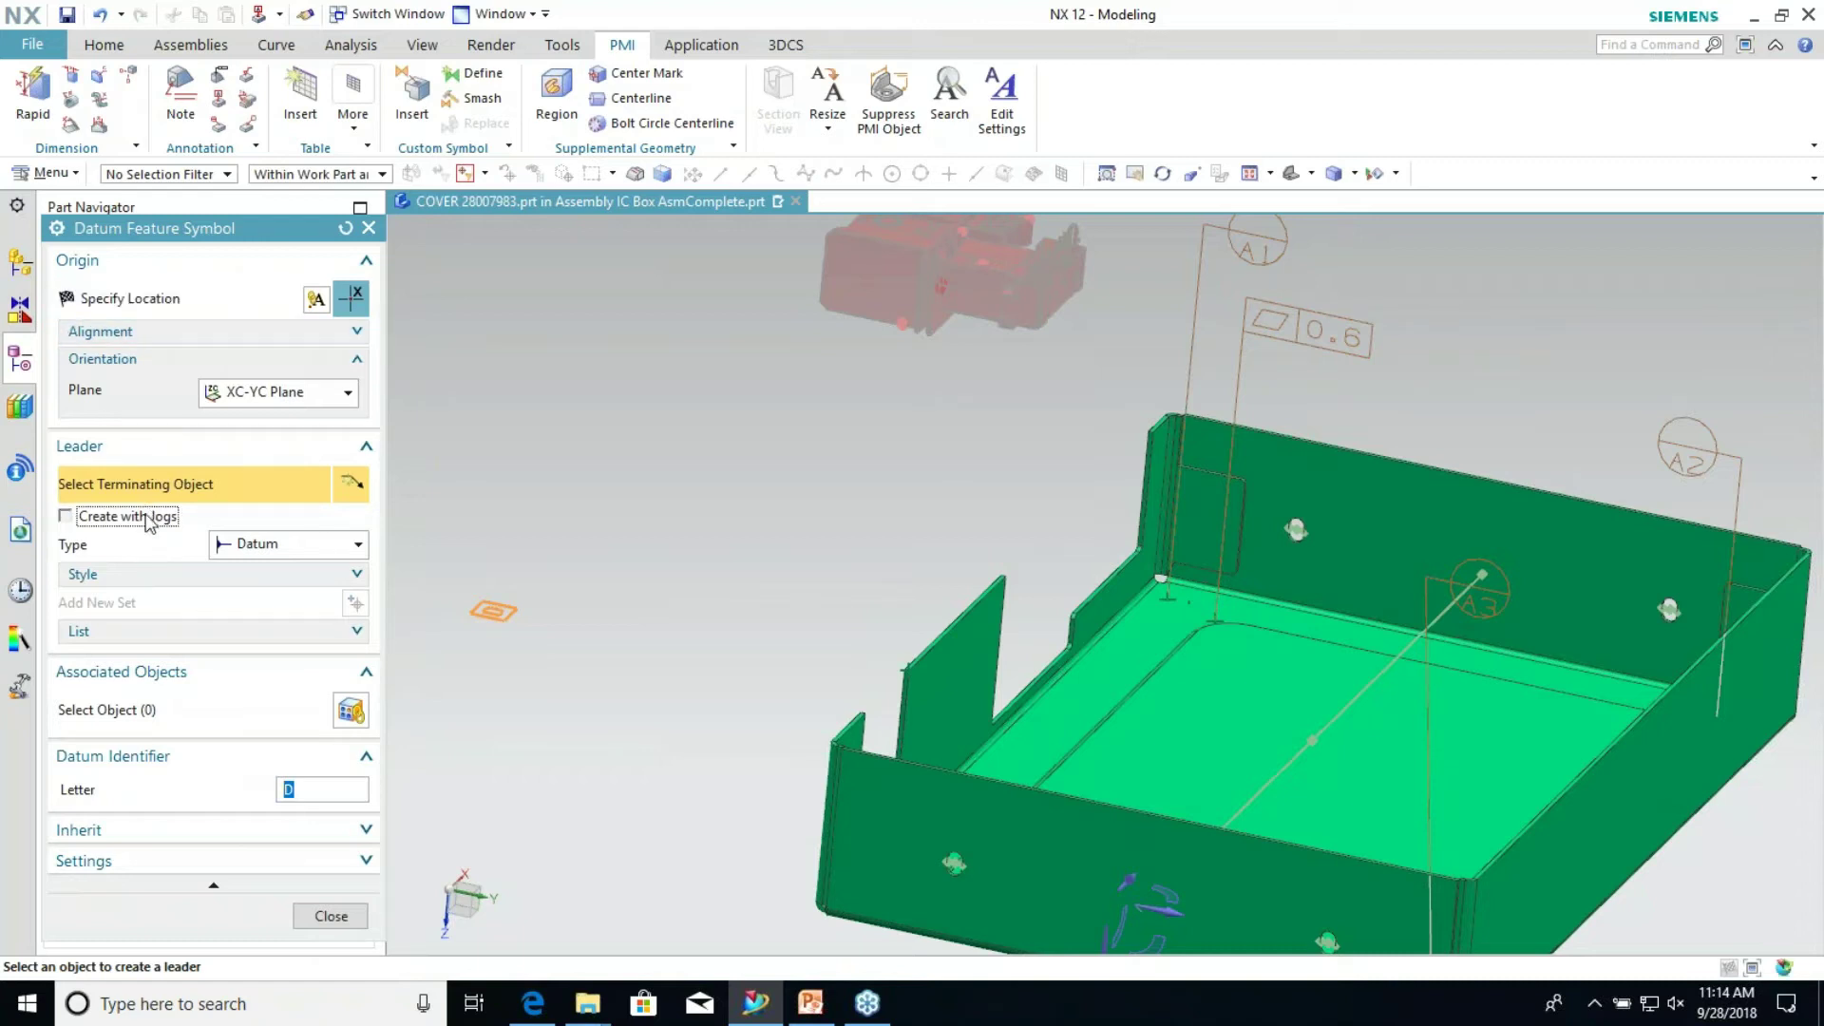
pyautogui.click(142, 518)
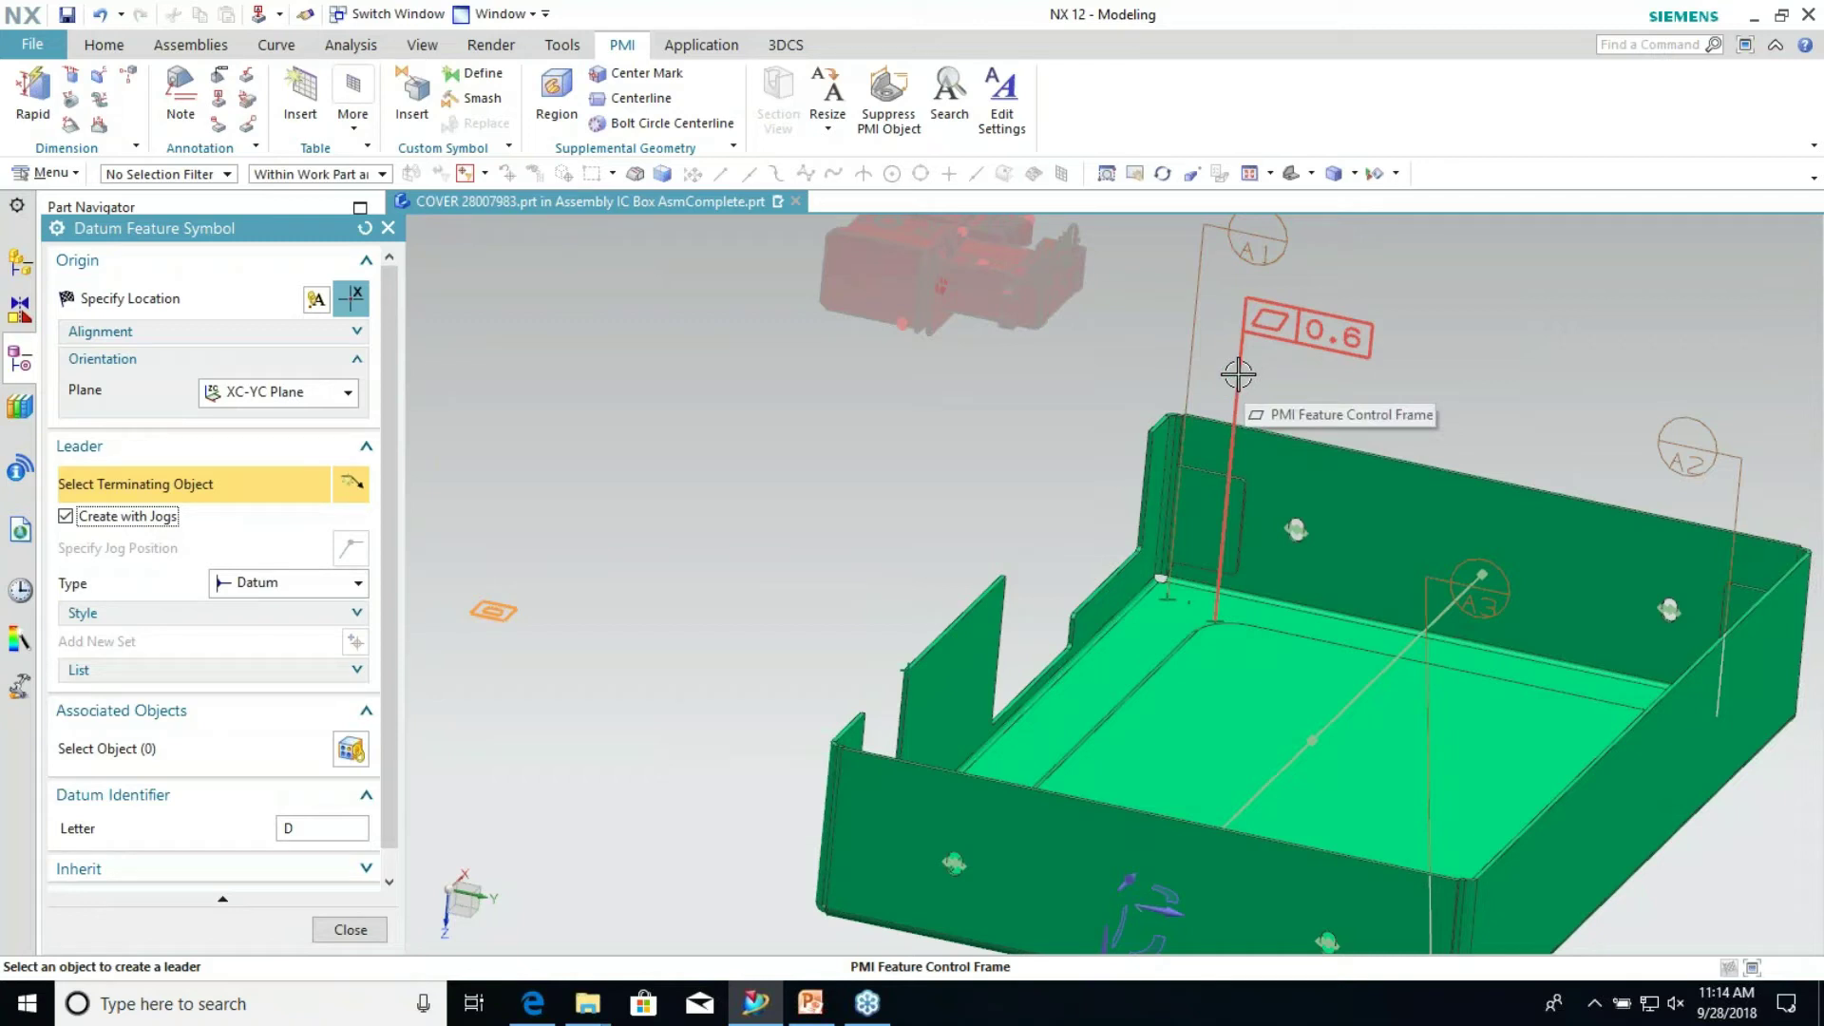
pyautogui.click(1245, 372)
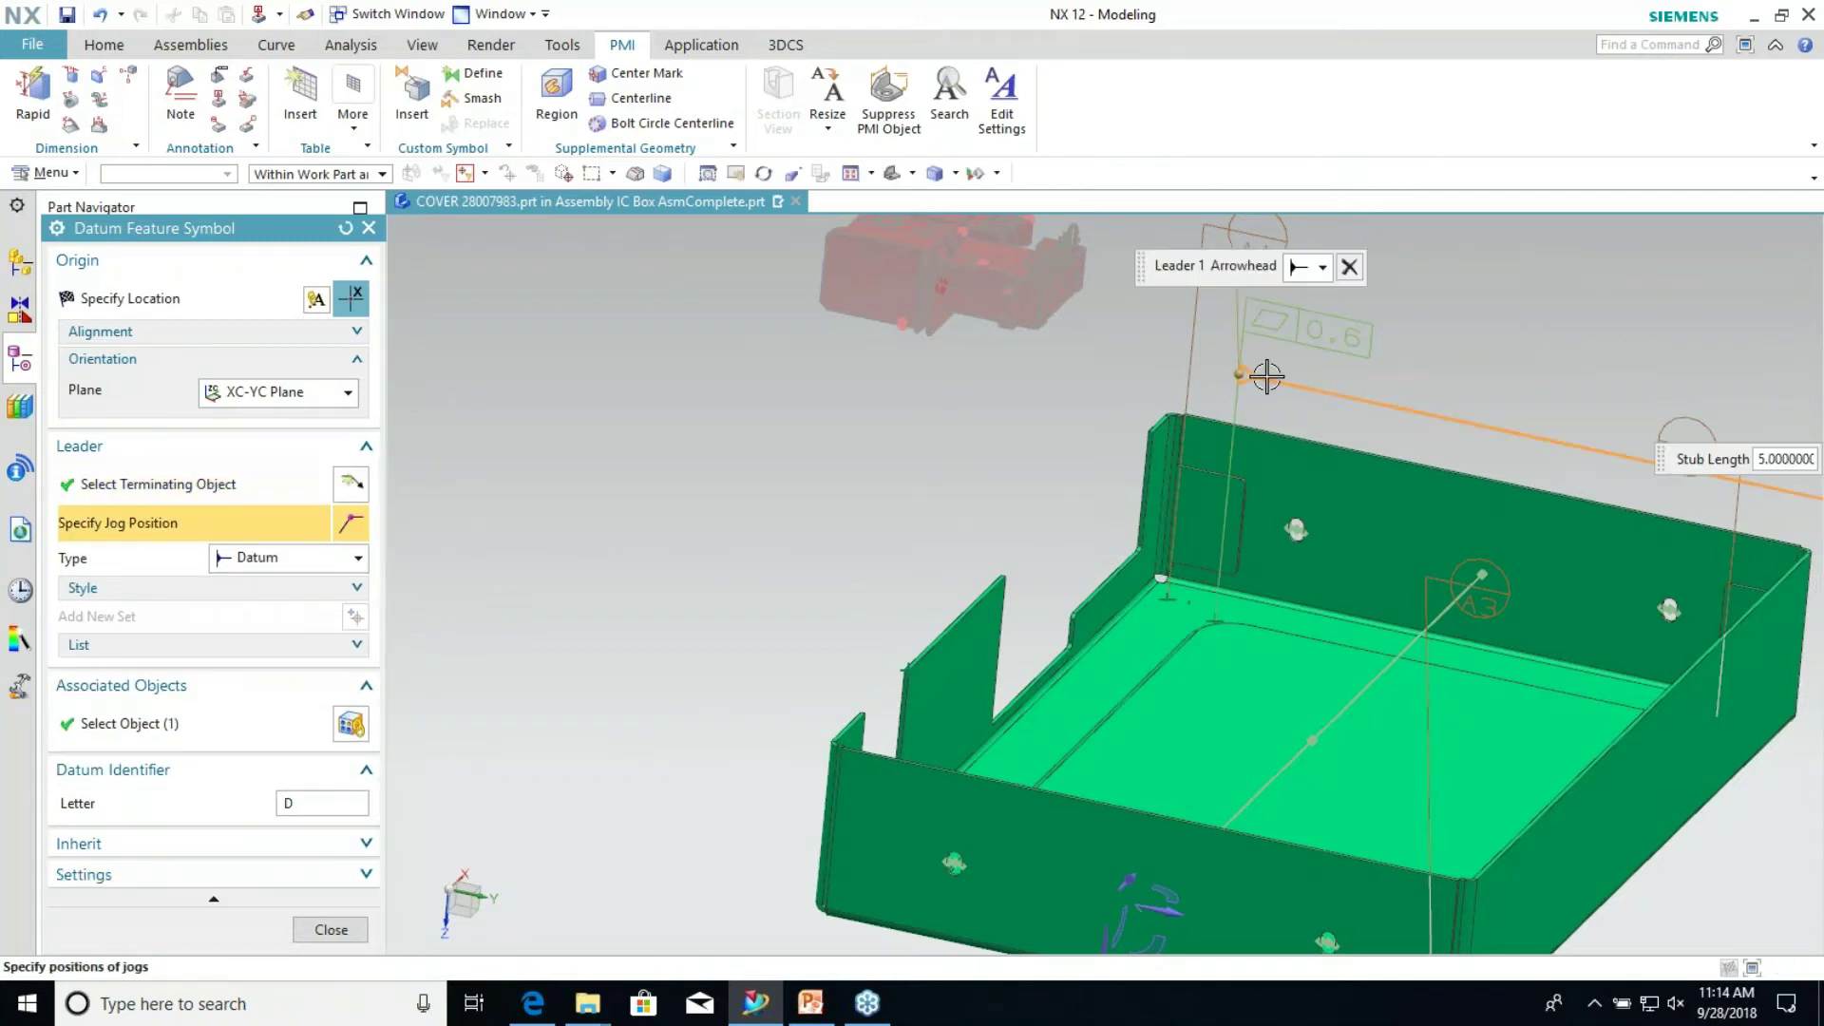
pyautogui.click(180, 304)
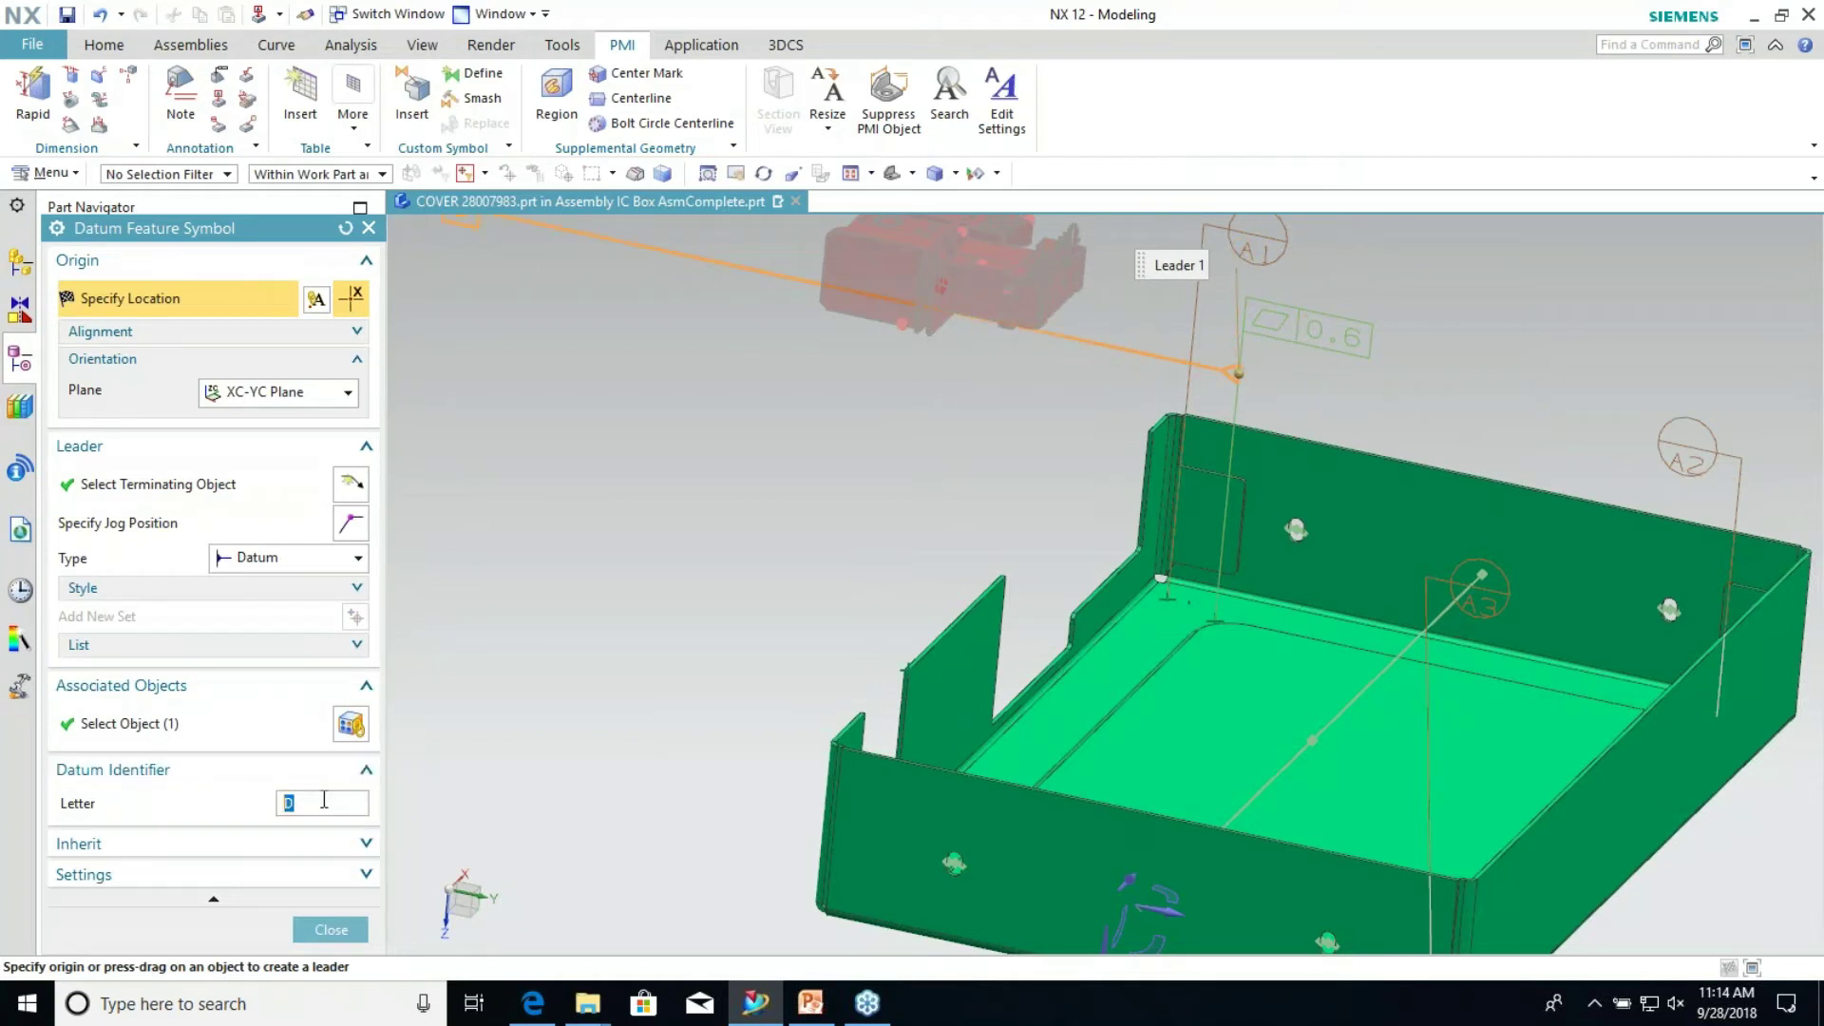
# Set the datum letter to A, place the symbol beside the flatness frame, and close
pyautogui.click(287, 804)
pyautogui.write('a')
pyautogui.press('Return')
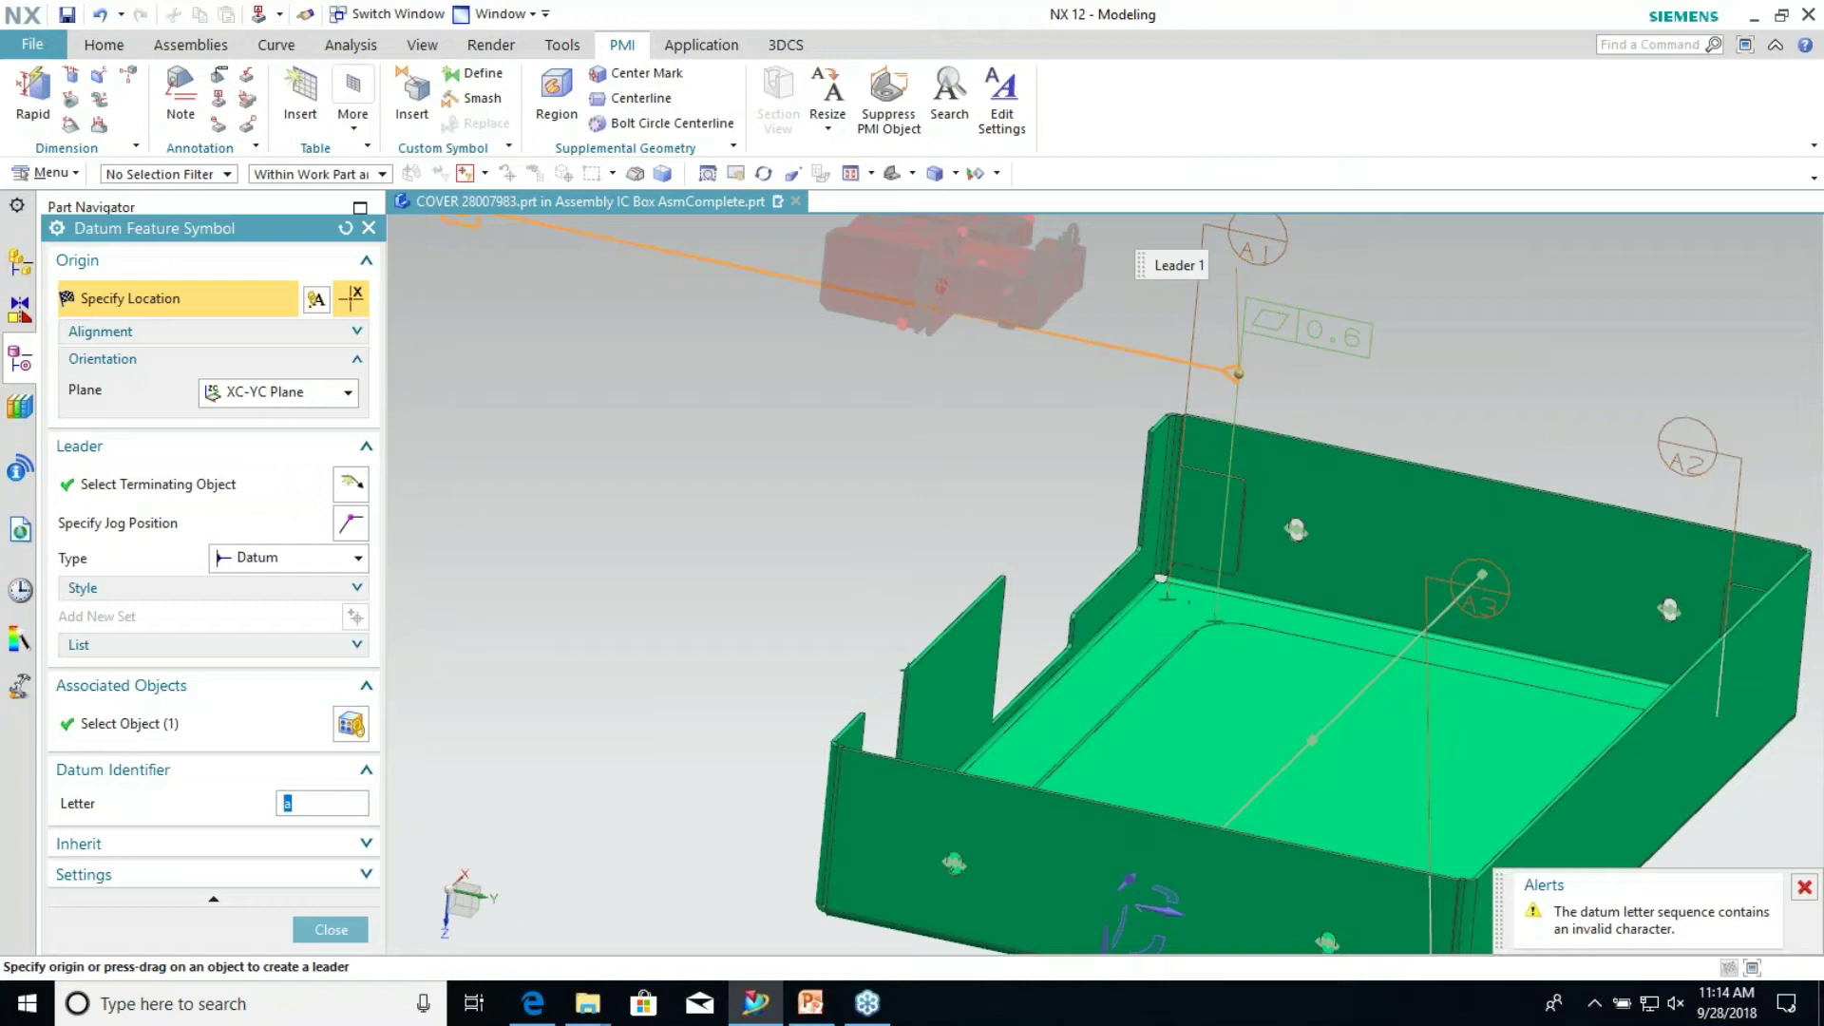
pyautogui.write('A')
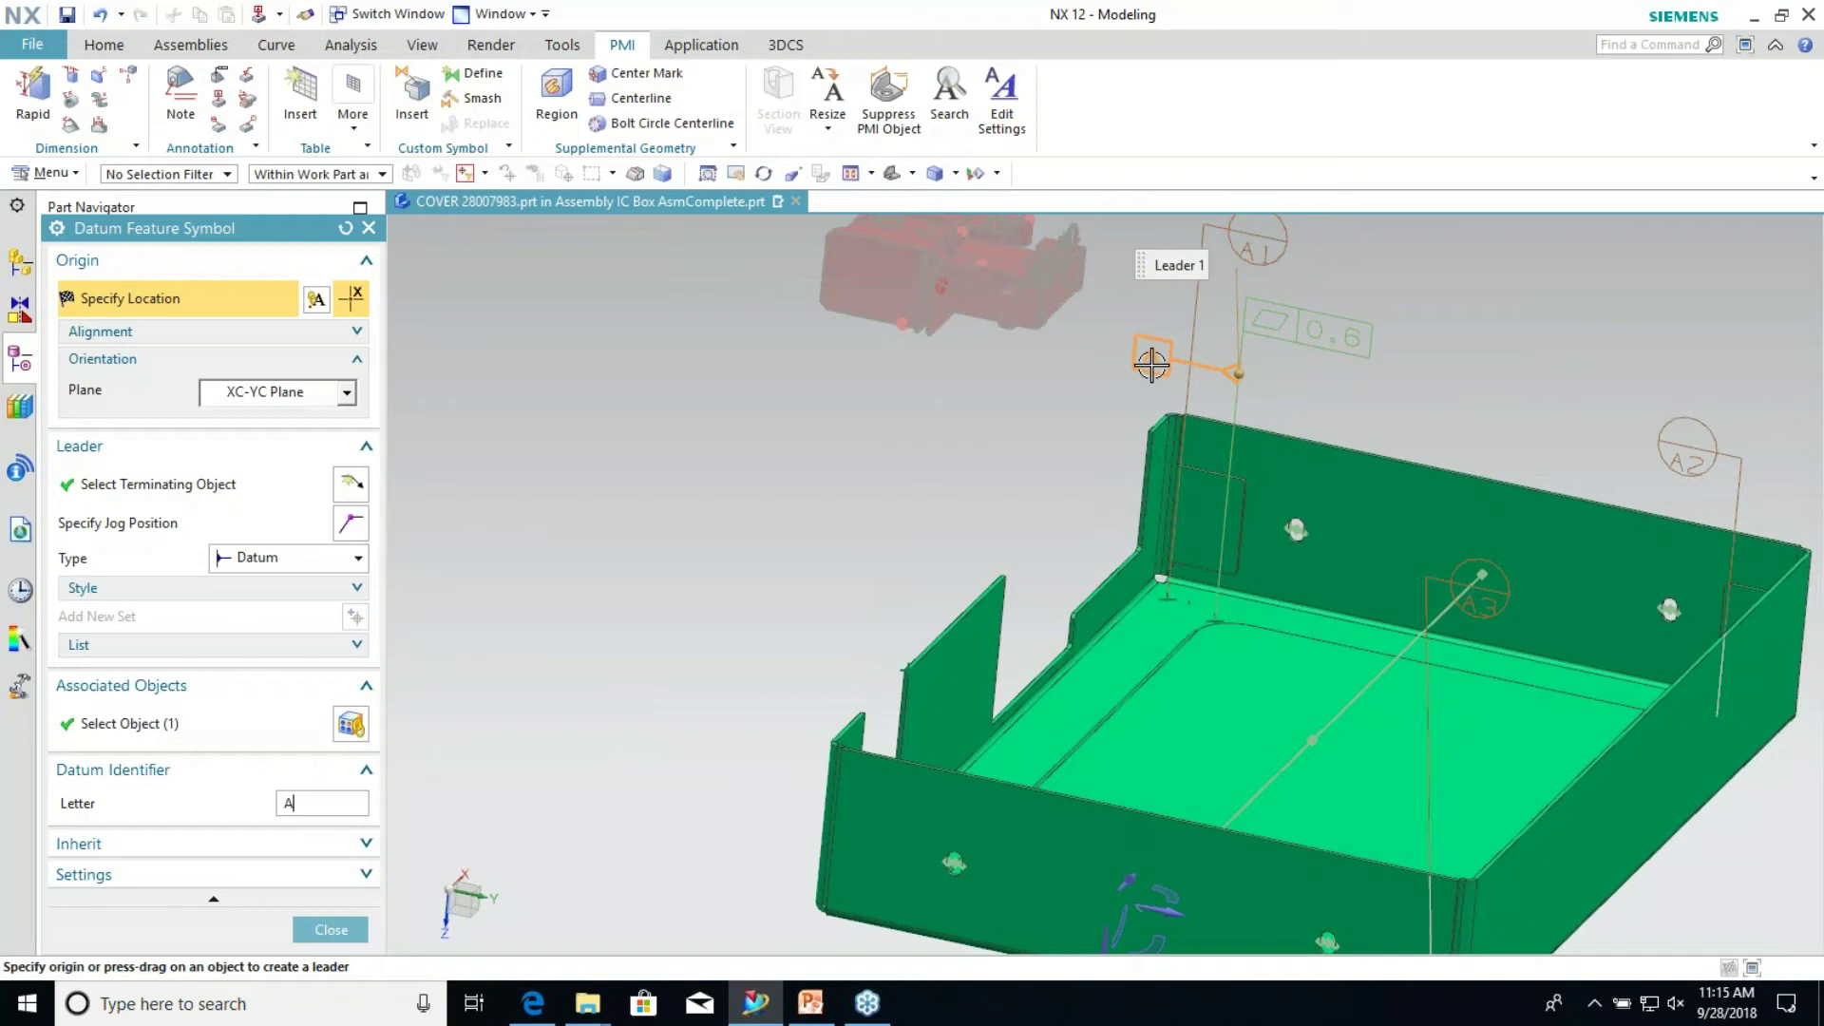
pyautogui.click(1152, 364)
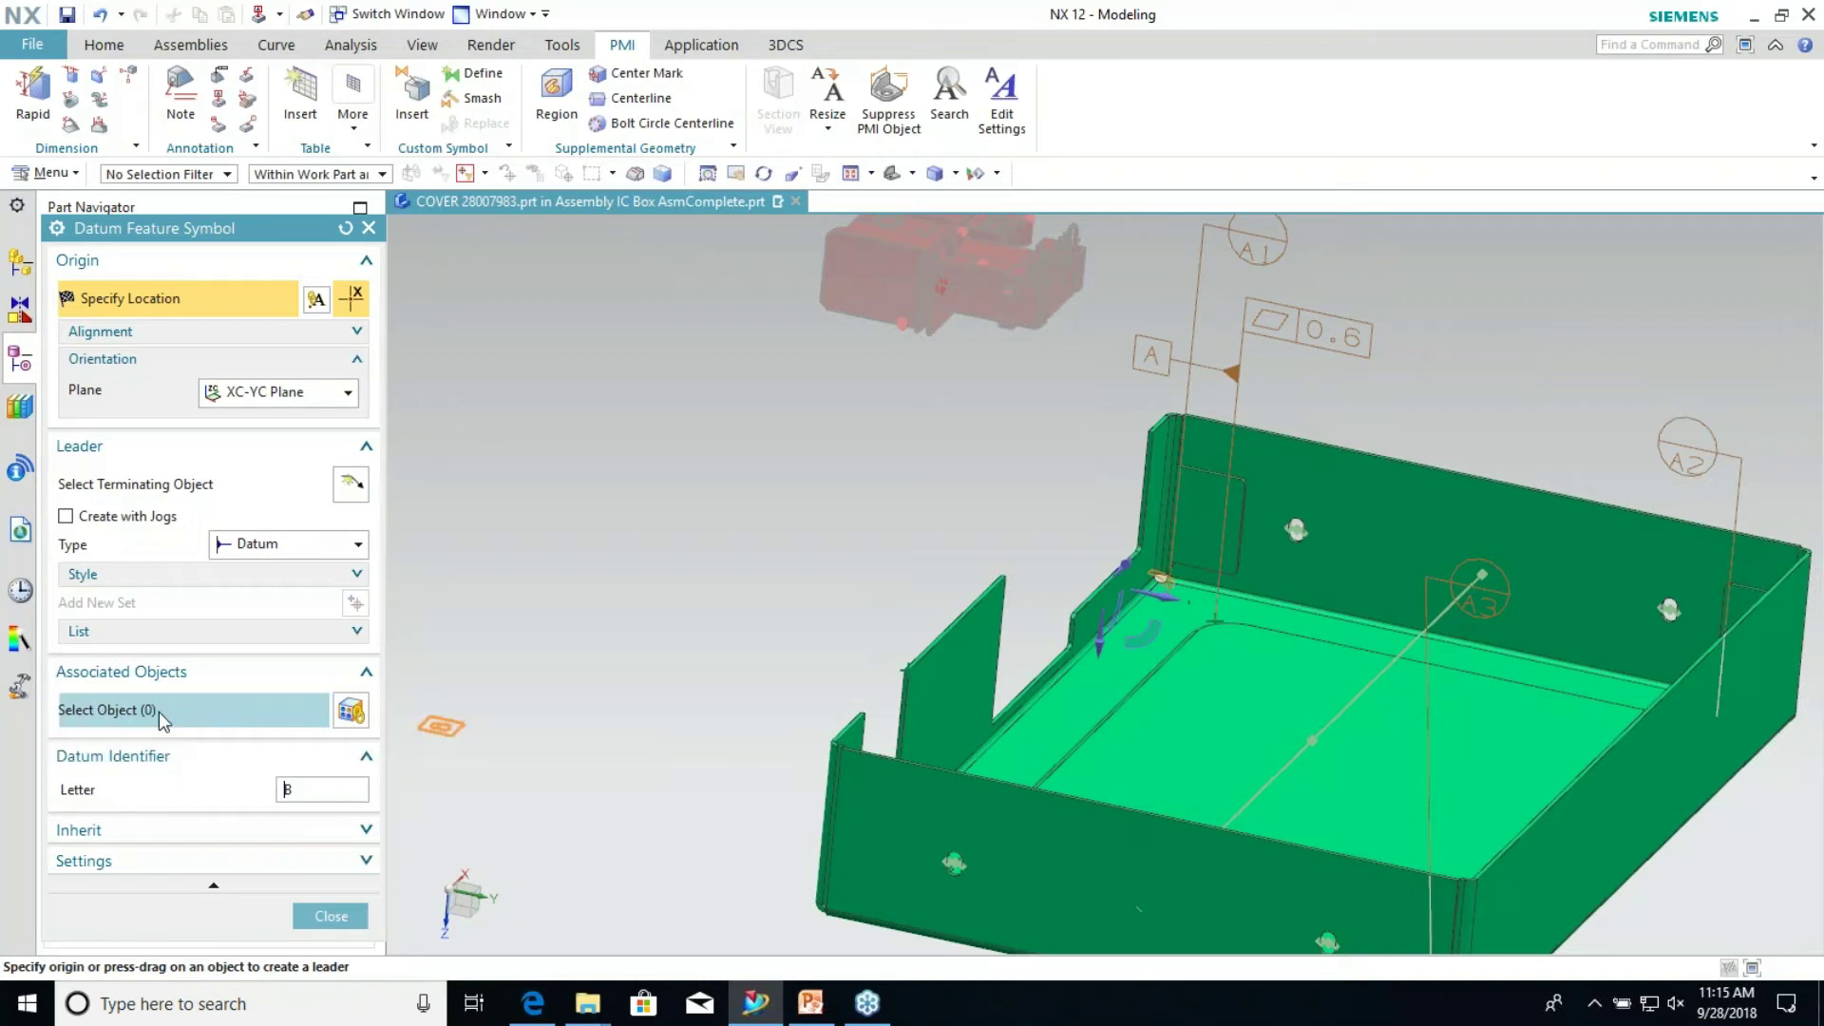
pyautogui.click(331, 916)
pyautogui.scroll(-3, 835, 640)
pyautogui.moveTo(1393, 684); pyautogui.dragTo(1449, 611, button='middle')
pyautogui.scroll(6, 1520, 582)
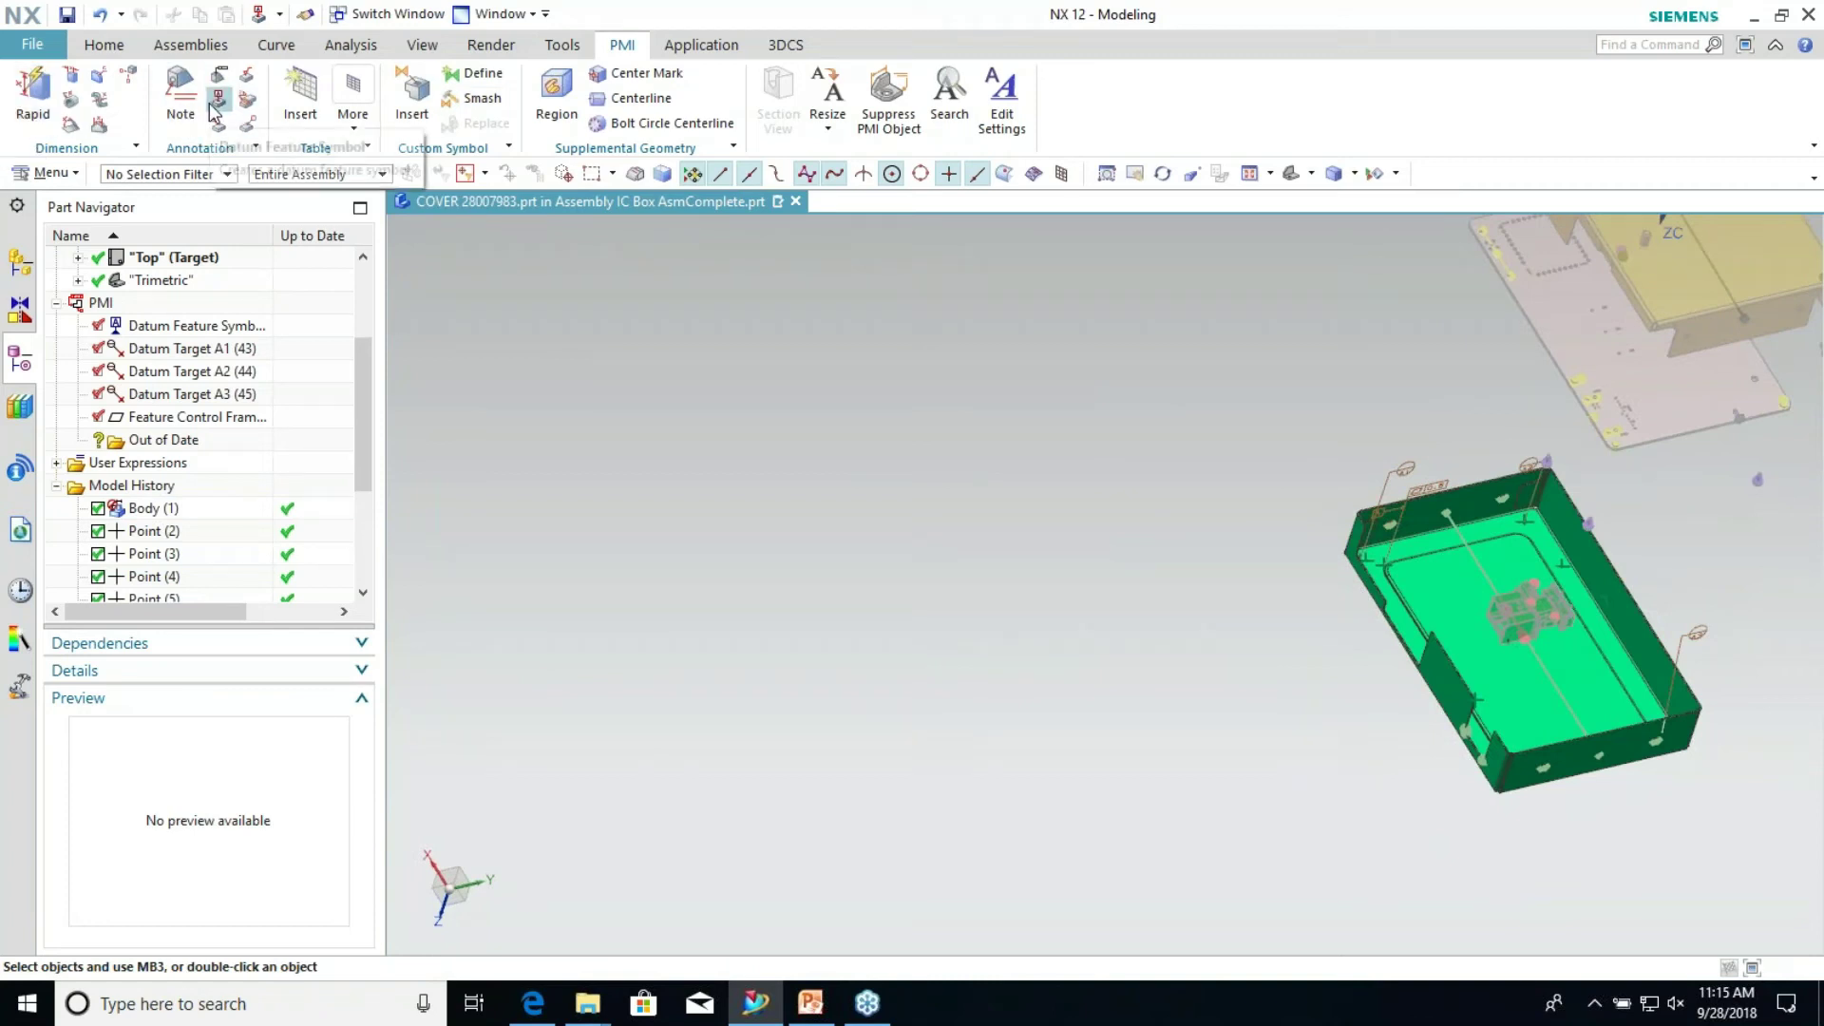
pyautogui.click(219, 74)
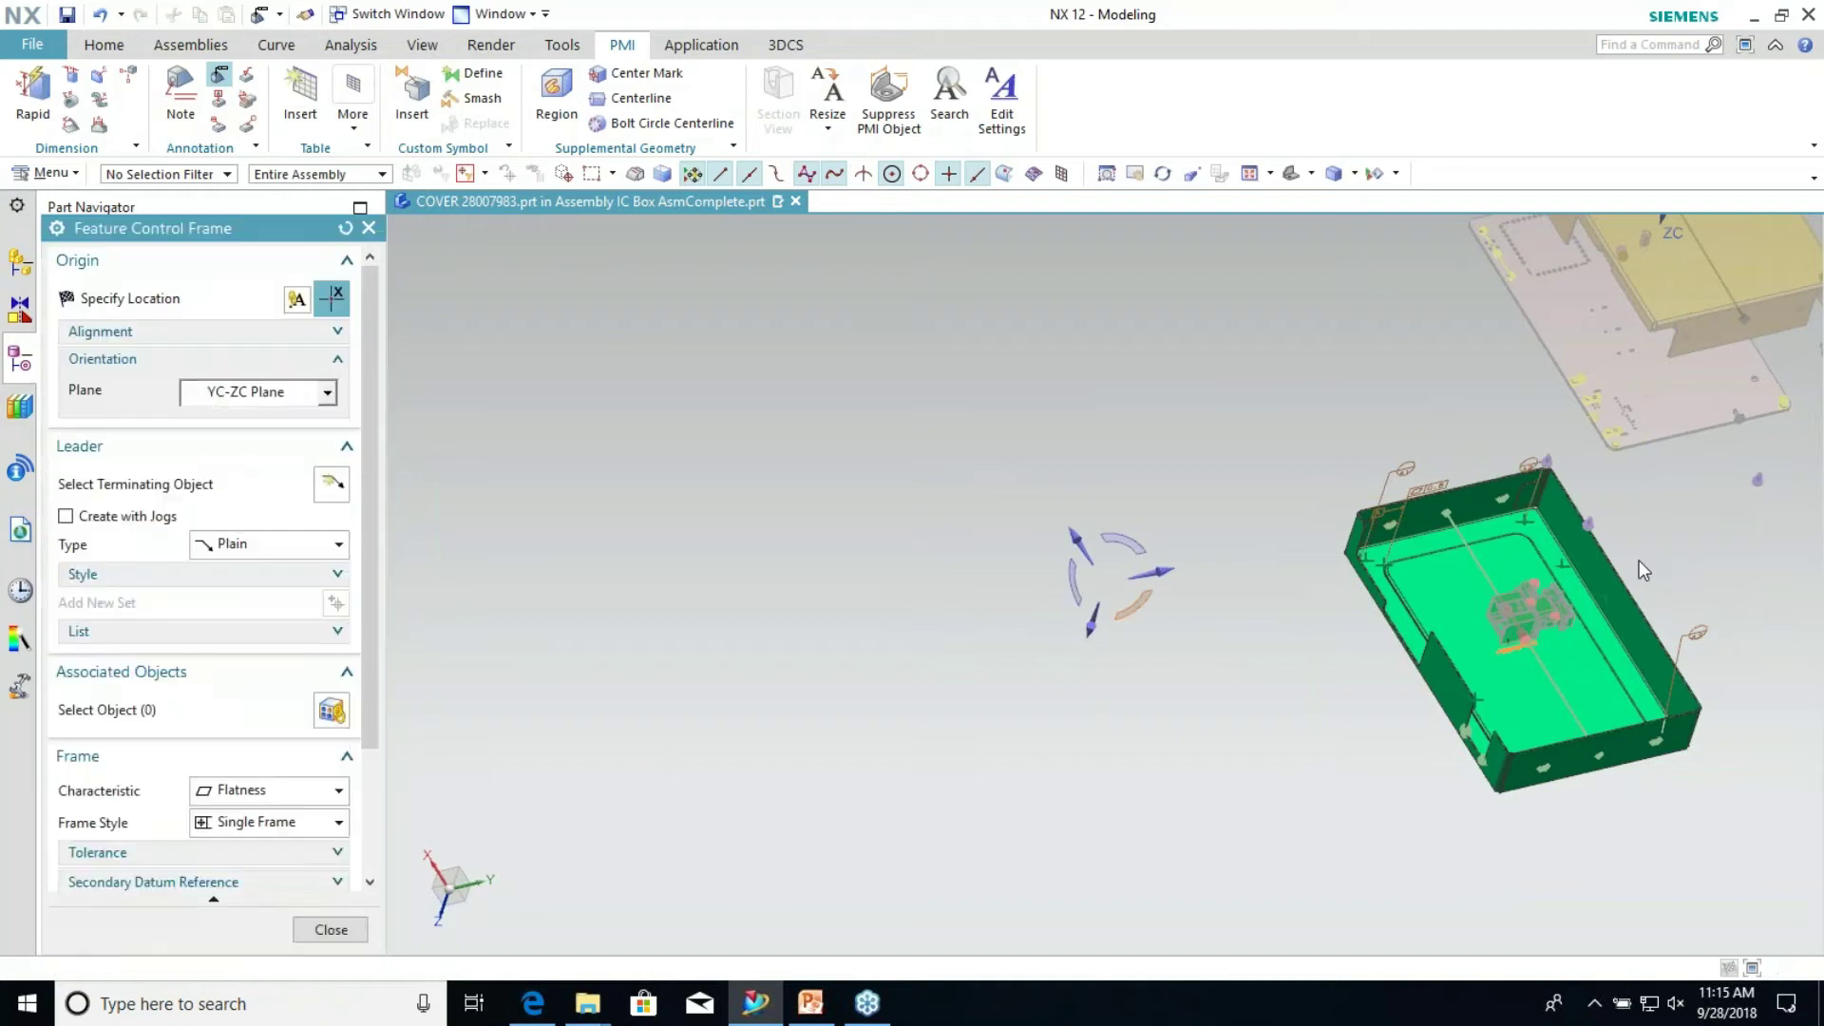
pyautogui.scroll(5, 1745, 627)
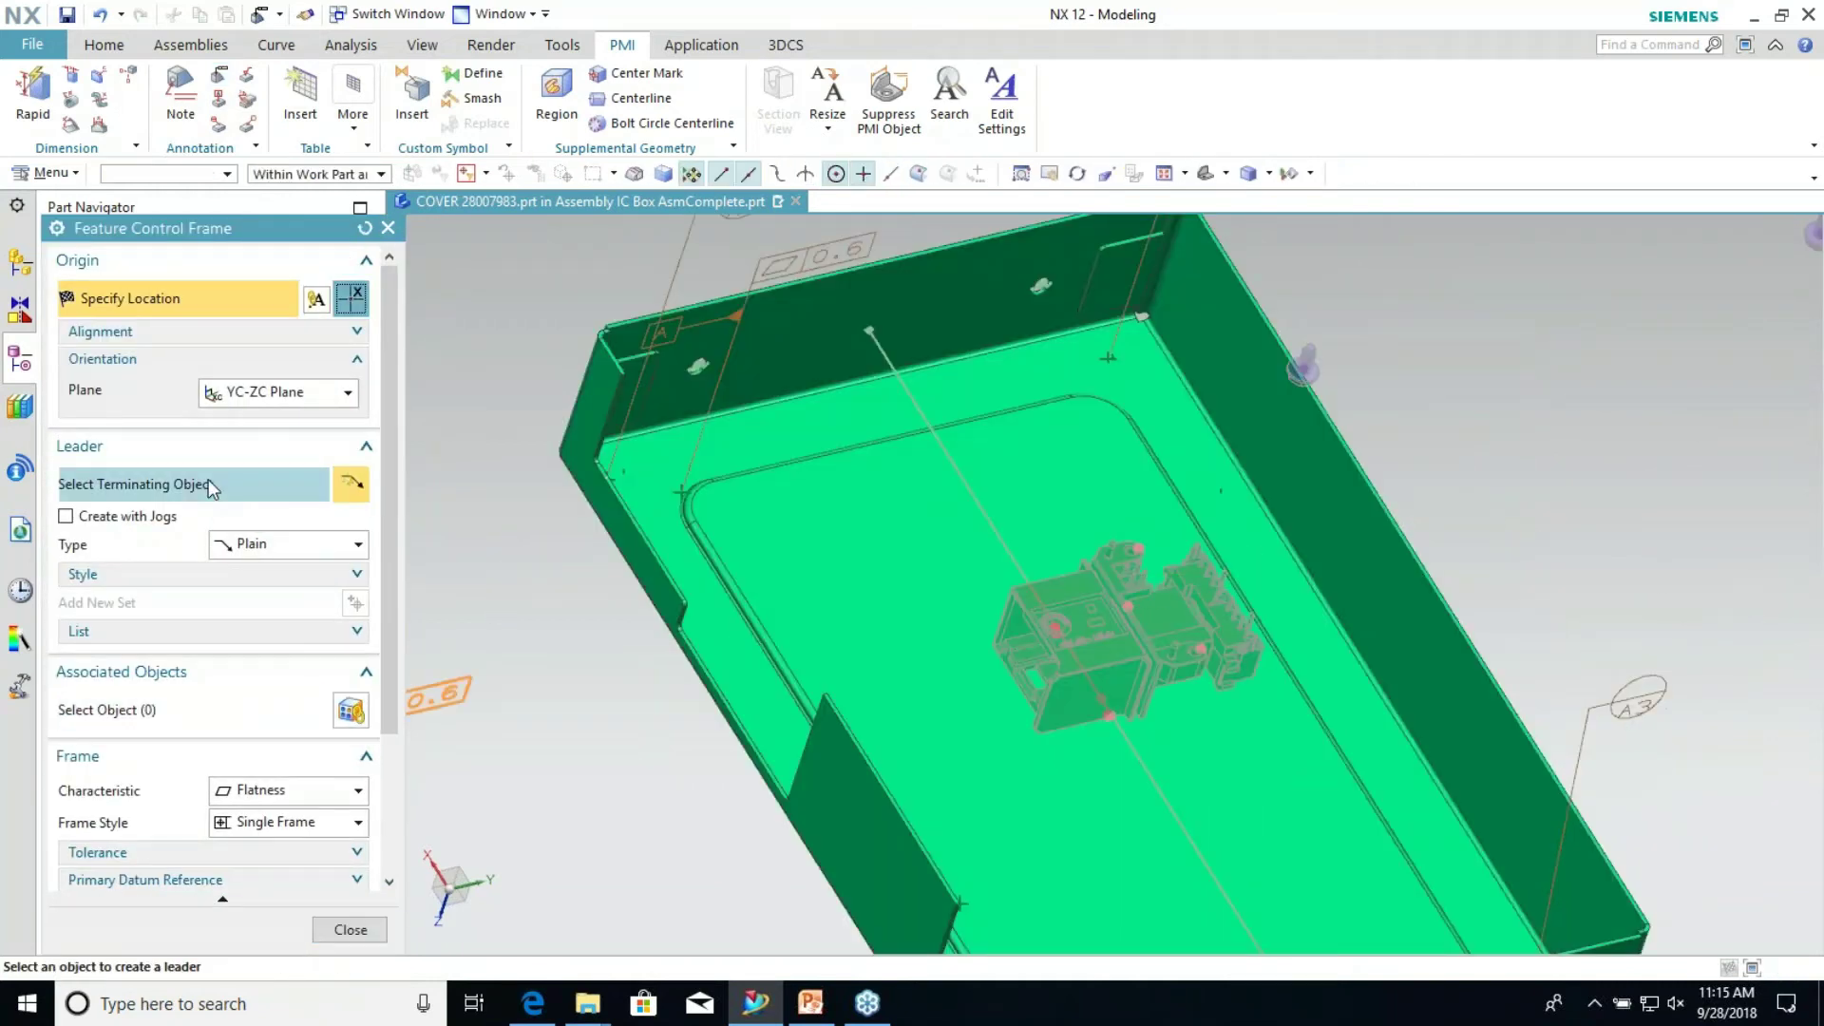
pyautogui.click(214, 500)
pyautogui.click(169, 518)
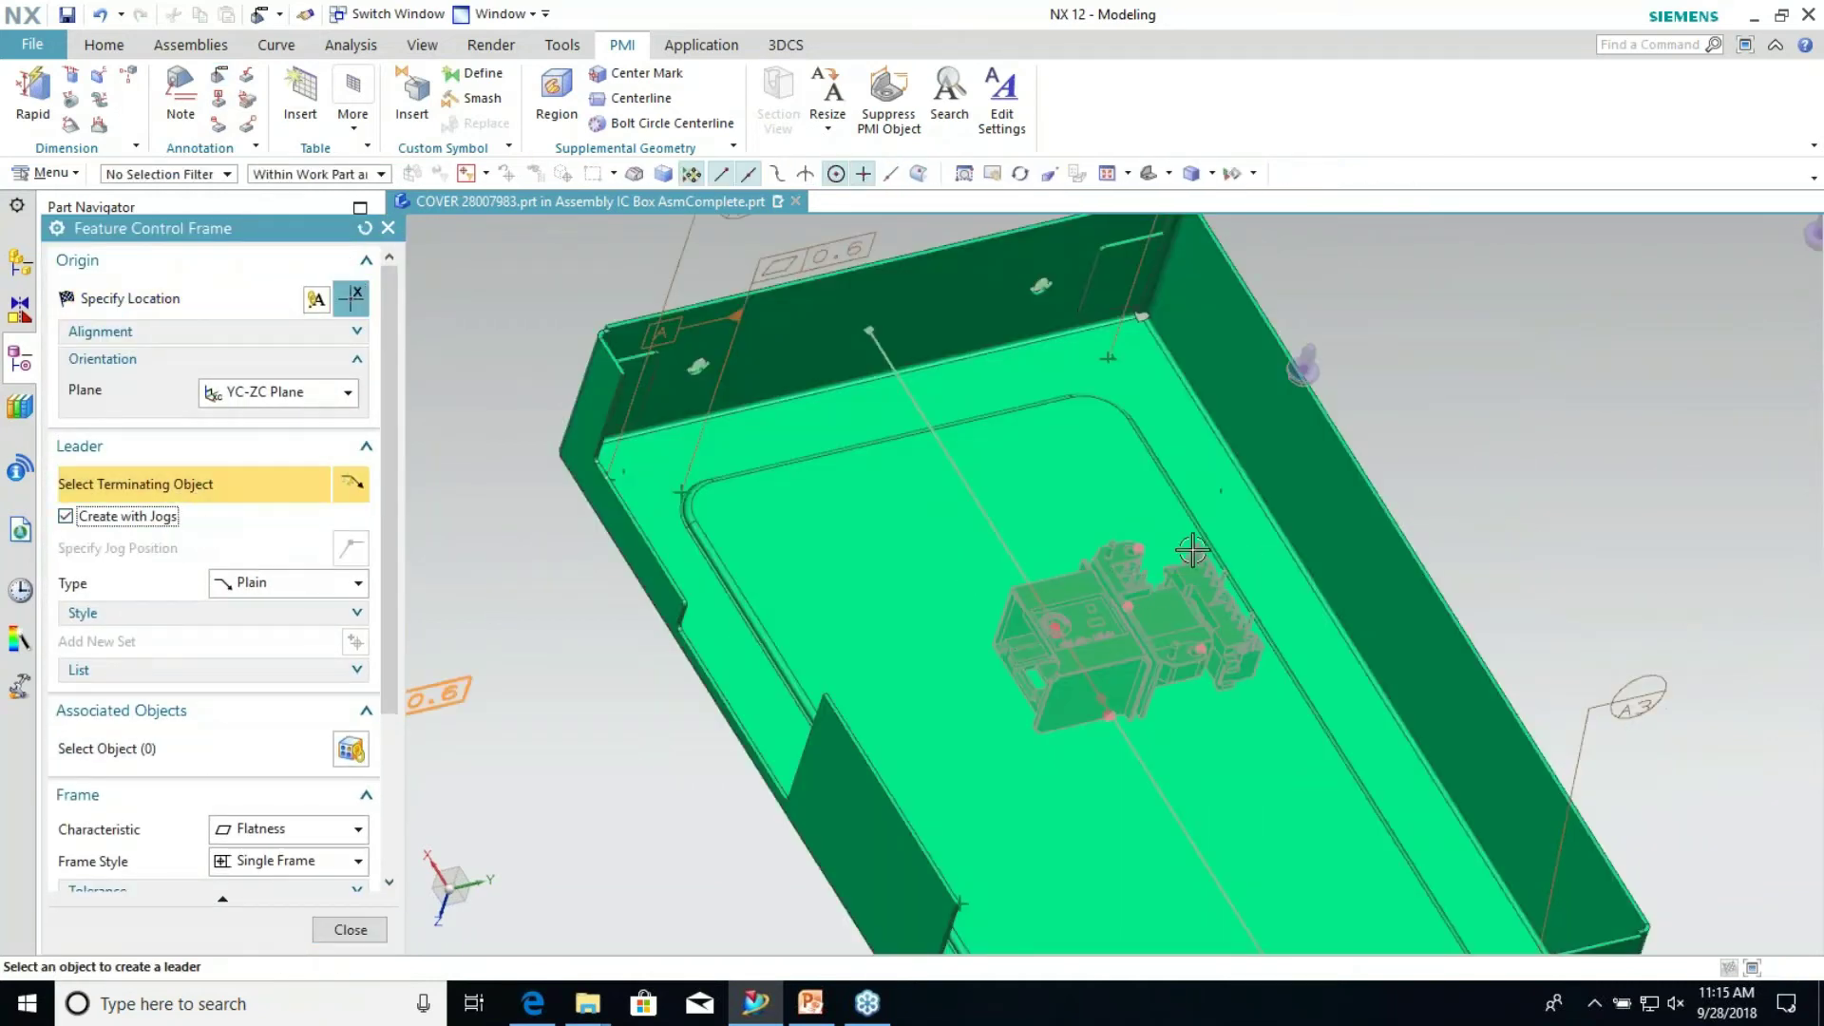
pyautogui.click(147, 519)
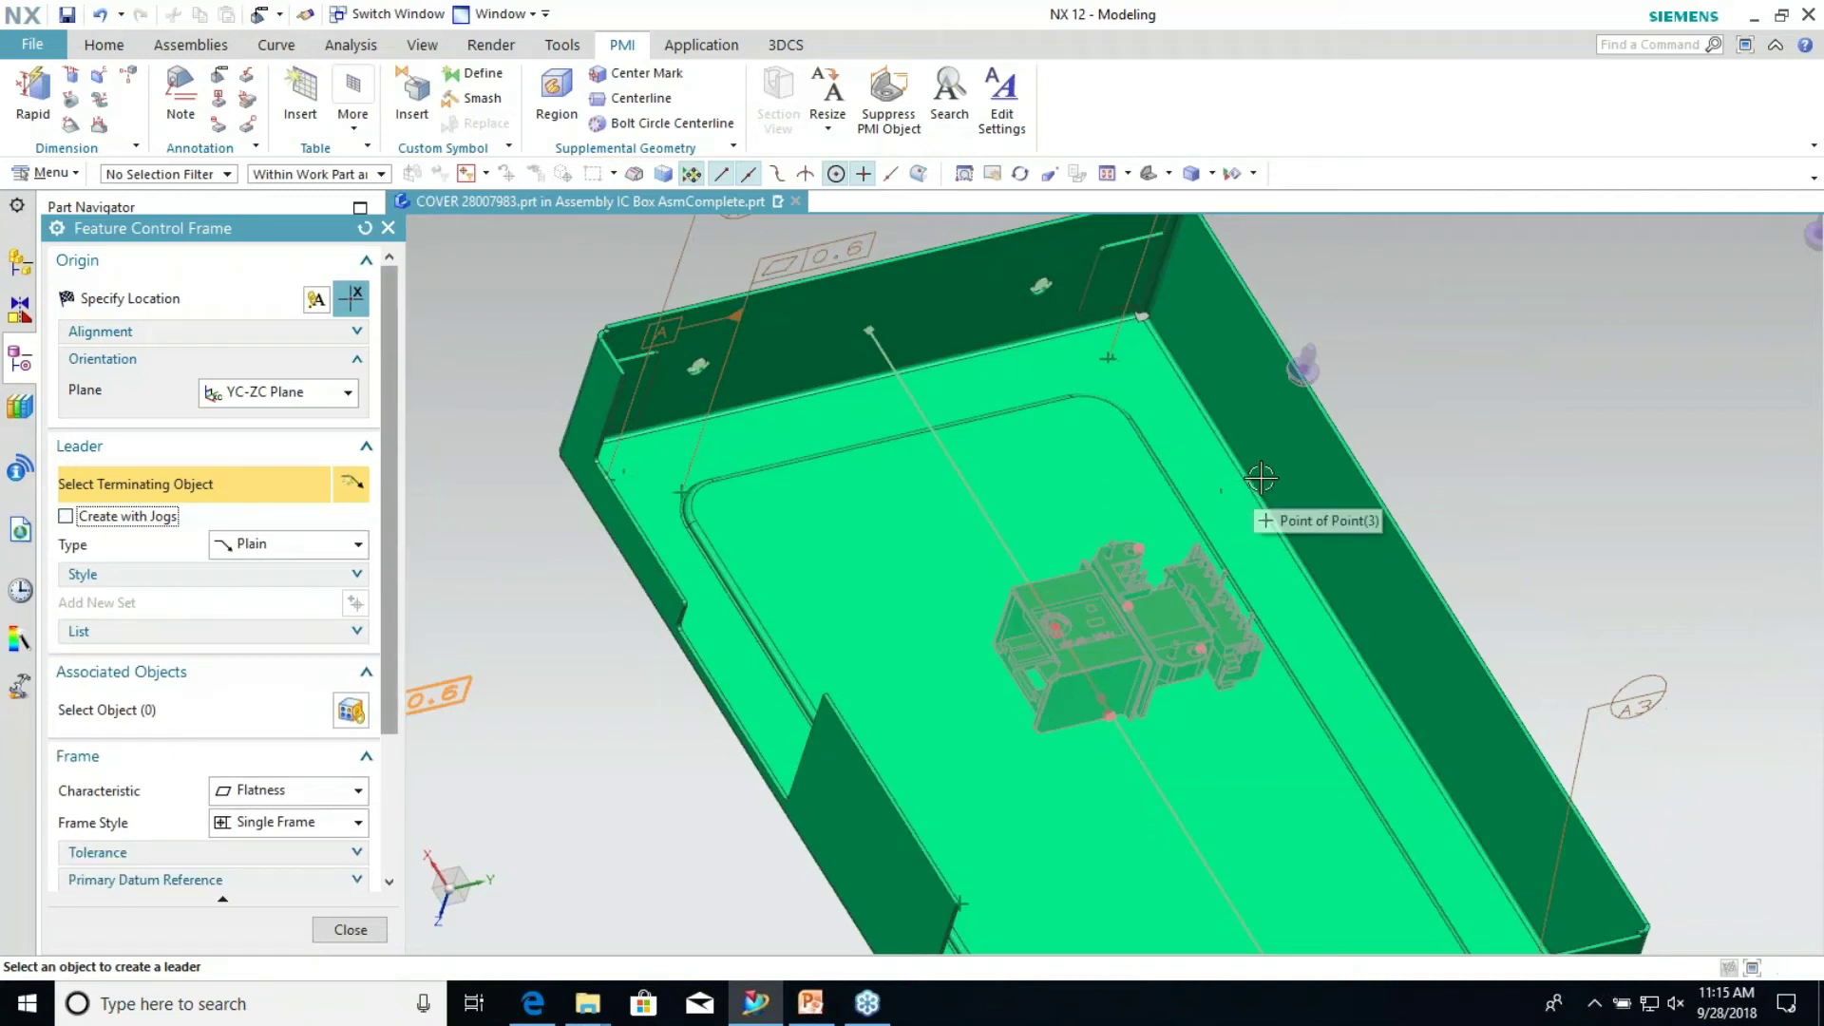
pyautogui.click(373, 935)
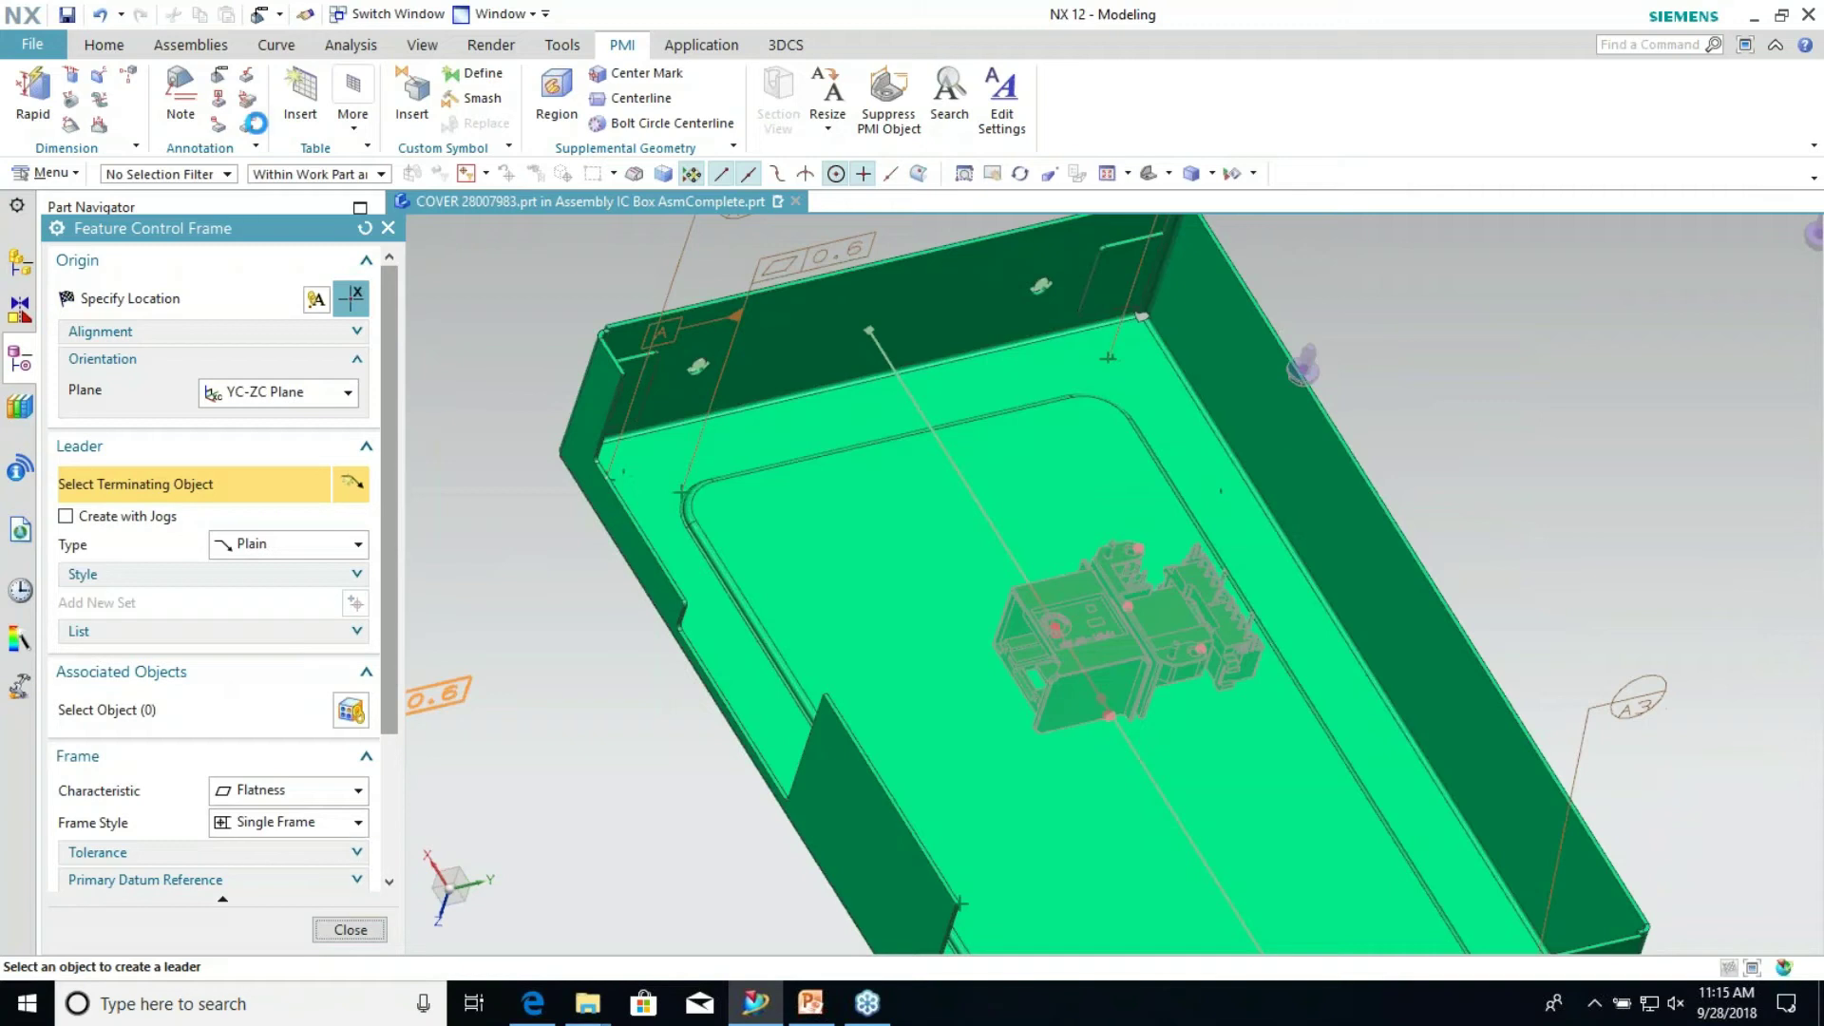
pyautogui.click(104, 45)
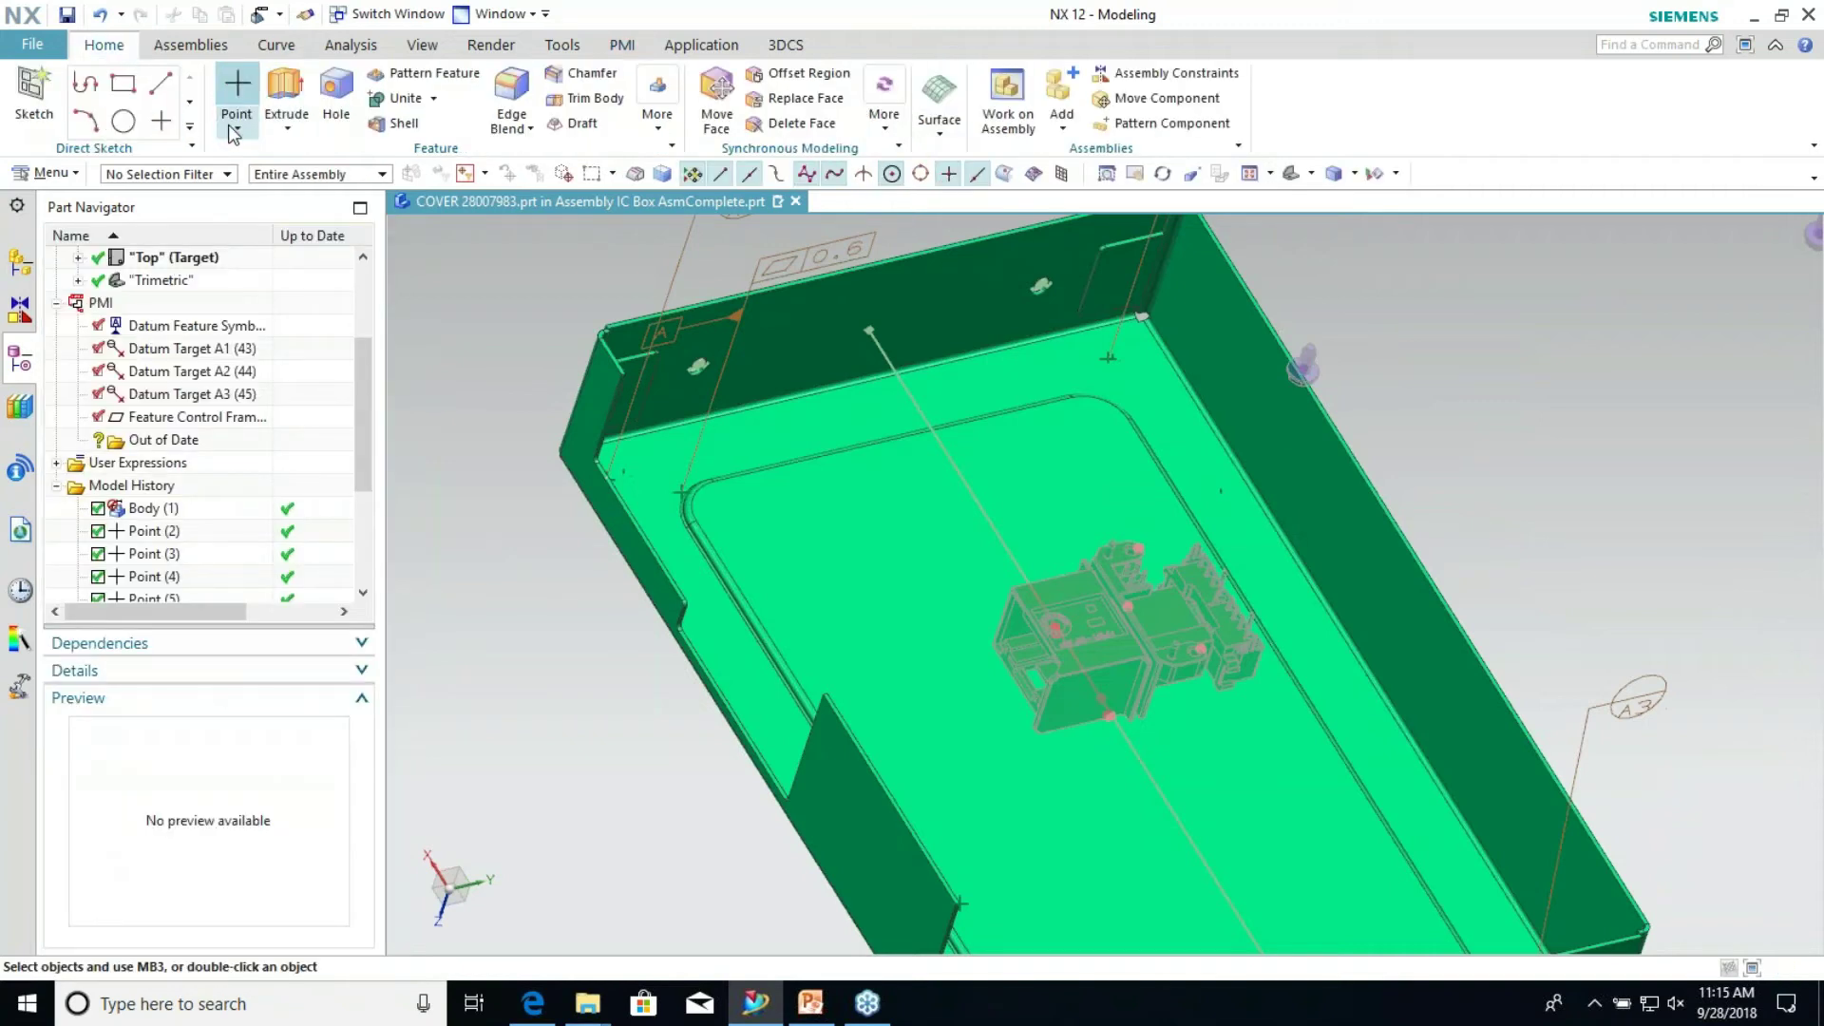
# Create Point on Face points on the cover's right side wall and top wall, then close
pyautogui.click(233, 88)
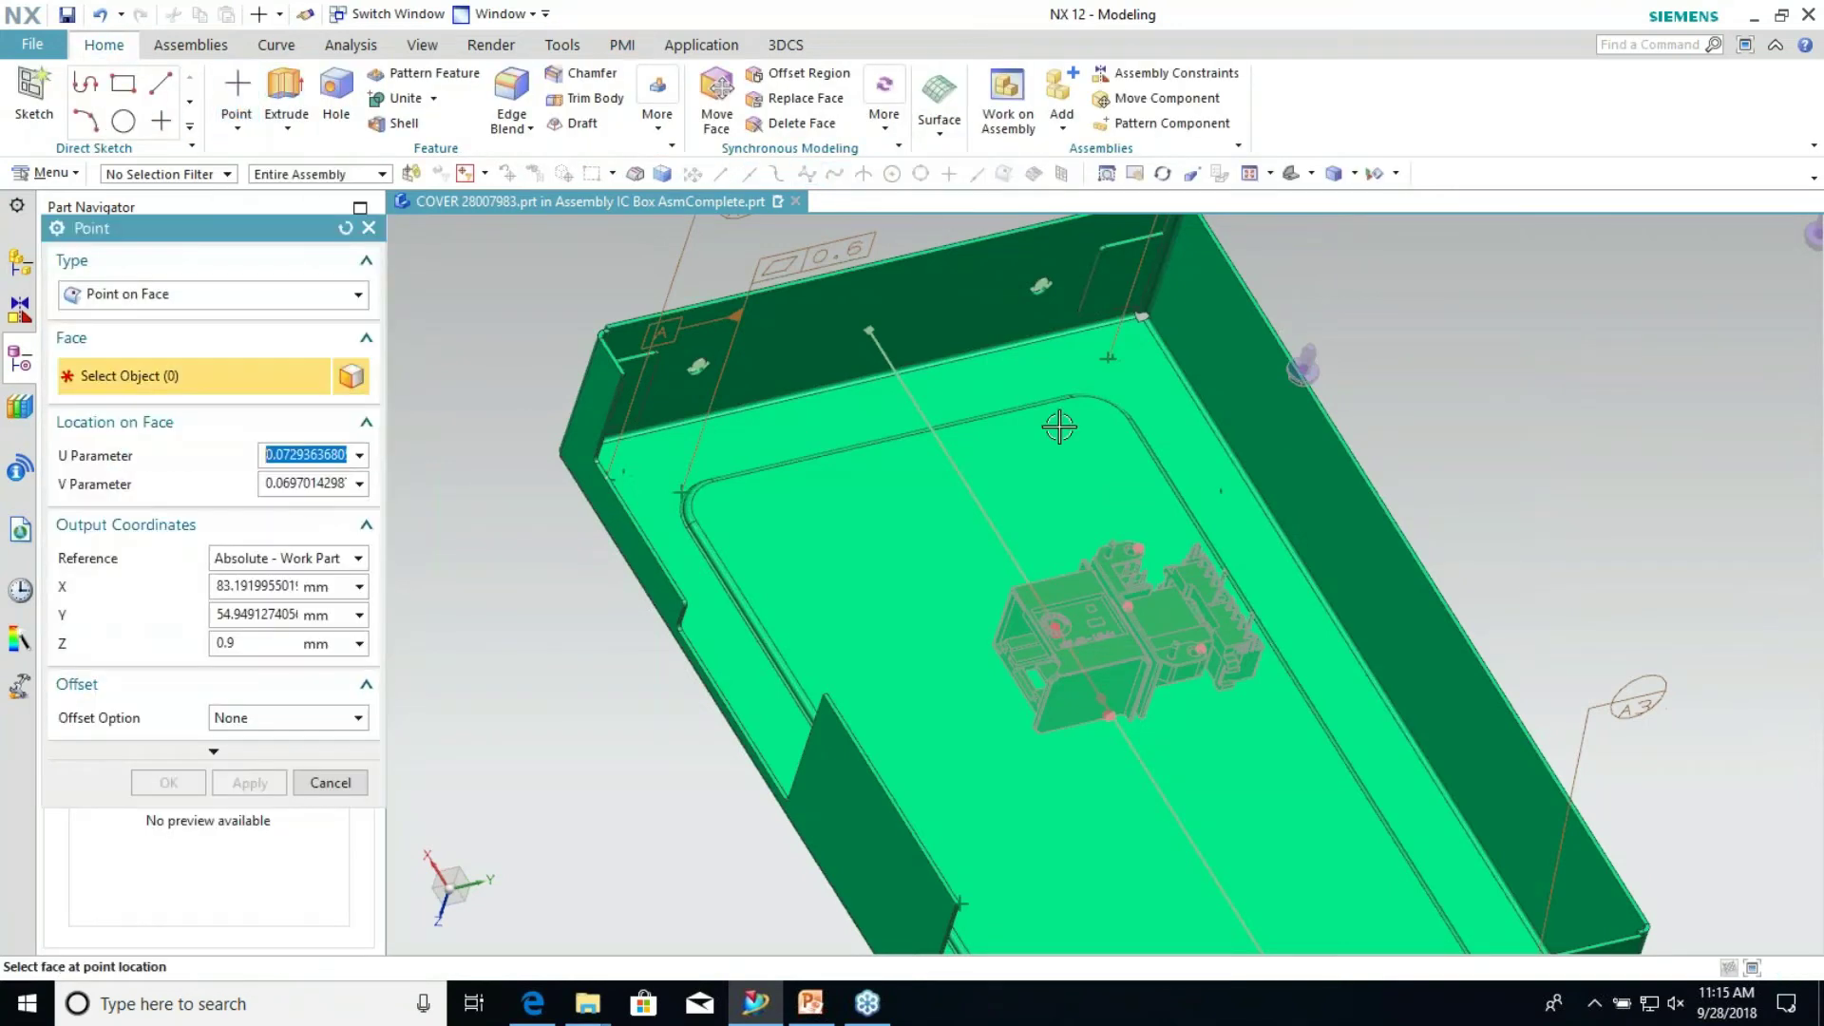
pyautogui.click(1354, 540)
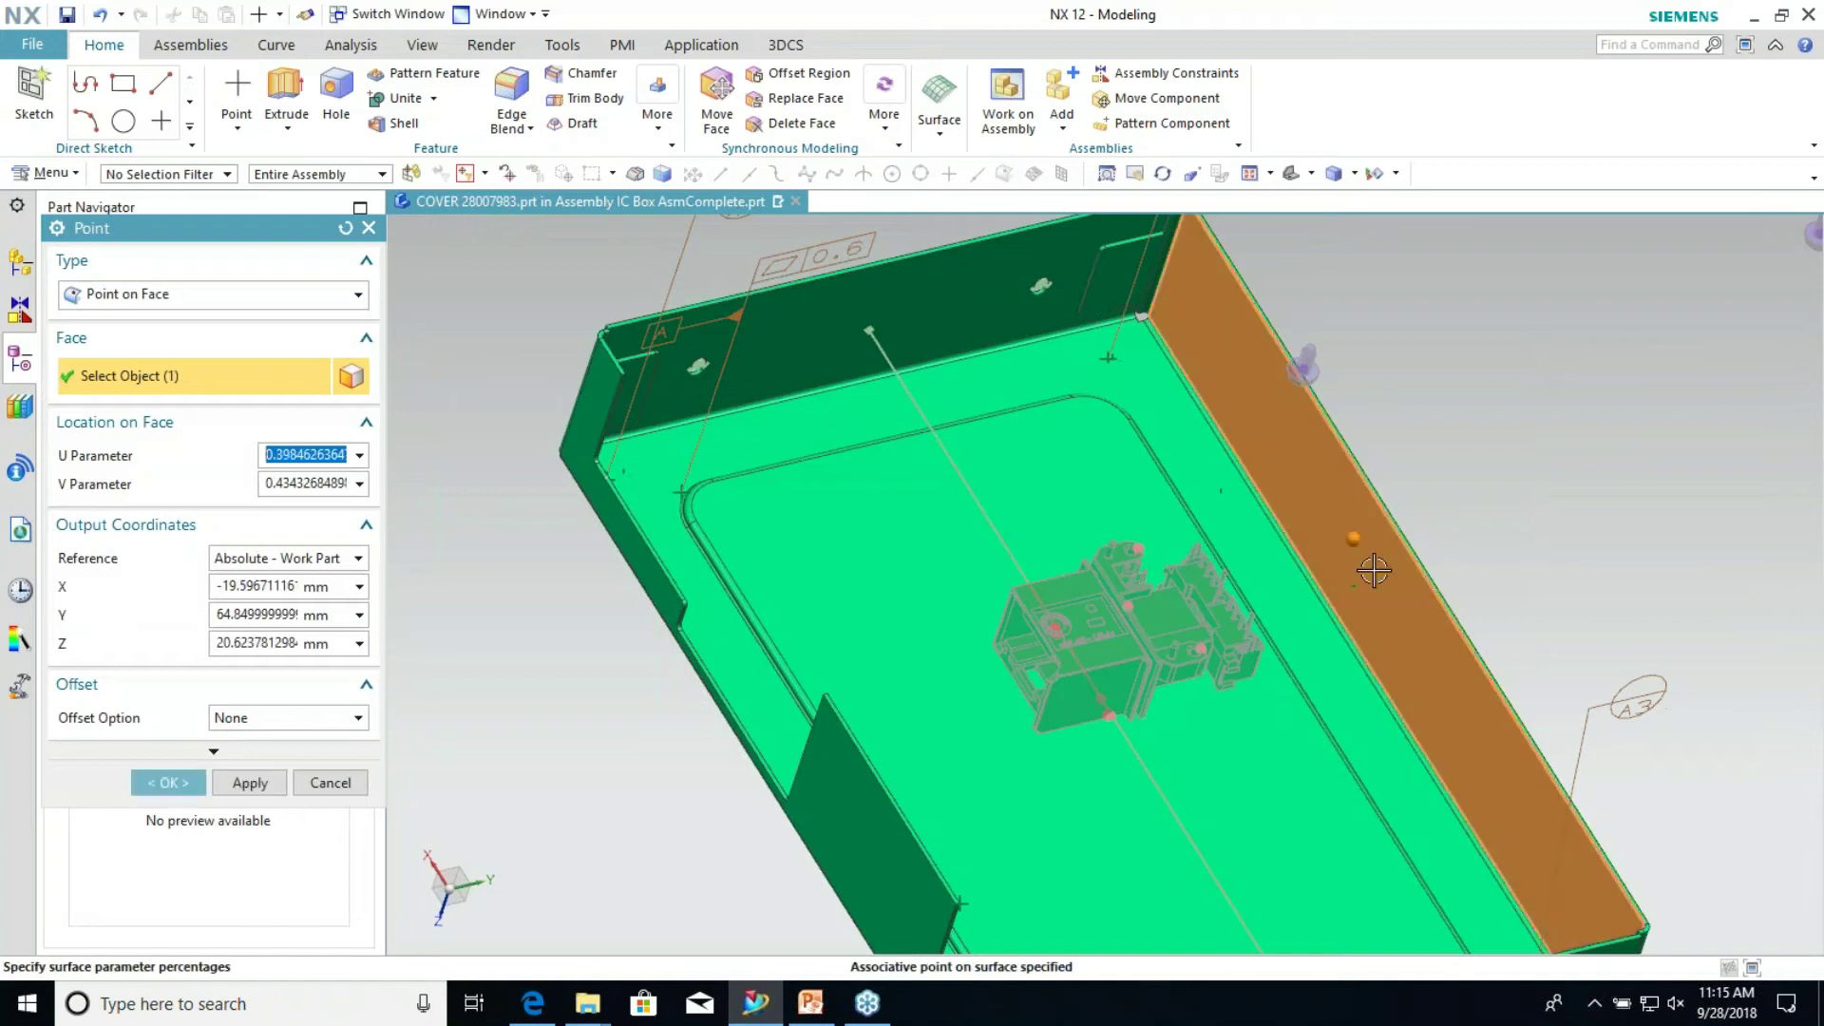
pyautogui.click(250, 783)
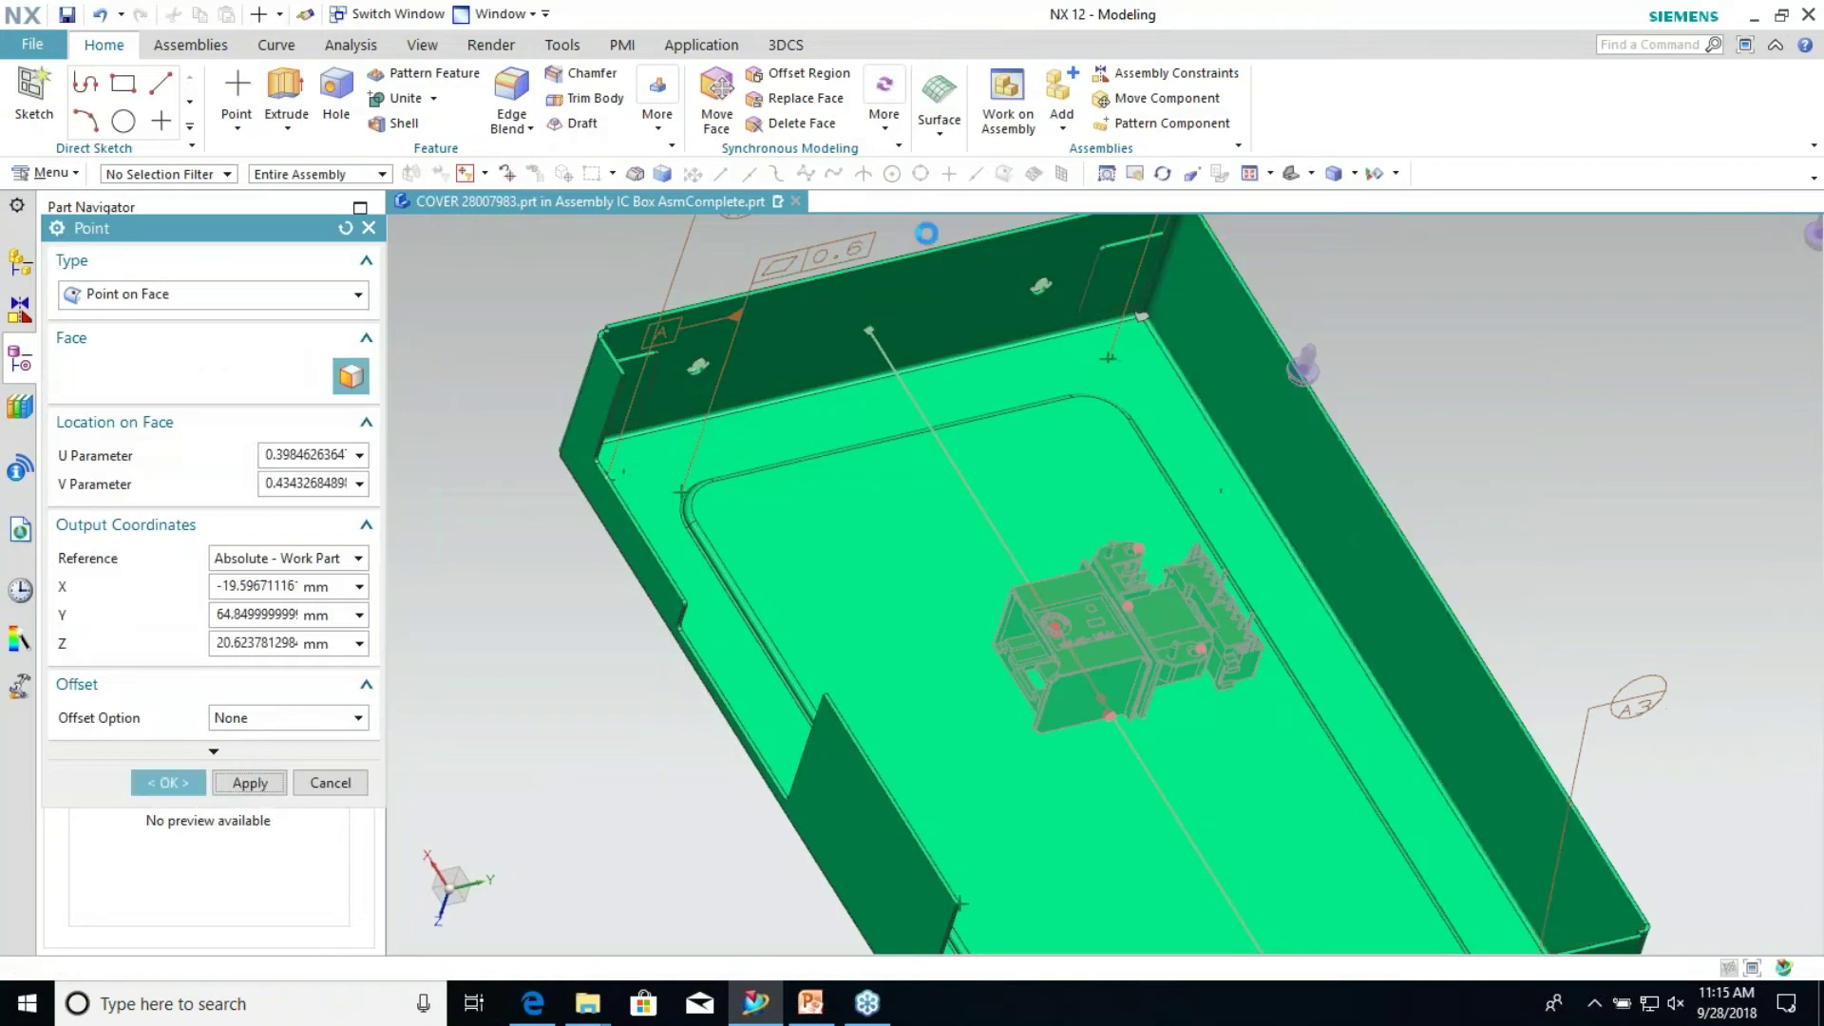
pyautogui.click(946, 300)
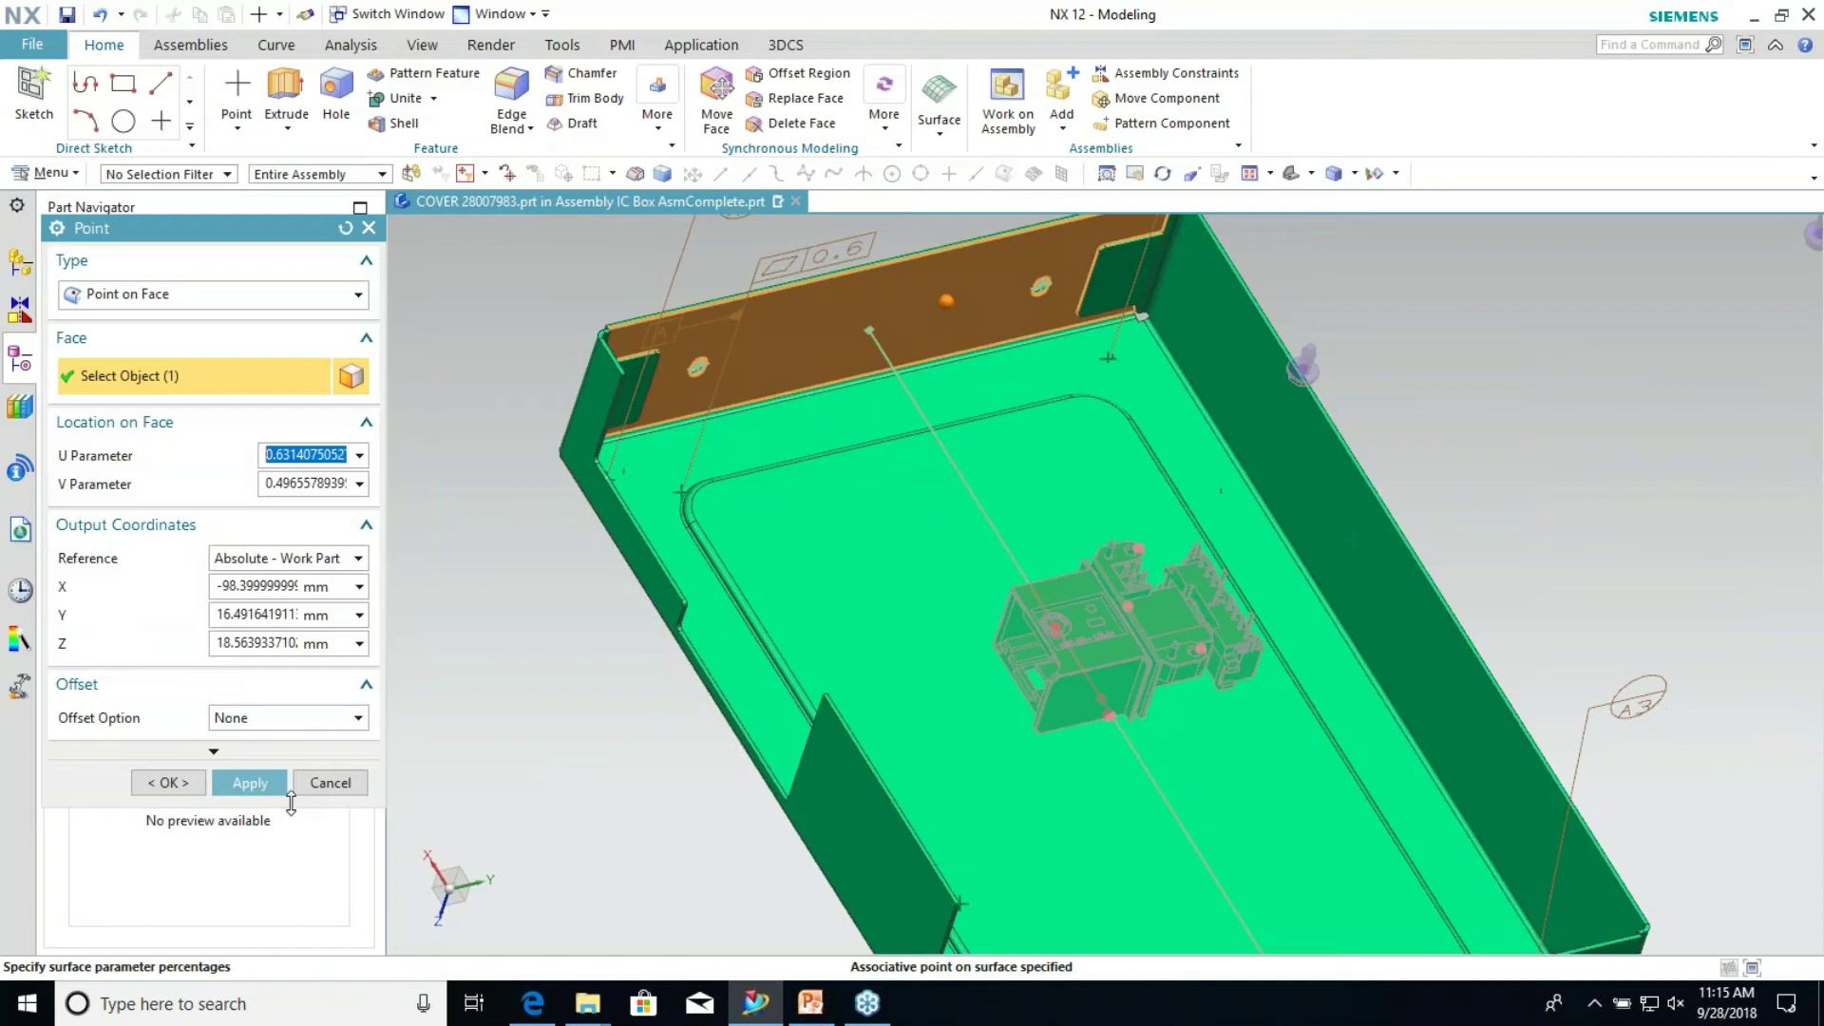
pyautogui.click(245, 782)
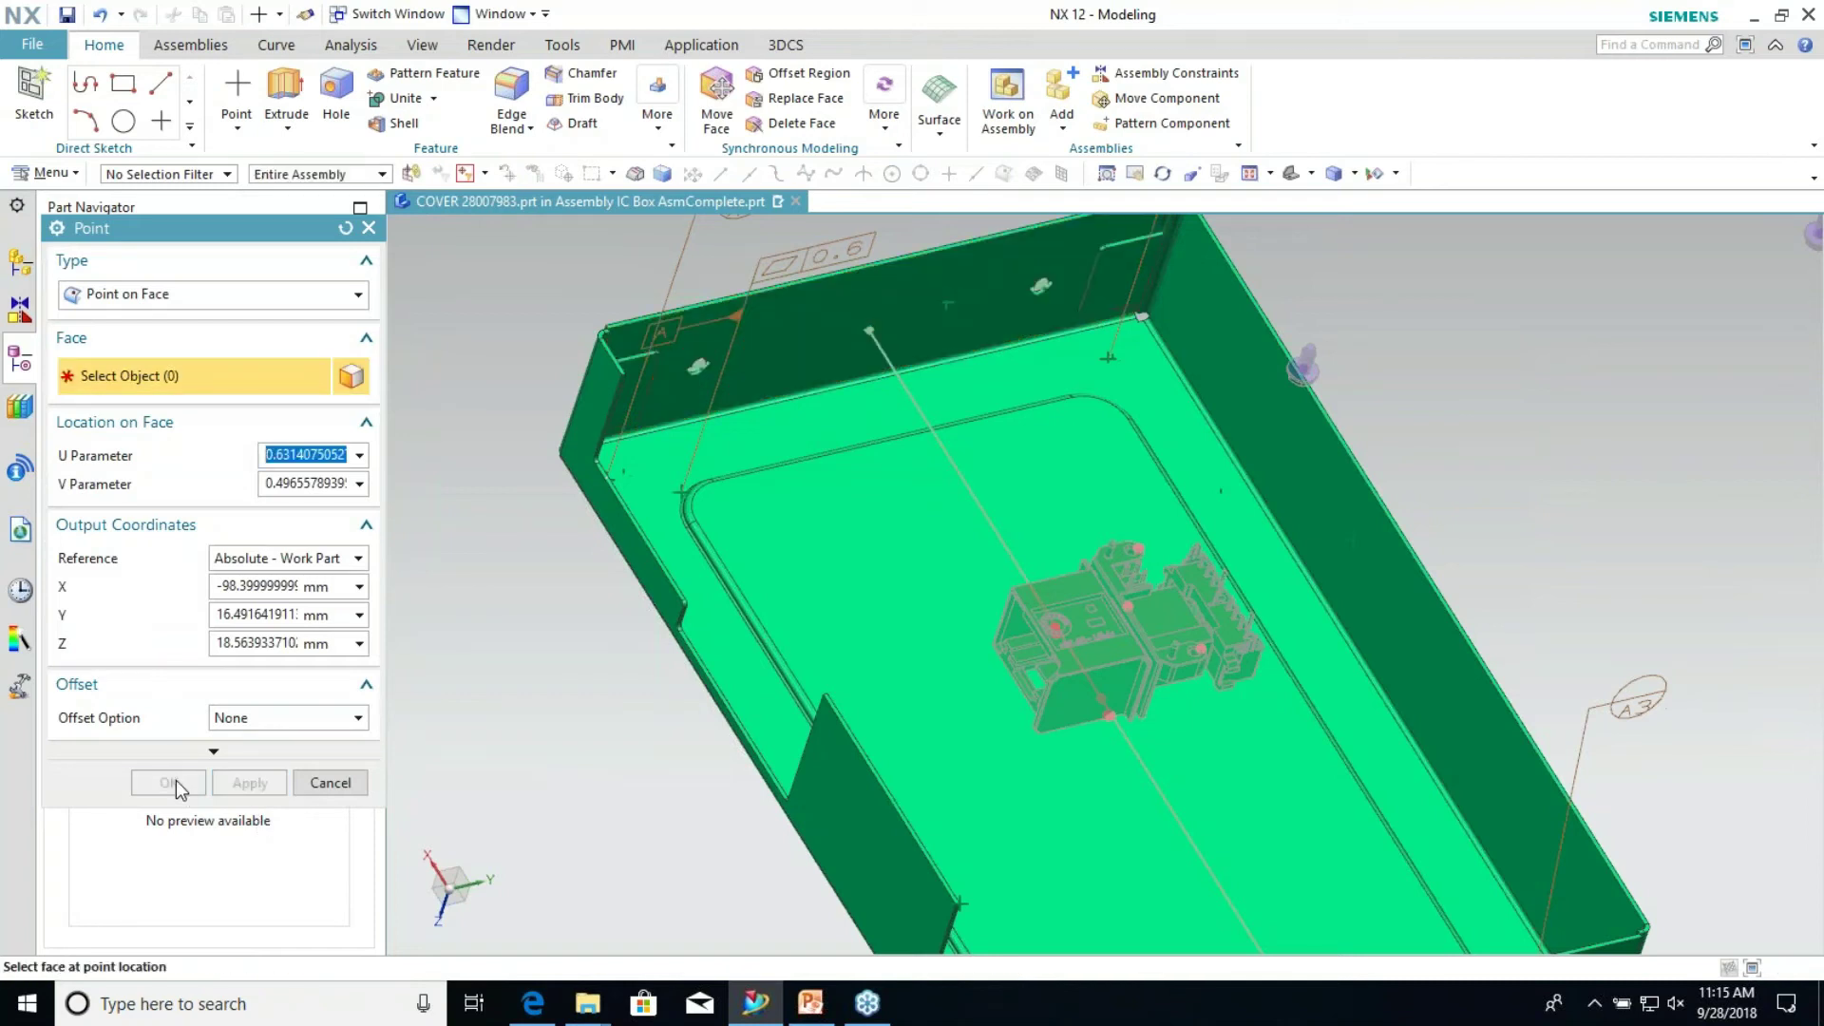
pyautogui.click(331, 785)
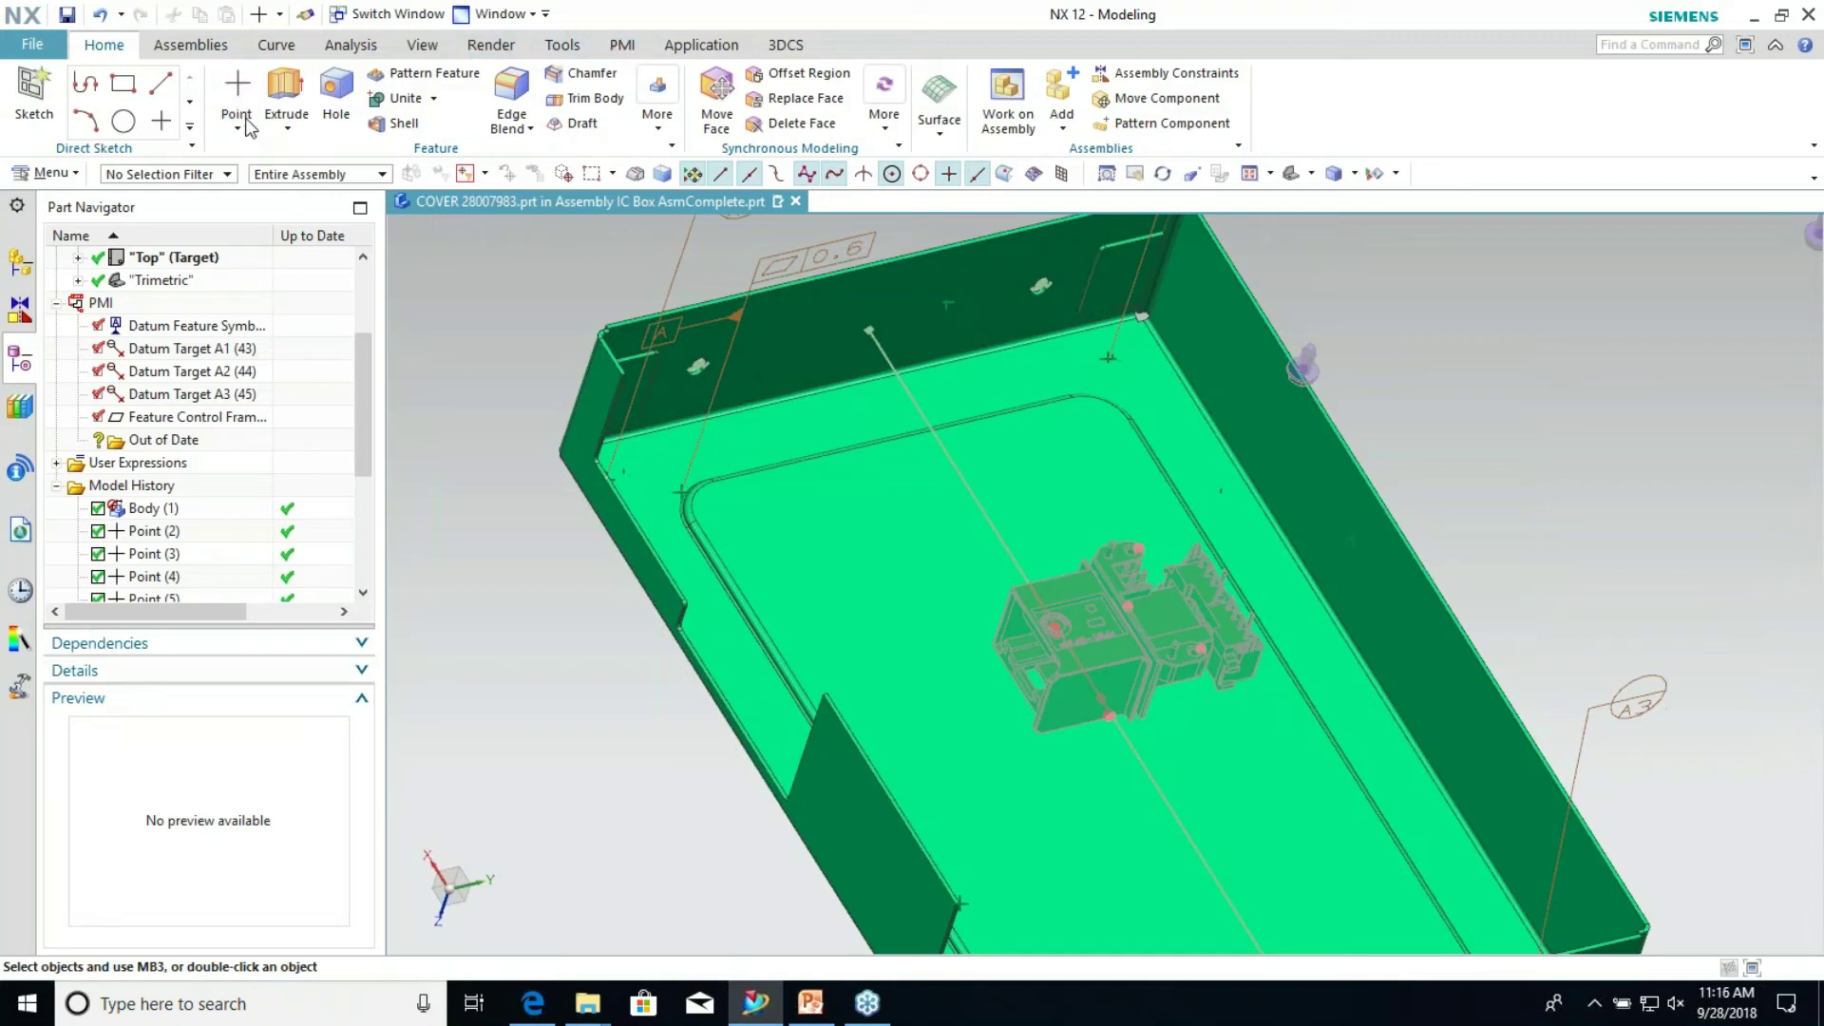
# Apply a Point on Face point on the cover's side flange face, then cancel the Point dialog
pyautogui.click(238, 91)
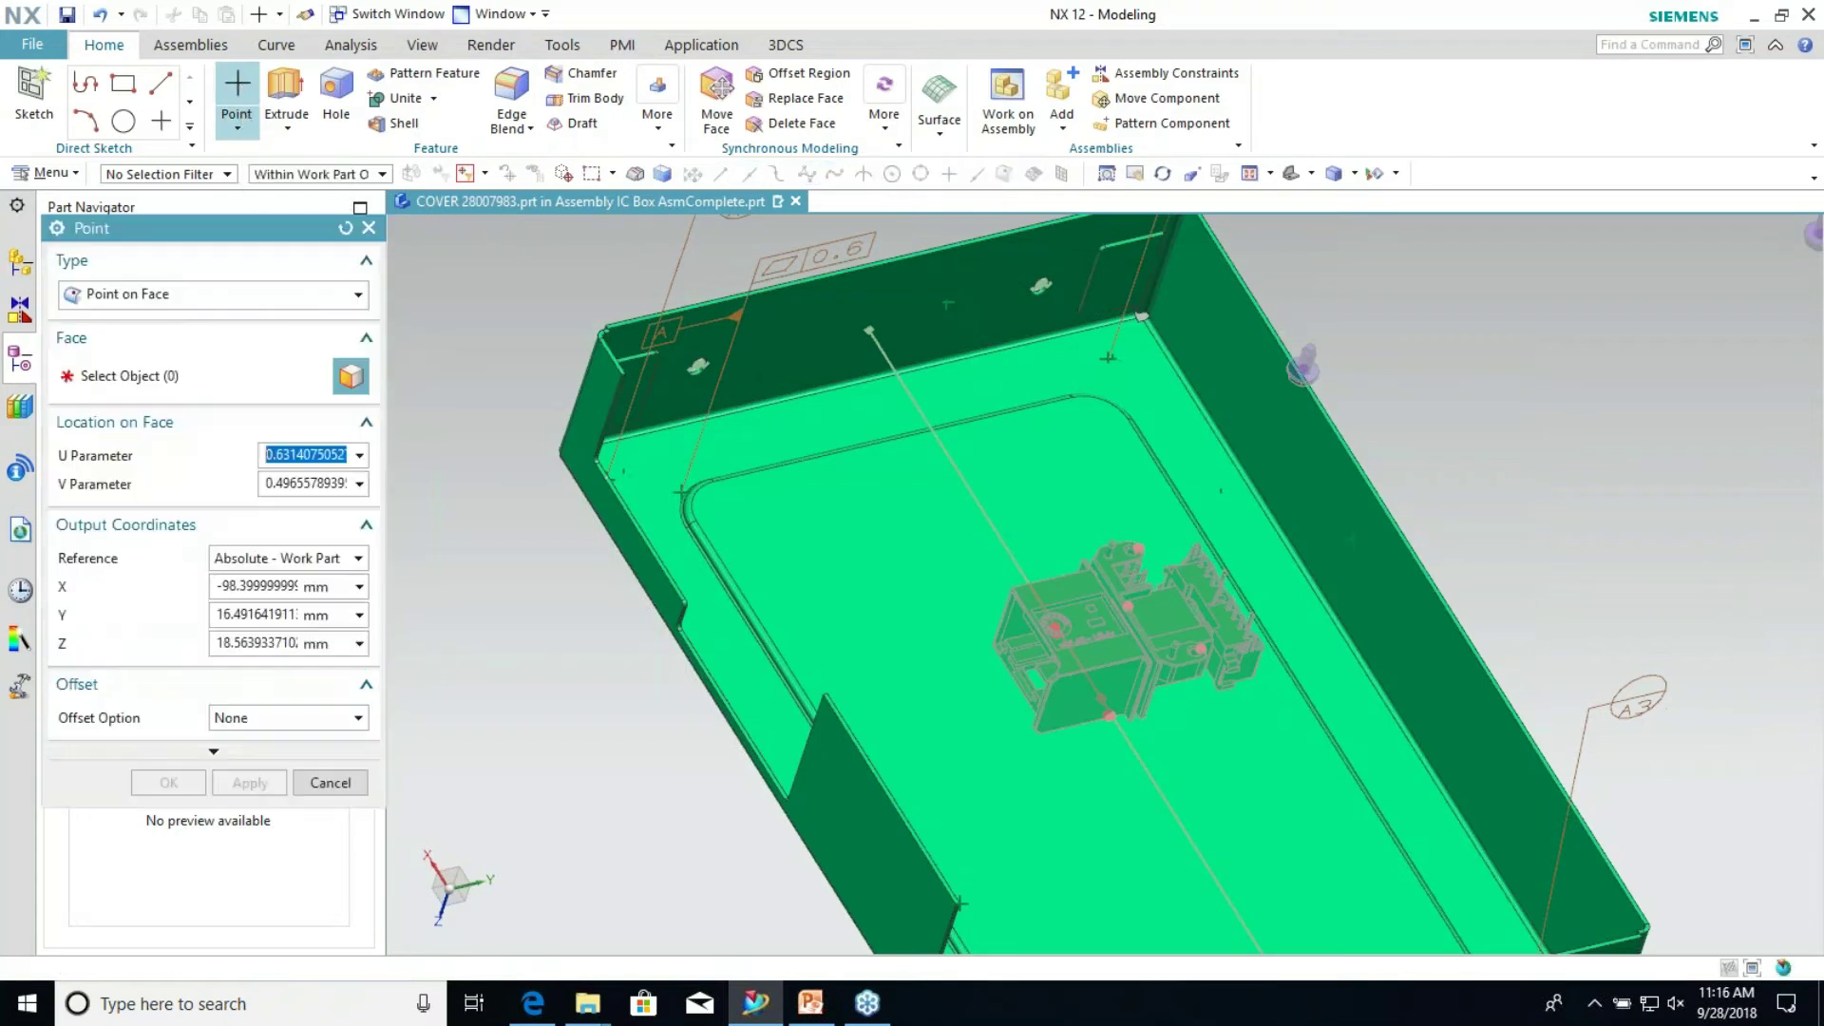
pyautogui.click(204, 298)
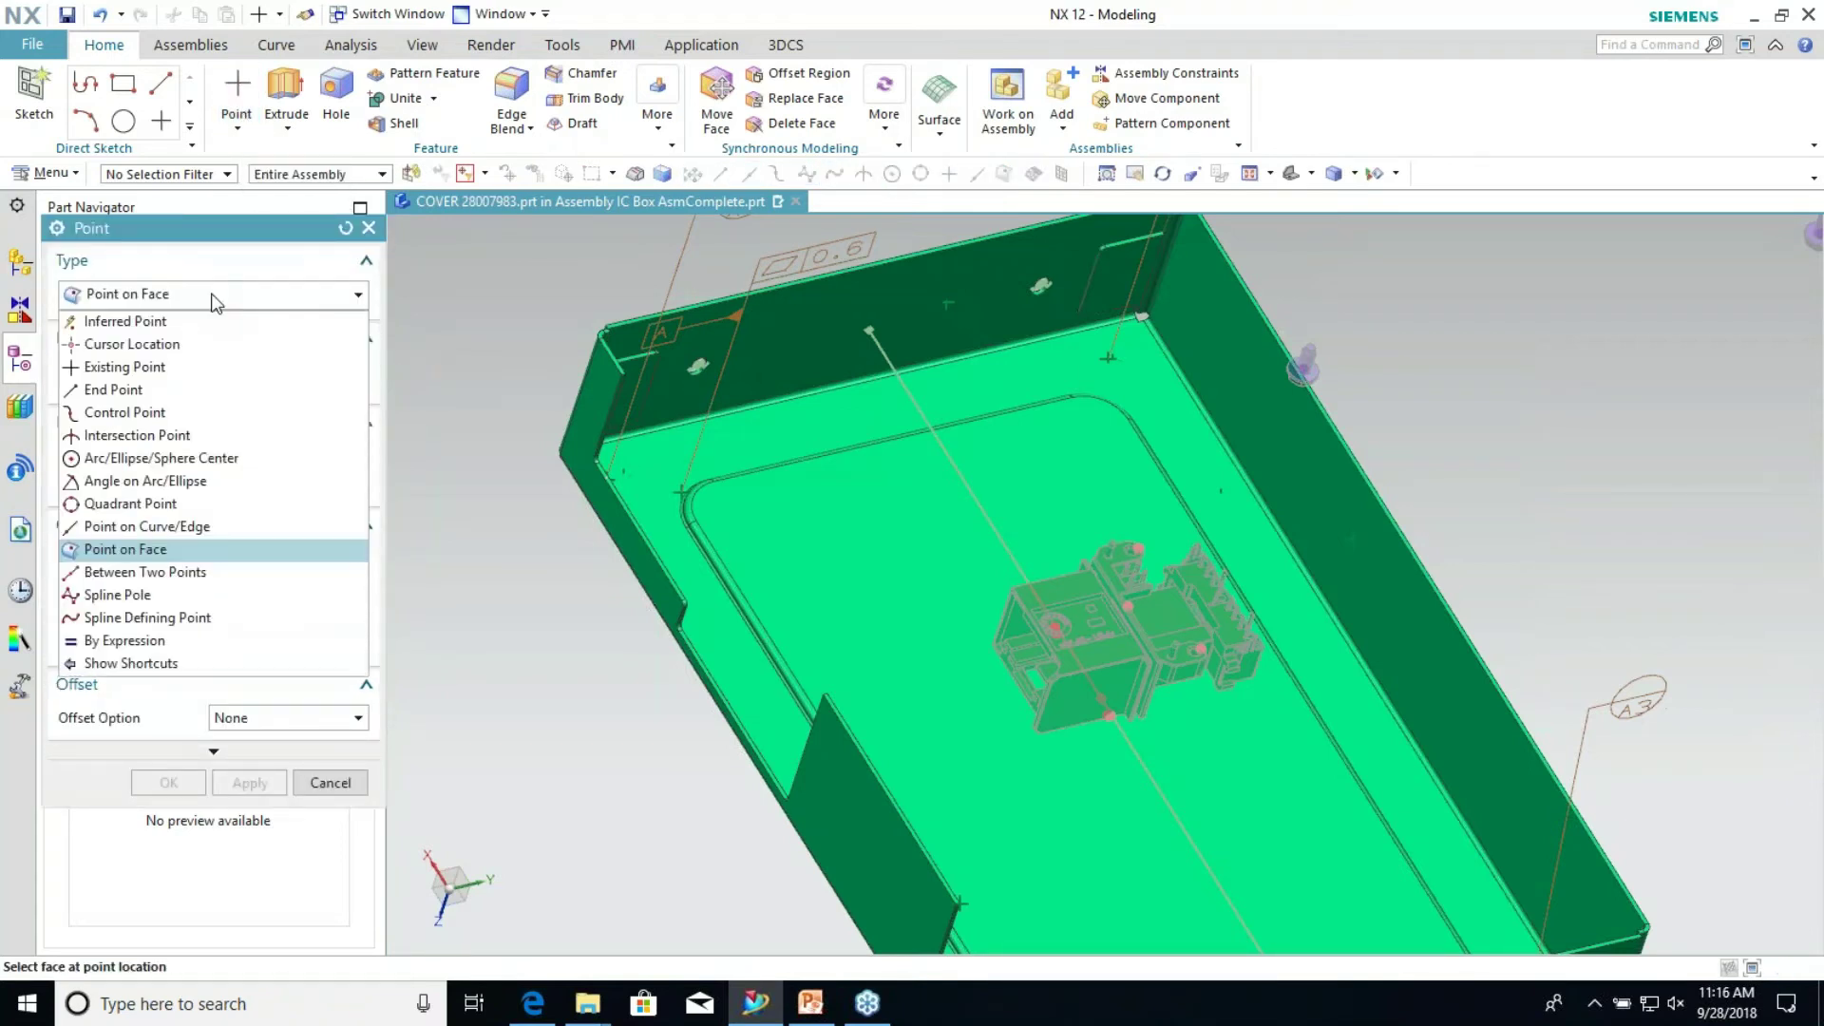
pyautogui.click(166, 557)
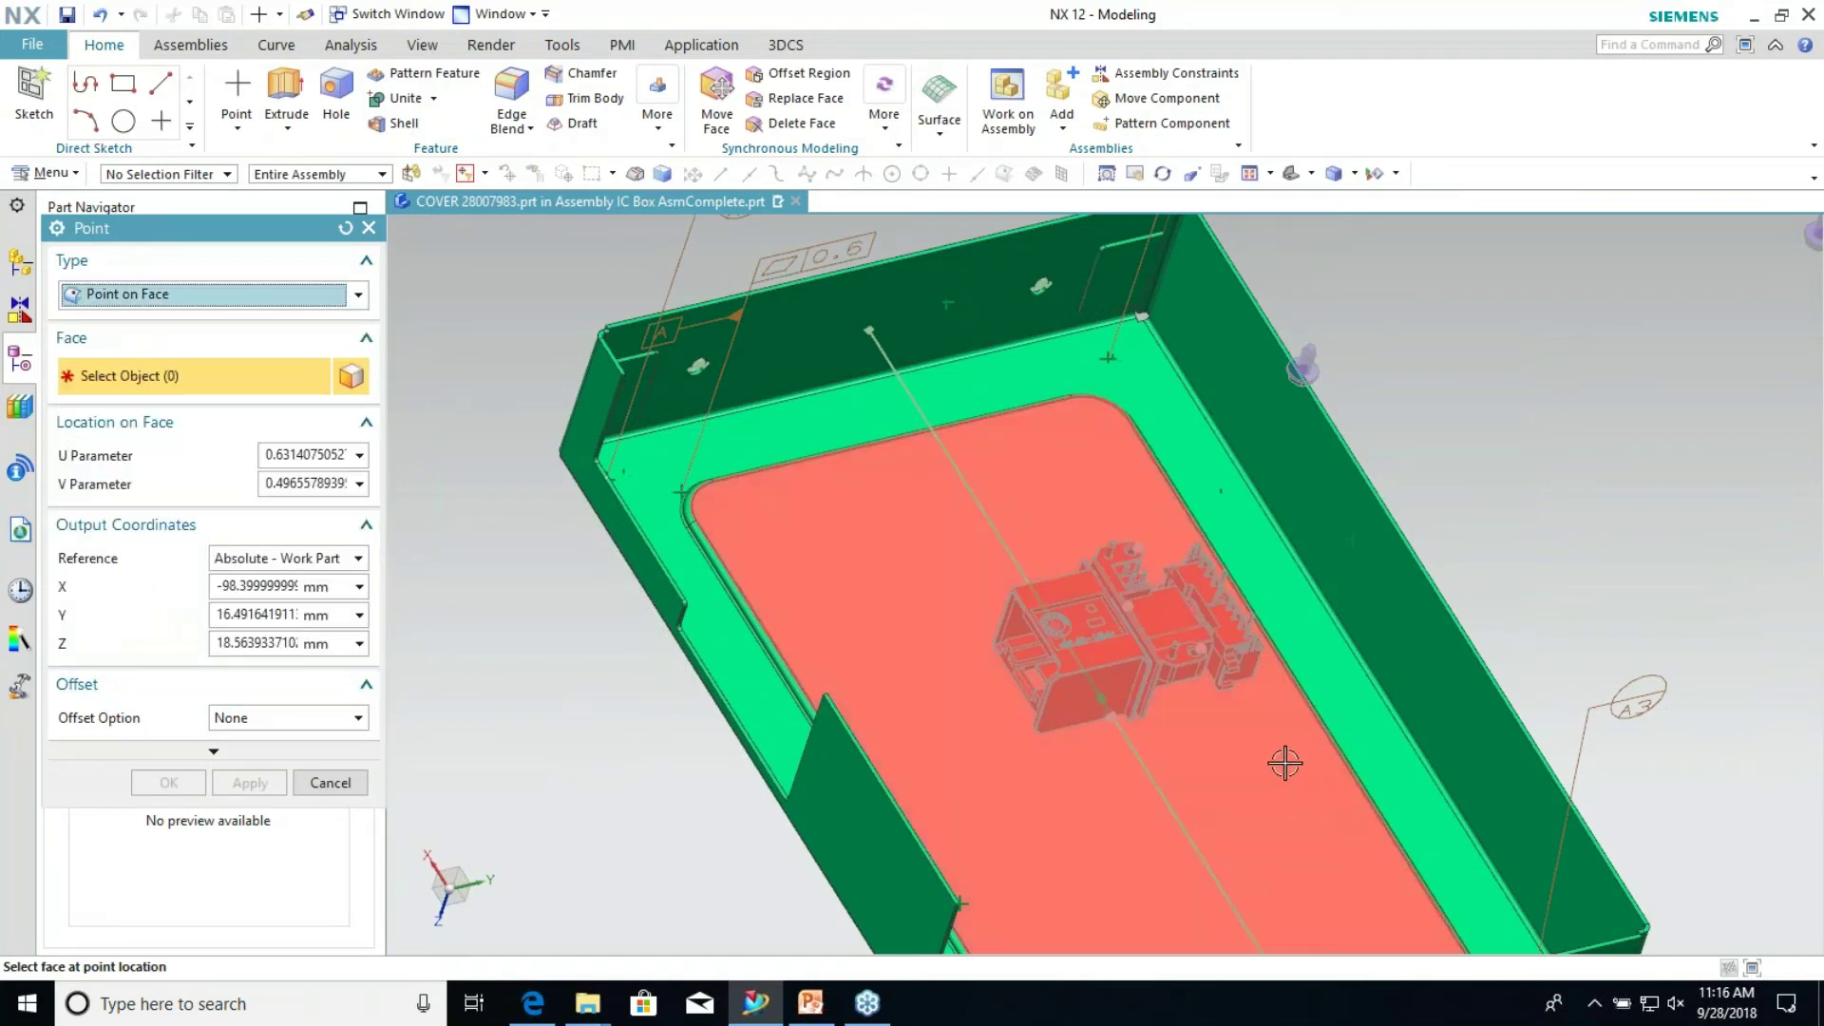
pyautogui.moveTo(1285, 780); pyautogui.dragTo(1074, 453, button='middle')
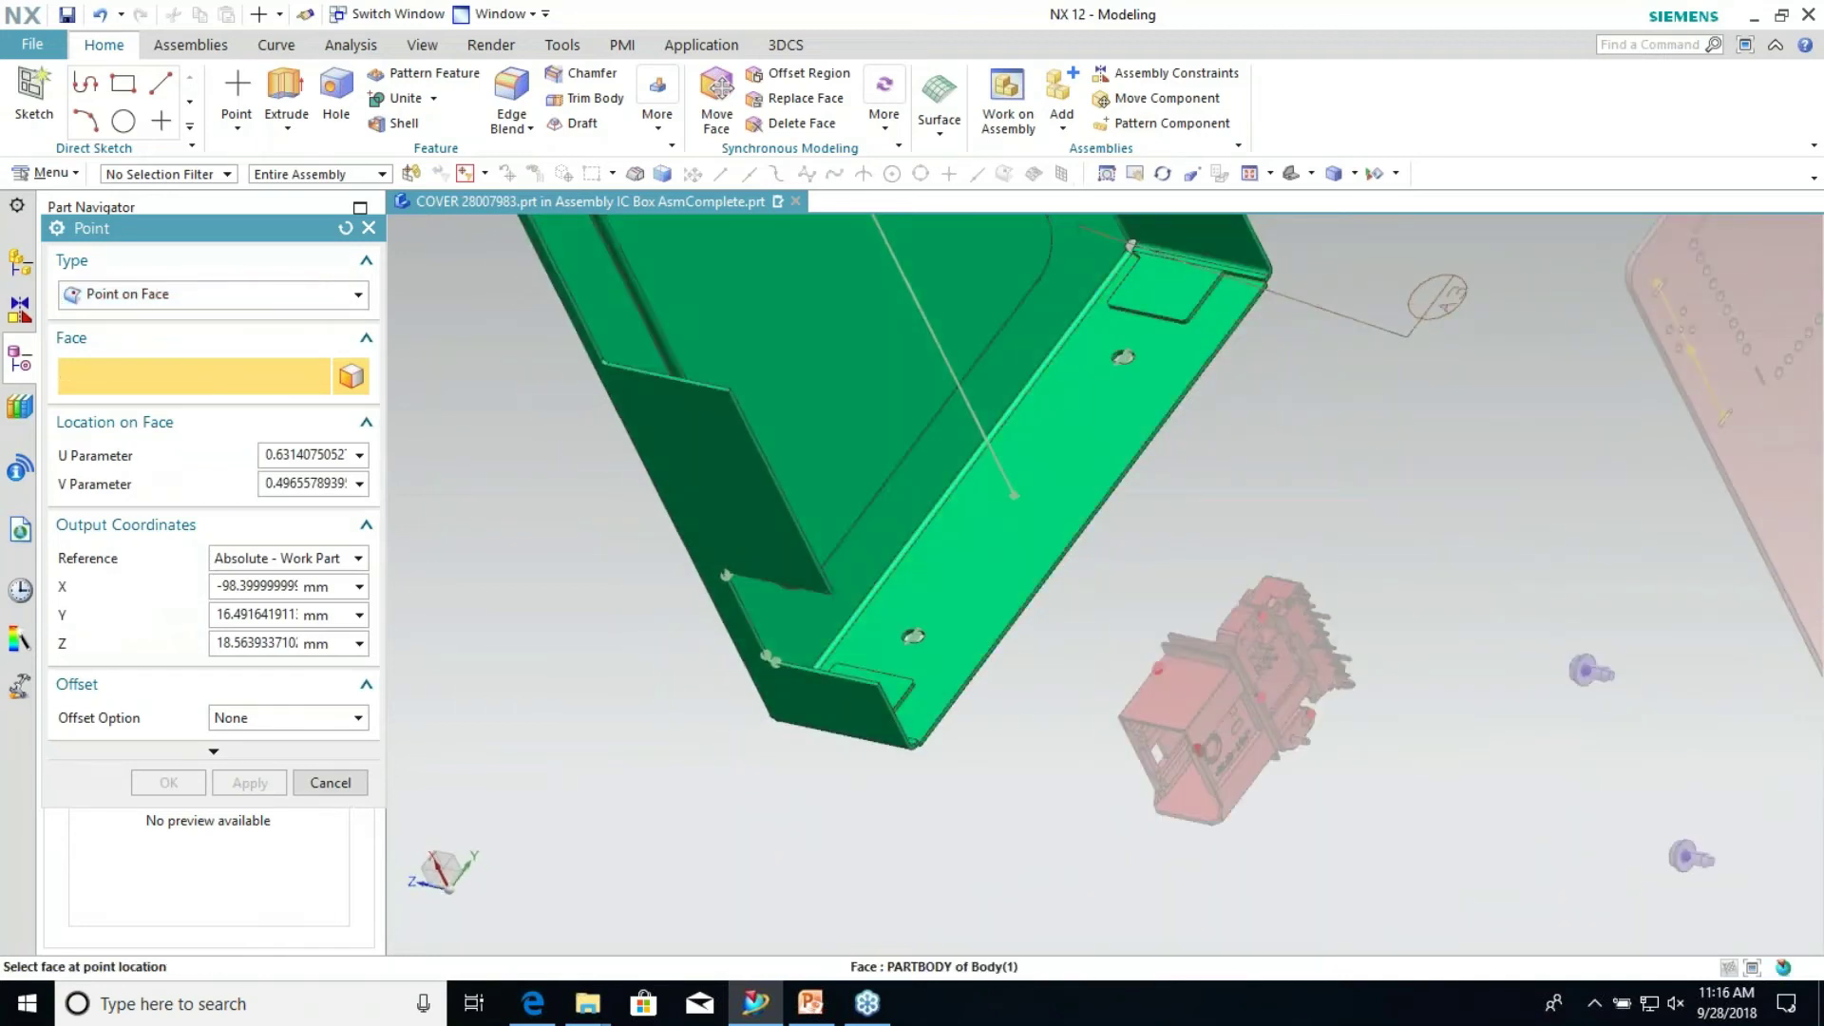
pyautogui.click(1059, 432)
pyautogui.click(957, 577)
pyautogui.click(1038, 448)
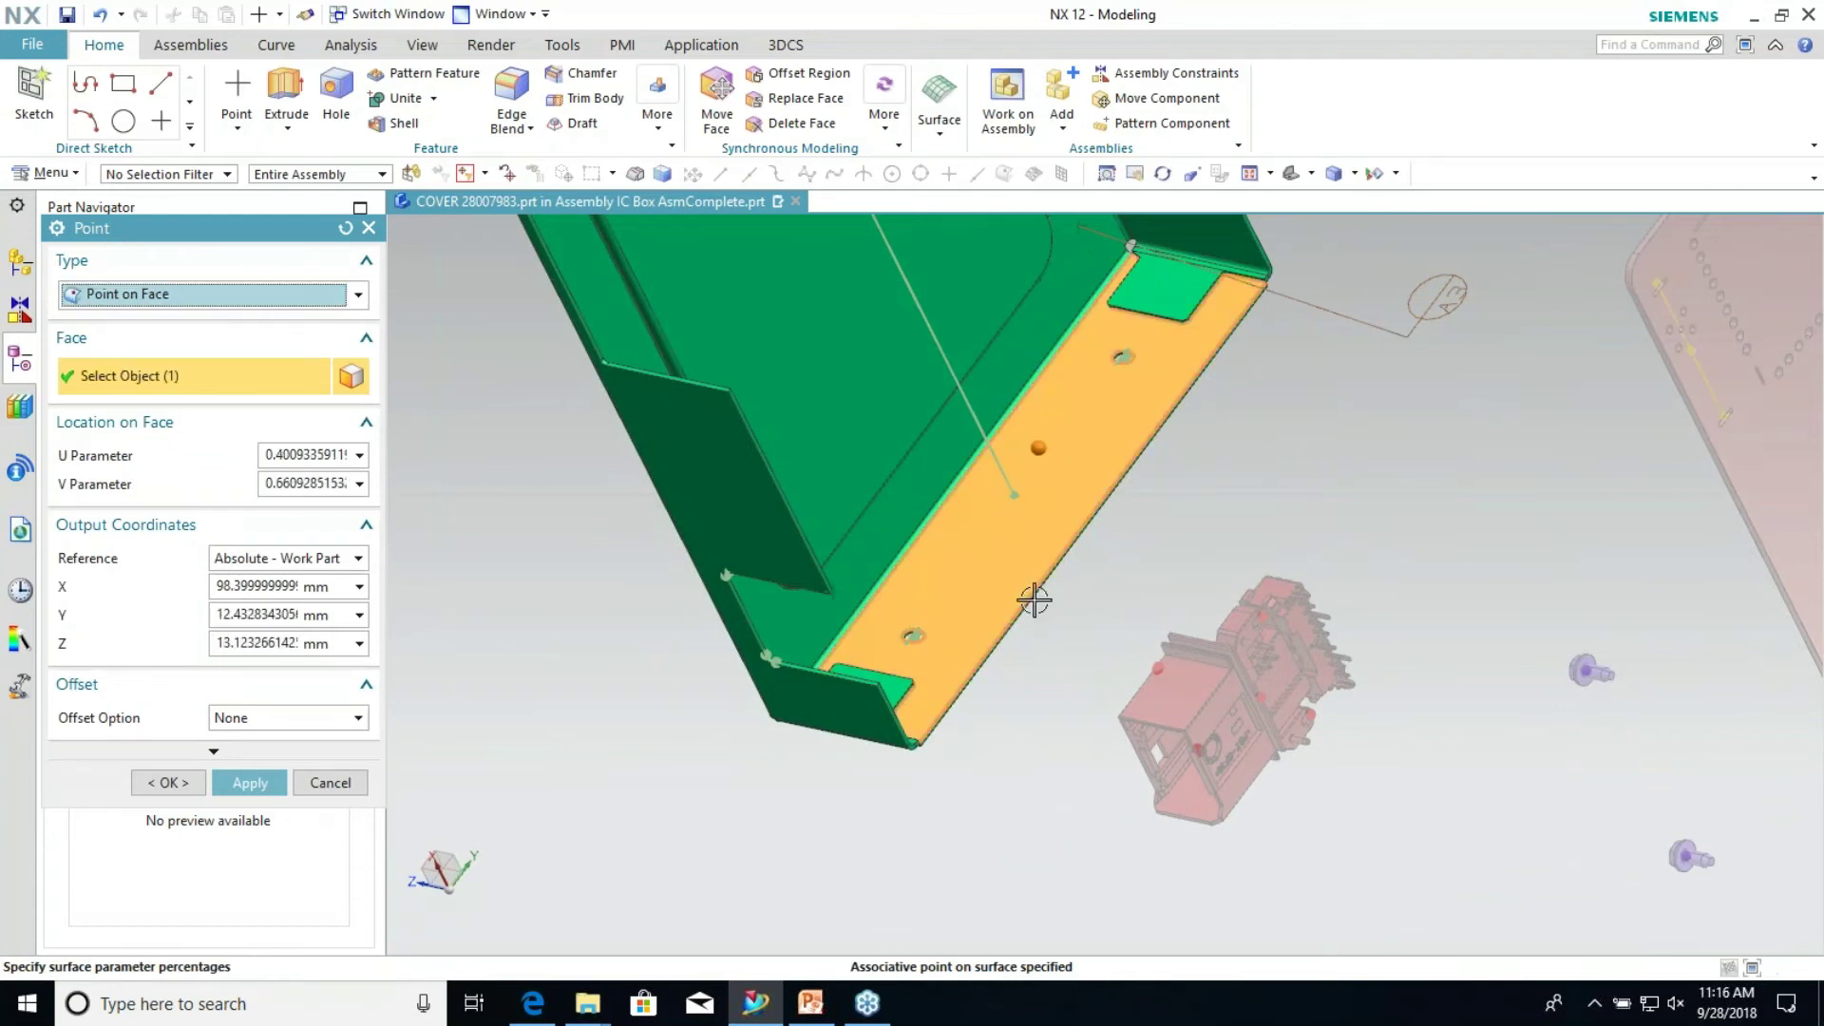
pyautogui.click(249, 782)
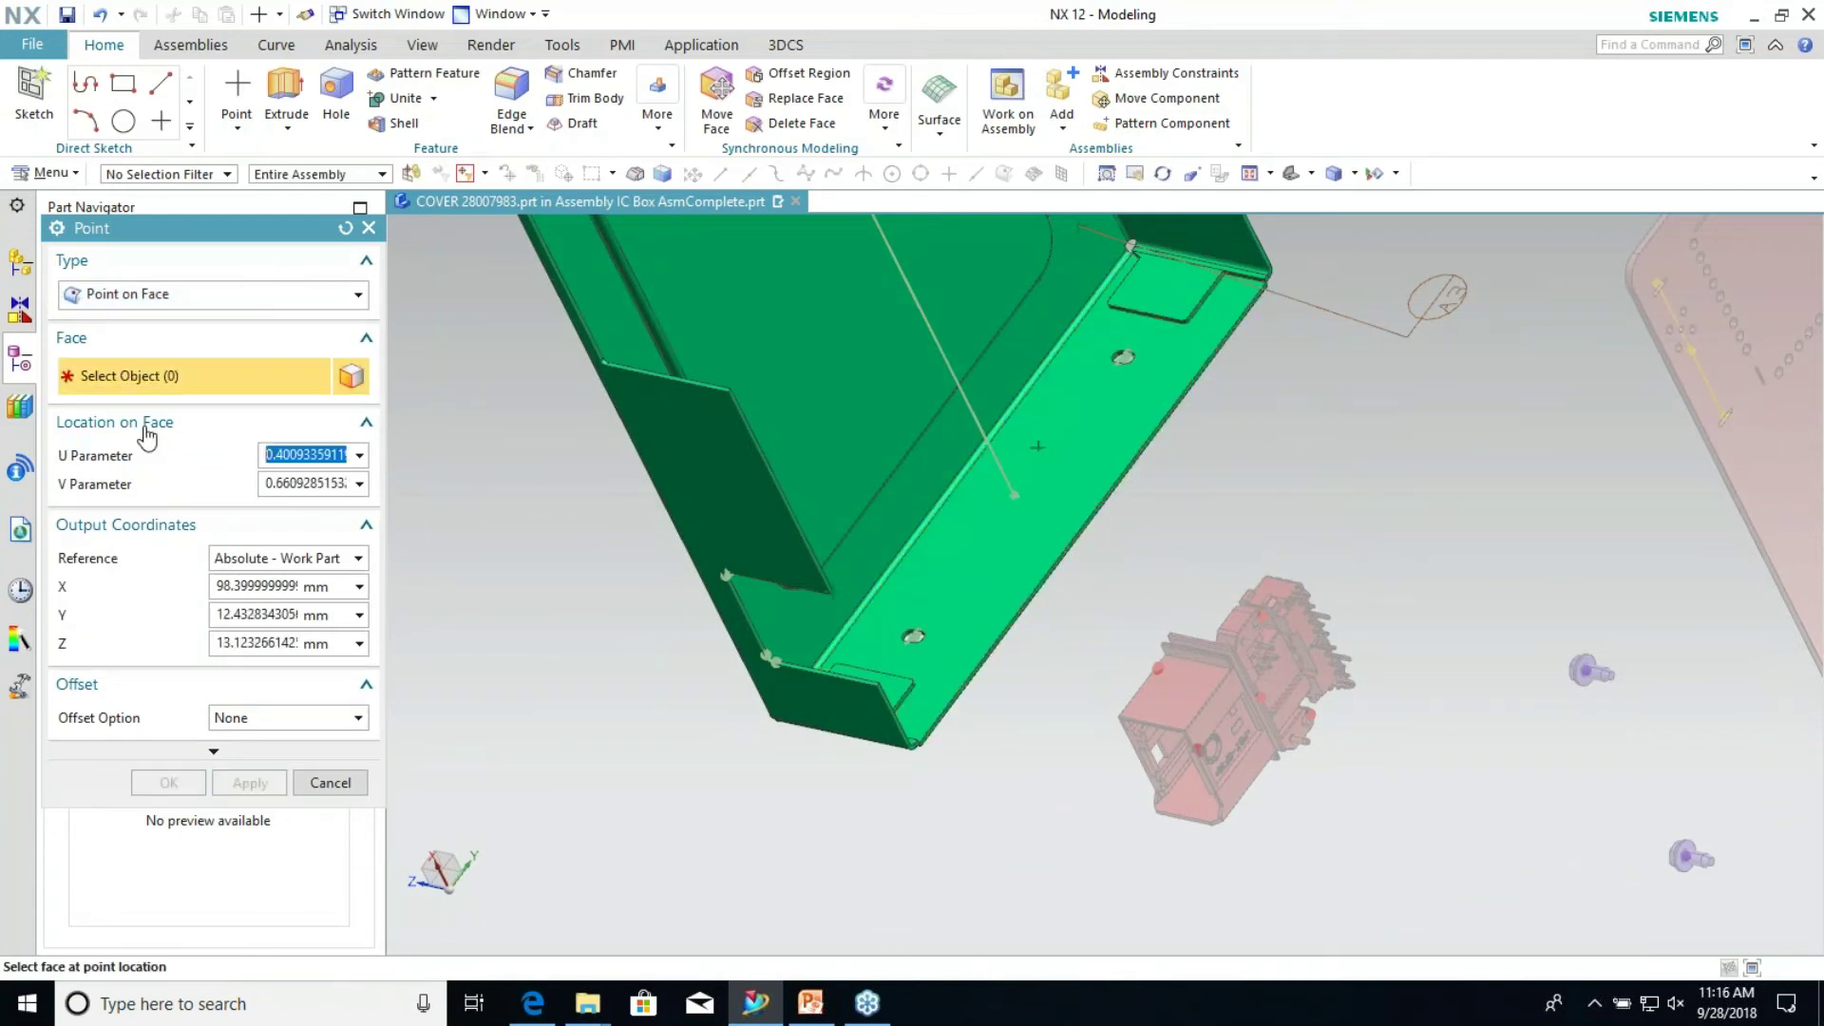
pyautogui.click(330, 783)
# Make the IC Box assembly the work part and turn on See-Thru All
pyautogui.moveTo(997, 589); pyautogui.dragTo(884, 451, button='middle')
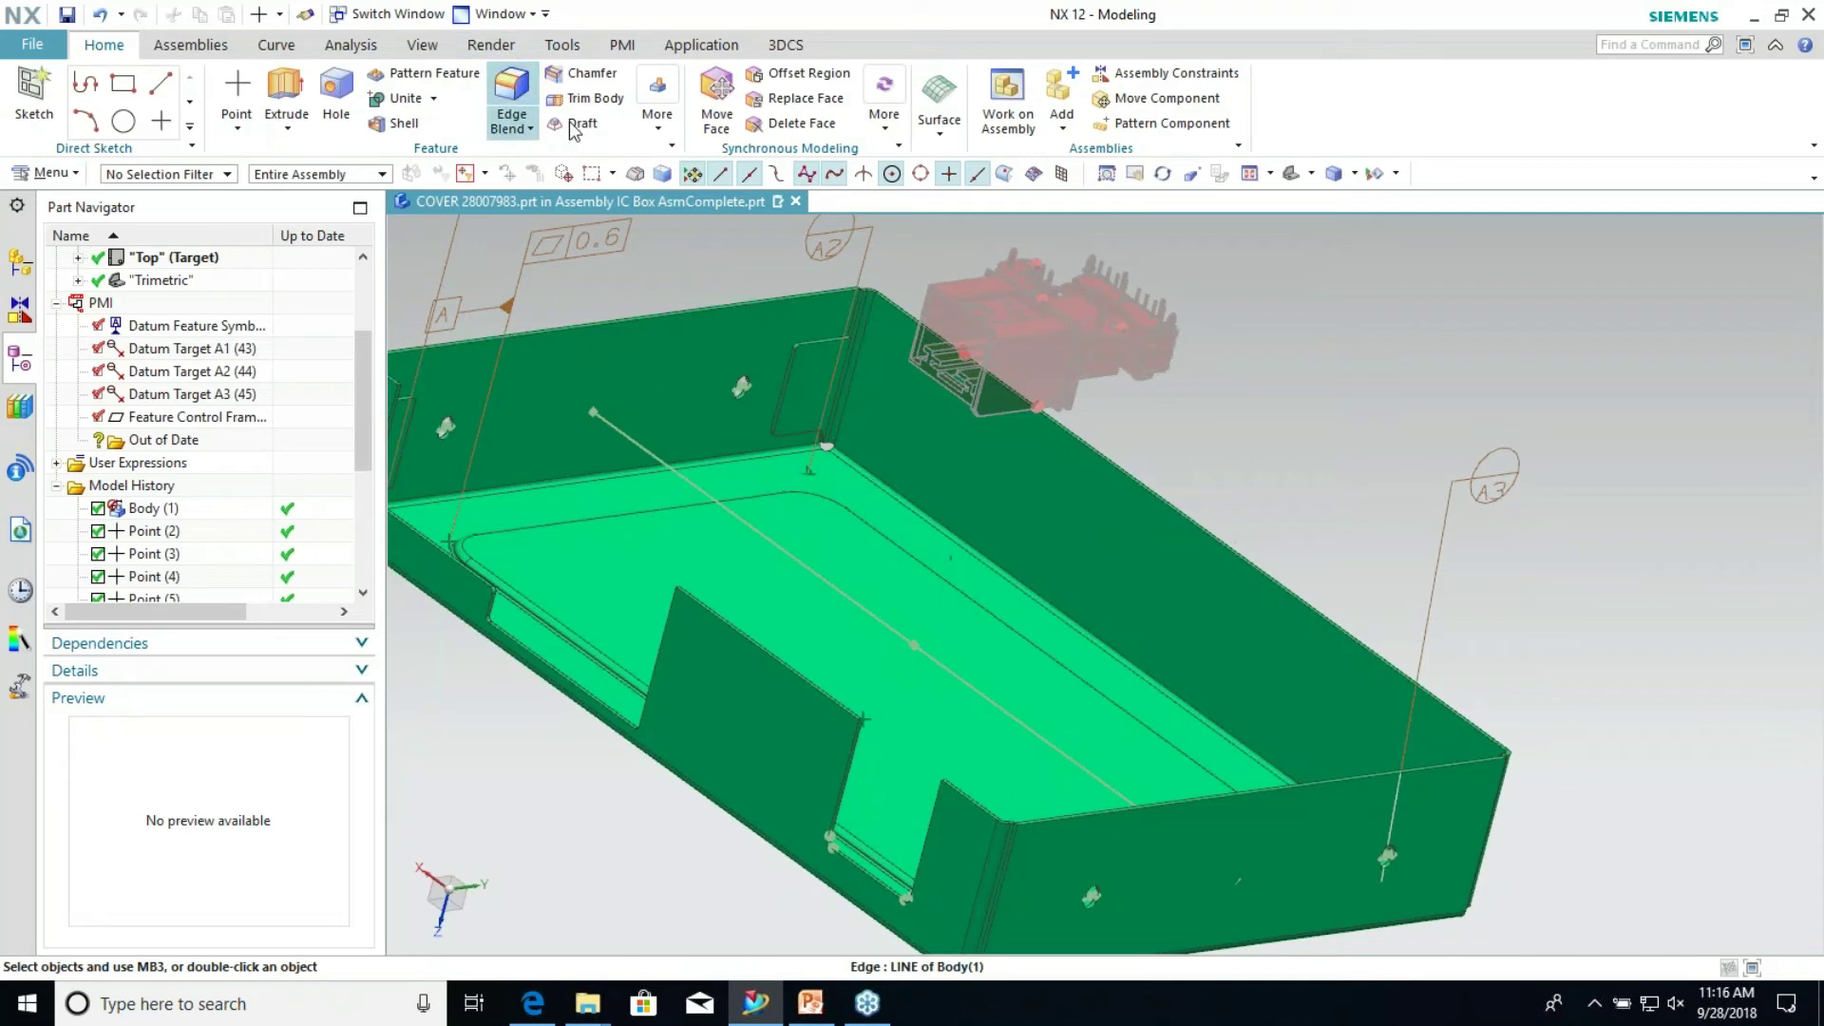
pyautogui.click(14, 265)
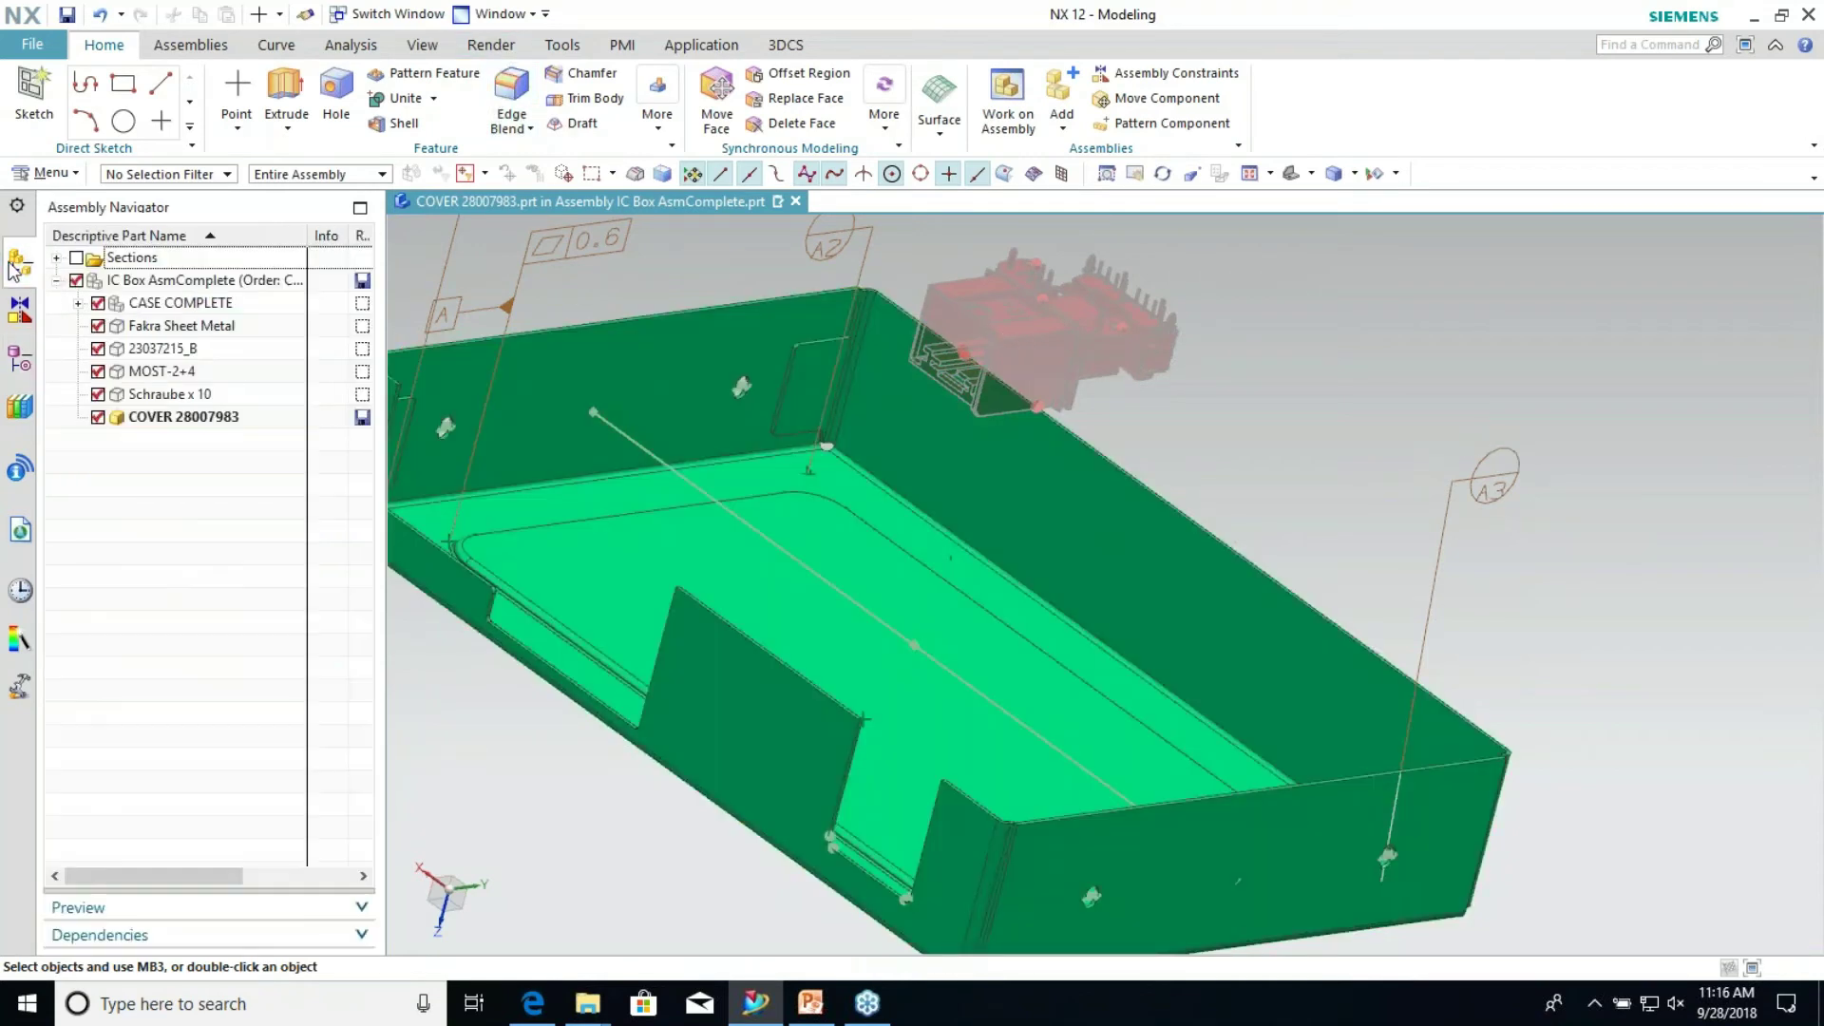
pyautogui.doubleClick(166, 285)
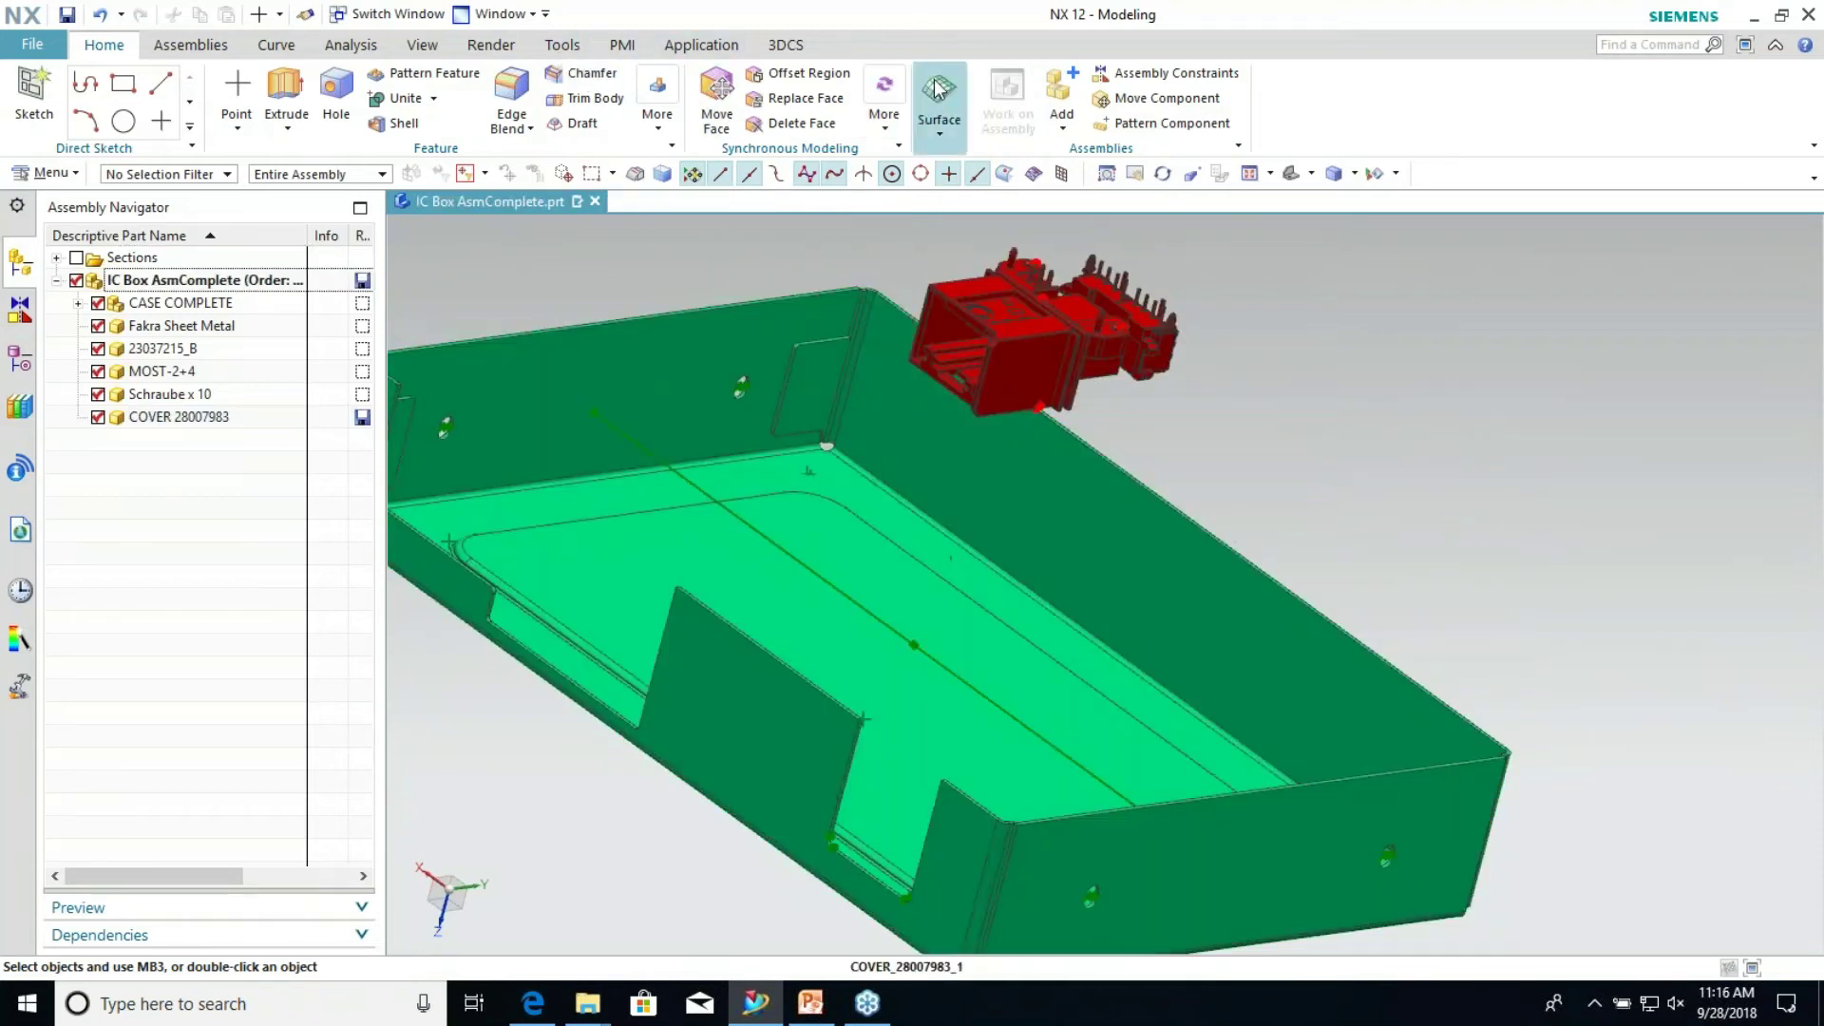
pyautogui.click(423, 45)
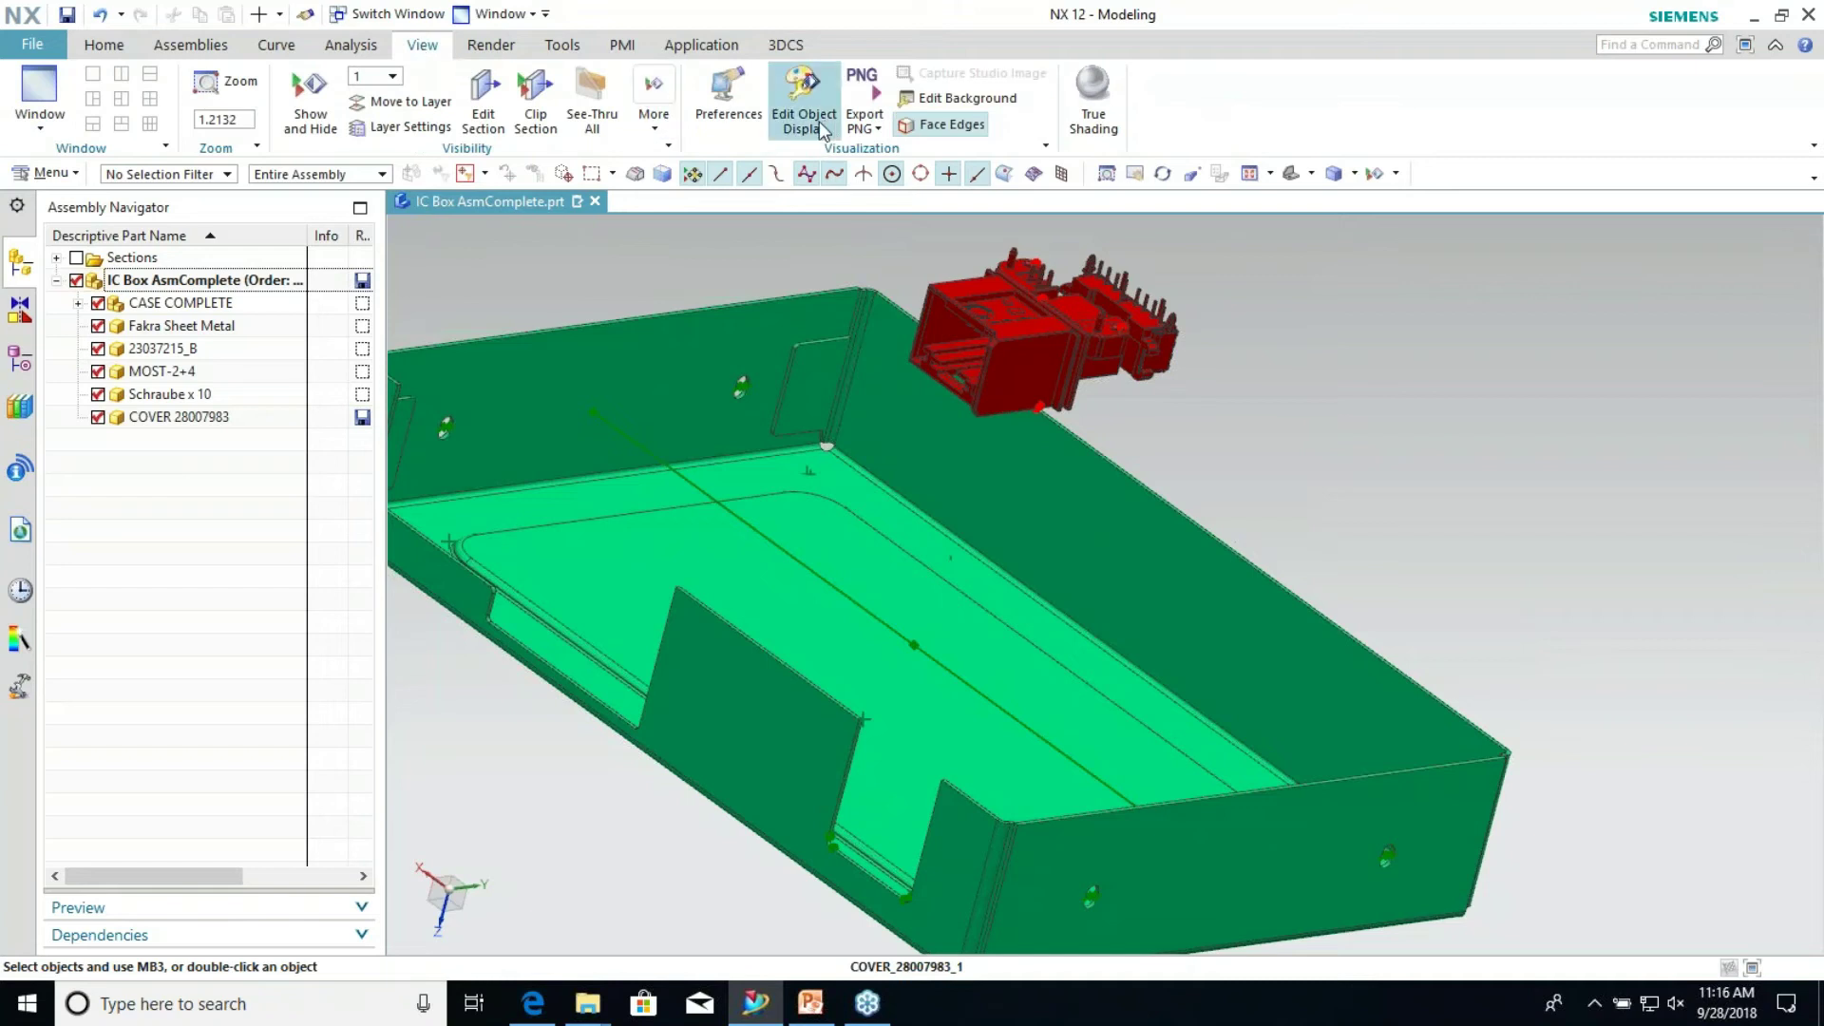
pyautogui.click(592, 95)
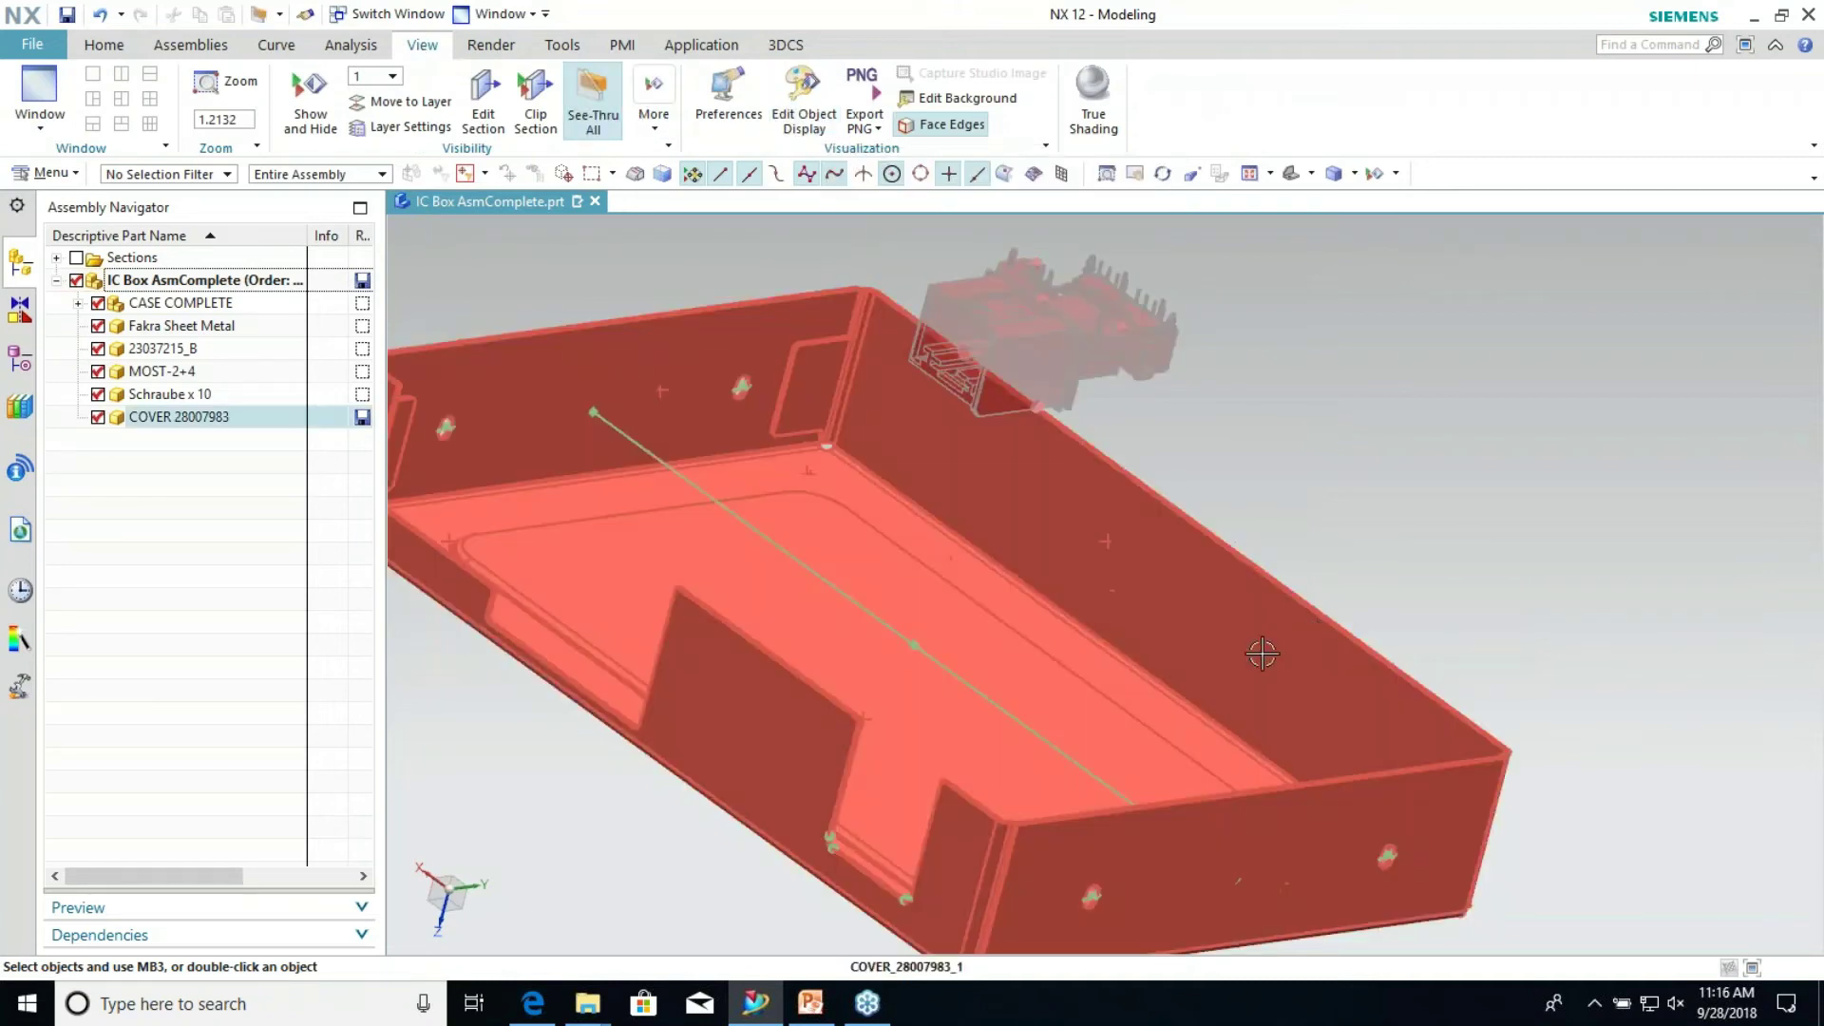
pyautogui.moveTo(1152, 505)
pyautogui.mouseDown(button='middle')
pyautogui.moveTo(1124, 494)
pyautogui.moveTo(1179, 485)
pyautogui.mouseUp(button='middle')
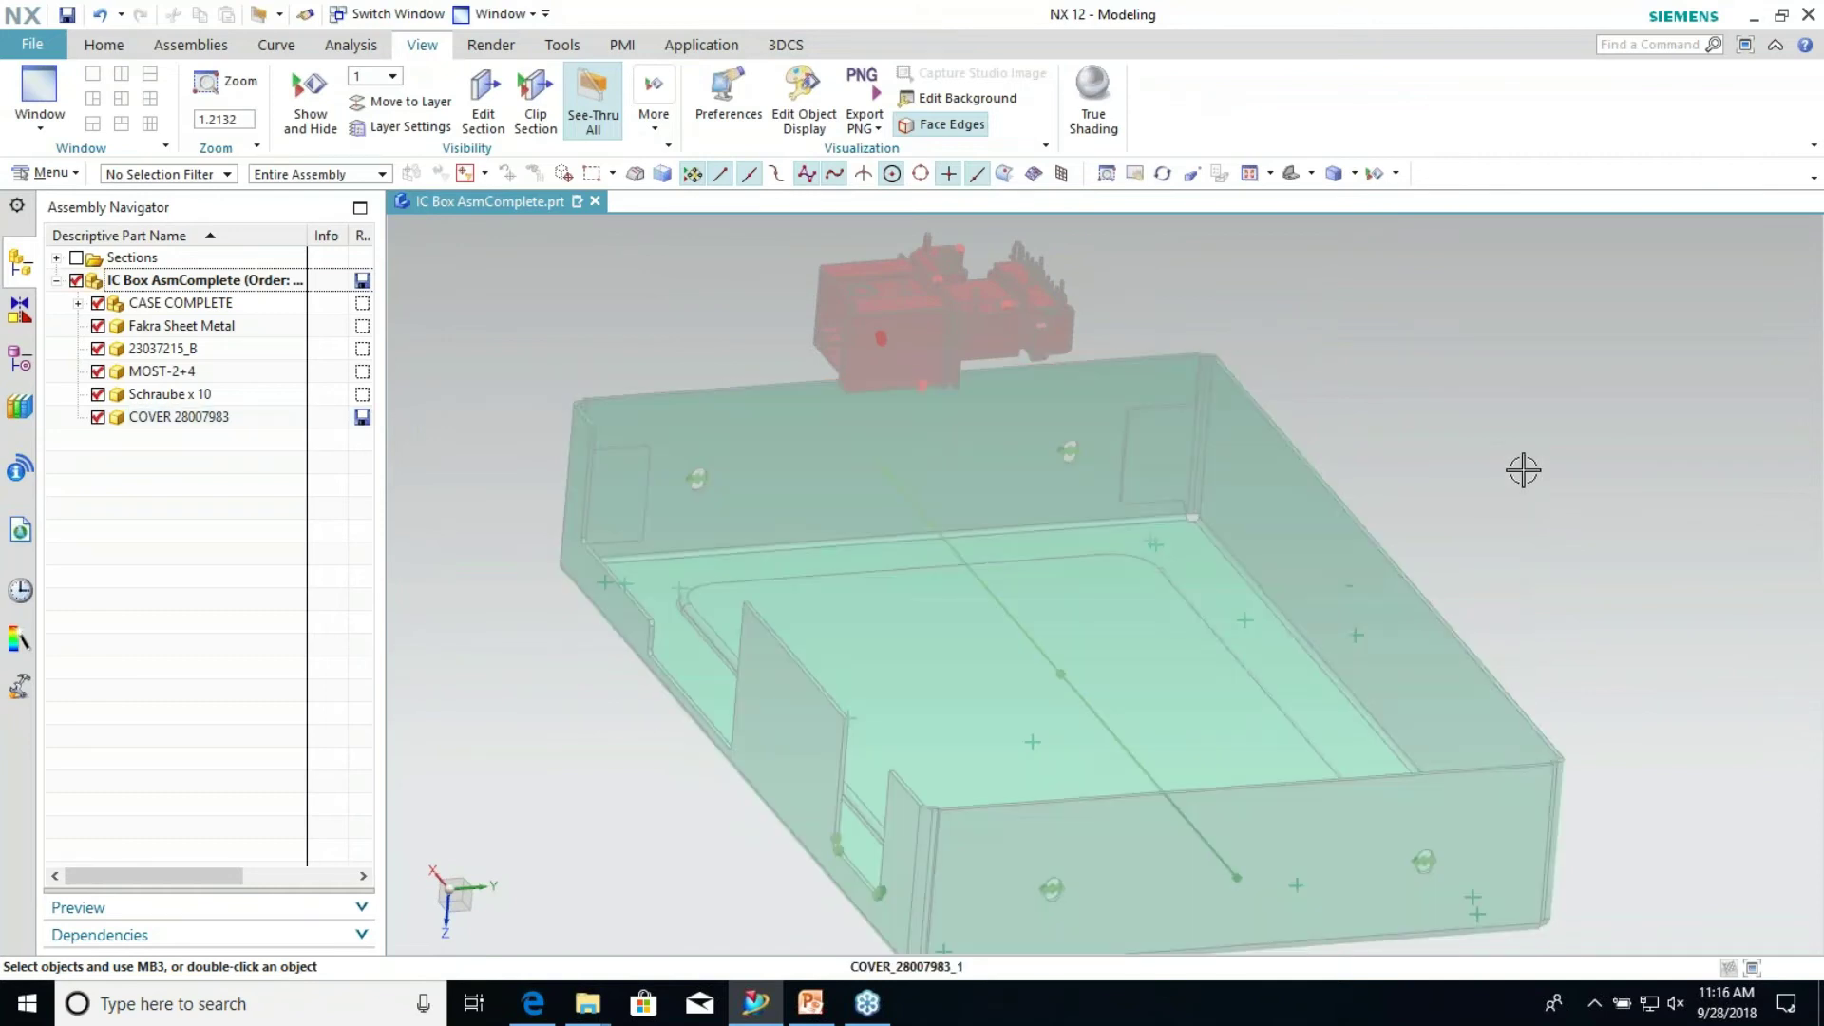
# Turn off See-Thru All and make COVER 28007983 the work part
pyautogui.click(1348, 538)
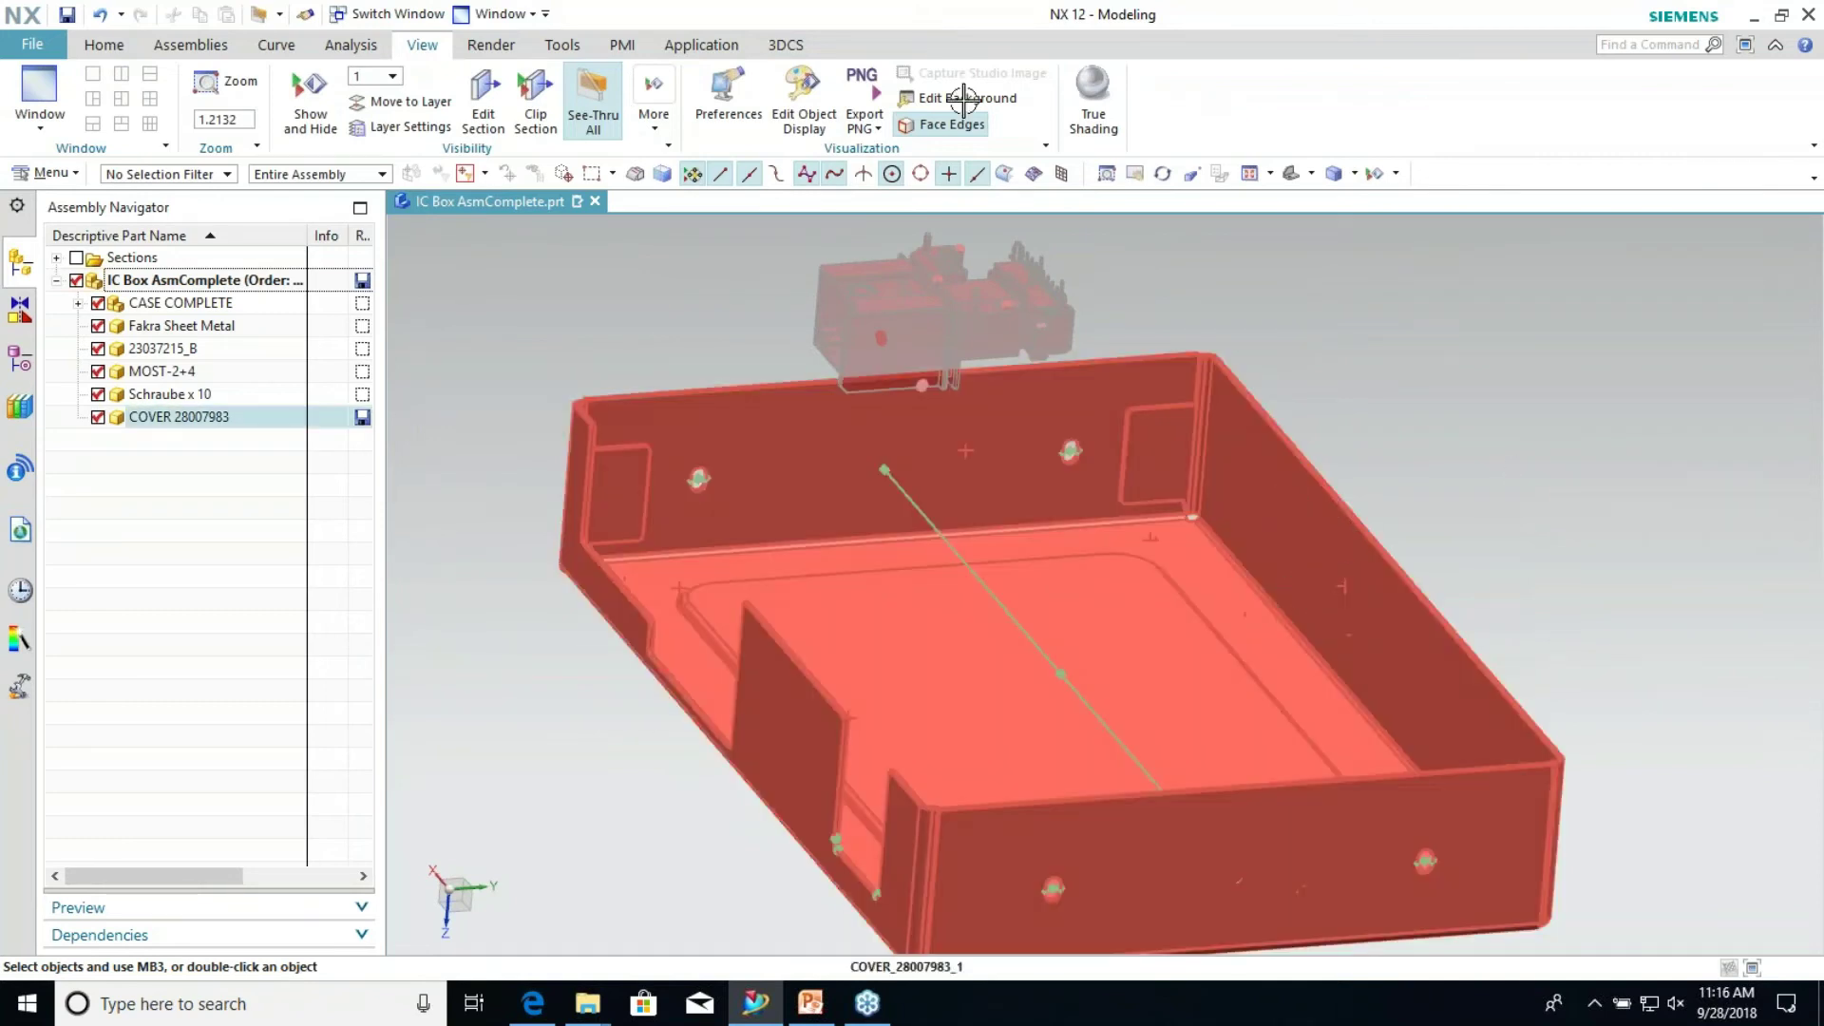
pyautogui.press('Escape')
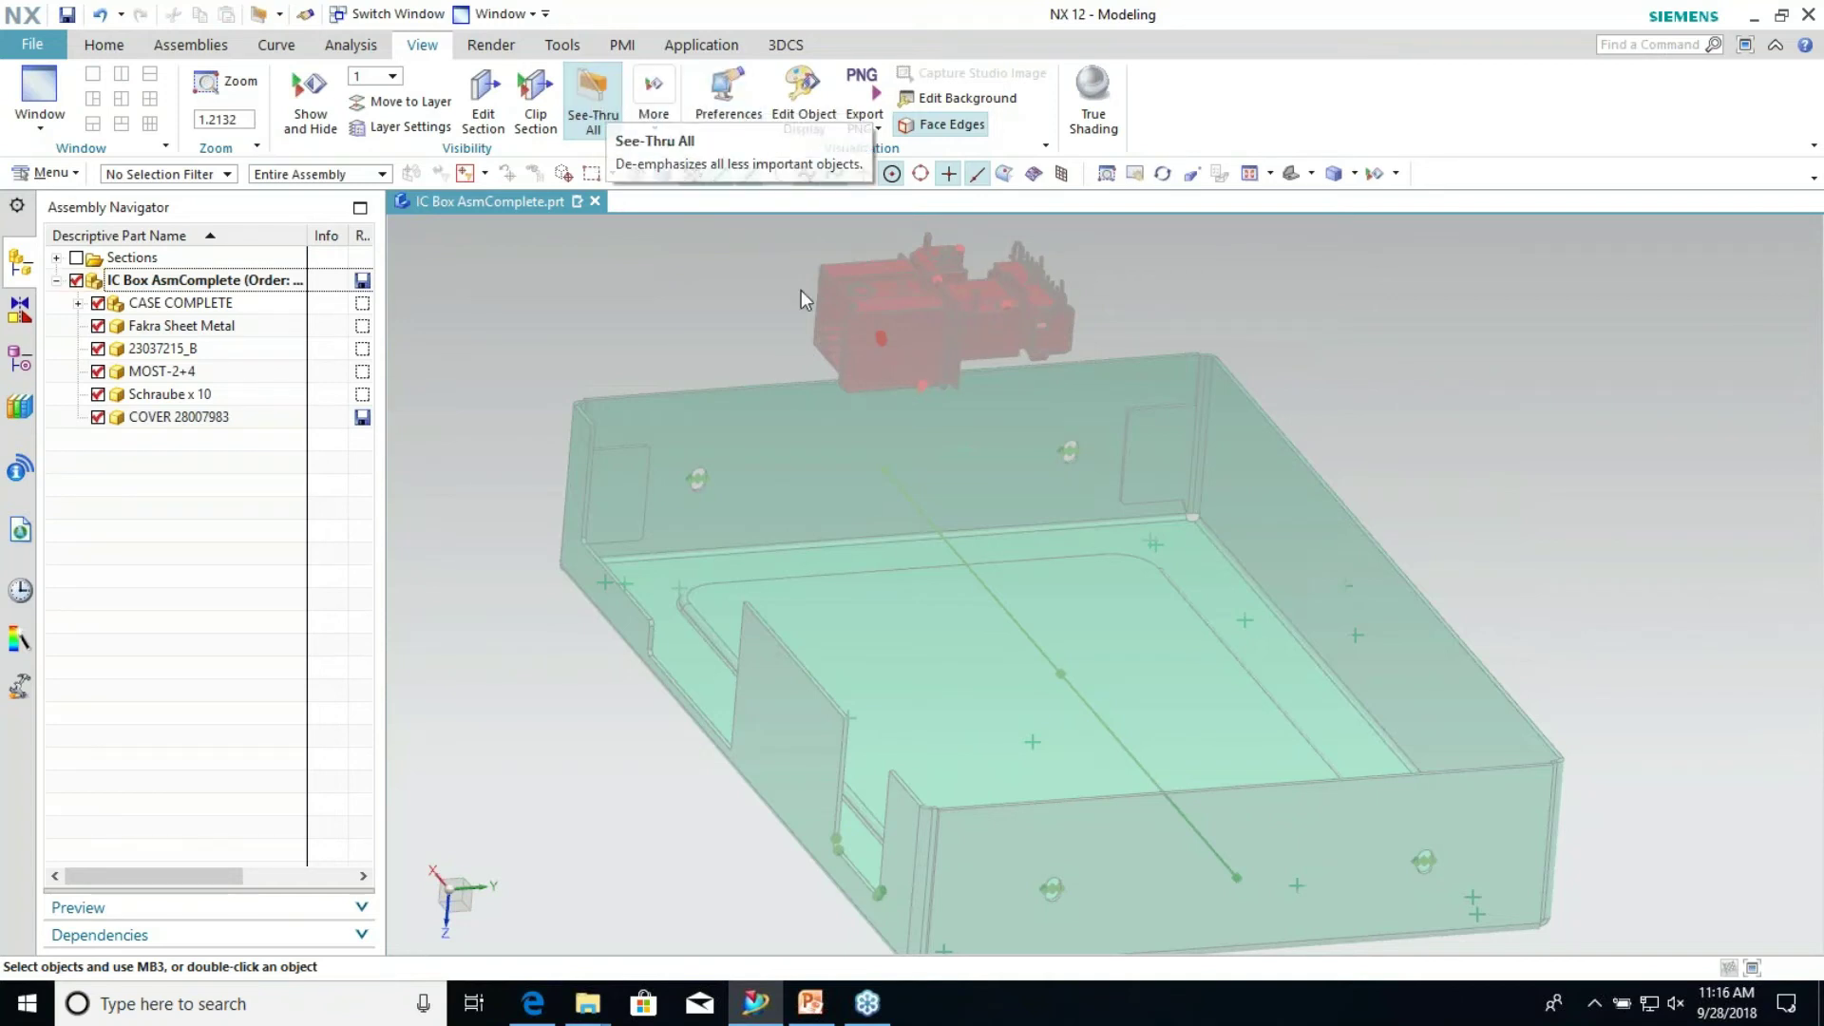
pyautogui.click(1148, 459)
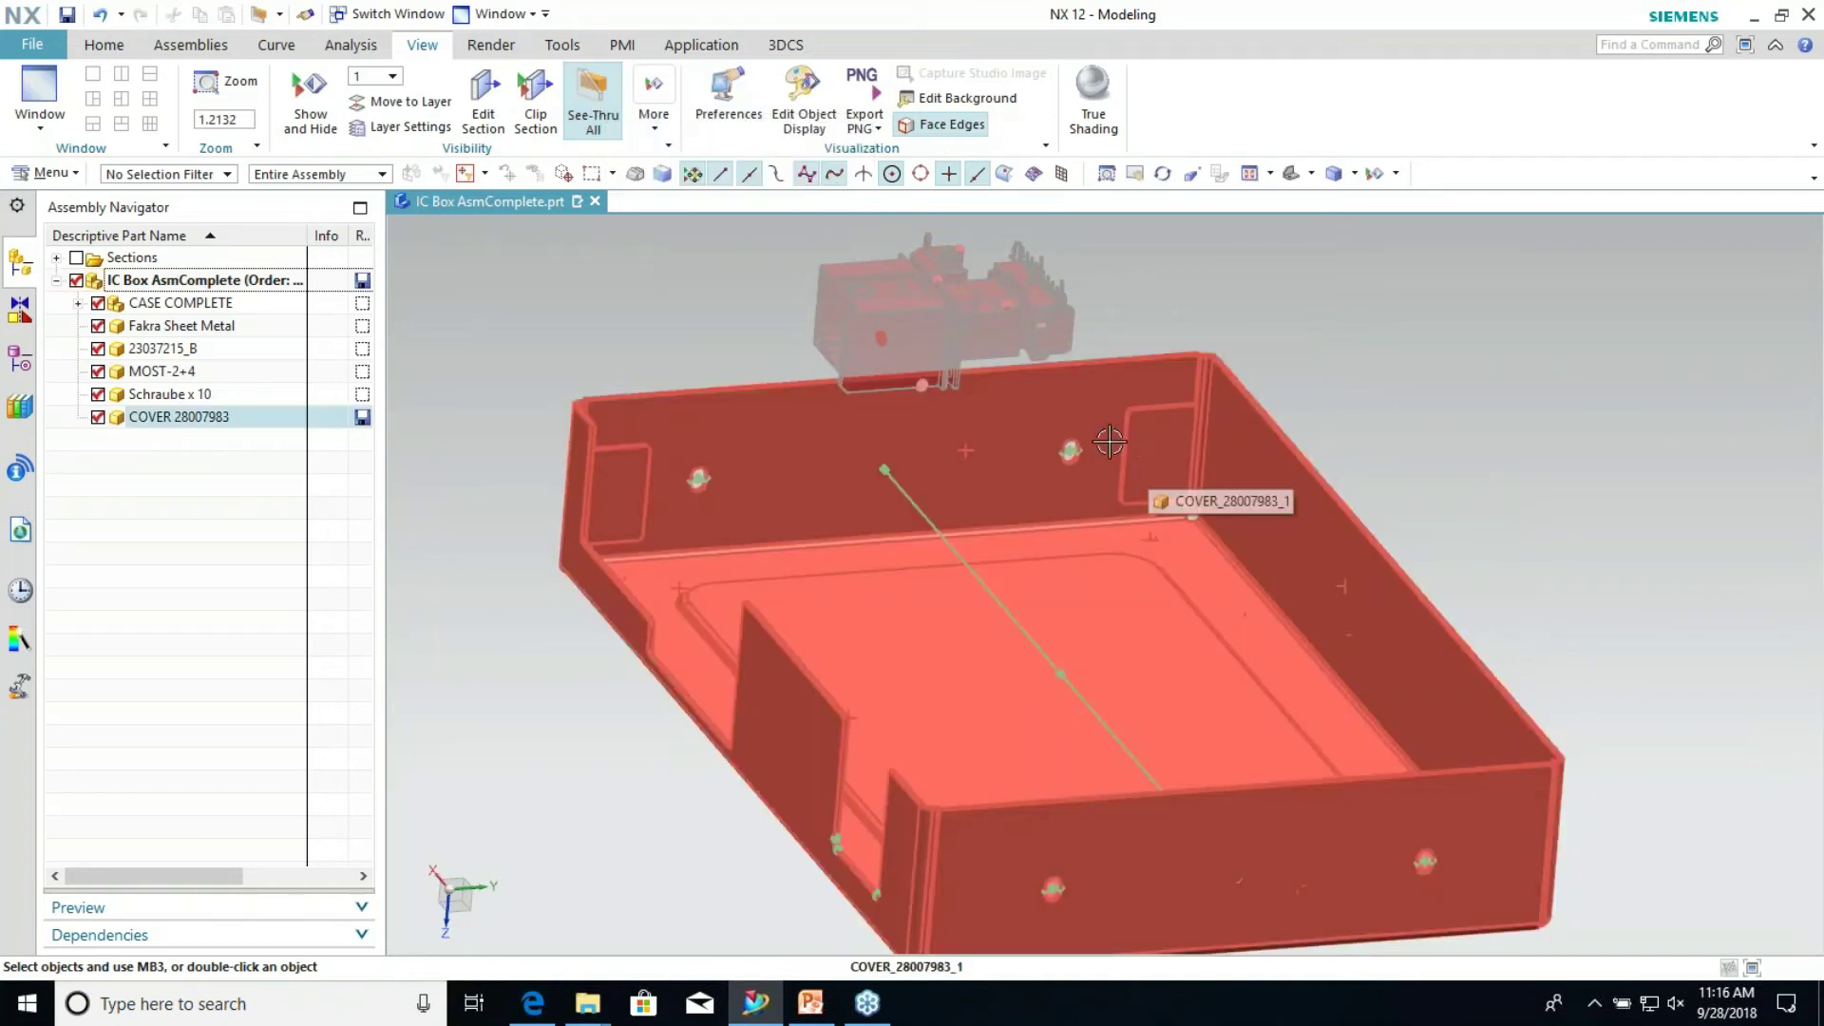
pyautogui.press('Escape')
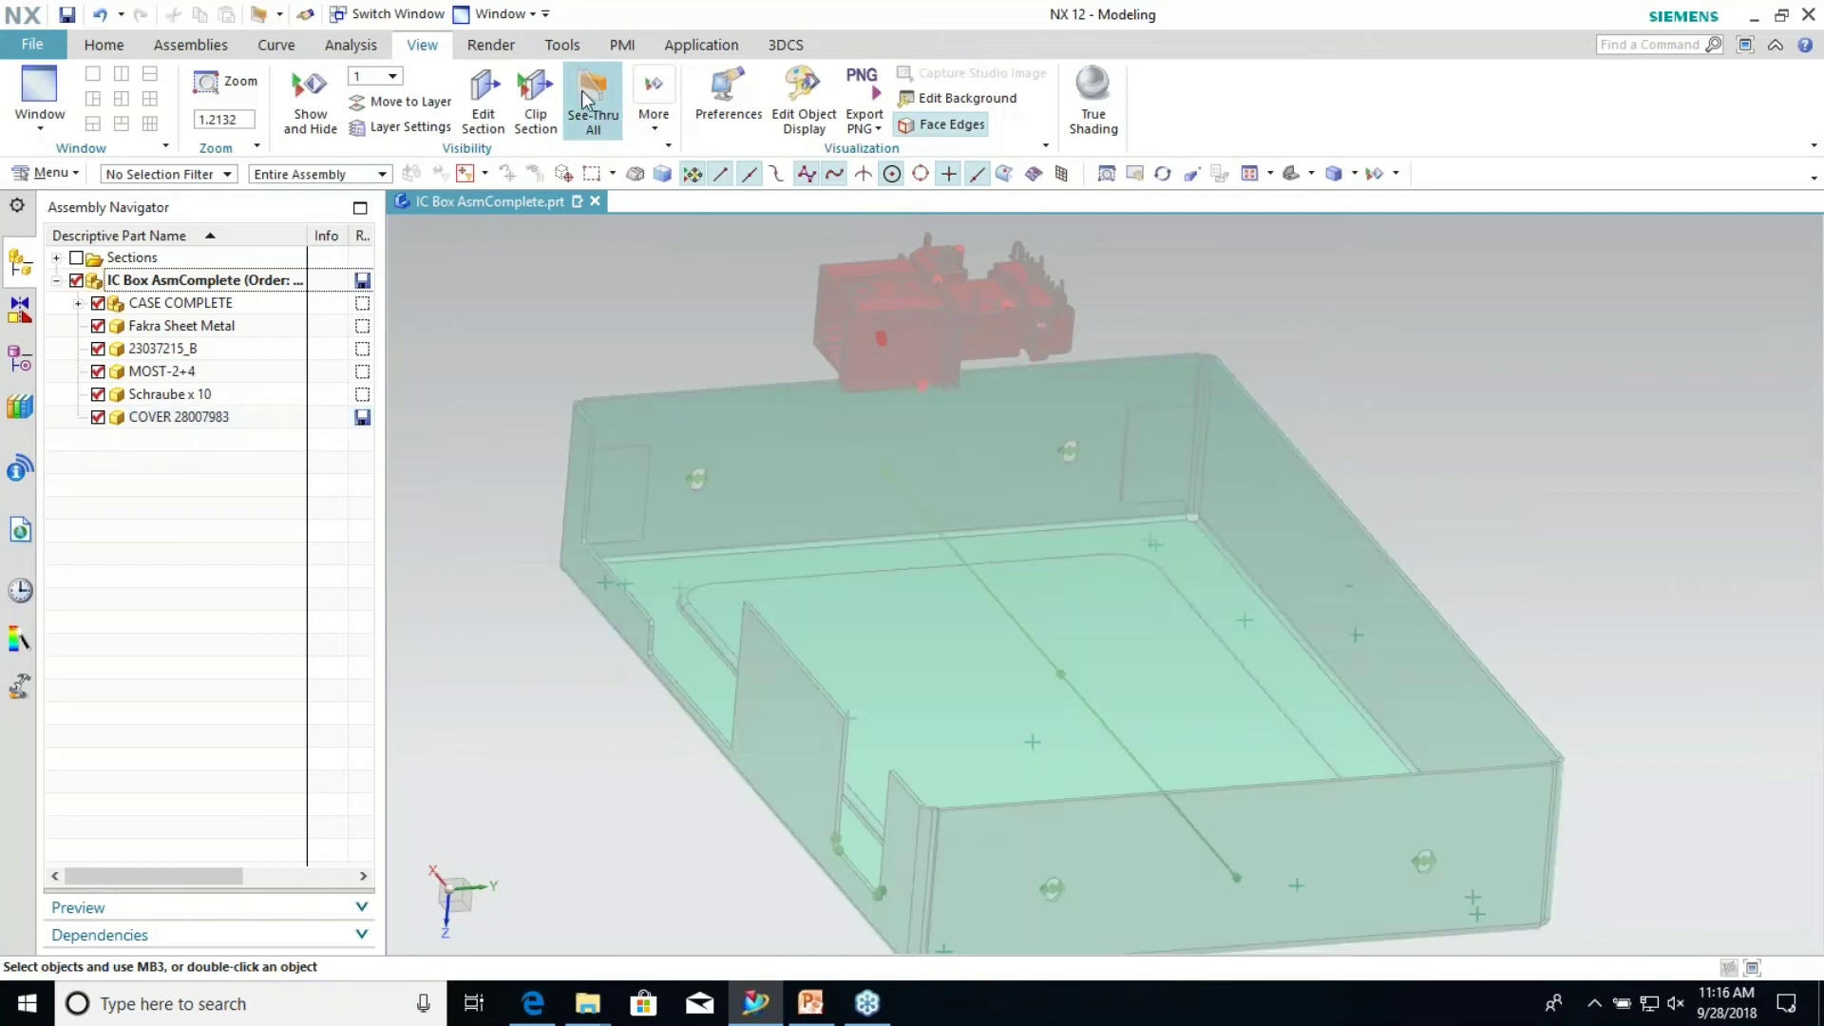
pyautogui.click(583, 92)
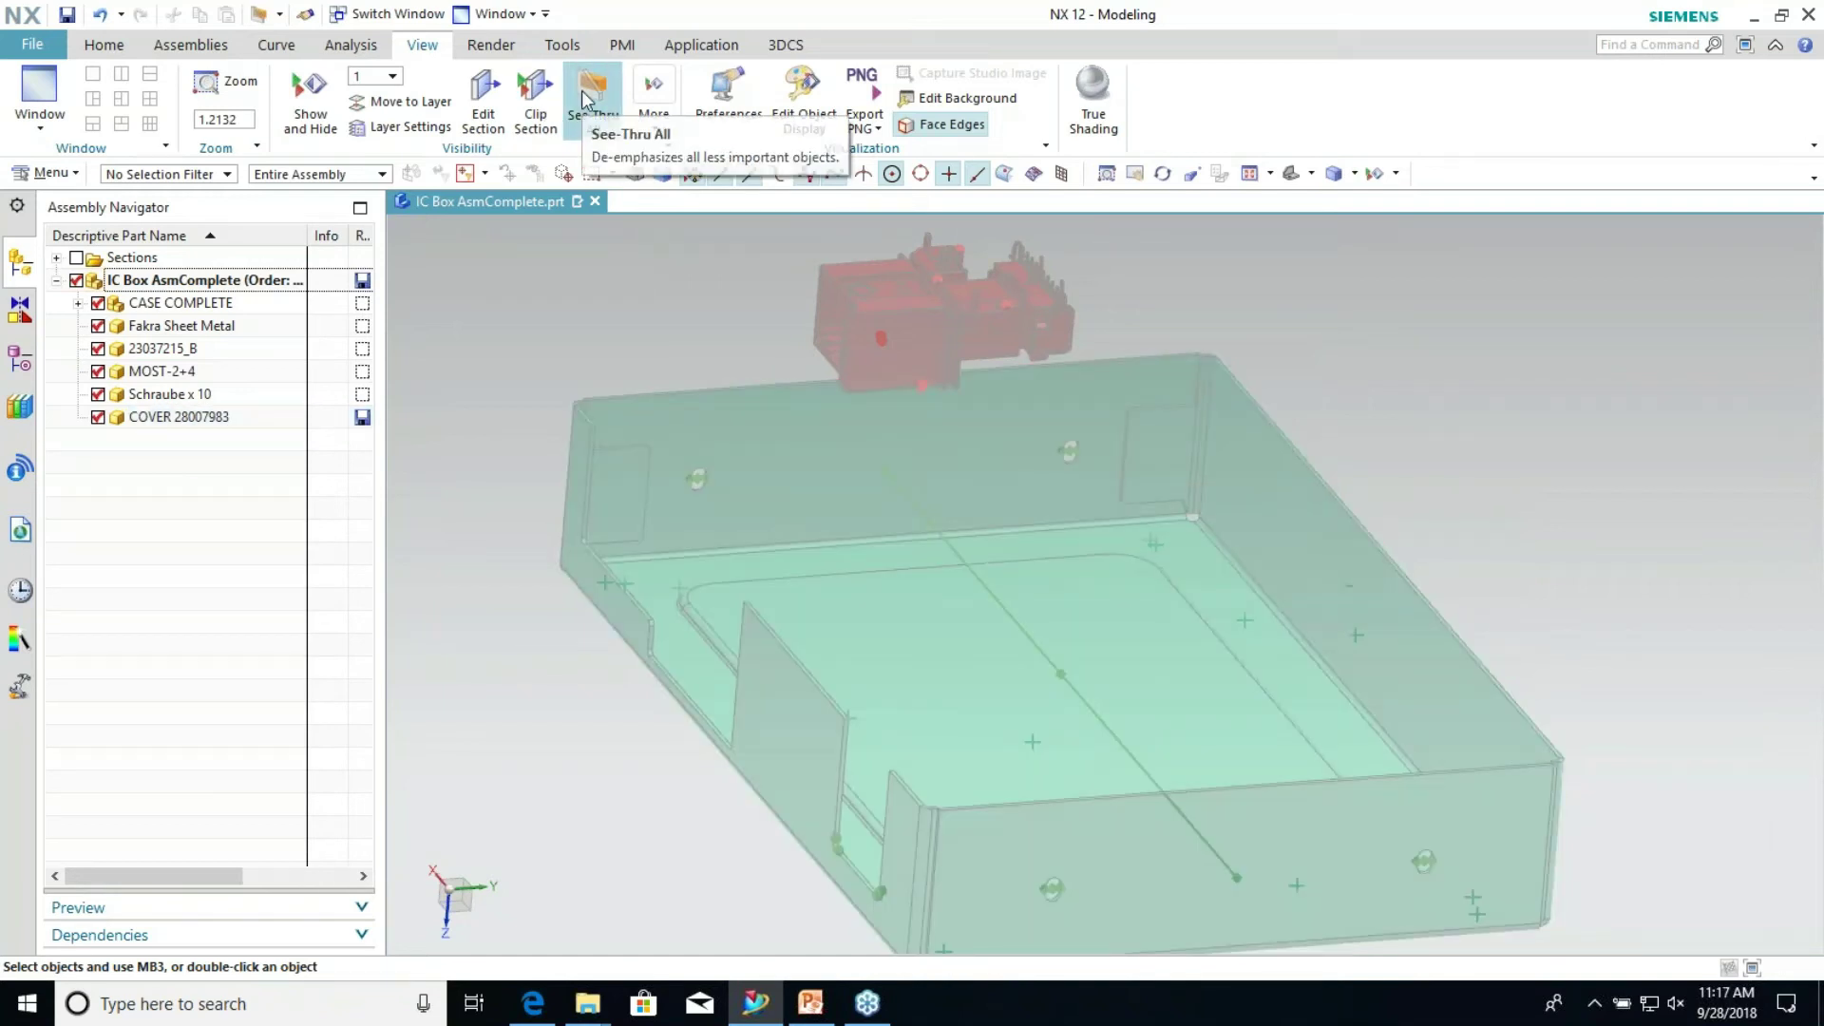
pyautogui.doubleClick(195, 419)
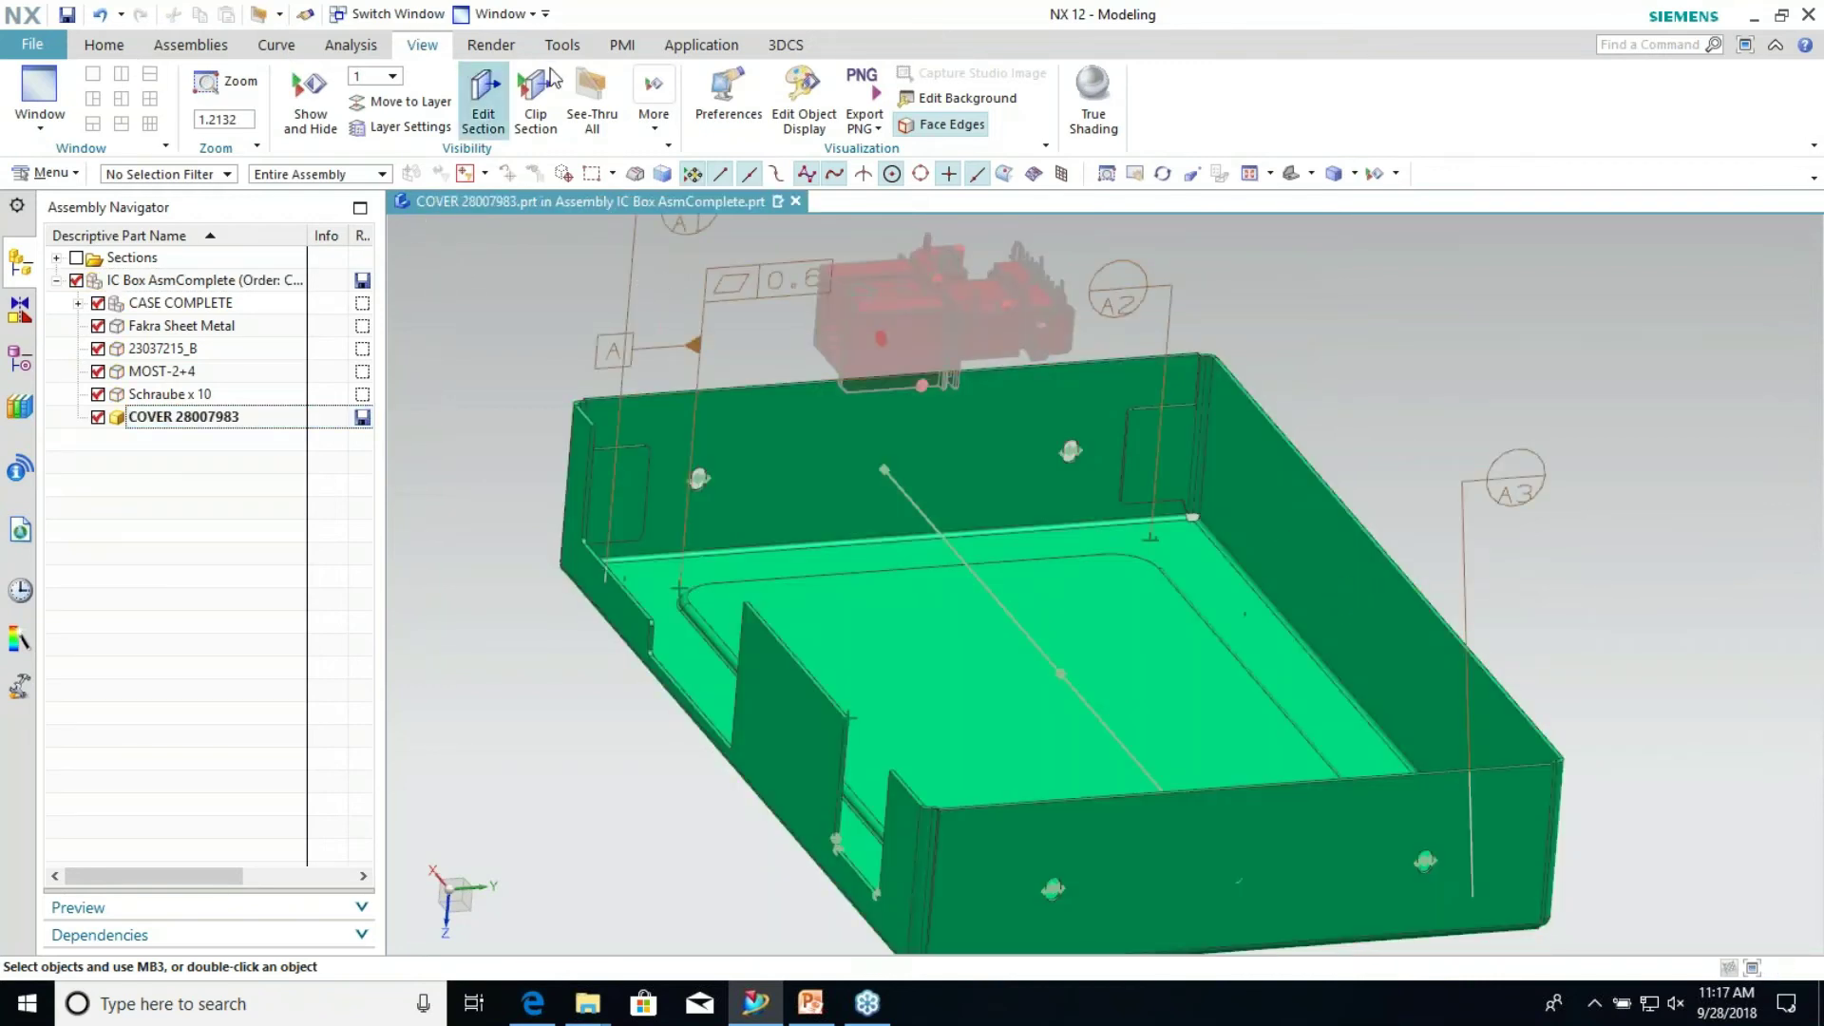
pyautogui.click(622, 44)
# Start a feature control frame and choose Perpendicularity as its characteristic
pyautogui.click(217, 76)
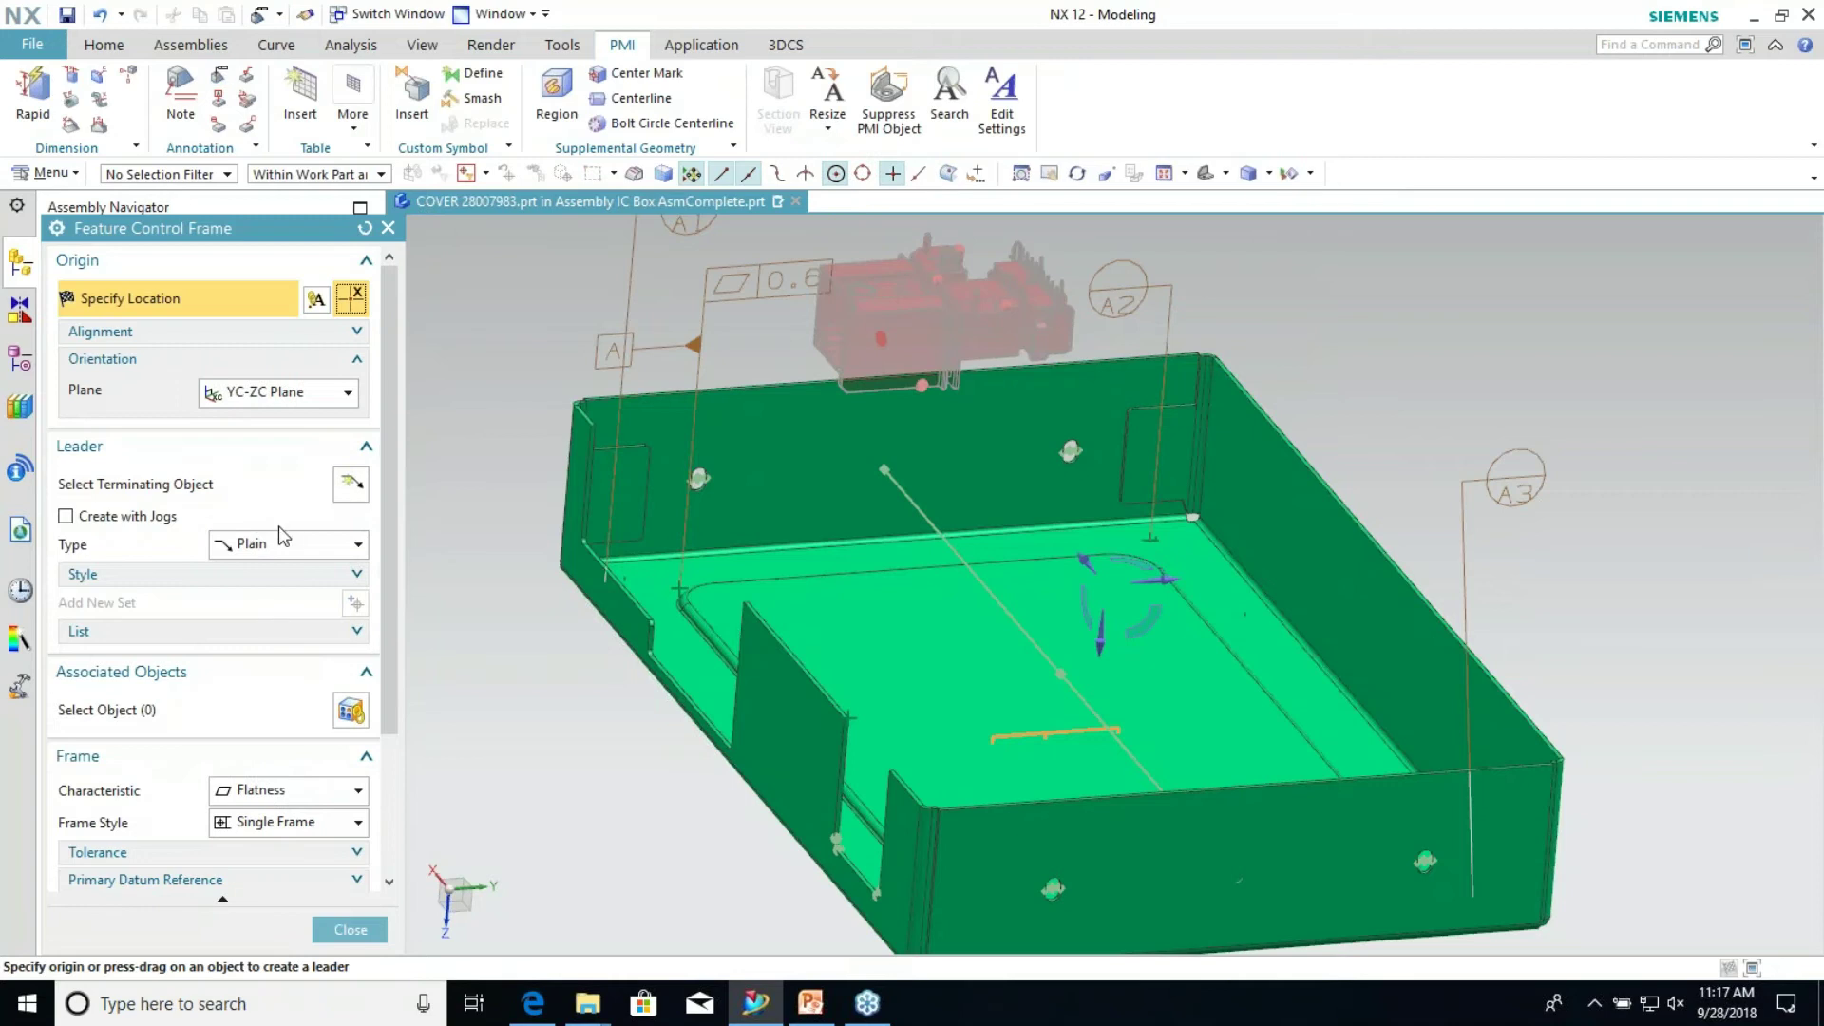
pyautogui.click(285, 791)
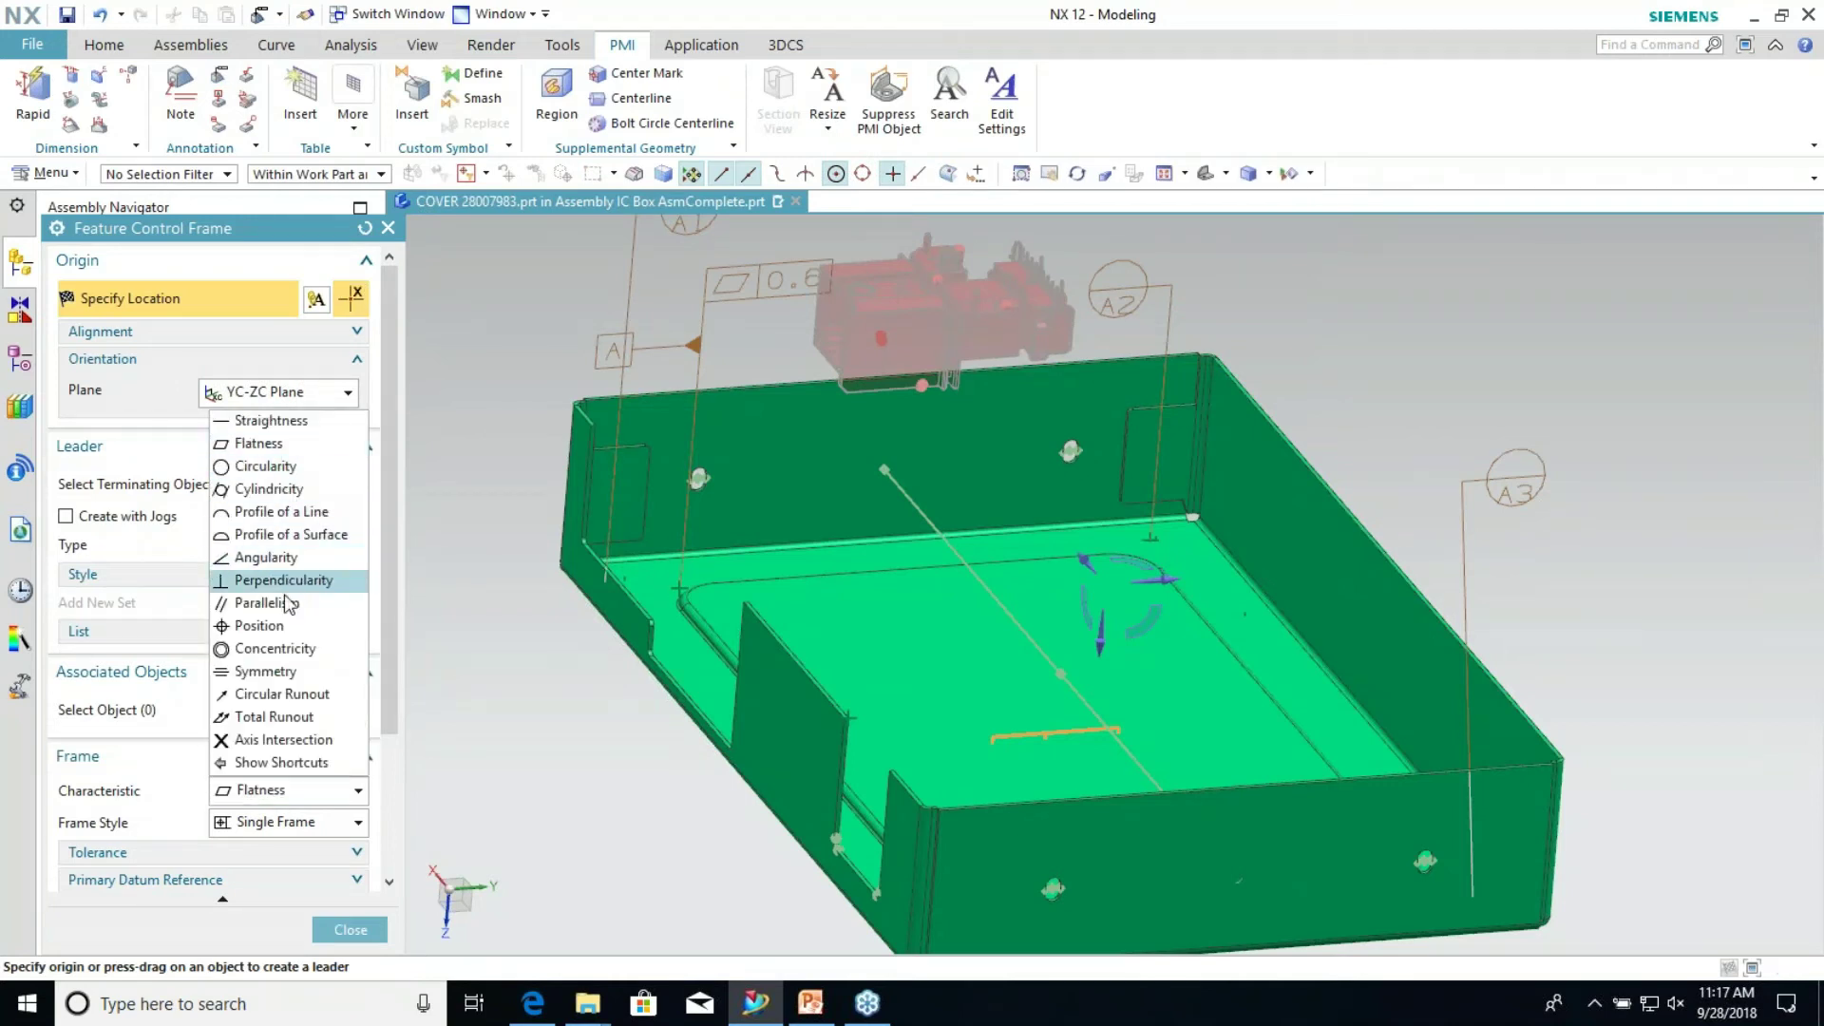
pyautogui.click(285, 580)
pyautogui.scroll(-2, 287, 605)
pyautogui.scroll(-1, 287, 605)
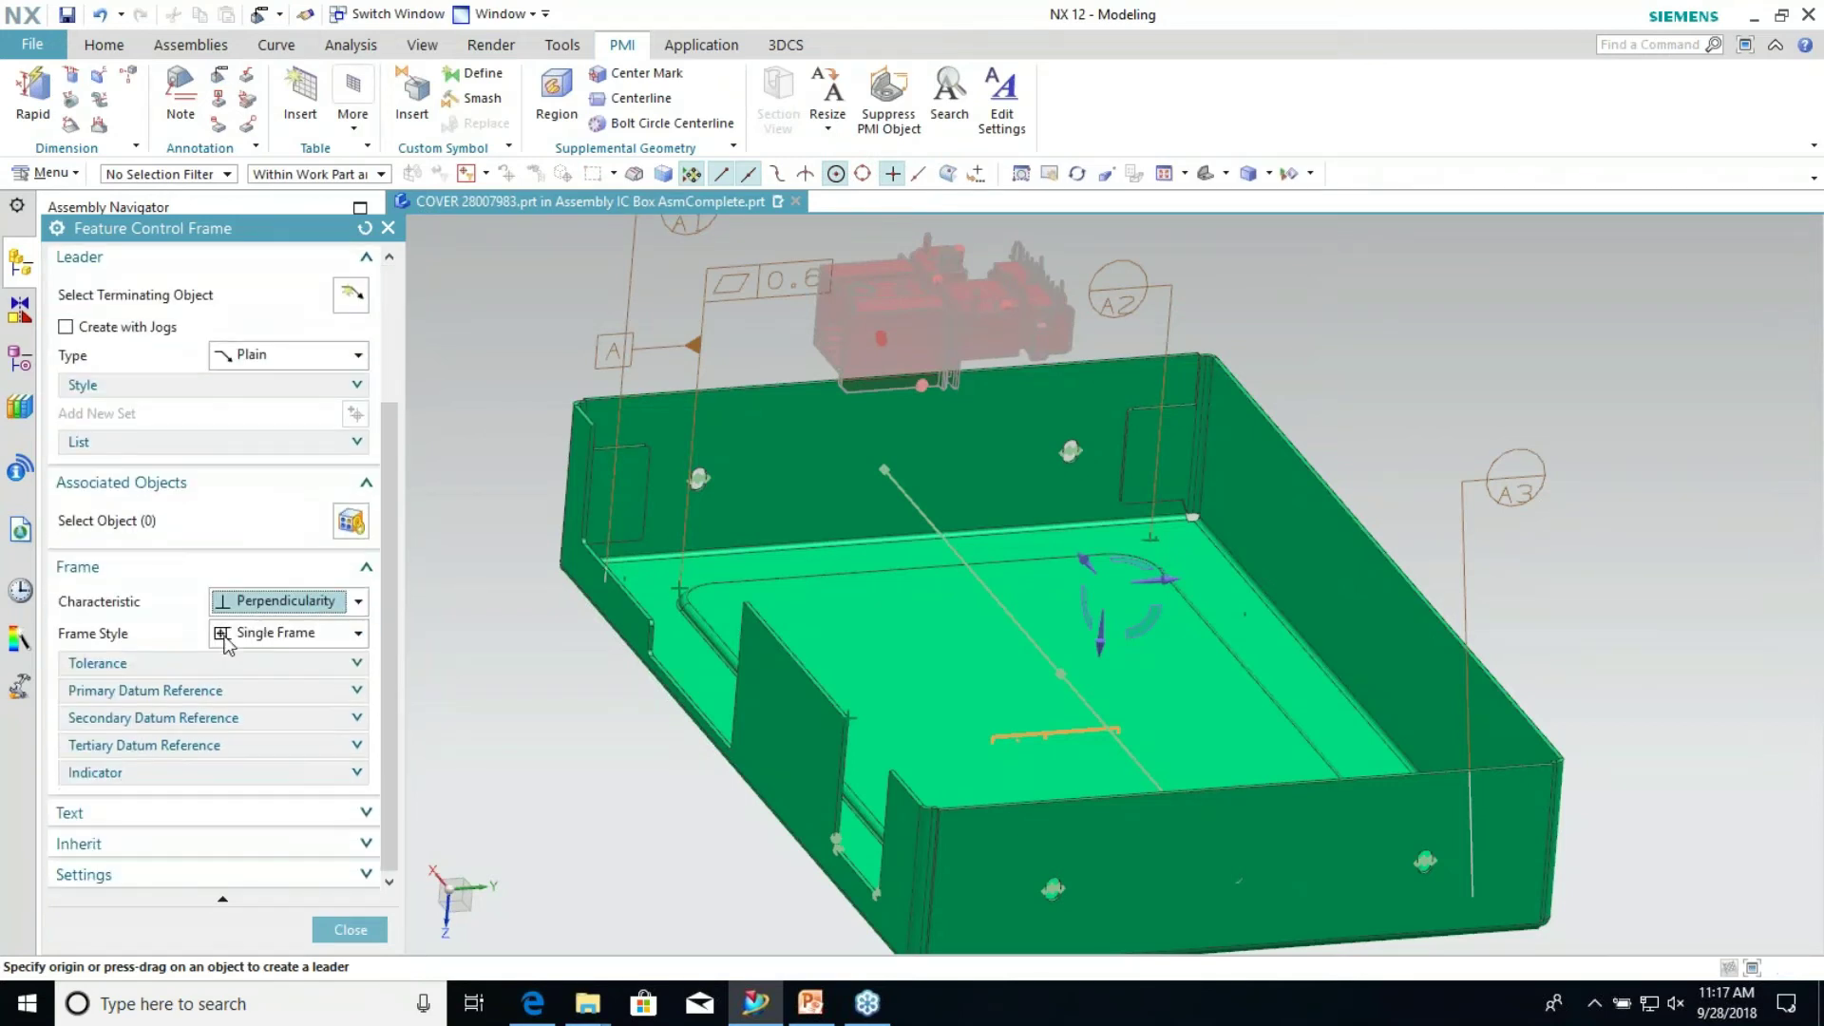
# Set the primary datum reference to A and close the frame tool
pyautogui.click(185, 691)
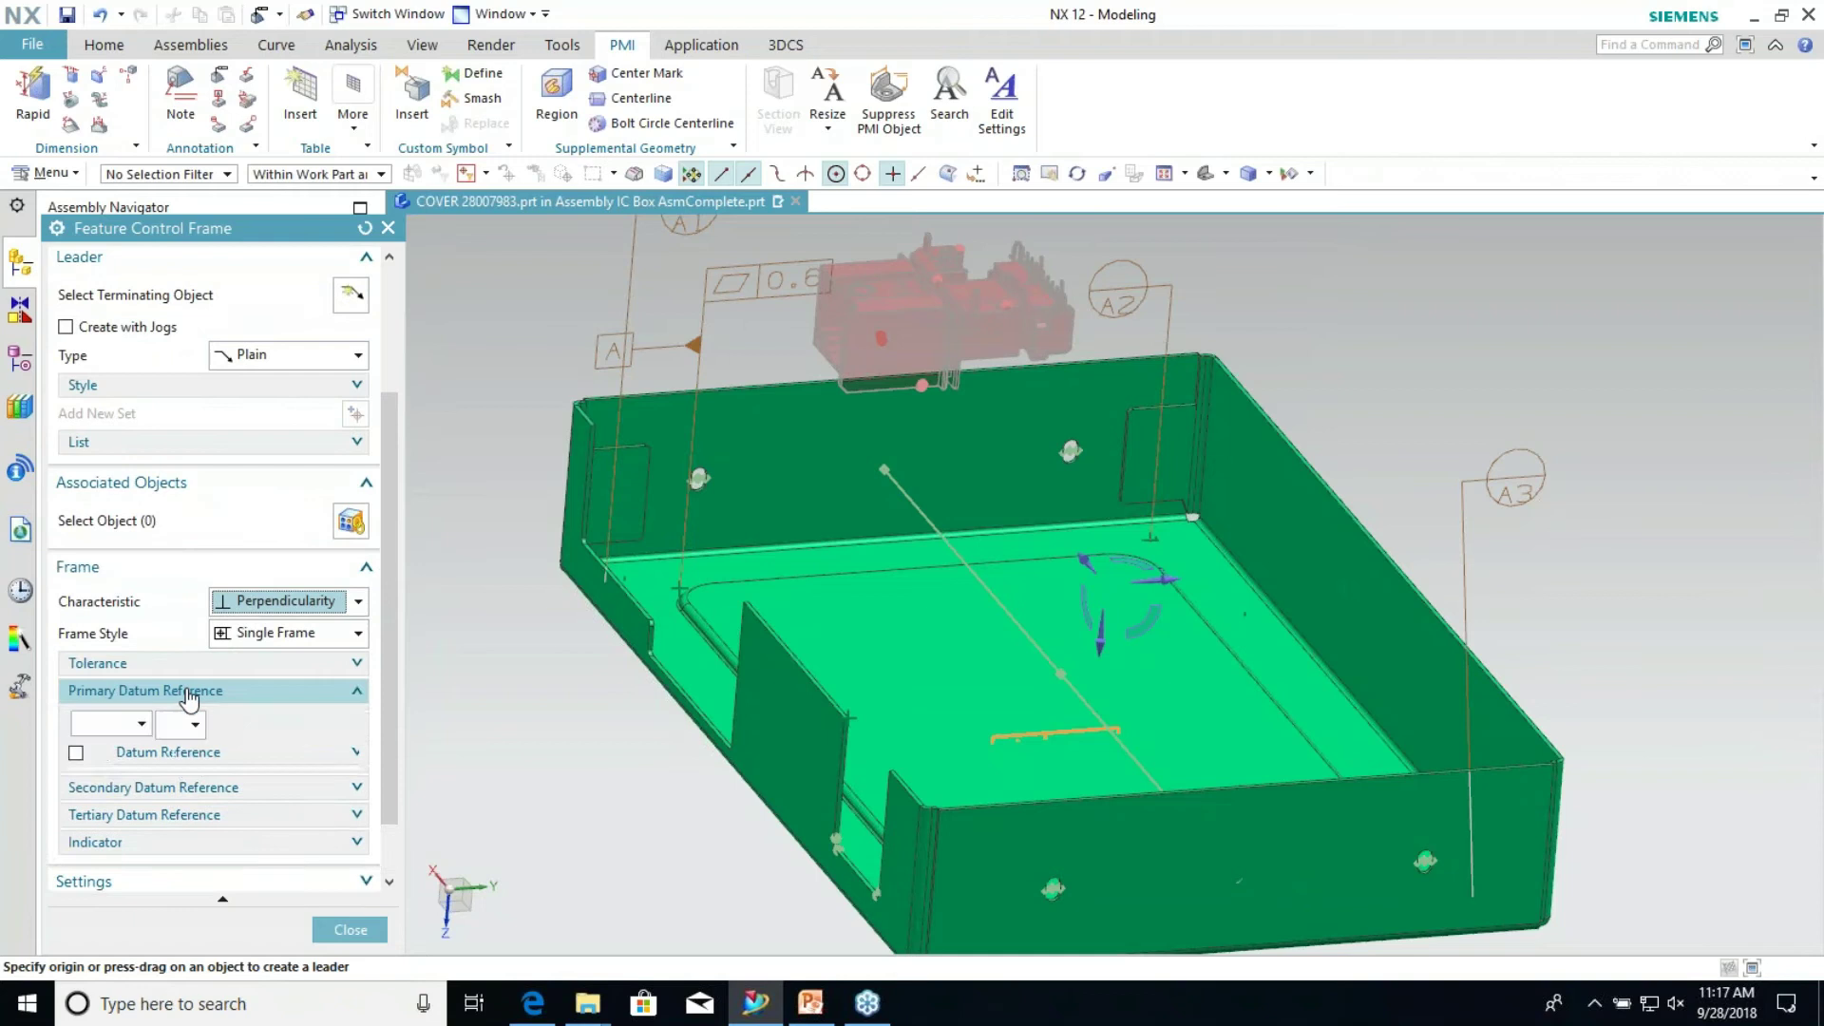
pyautogui.click(142, 725)
pyautogui.click(123, 774)
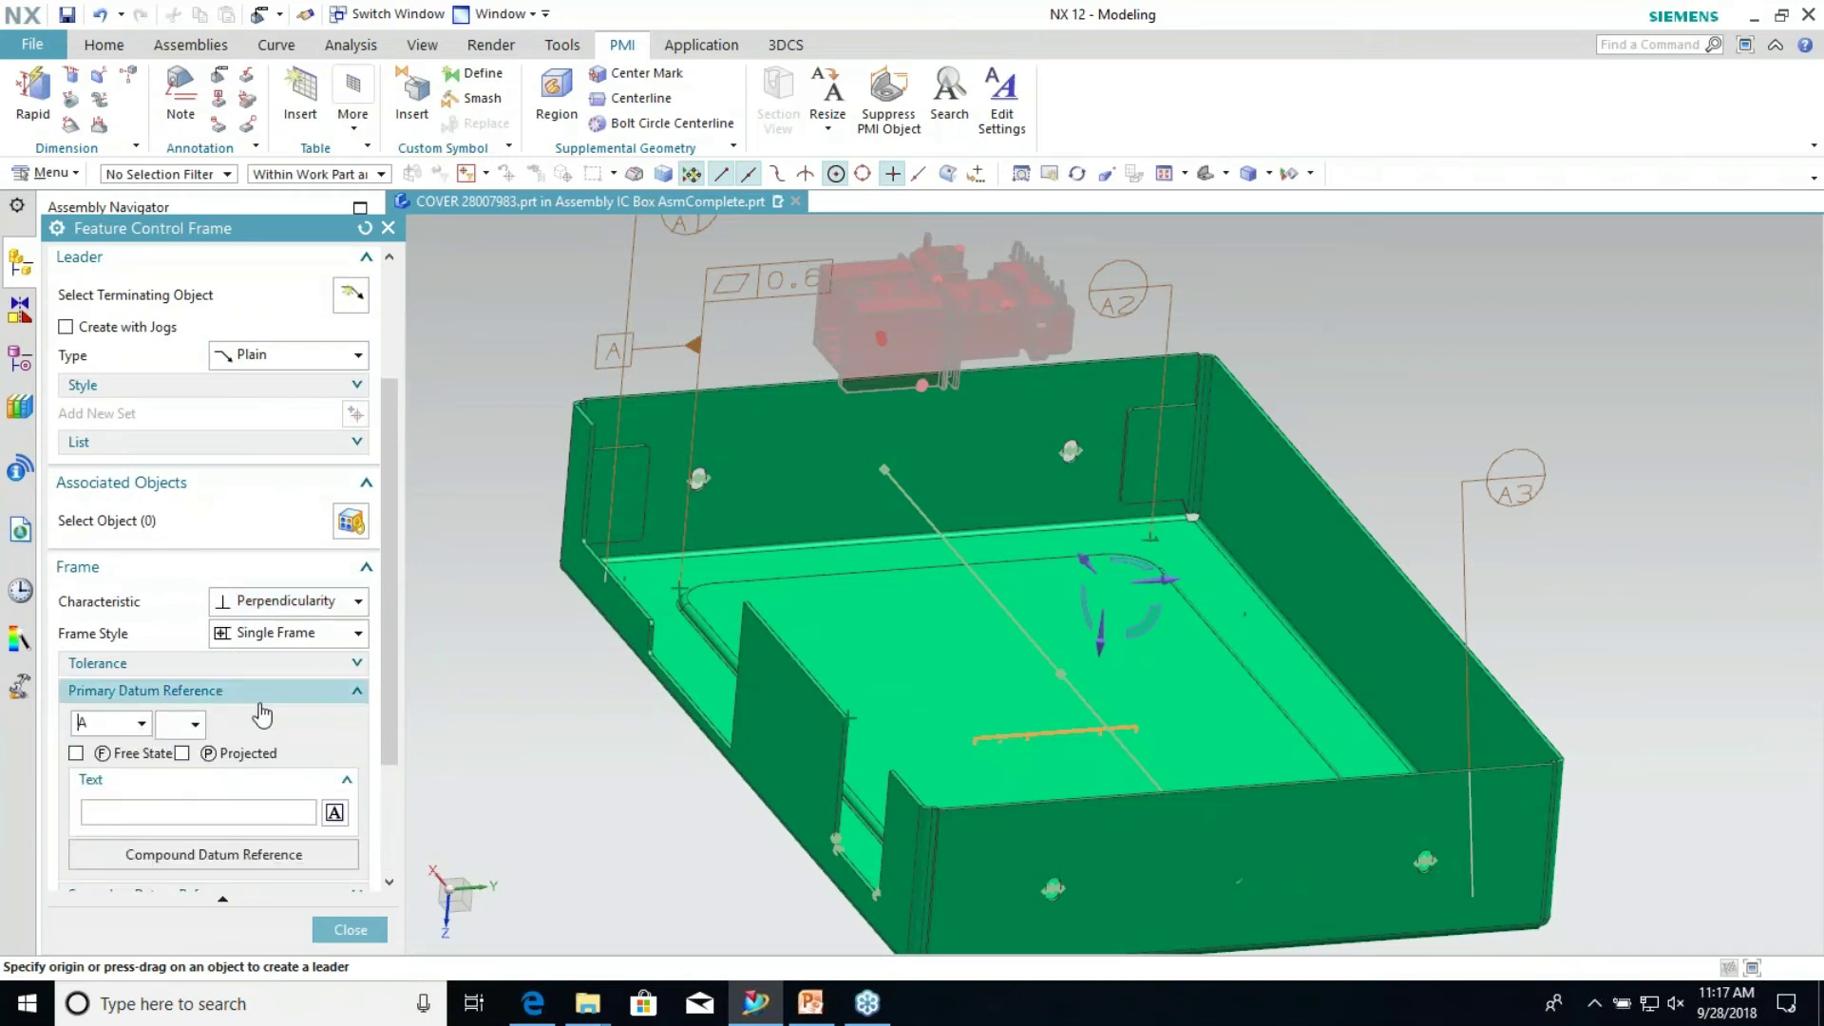
pyautogui.click(248, 698)
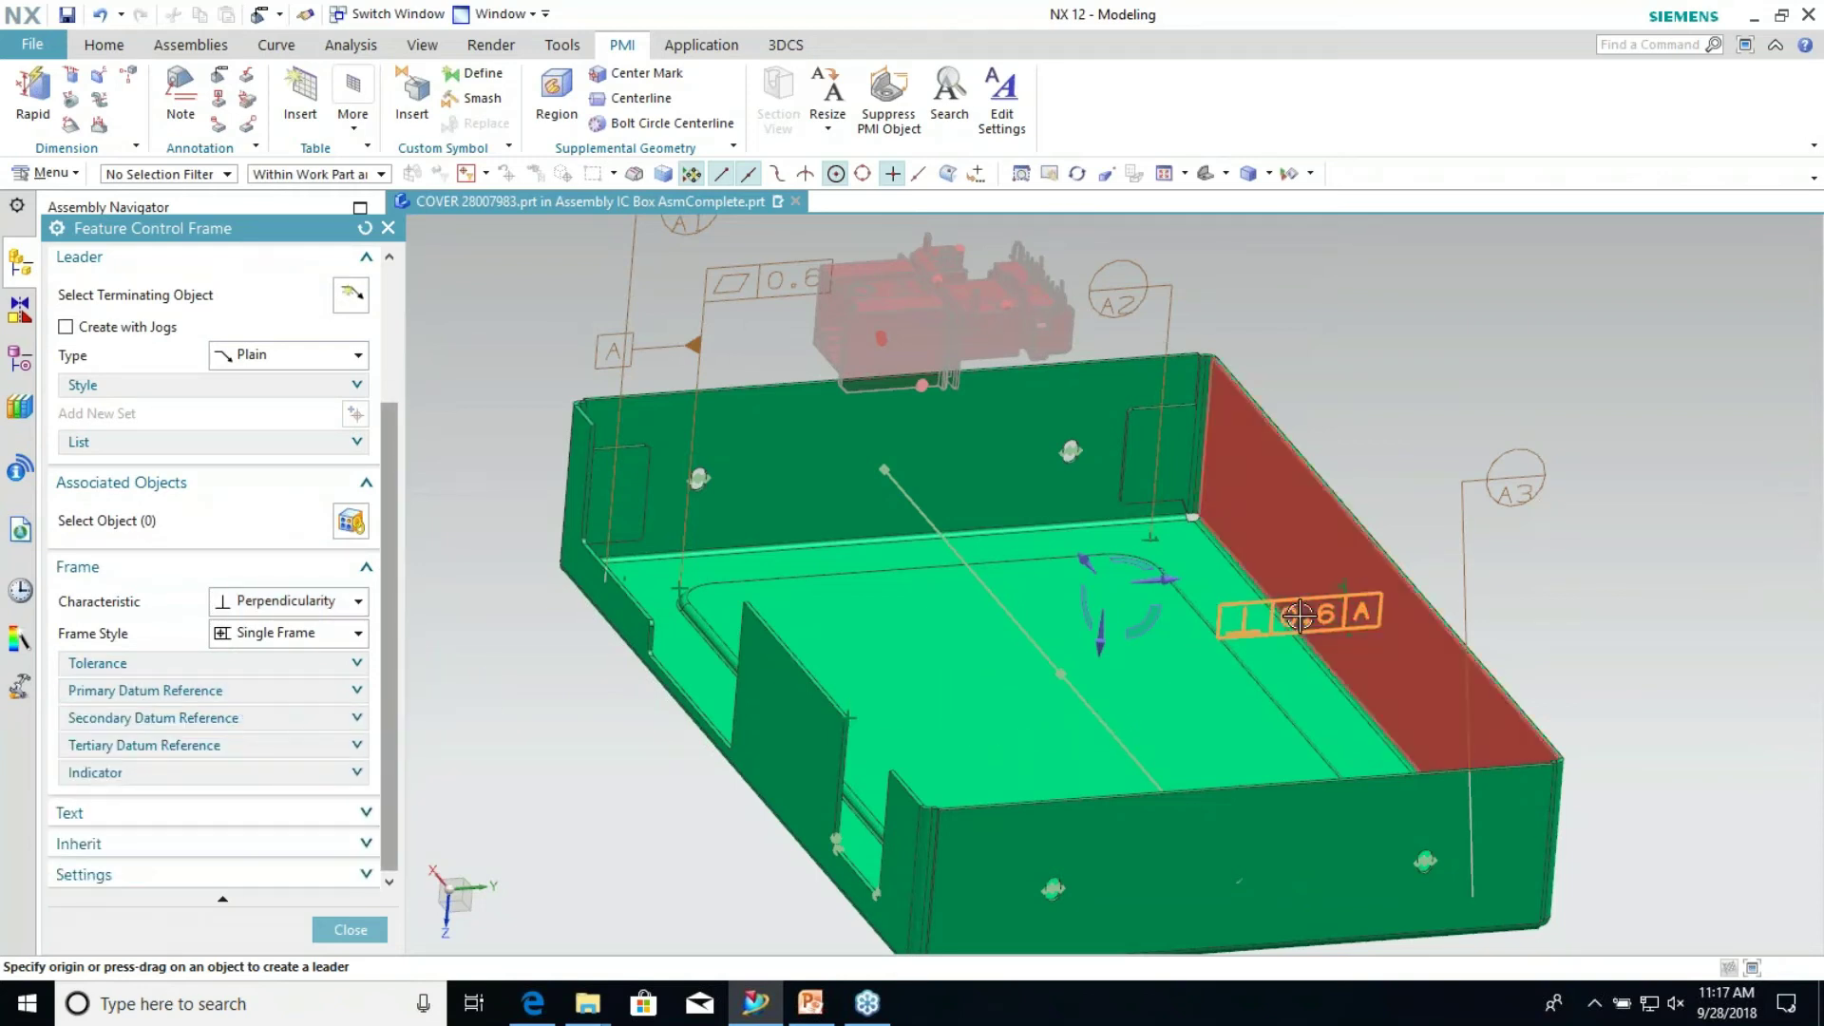
pyautogui.click(347, 930)
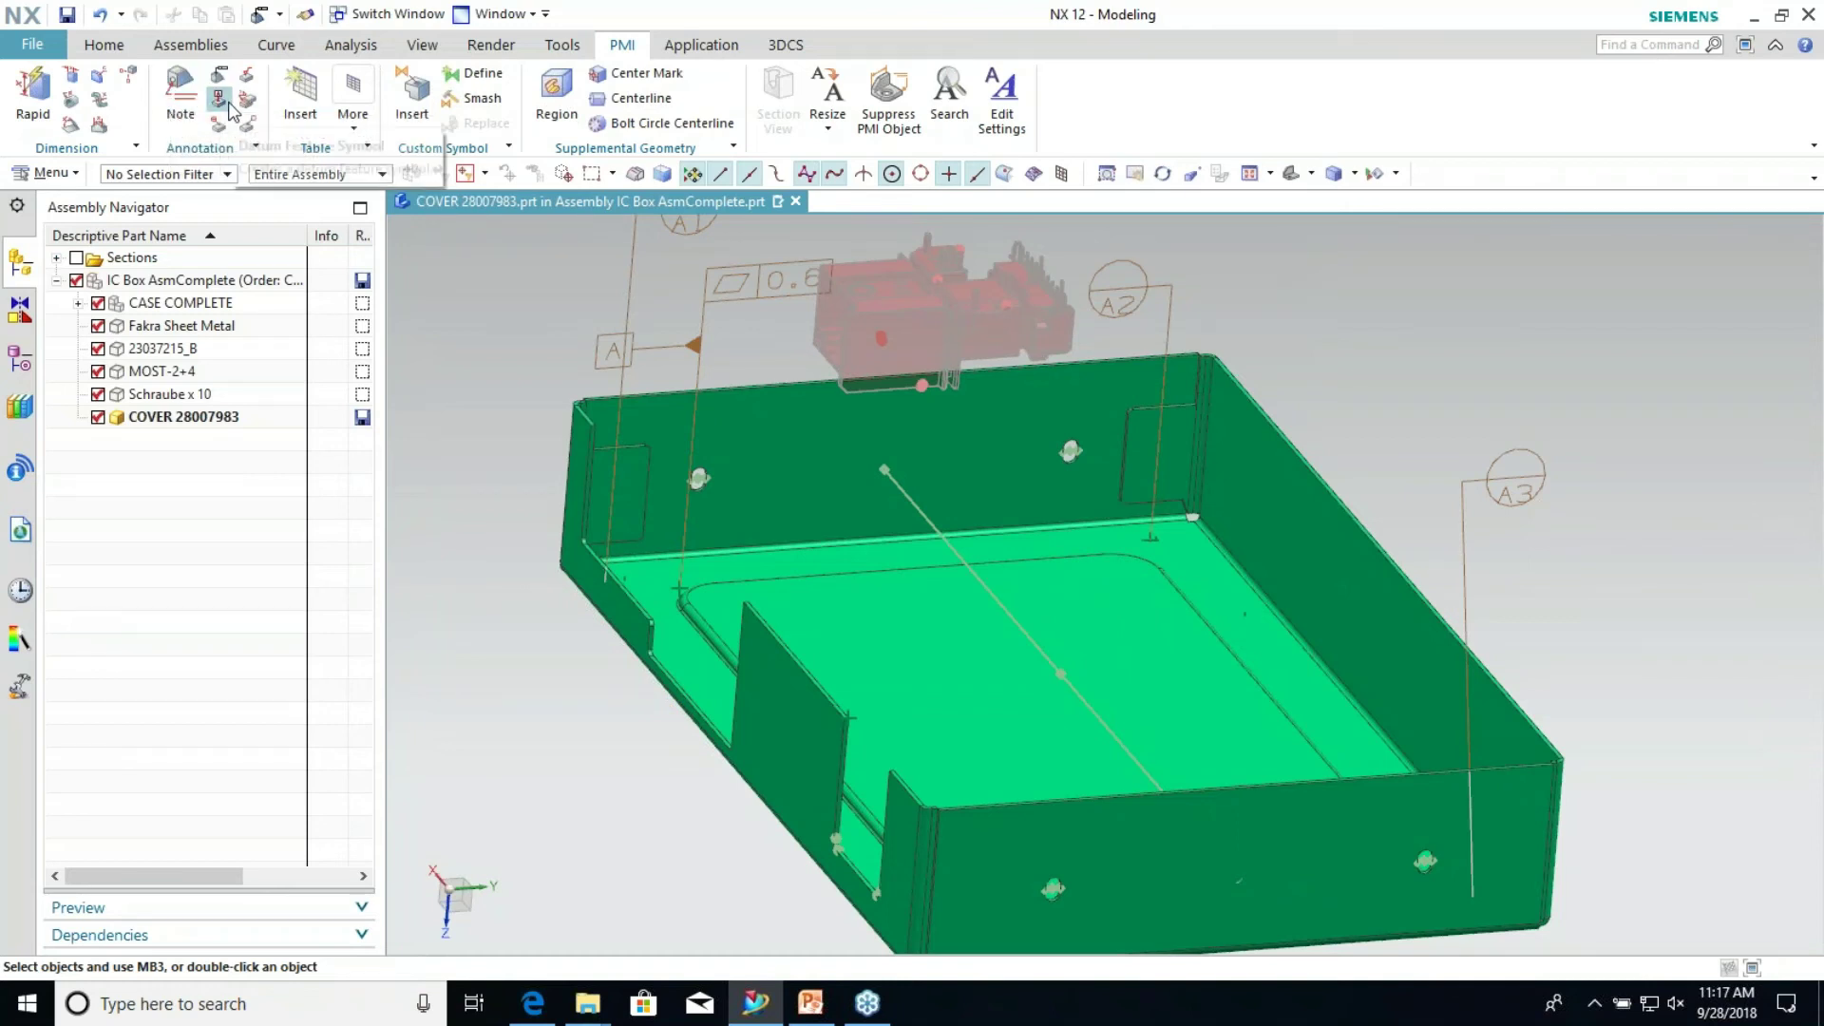
# Reopen the Feature Control Frame dialog from the PMI tab
pyautogui.click(219, 73)
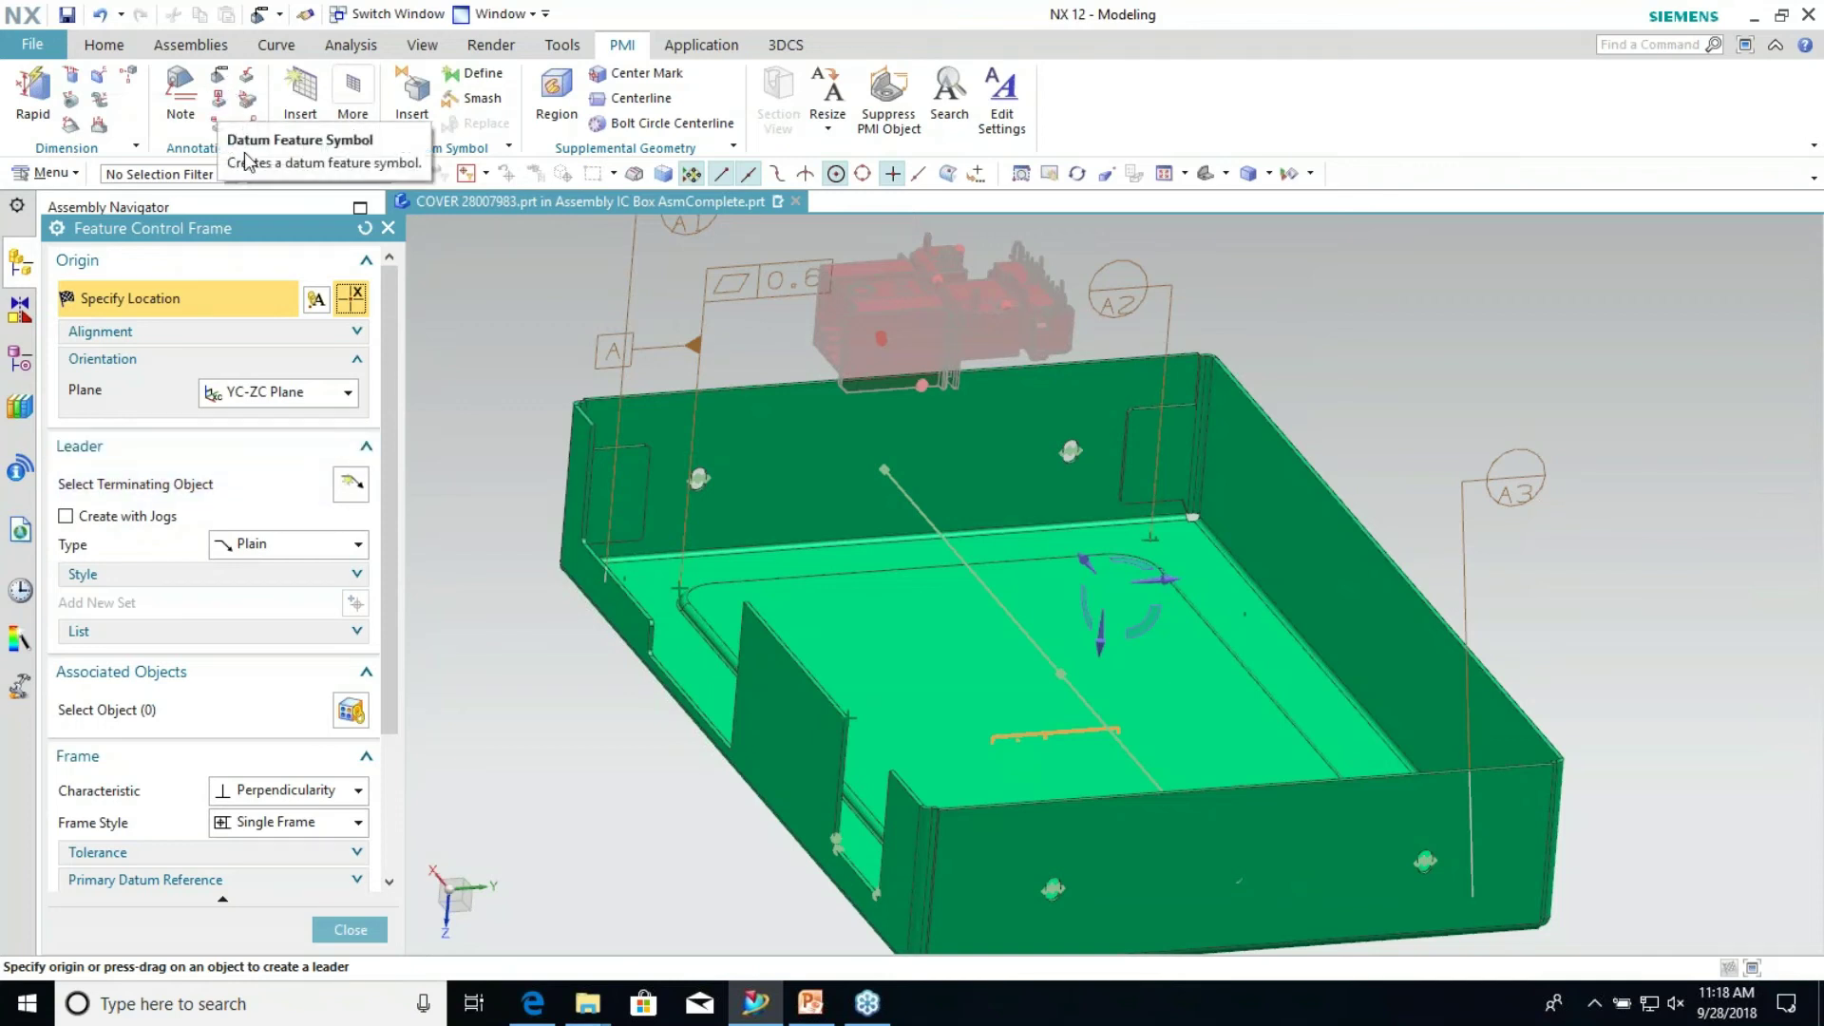
# Keep Perpendicularity as the characteristic and set the primary datum reference to A
pyautogui.scroll(-3, 285, 584)
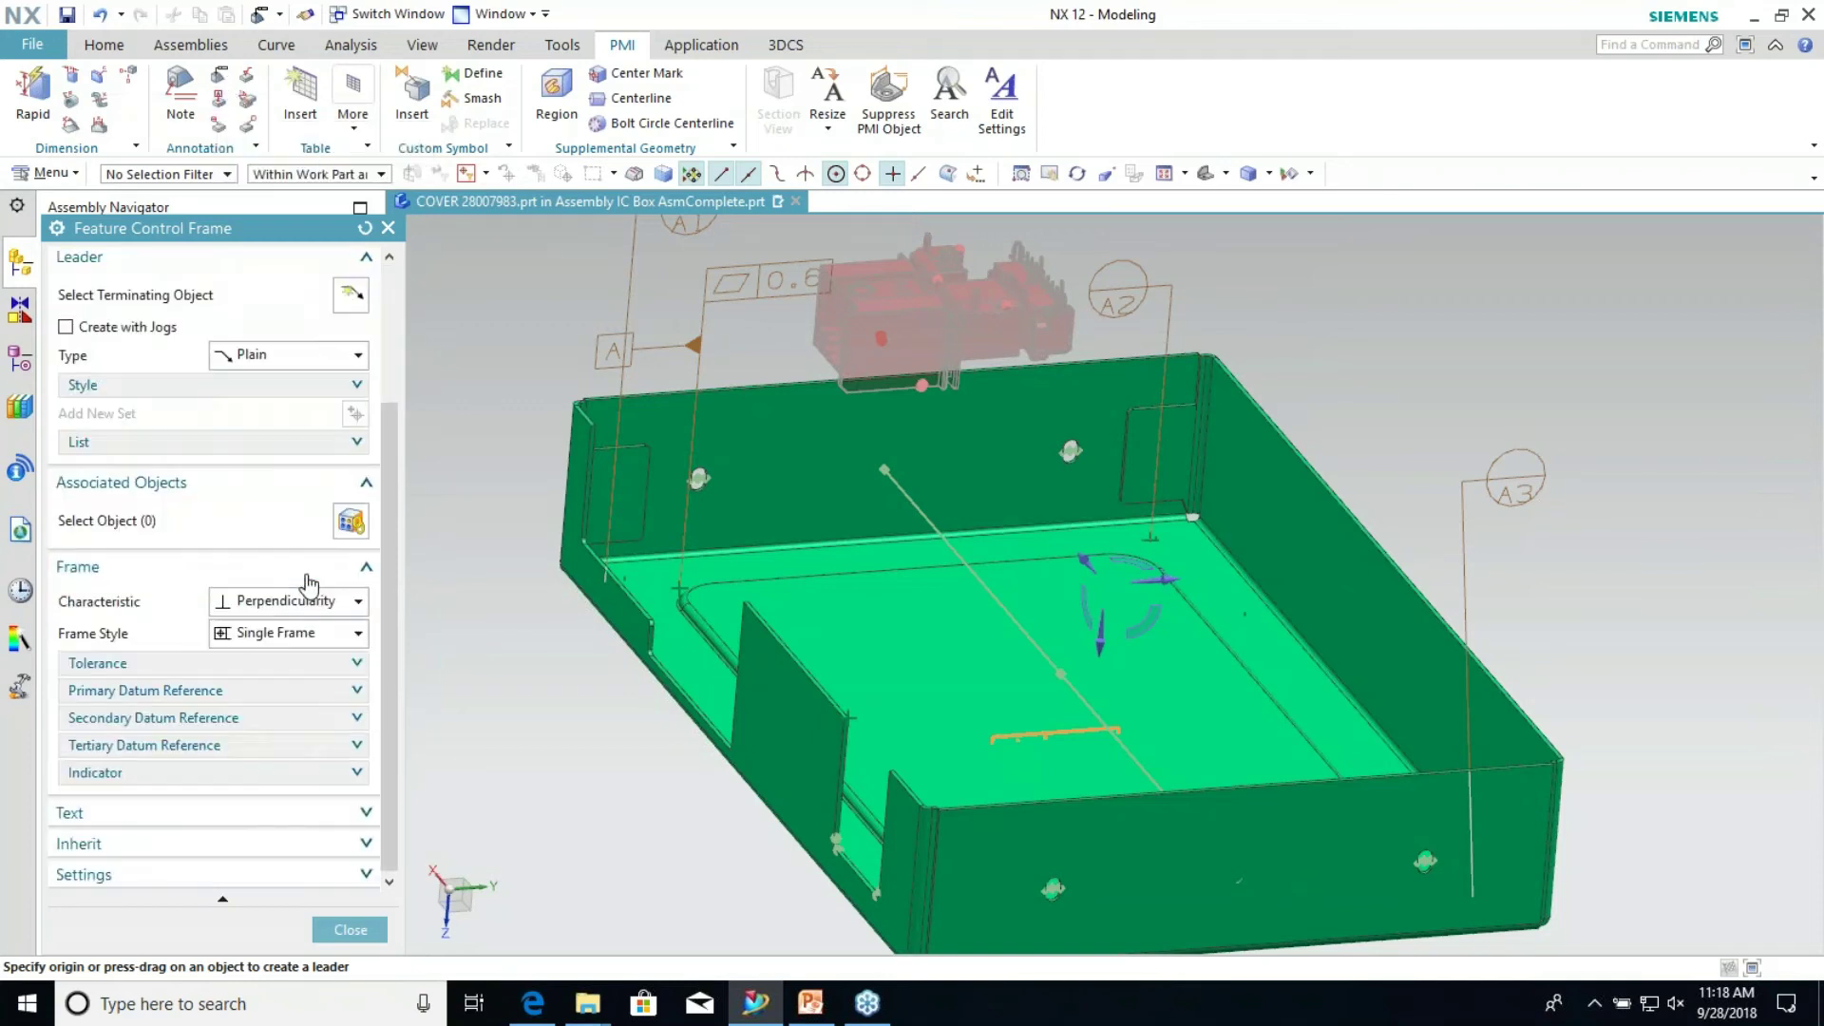
pyautogui.click(273, 608)
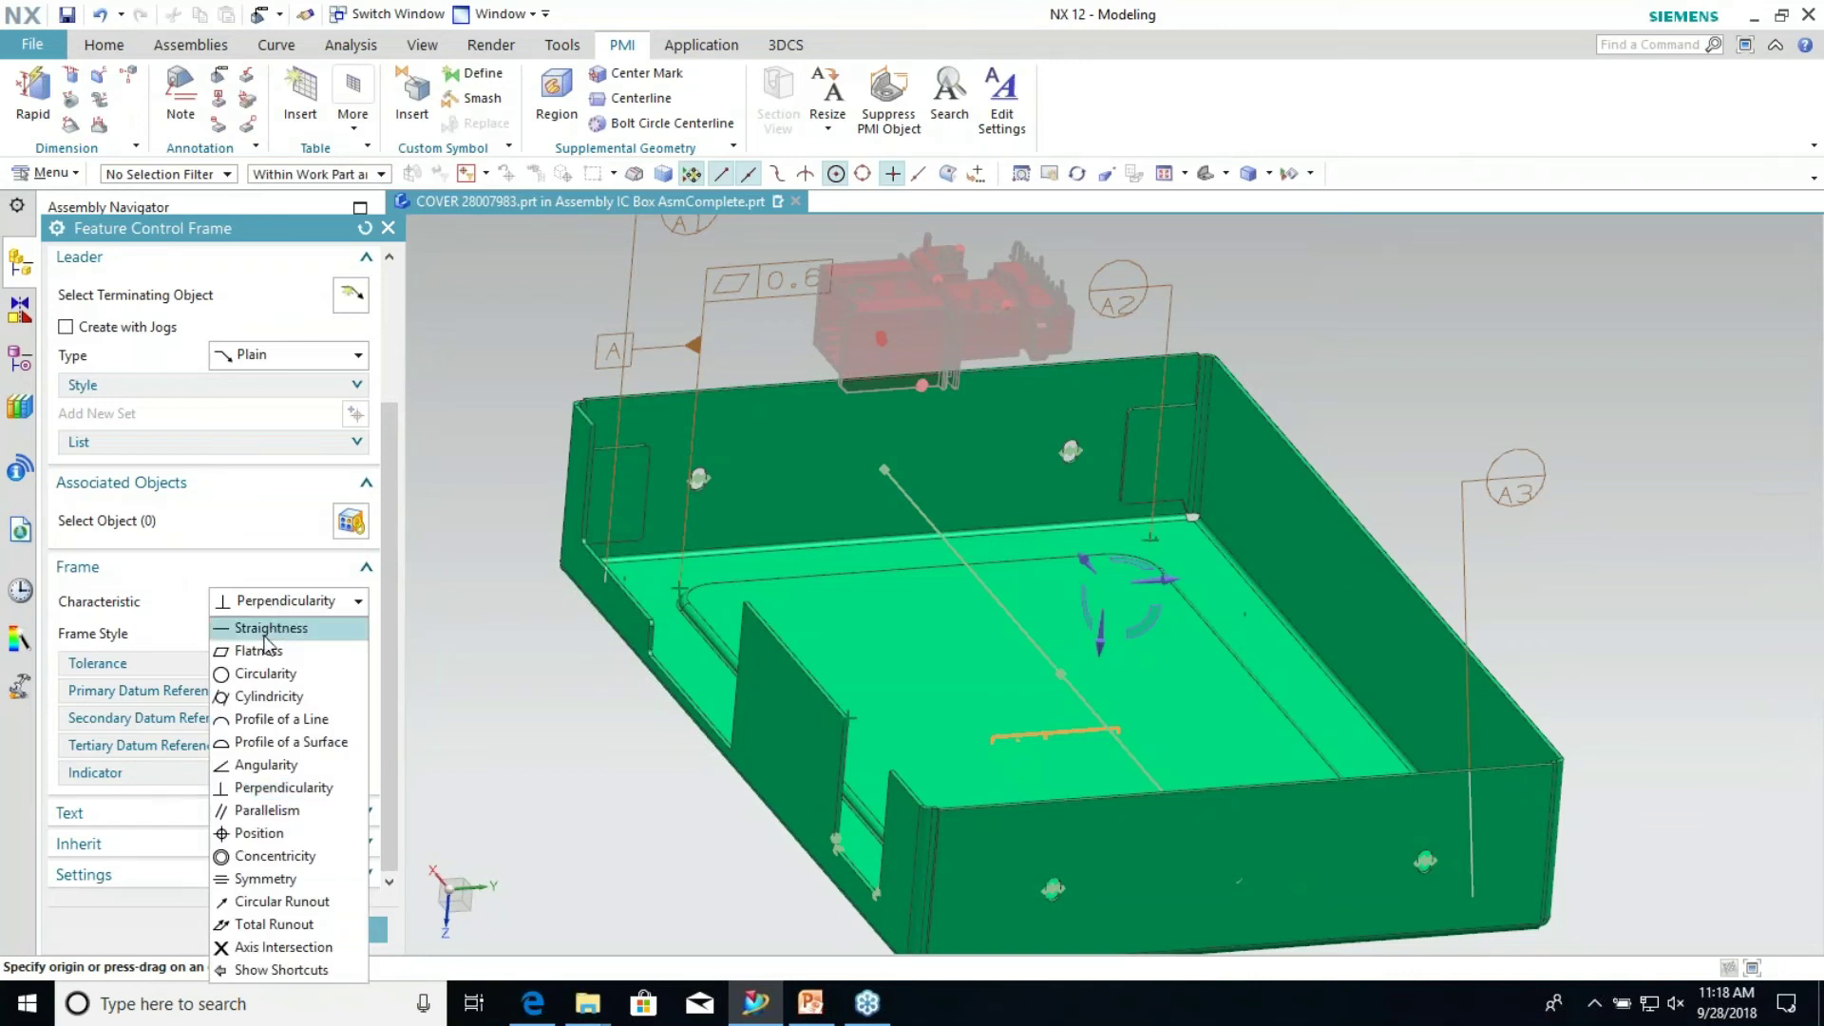
pyautogui.click(276, 793)
pyautogui.click(171, 691)
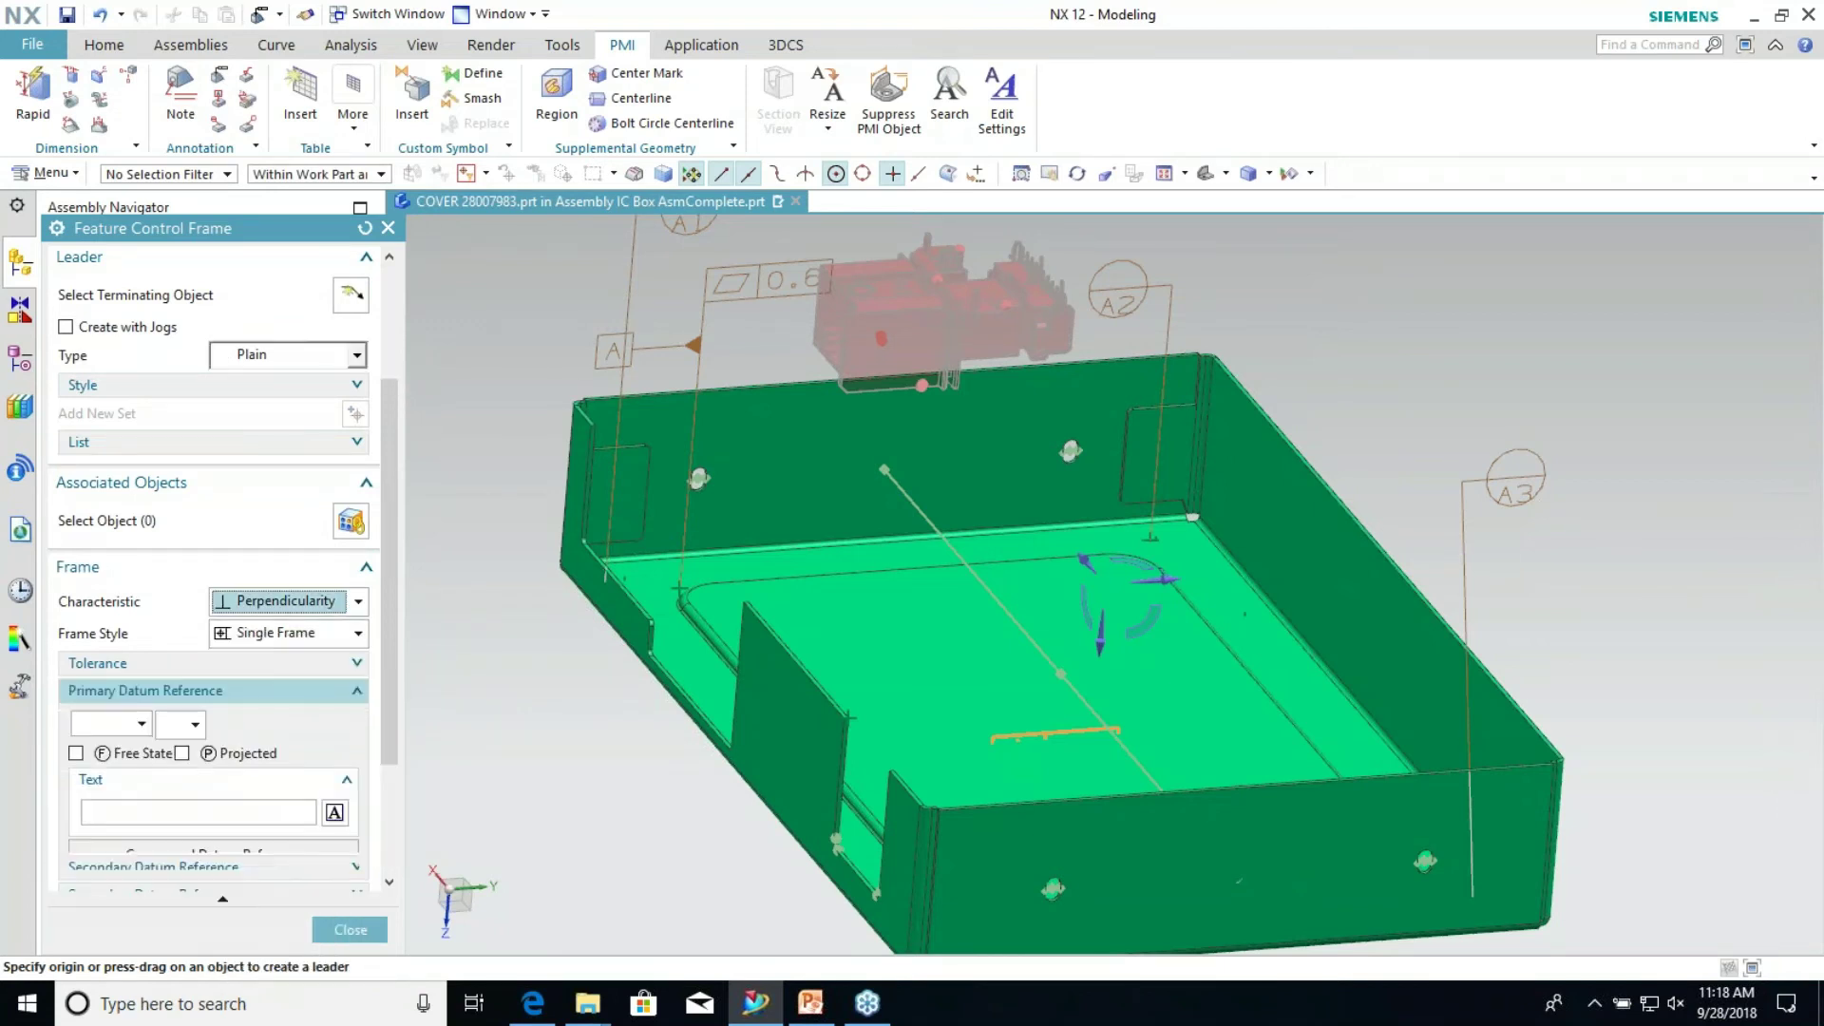
pyautogui.click(141, 588)
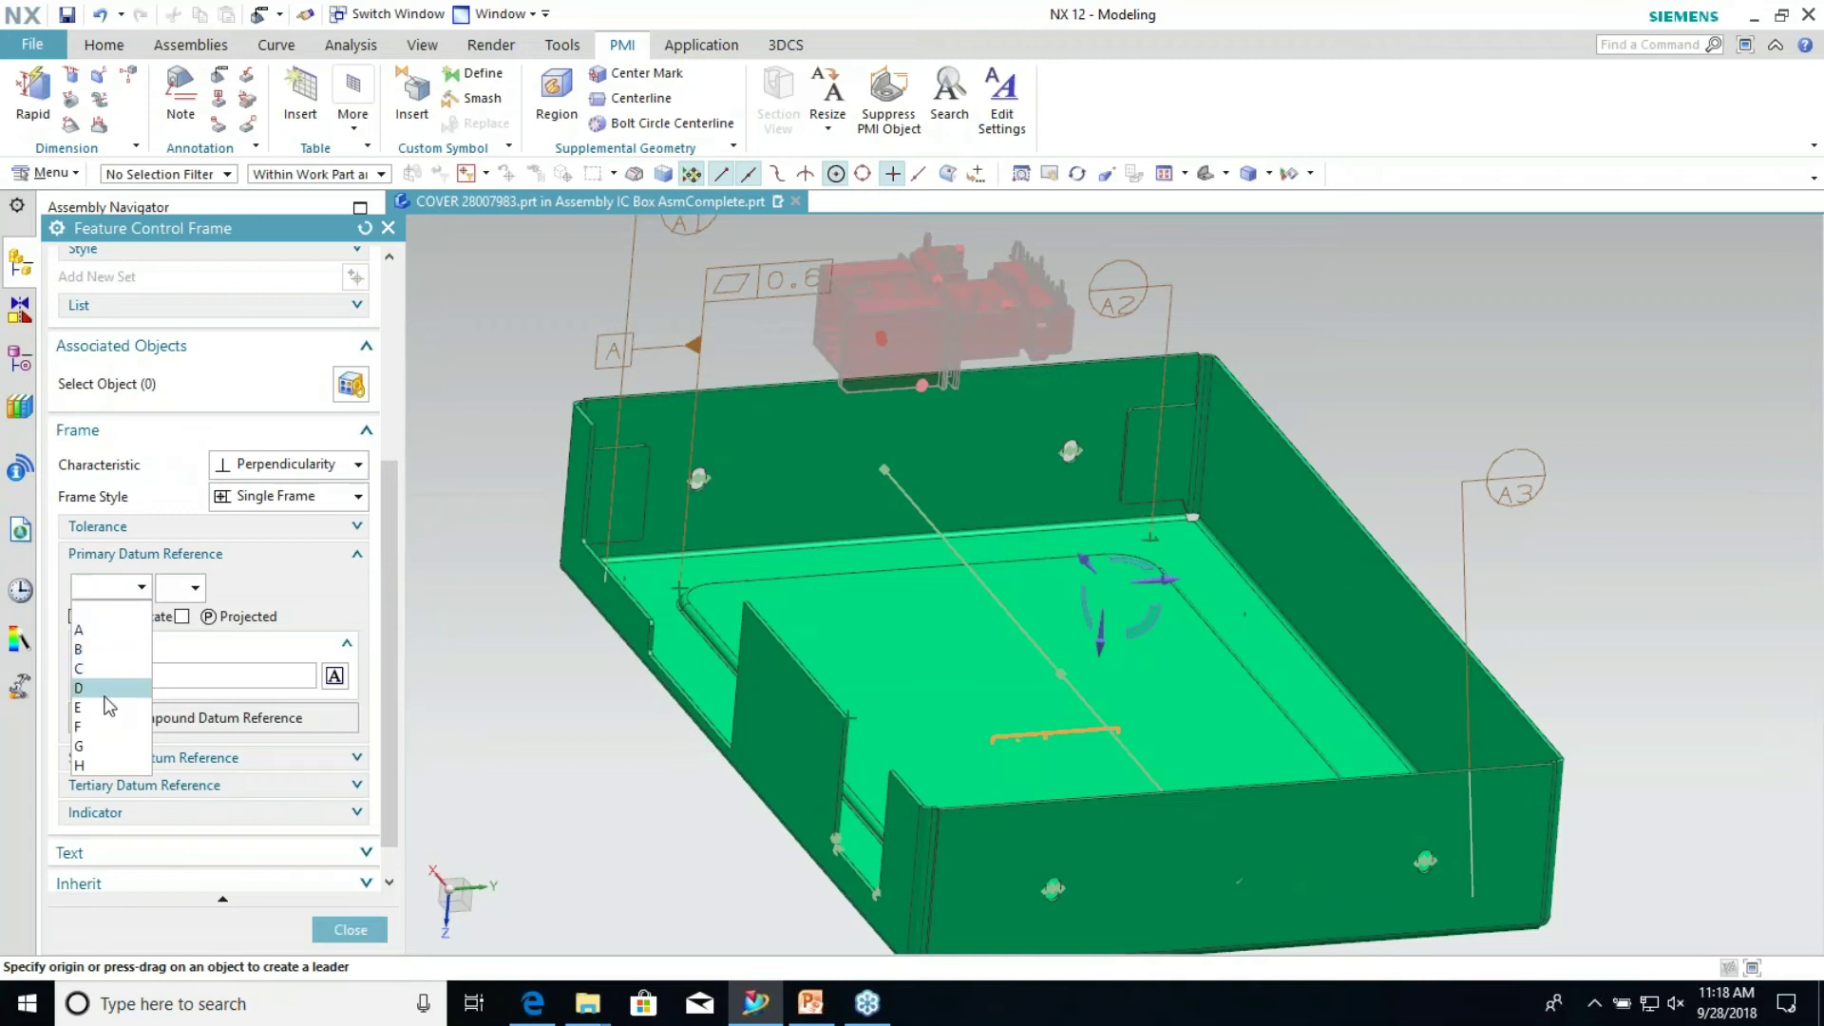
pyautogui.click(121, 631)
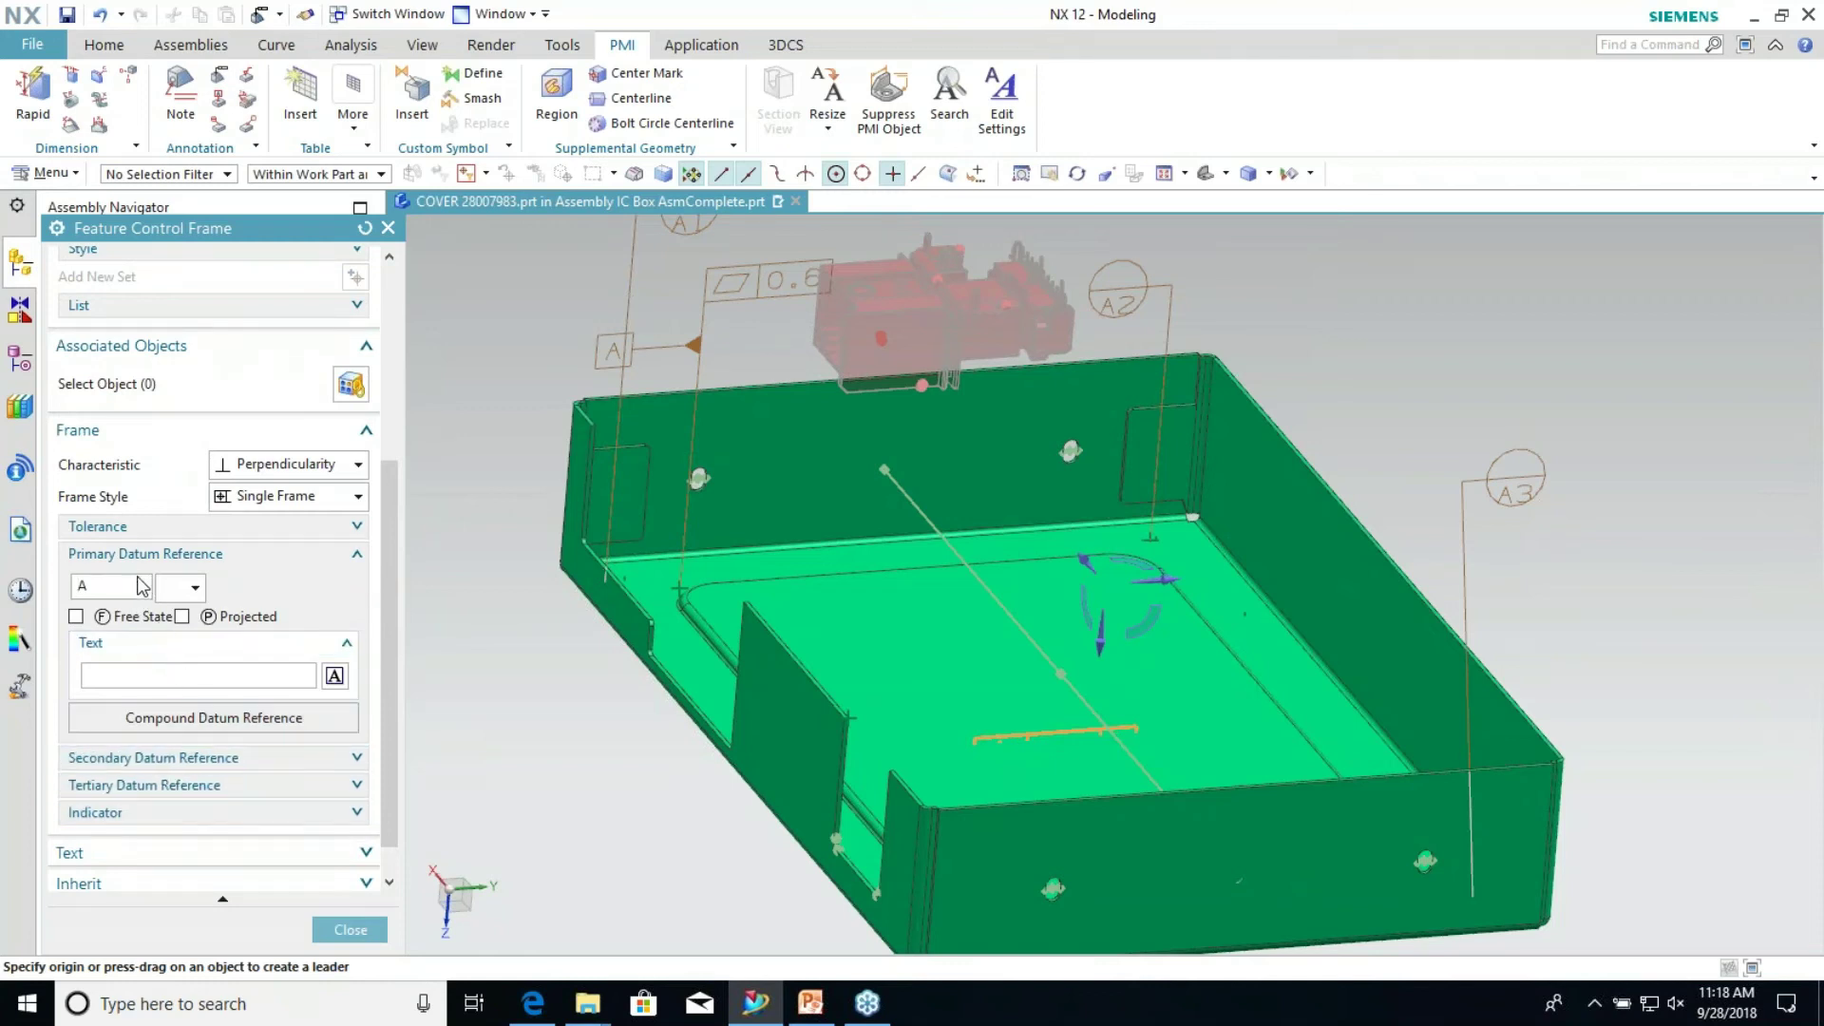
# Show the Part Navigator and move the frame dialog away from the model
pyautogui.click(213, 253)
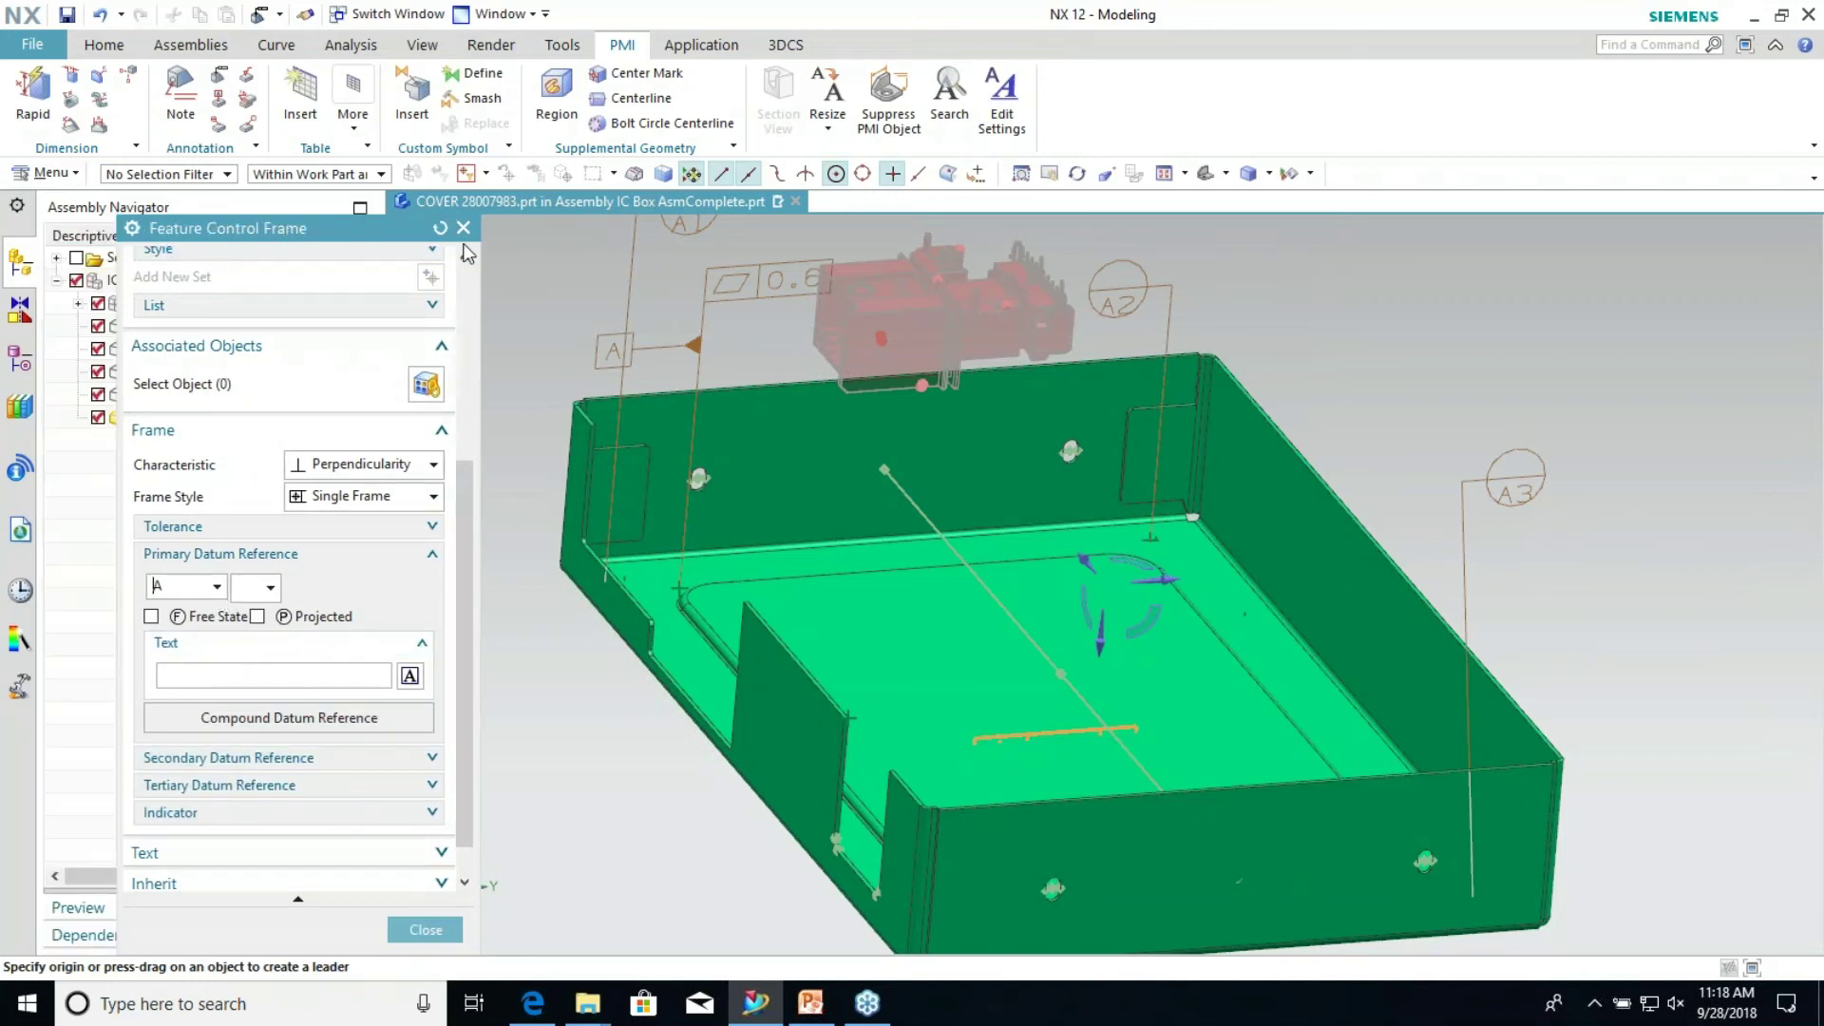
pyautogui.click(19, 360)
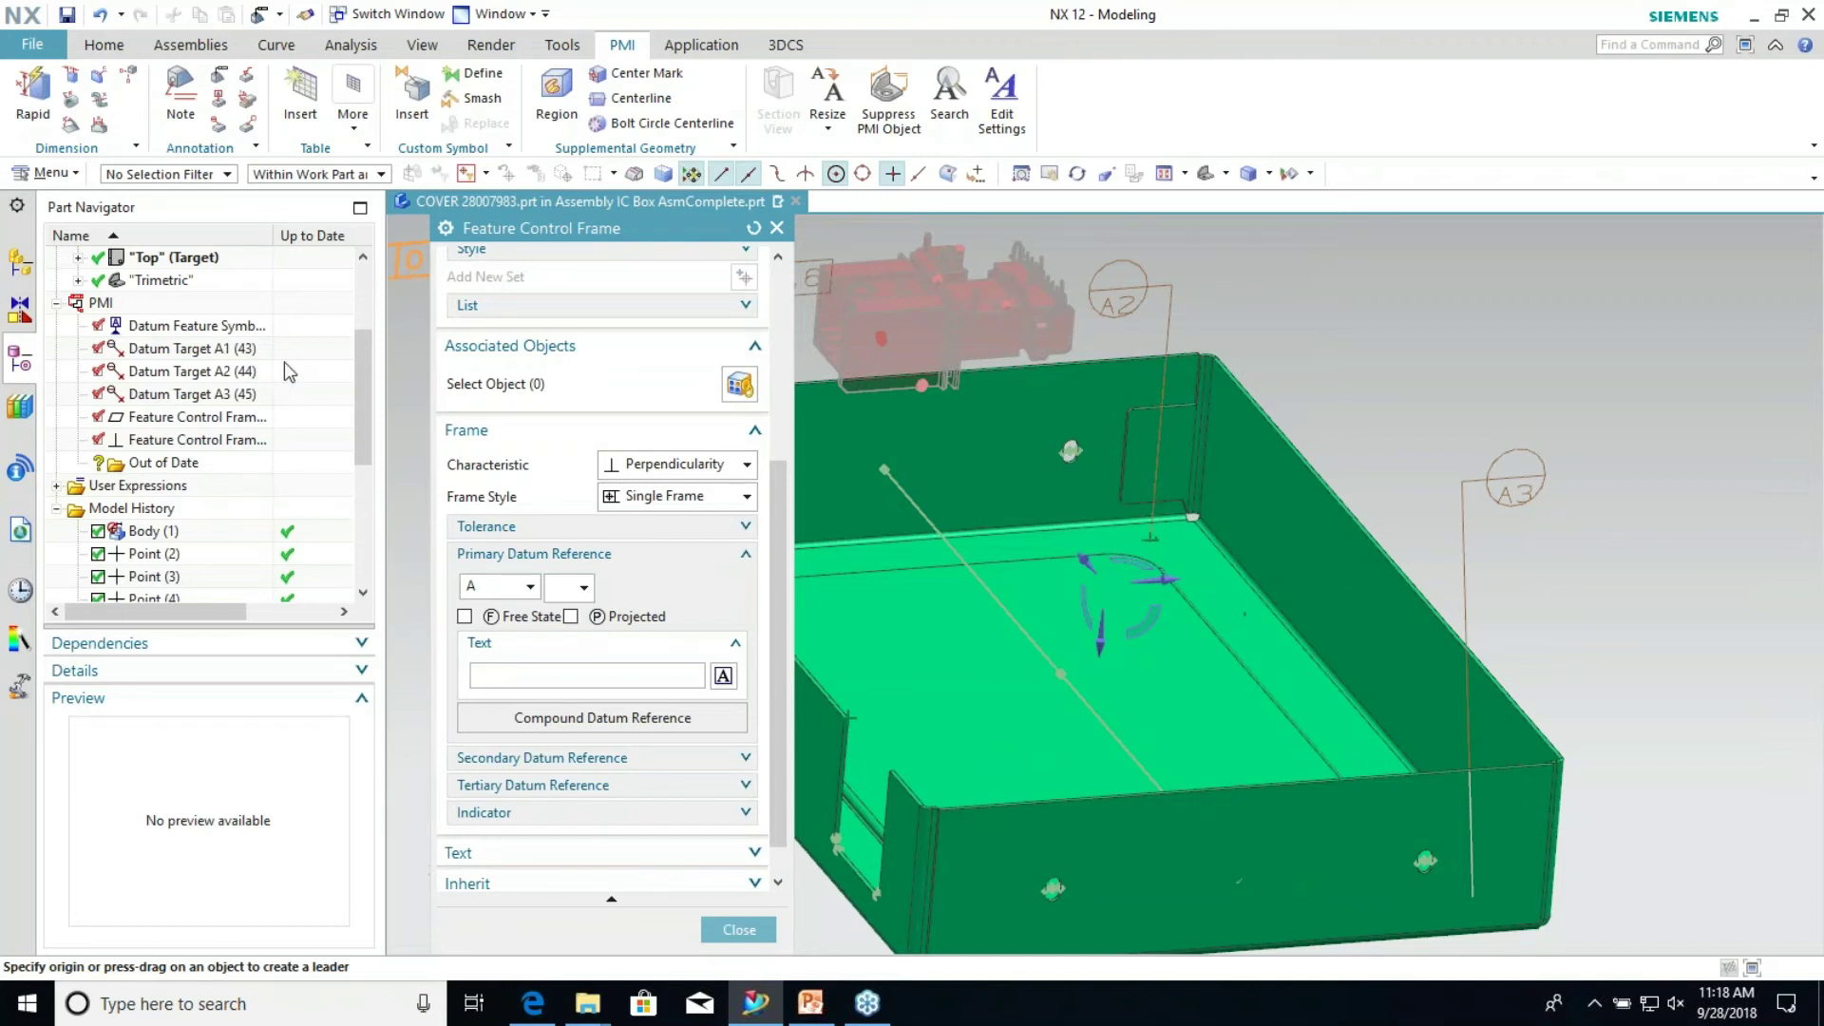
pyautogui.moveTo(645, 226); pyautogui.dragTo(621, 226)
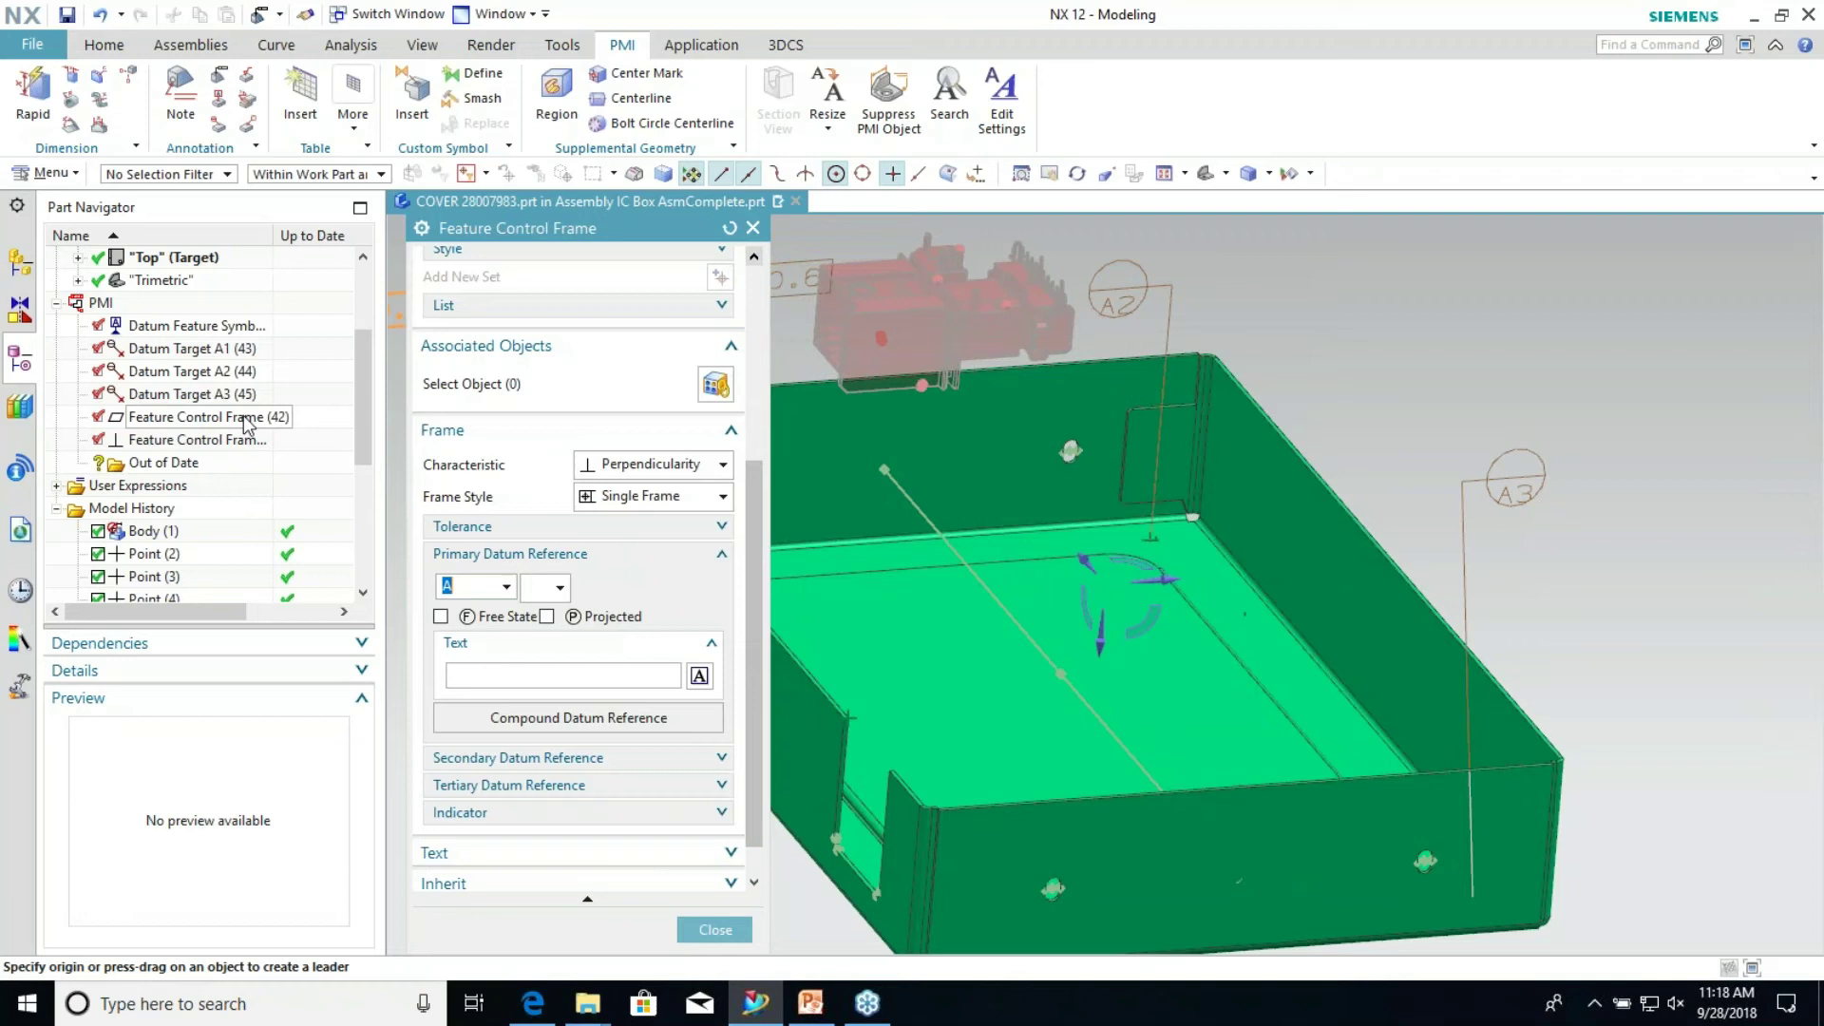
pyautogui.moveTo(605, 225); pyautogui.dragTo(264, 229)
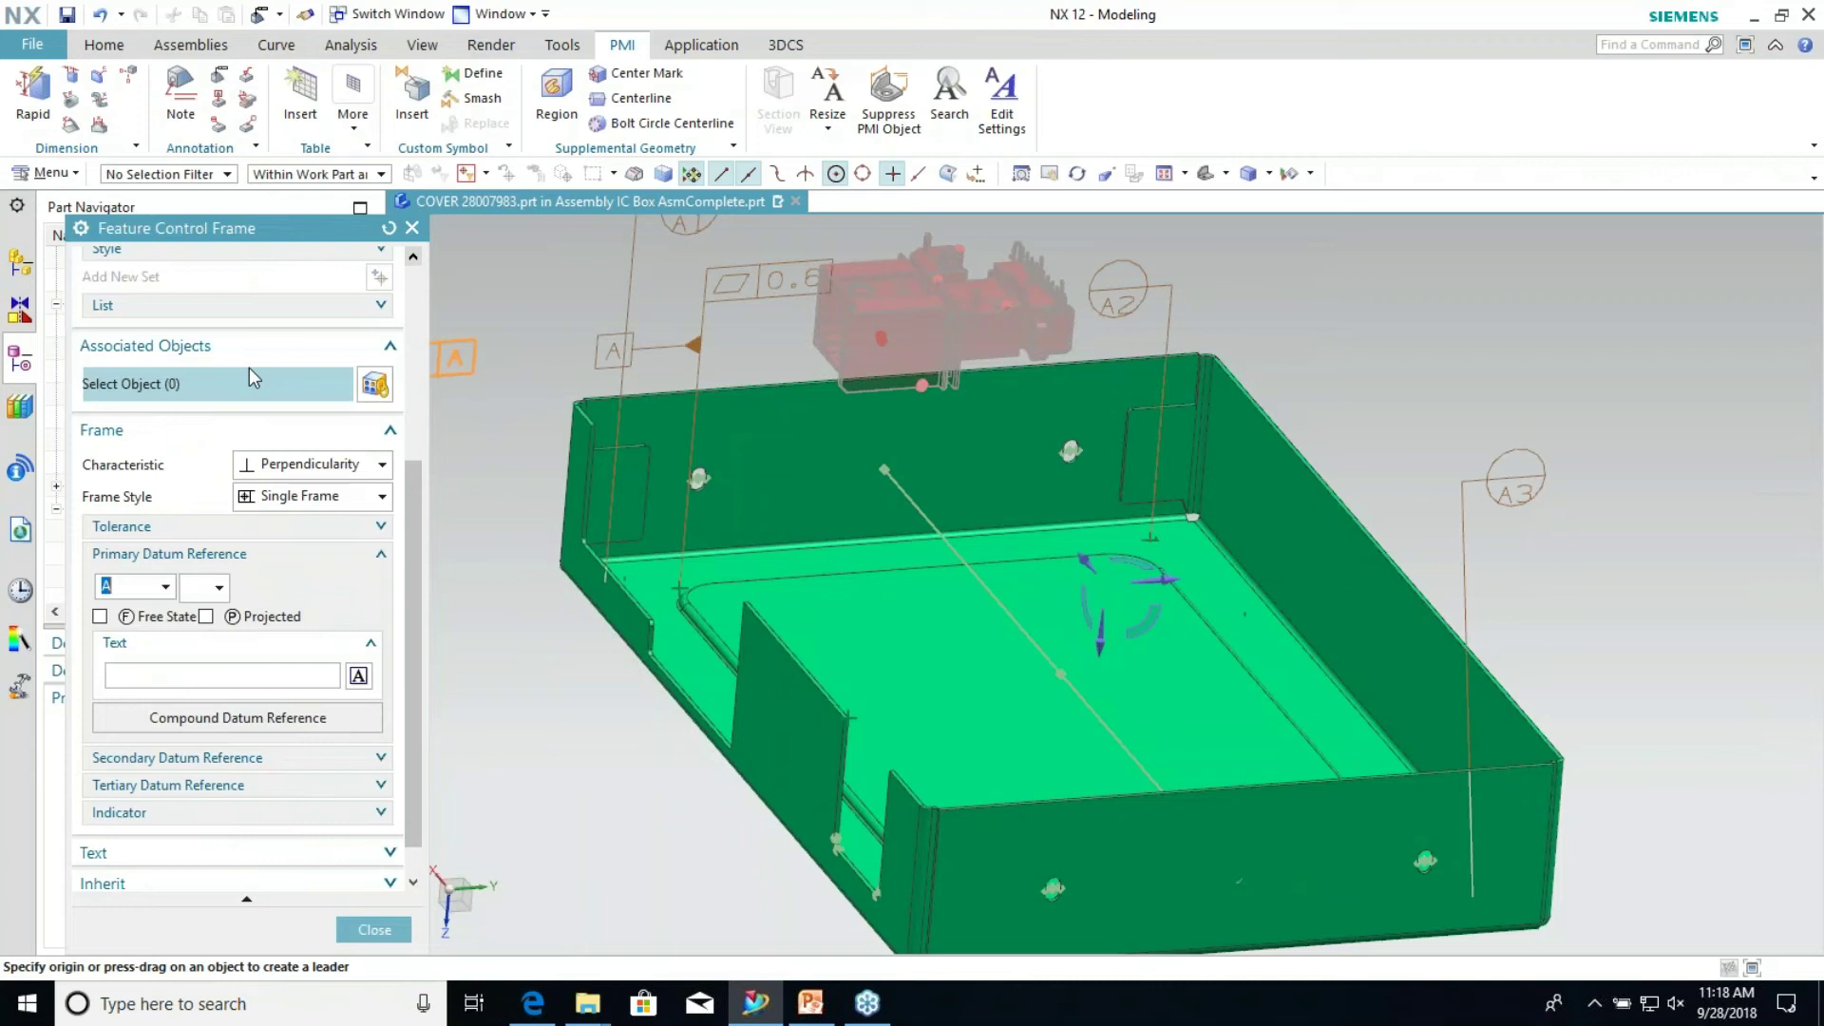
# Attach the perpendicularity frame's leader to the box's inner face
pyautogui.scroll(5, 209, 444)
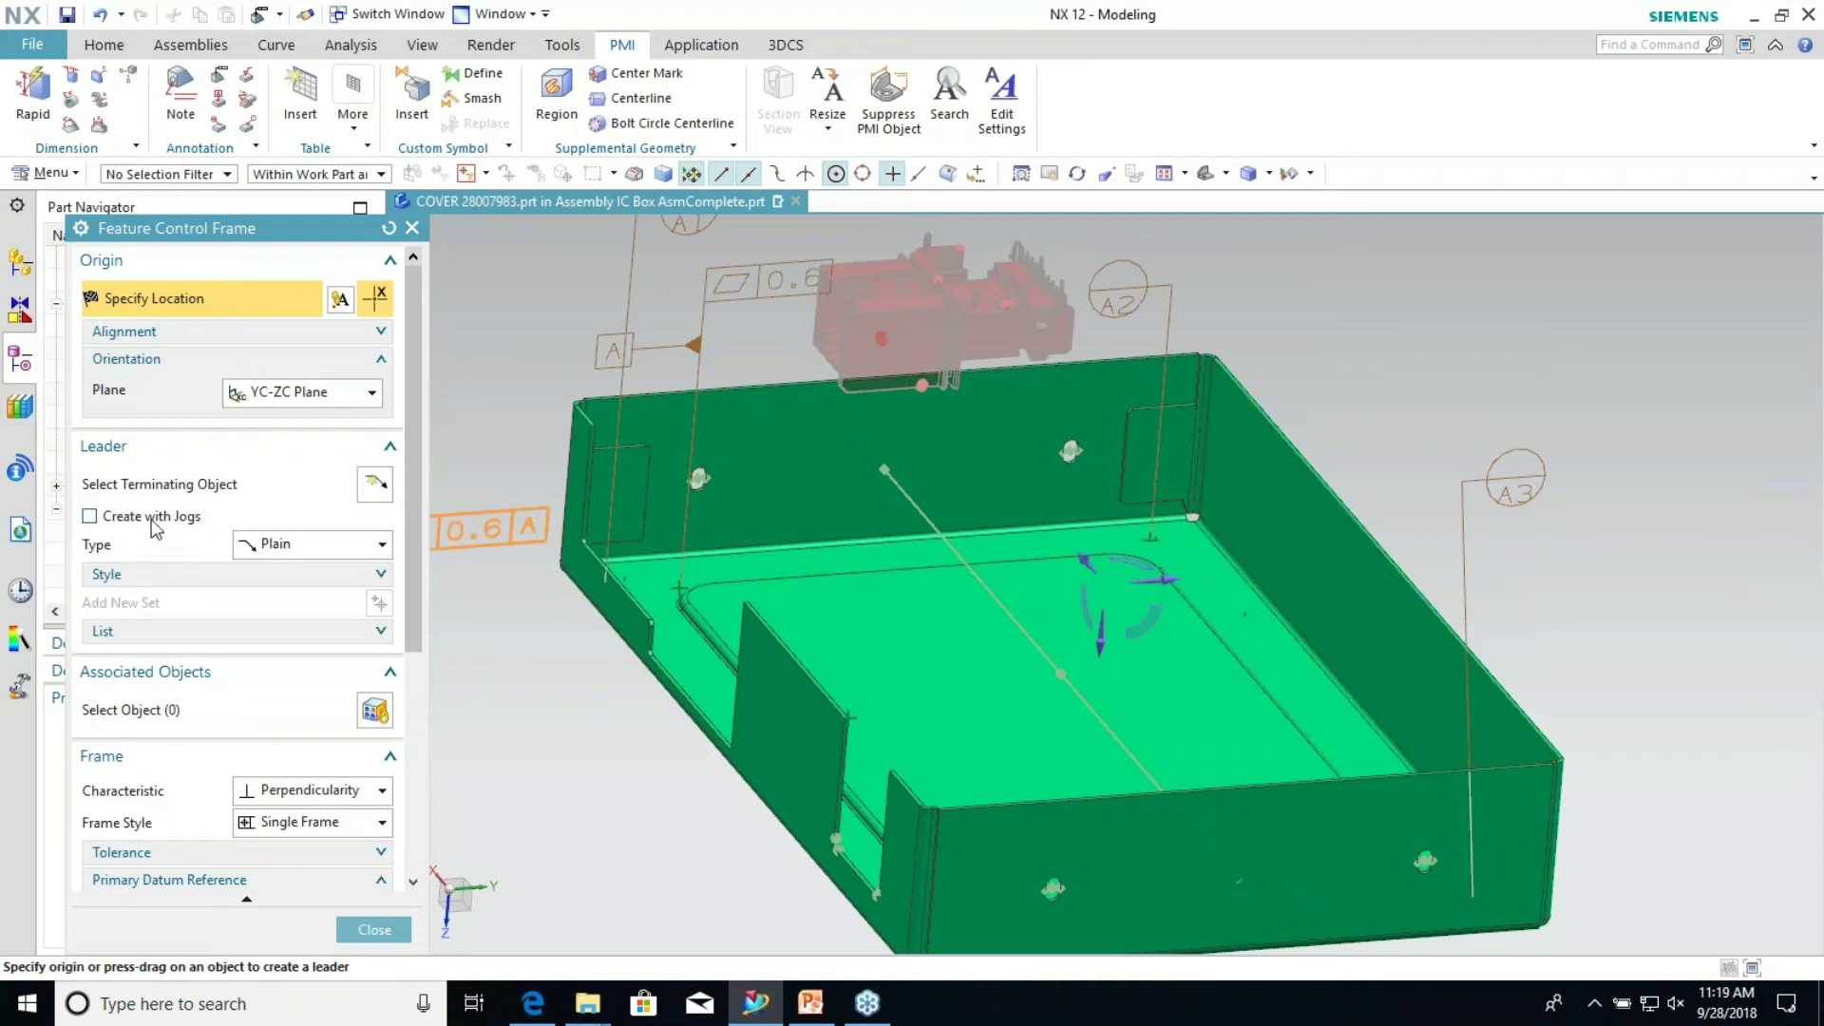
pyautogui.scroll(-5, 204, 502)
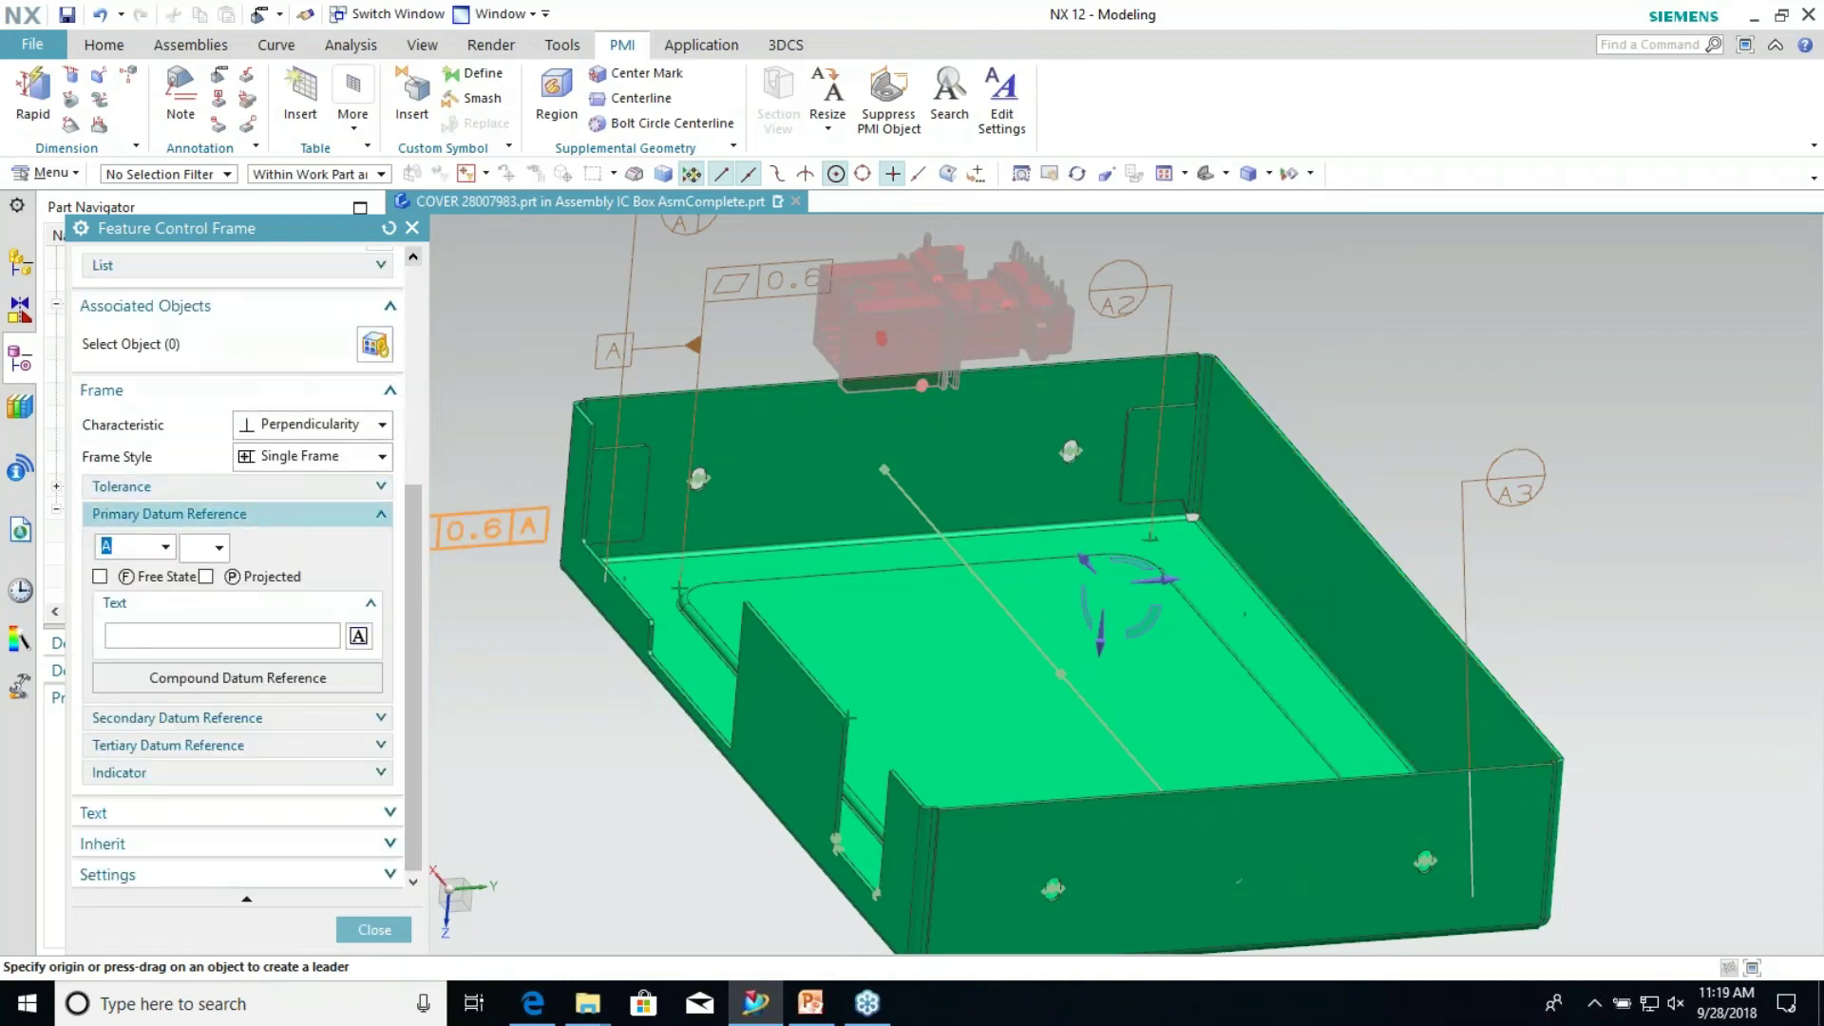
pyautogui.click(209, 514)
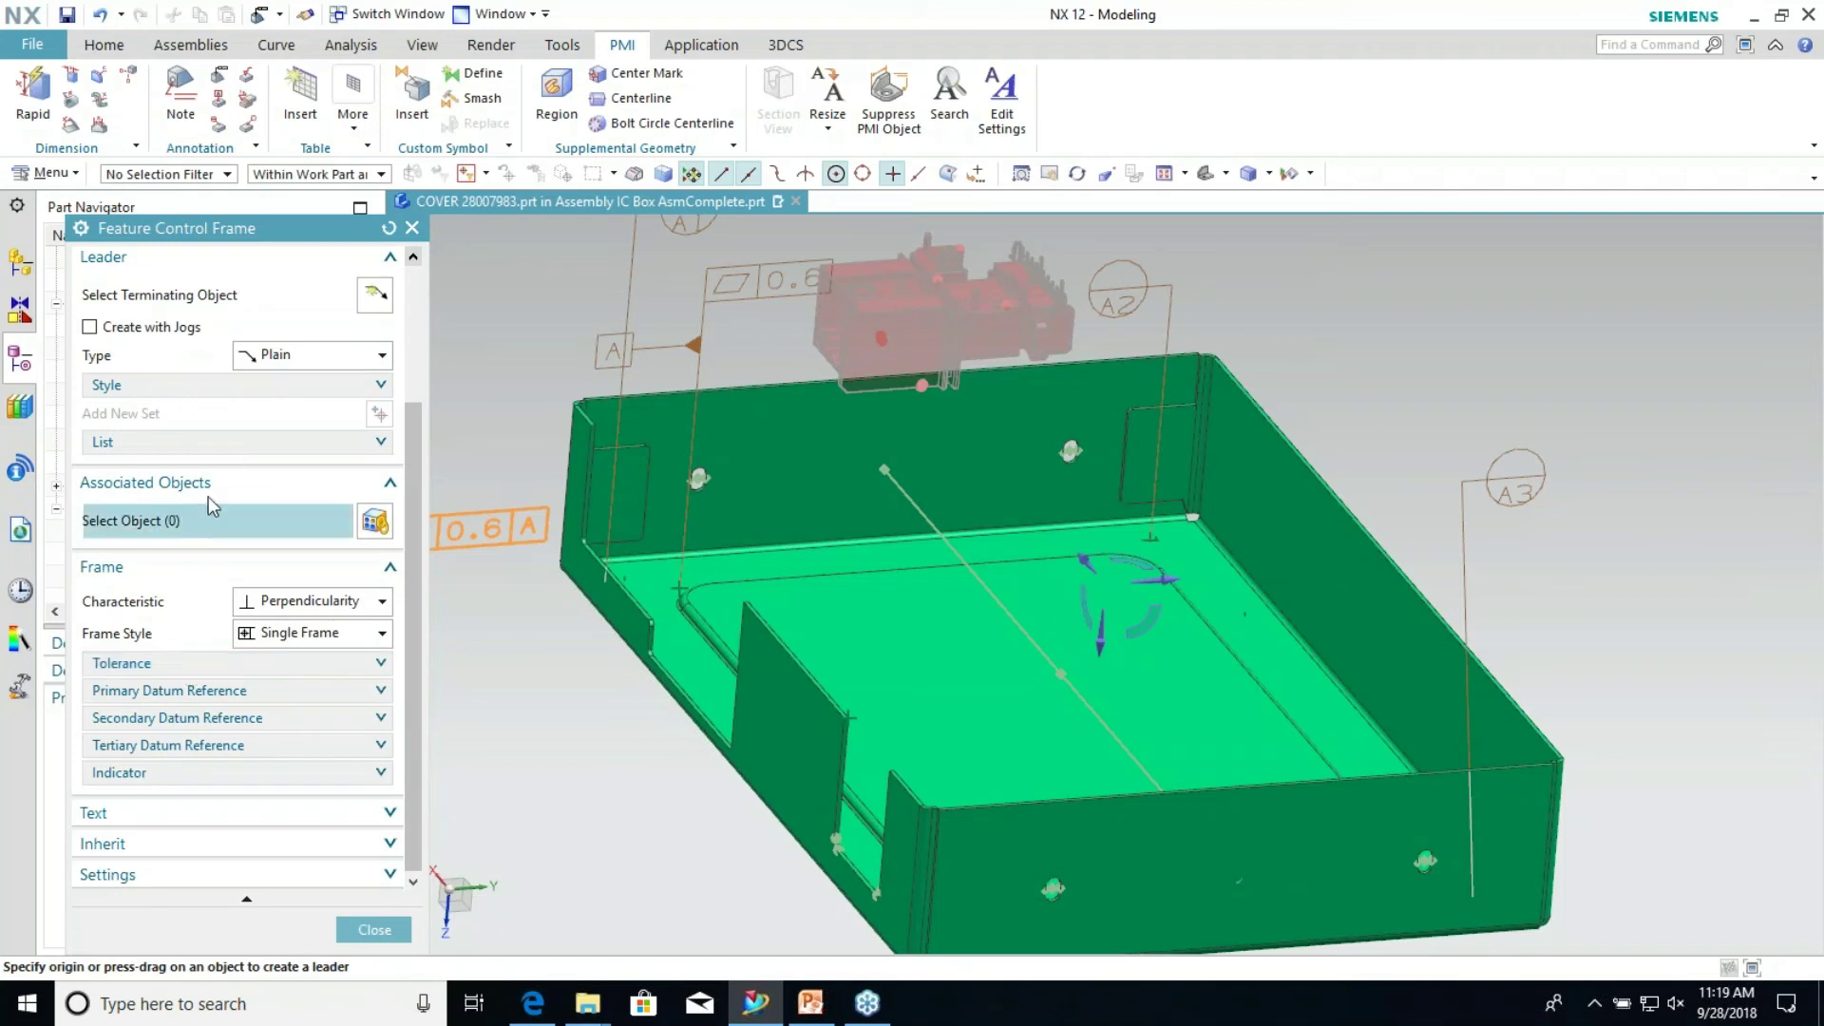
pyautogui.scroll(3, 214, 389)
pyautogui.click(217, 435)
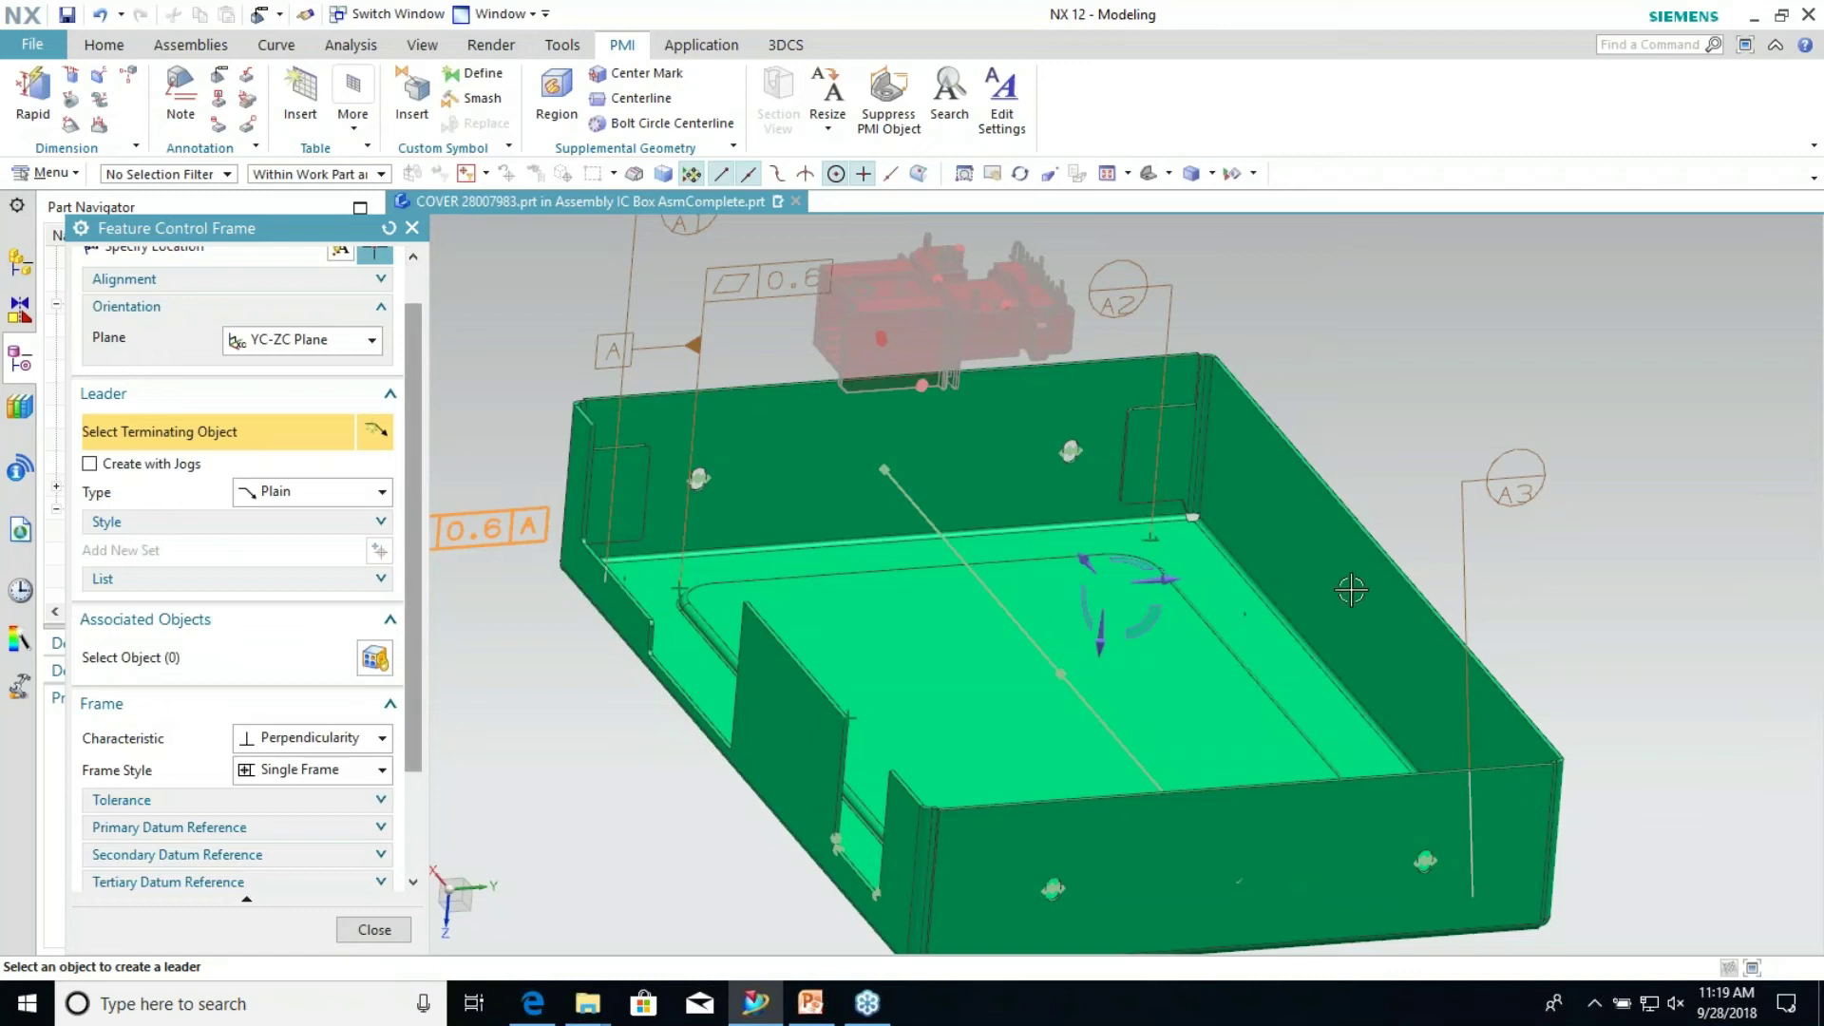
pyautogui.click(1344, 586)
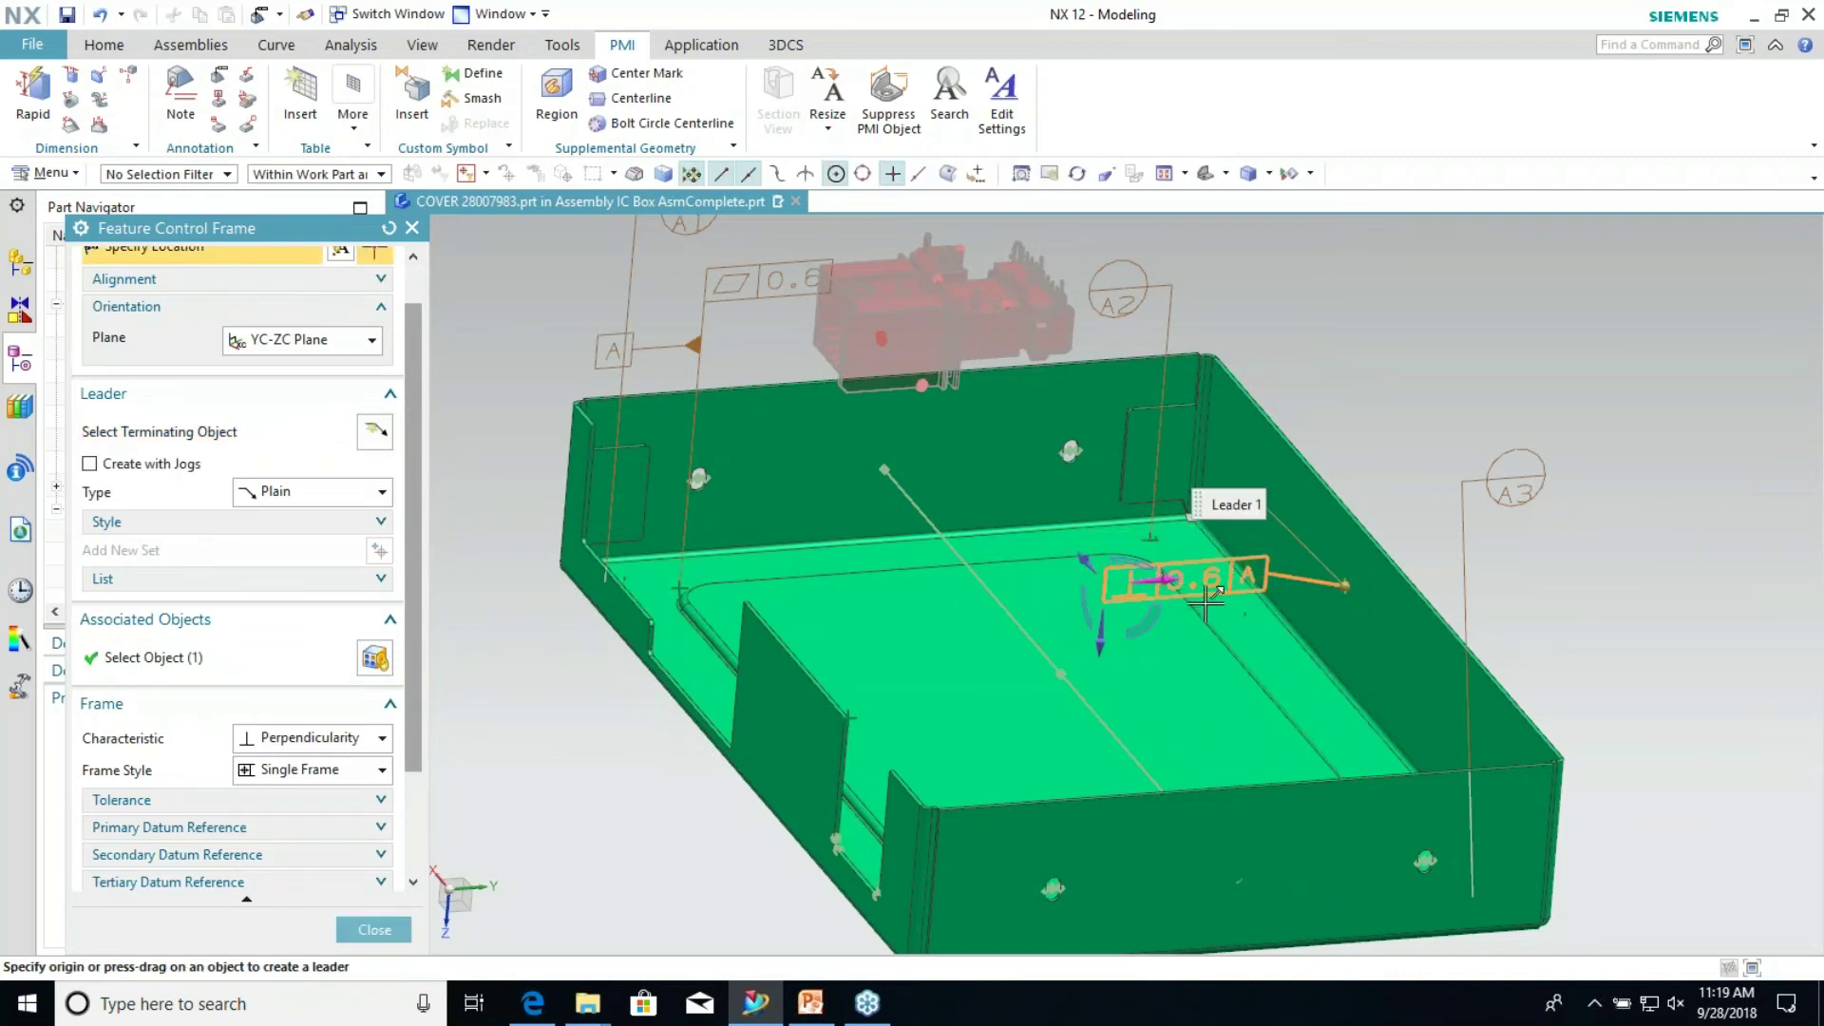
# Place the ⊥0.6A frame beside the right wall, close the tool, and select it
pyautogui.moveTo(1202, 625); pyautogui.dragTo(1188, 580, button='middle')
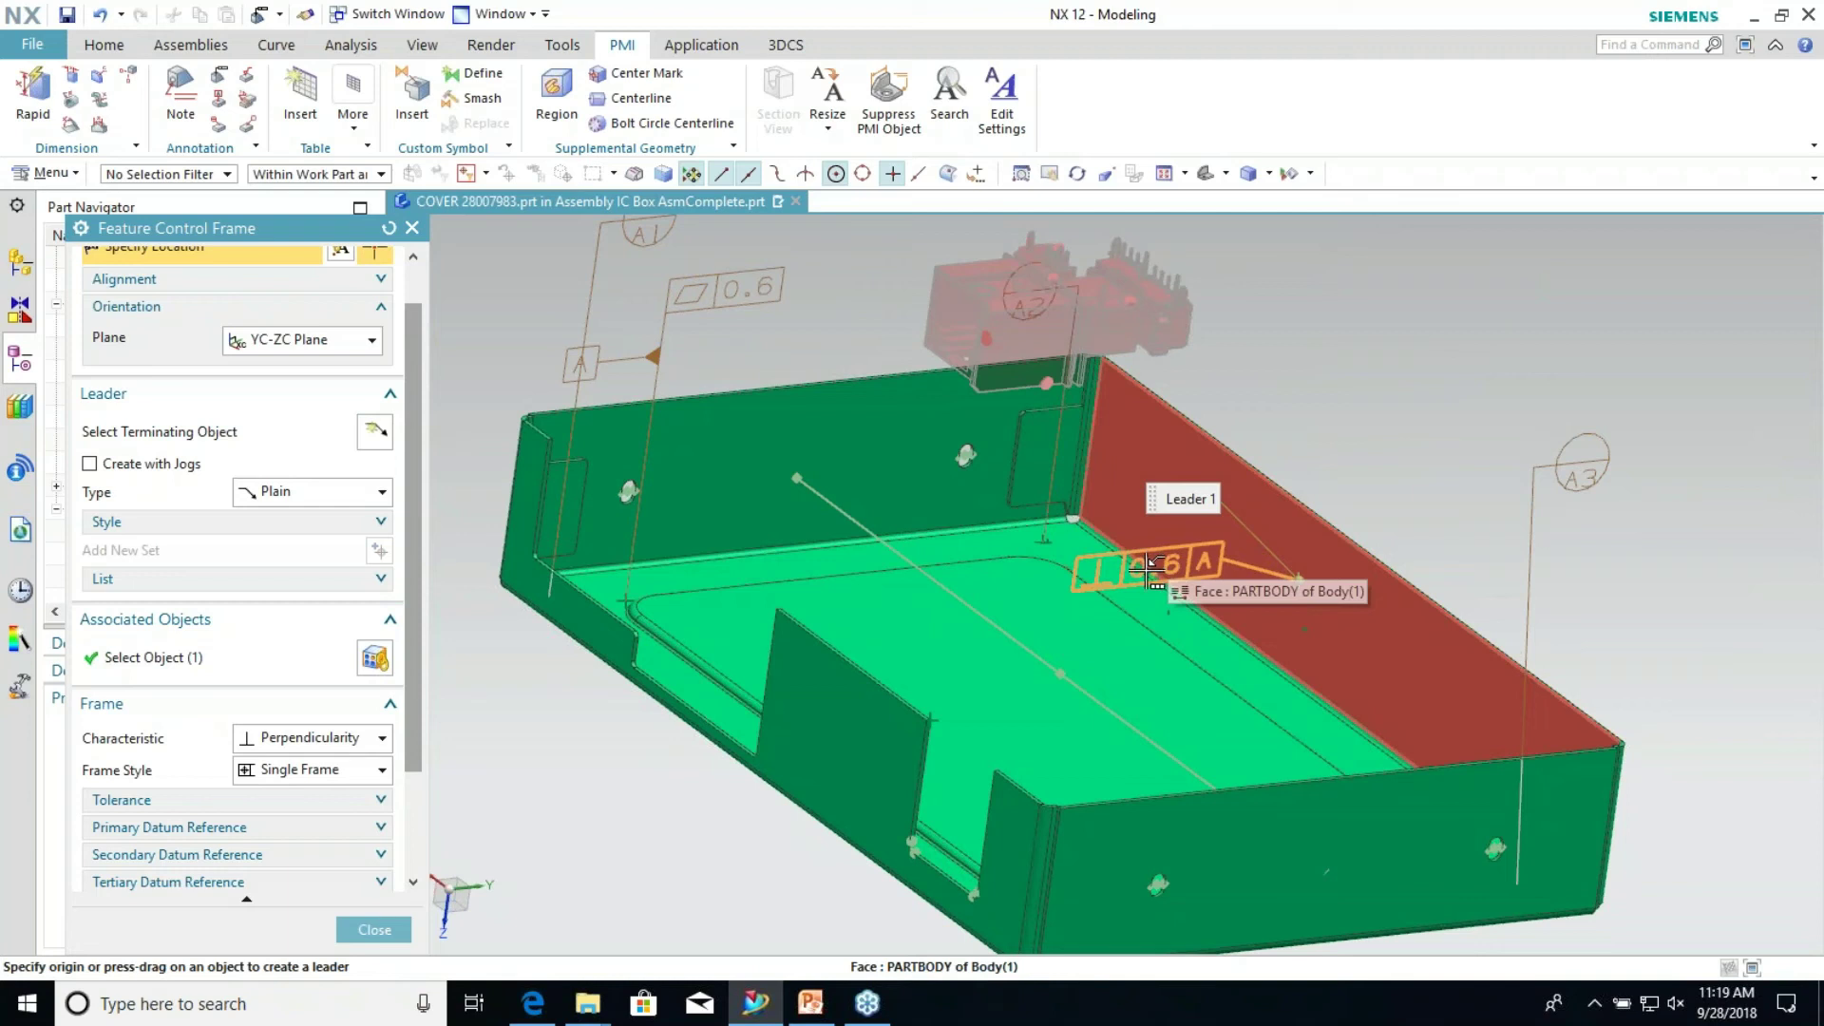
pyautogui.click(1273, 418)
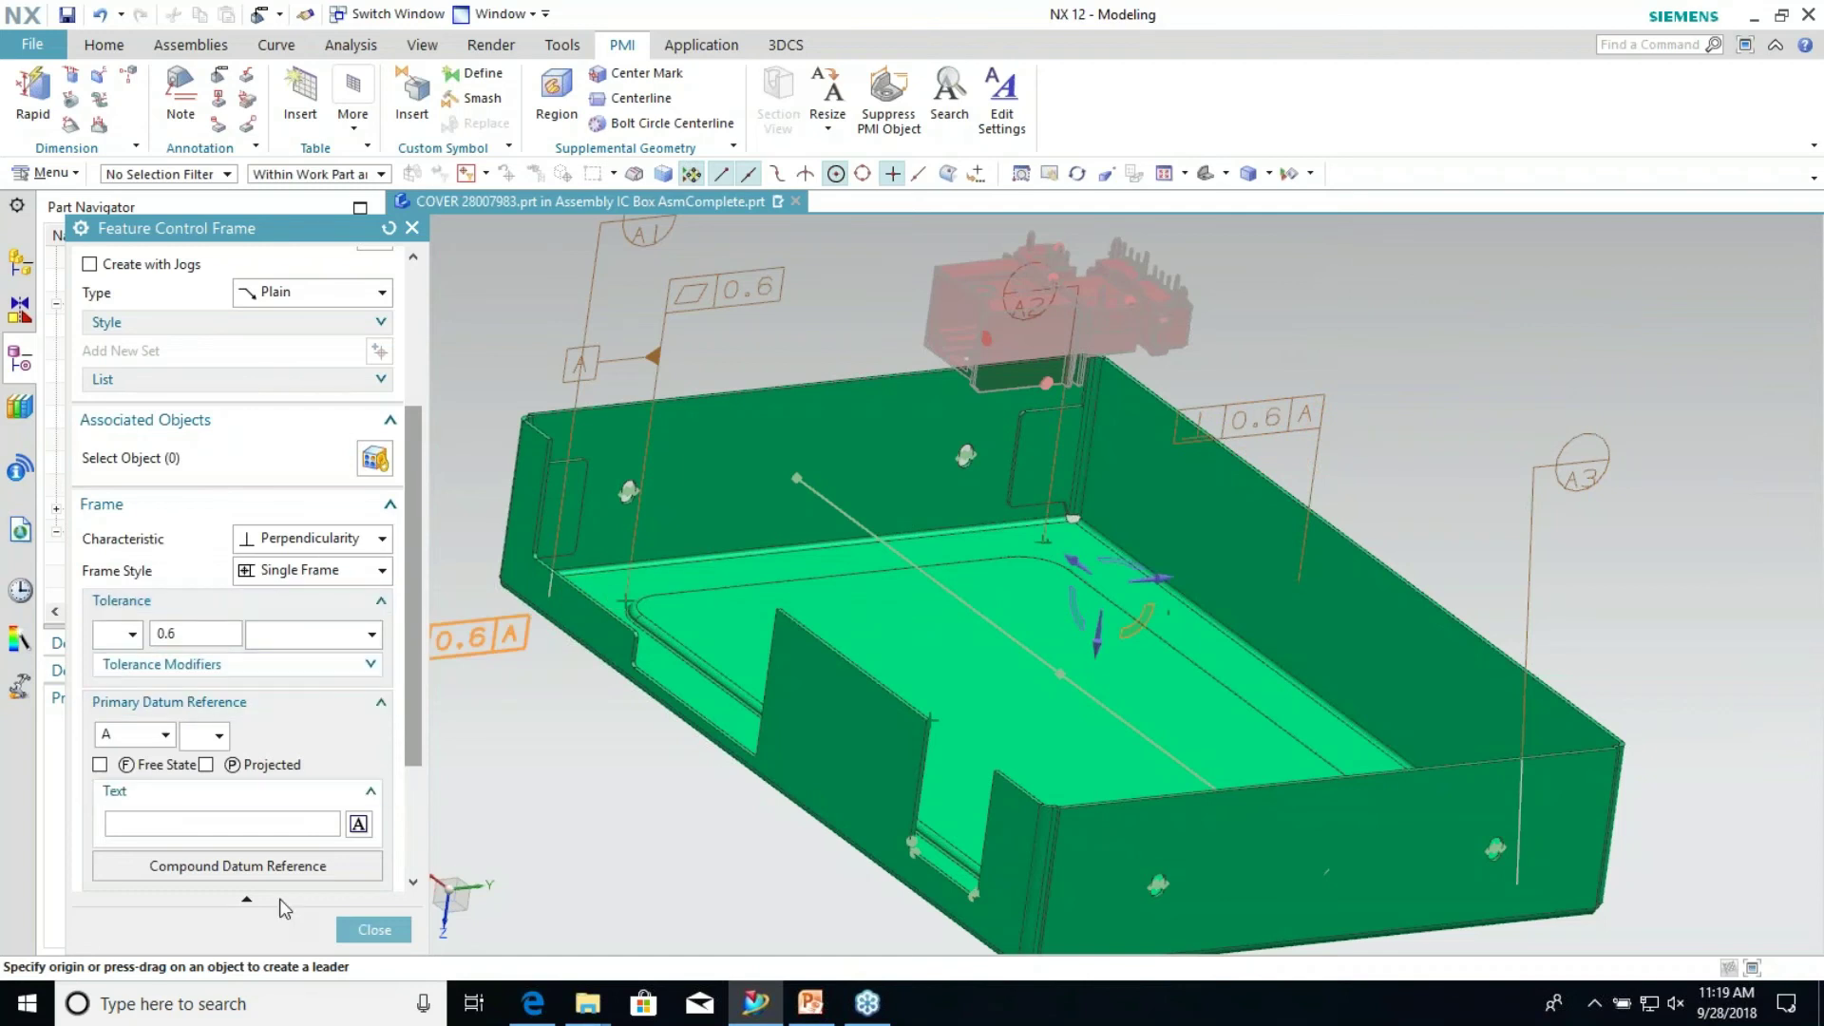
pyautogui.click(372, 929)
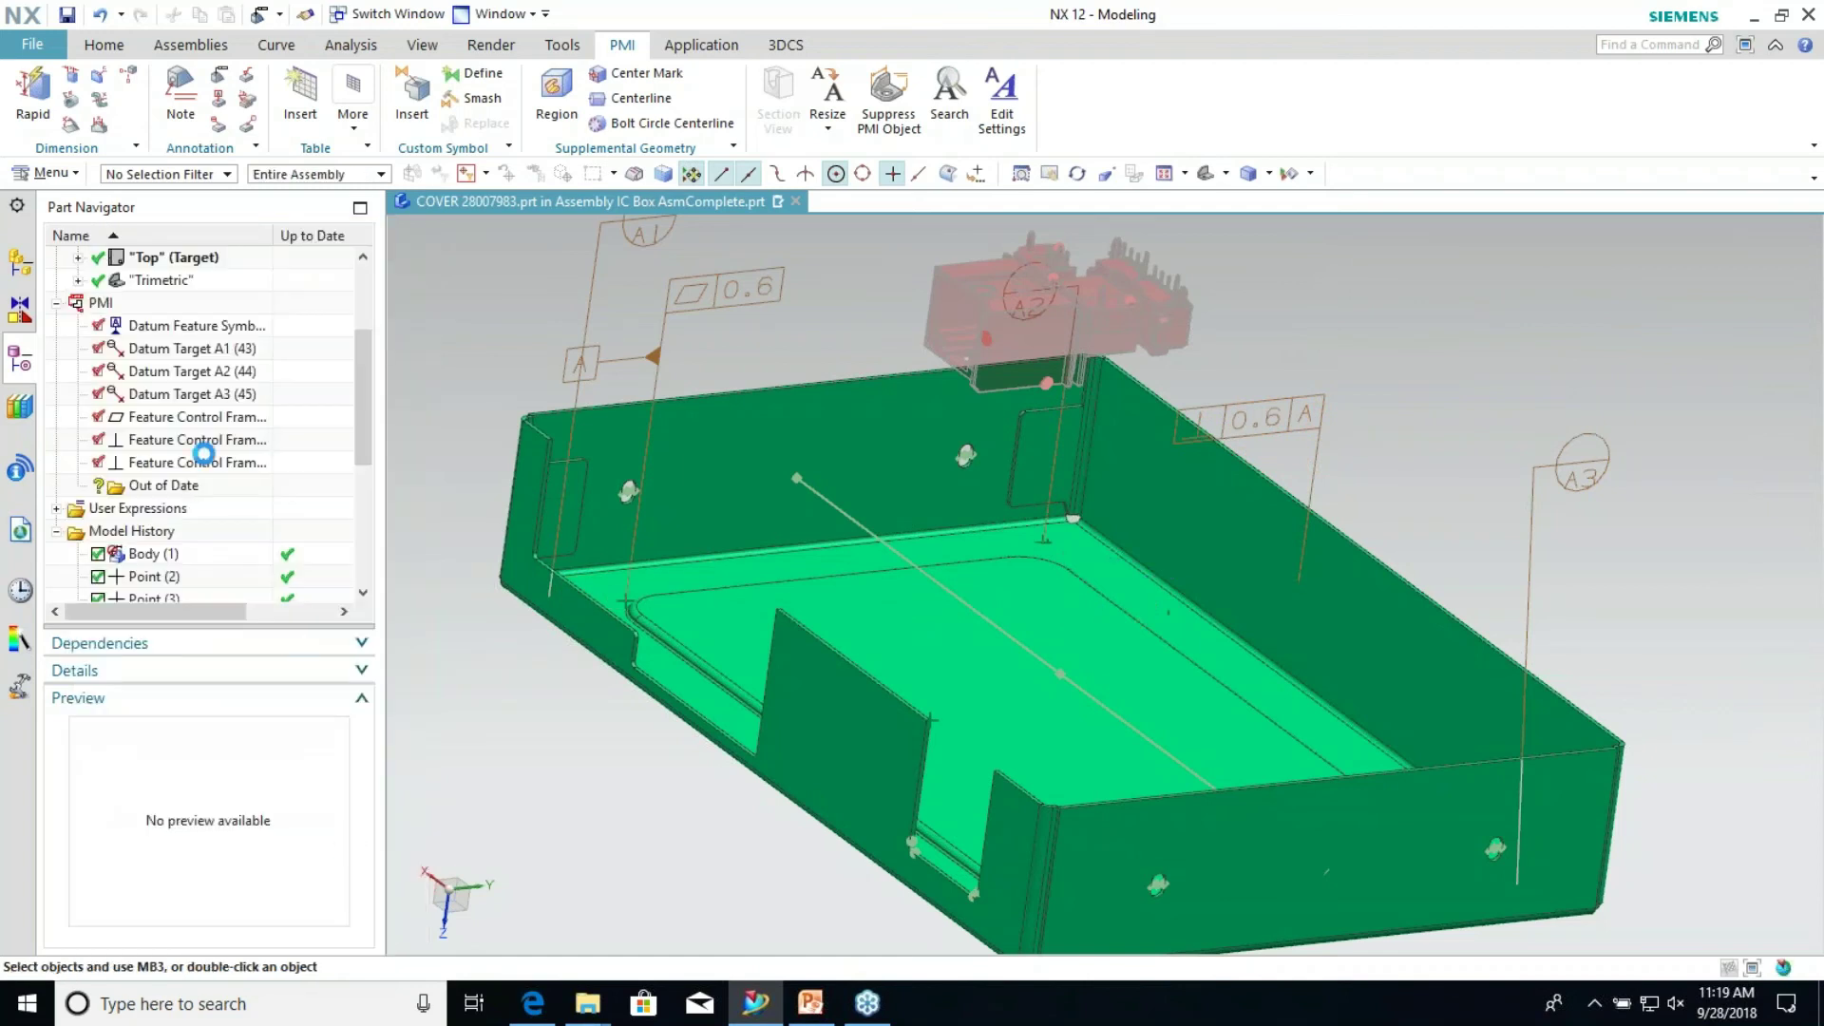
pyautogui.click(1302, 411)
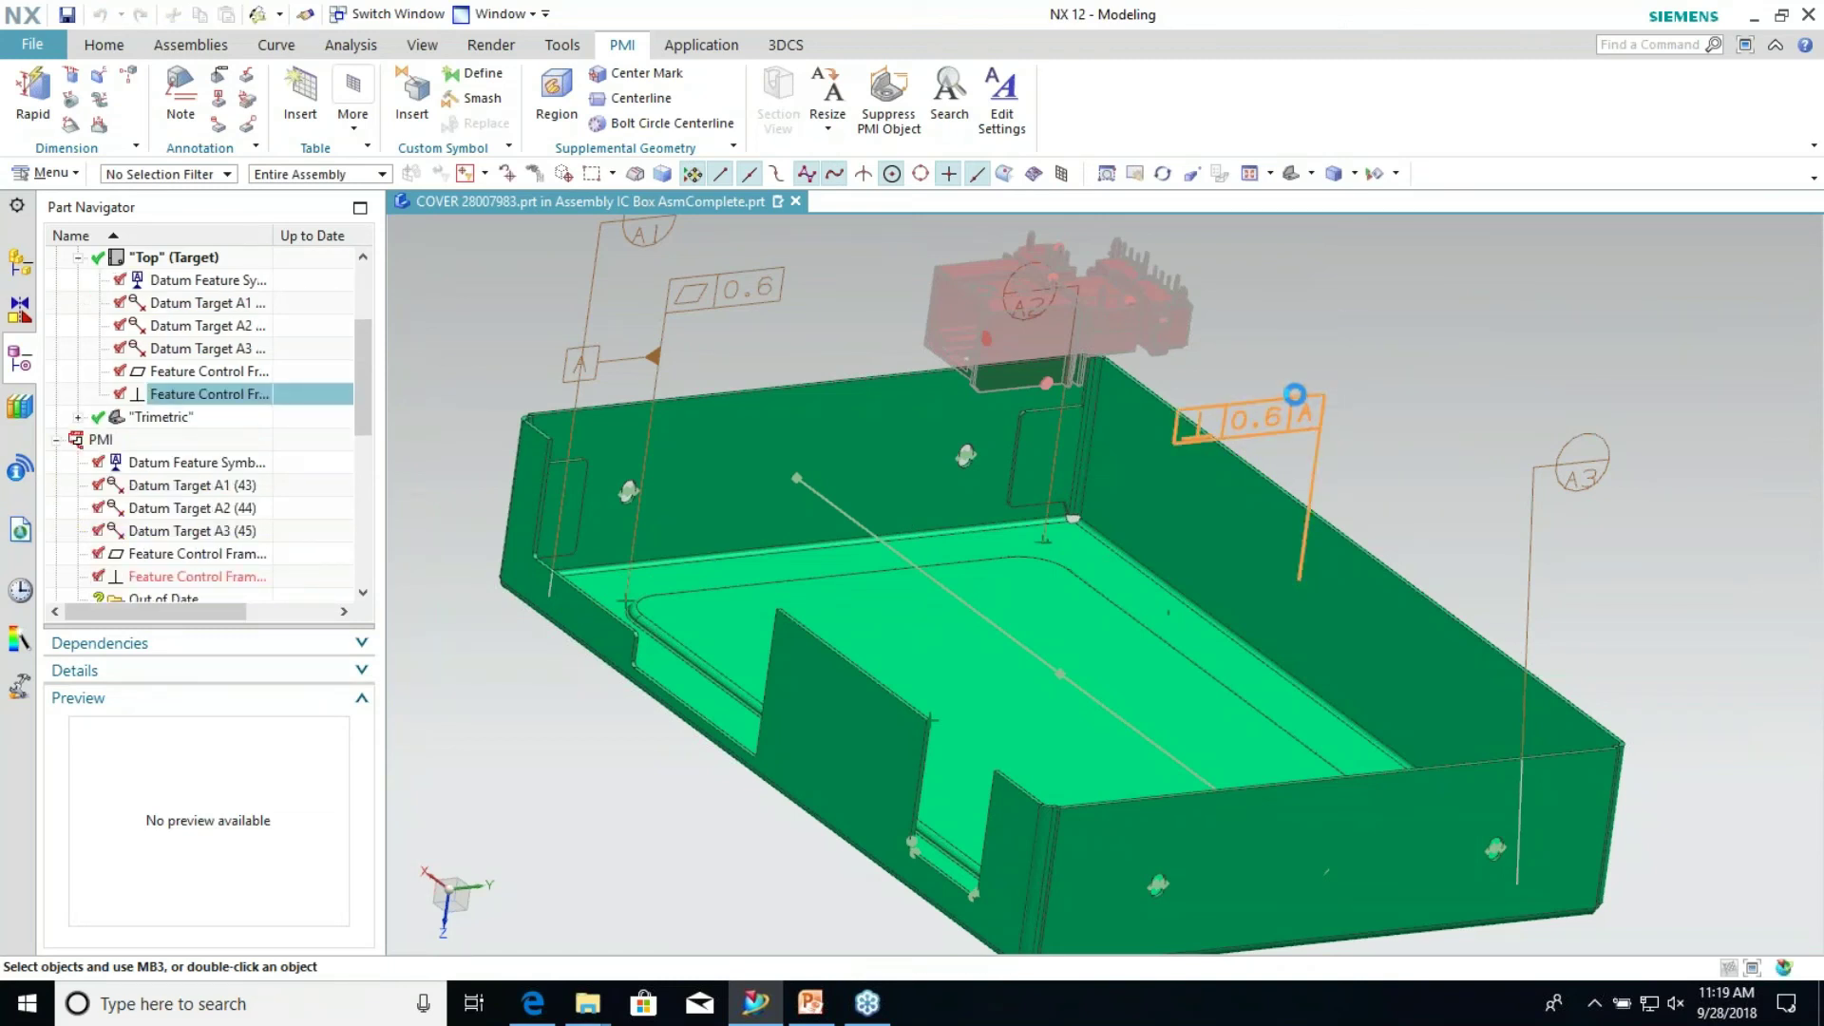
# Add the right side wall face to the ⊥0.6A frame's associated objects and confirm the edit
pyautogui.doubleClick(1264, 396)
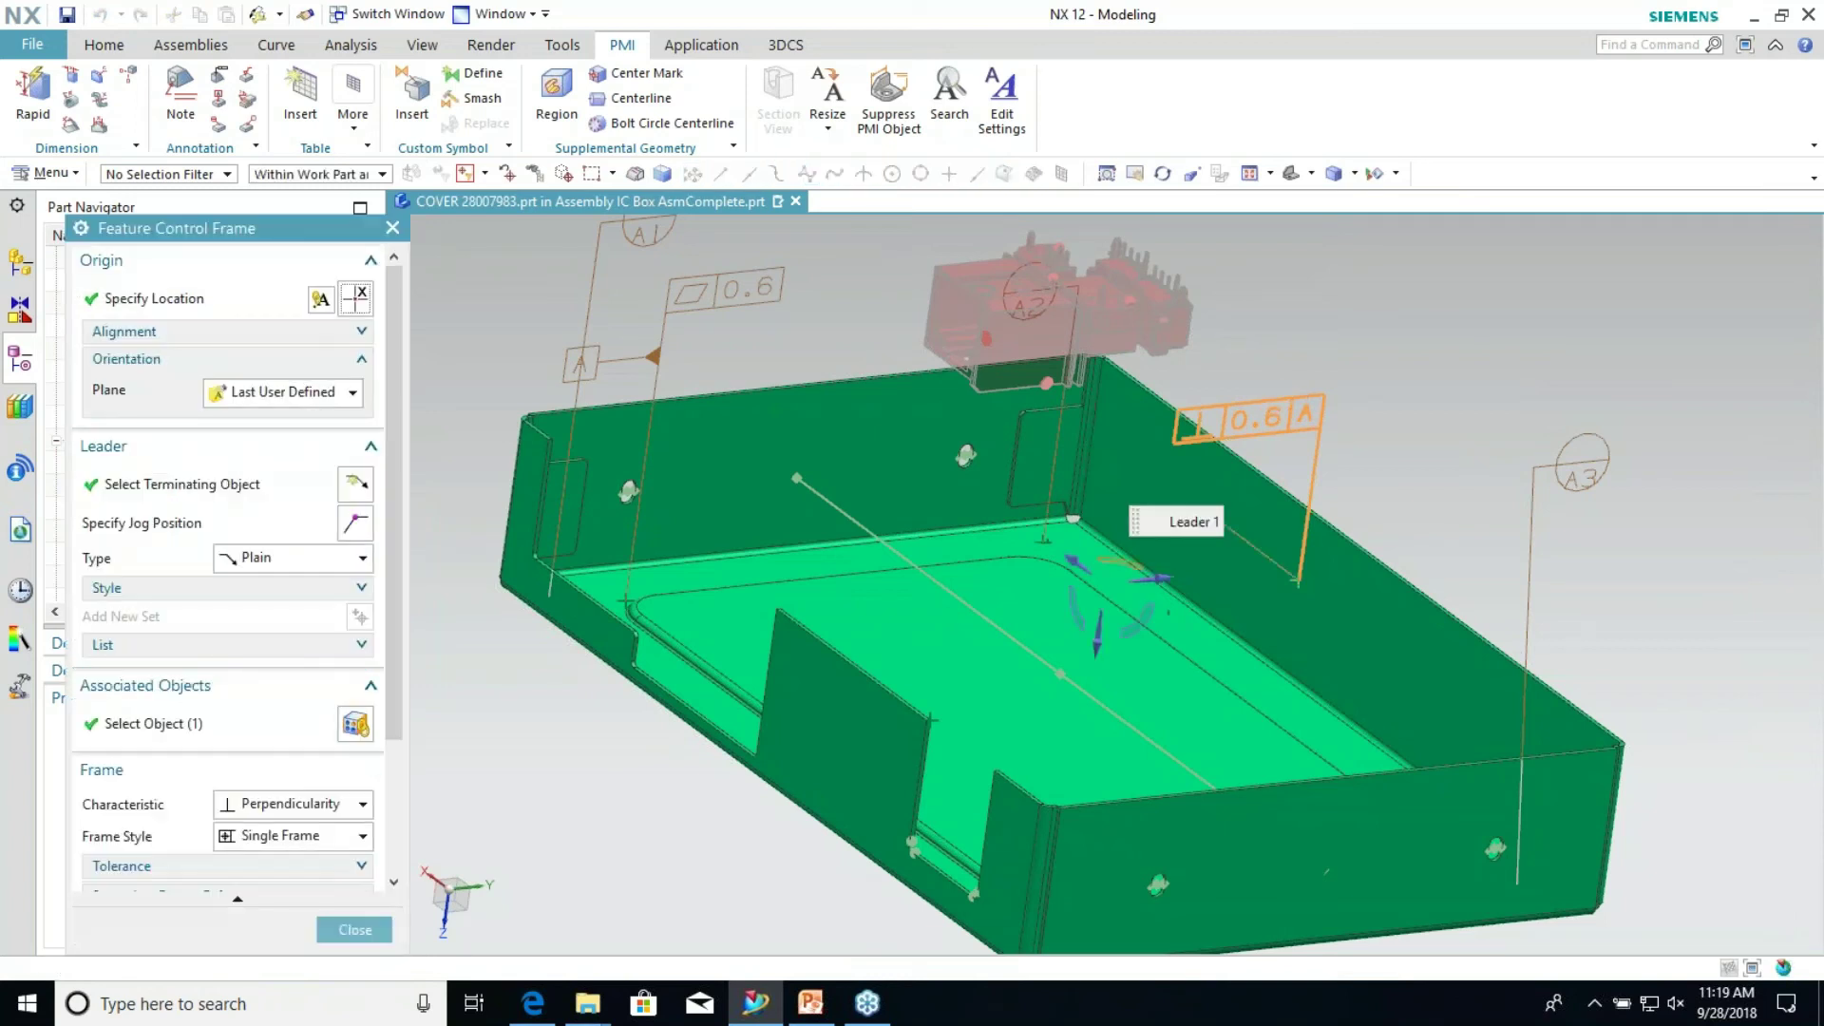
pyautogui.click(164, 727)
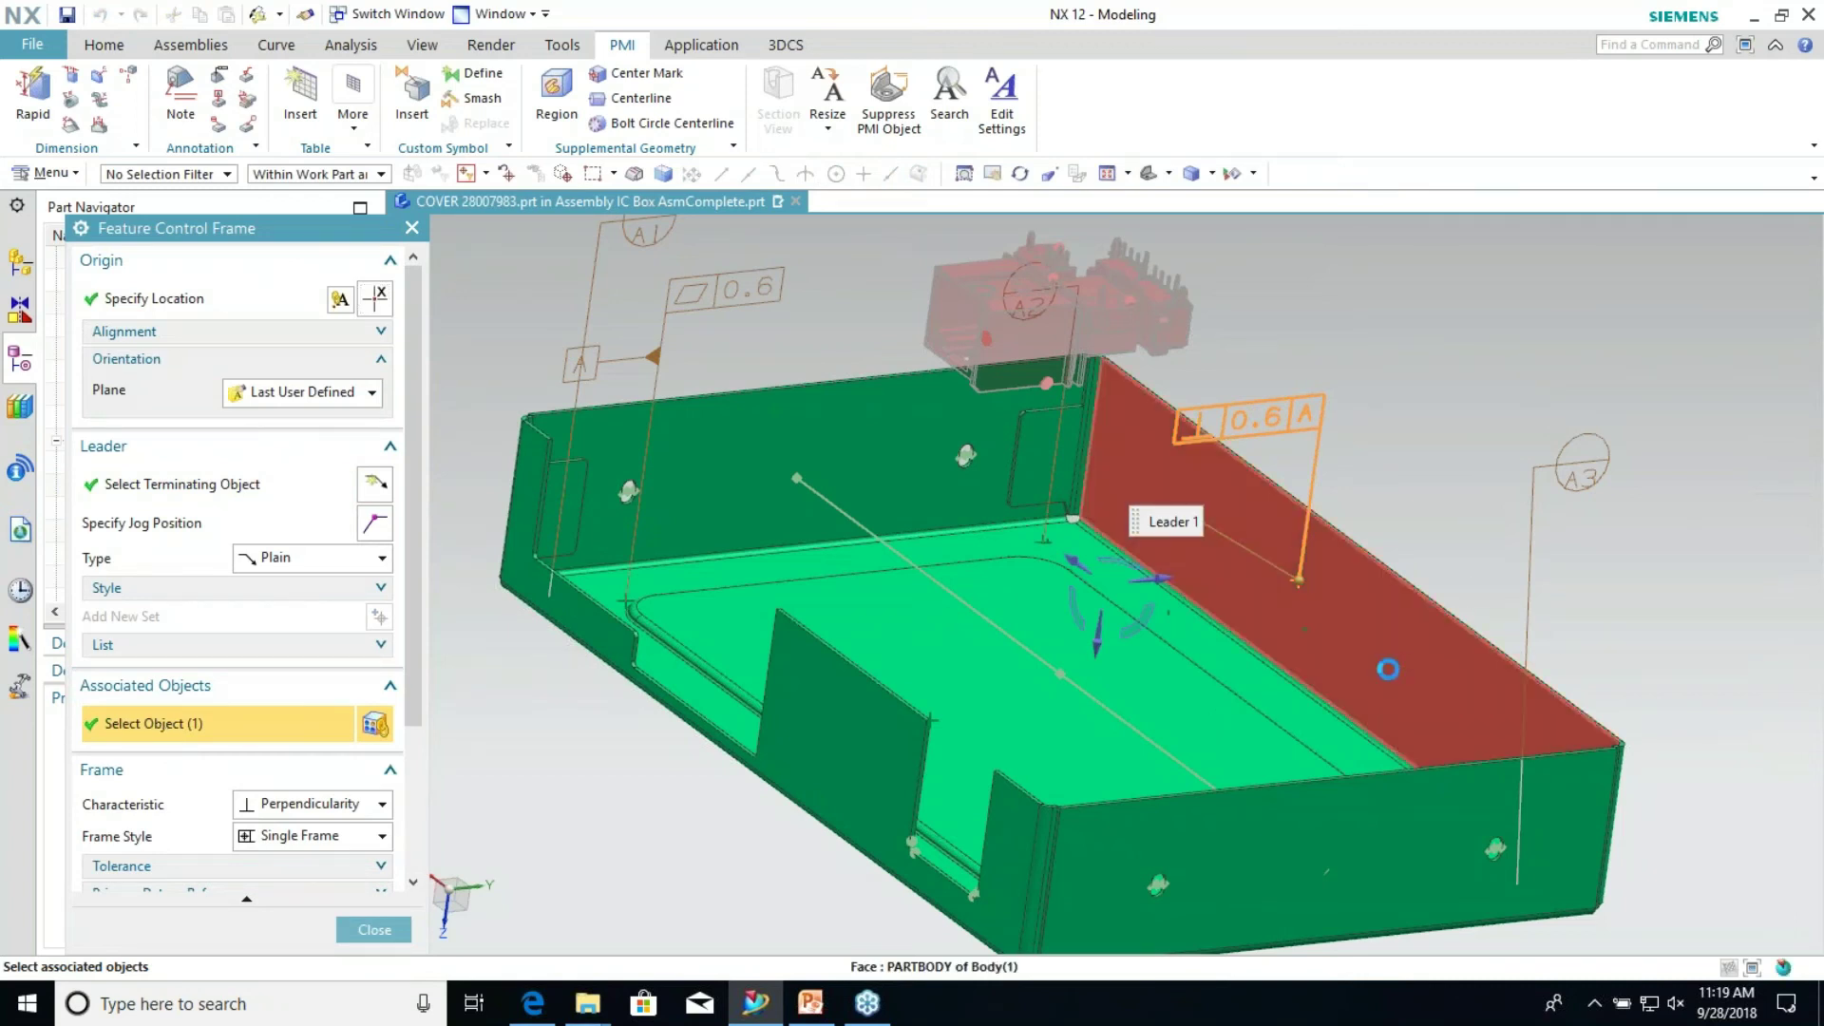
pyautogui.click(1390, 670)
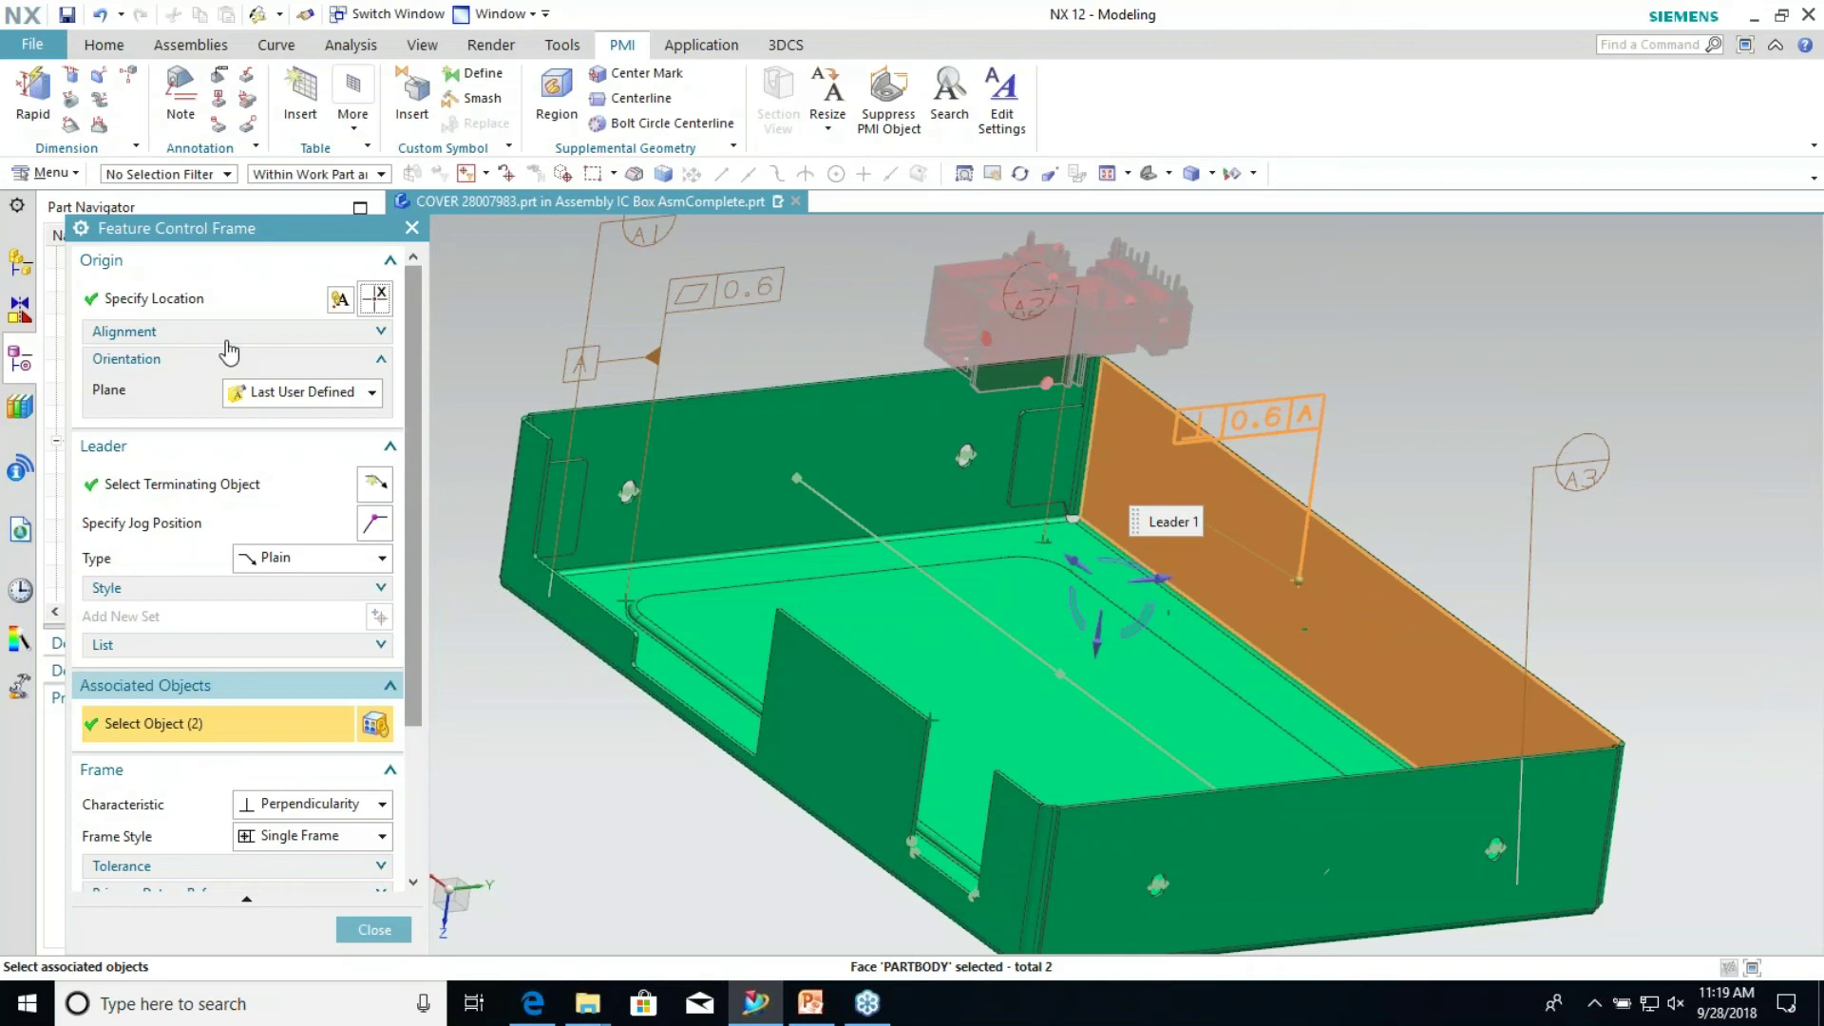
pyautogui.moveTo(239, 246); pyautogui.dragTo(579, 246)
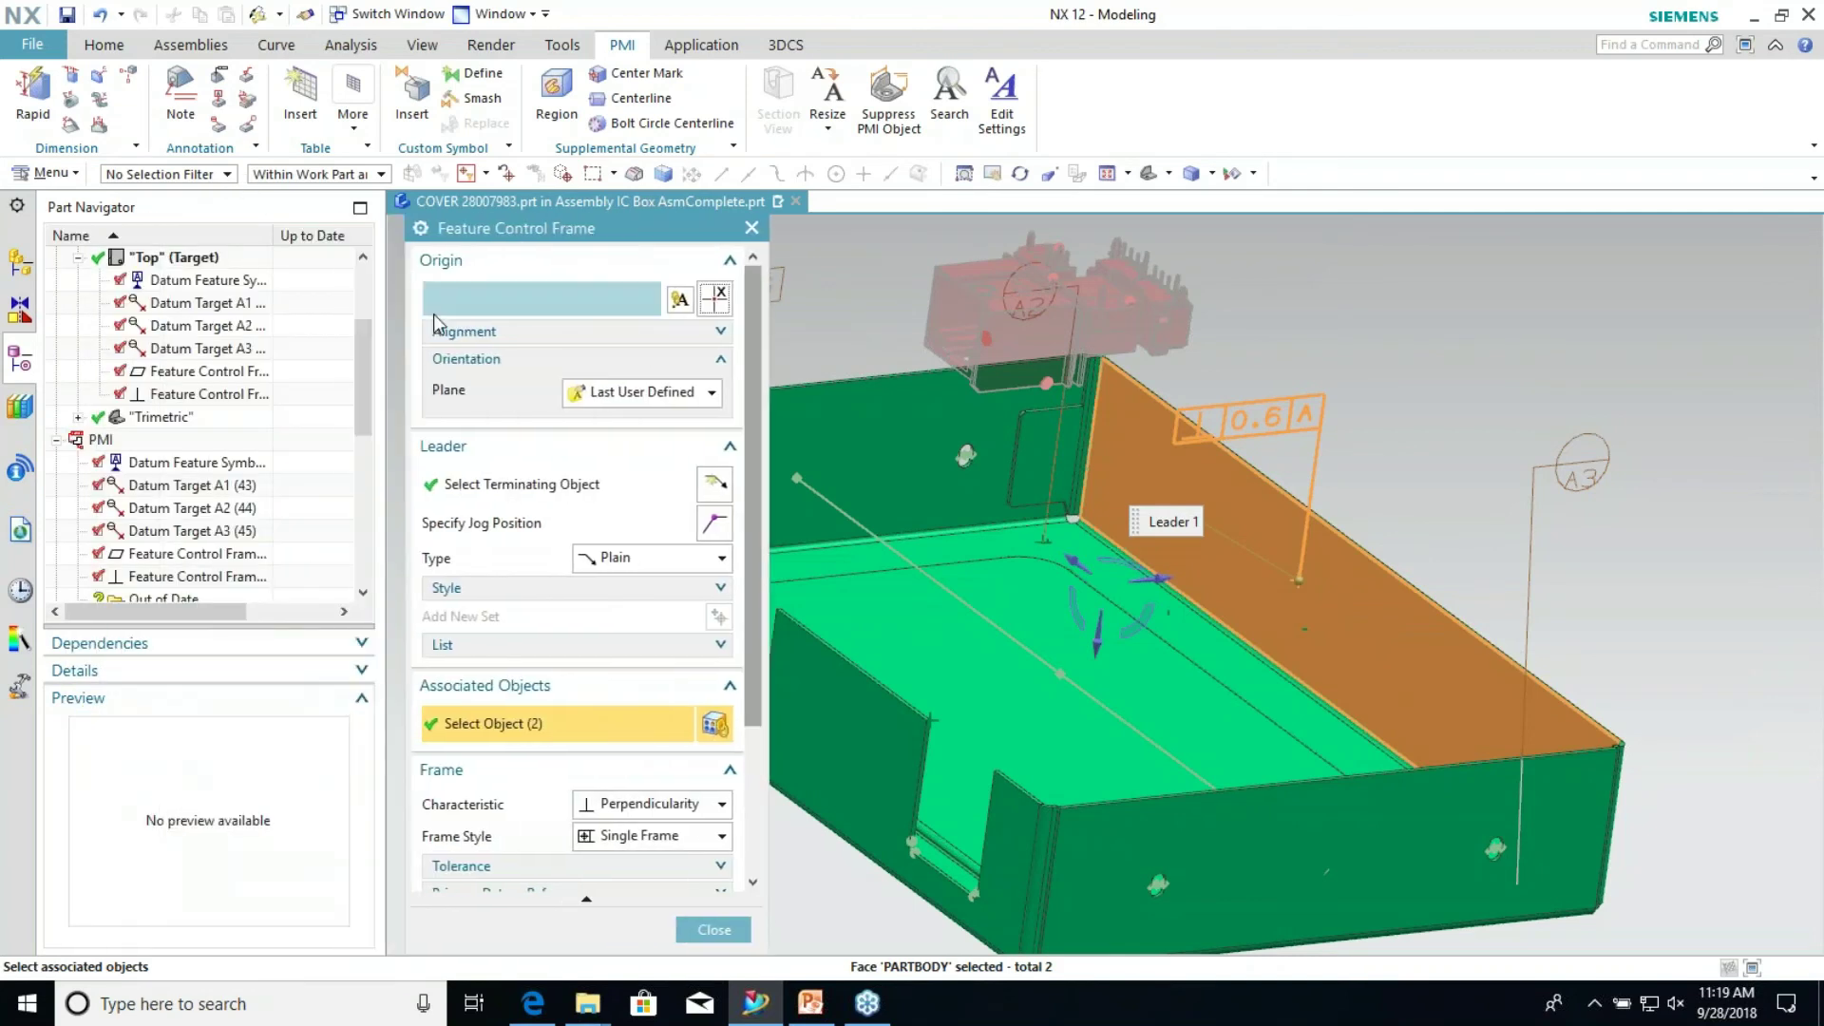
pyautogui.click(157, 671)
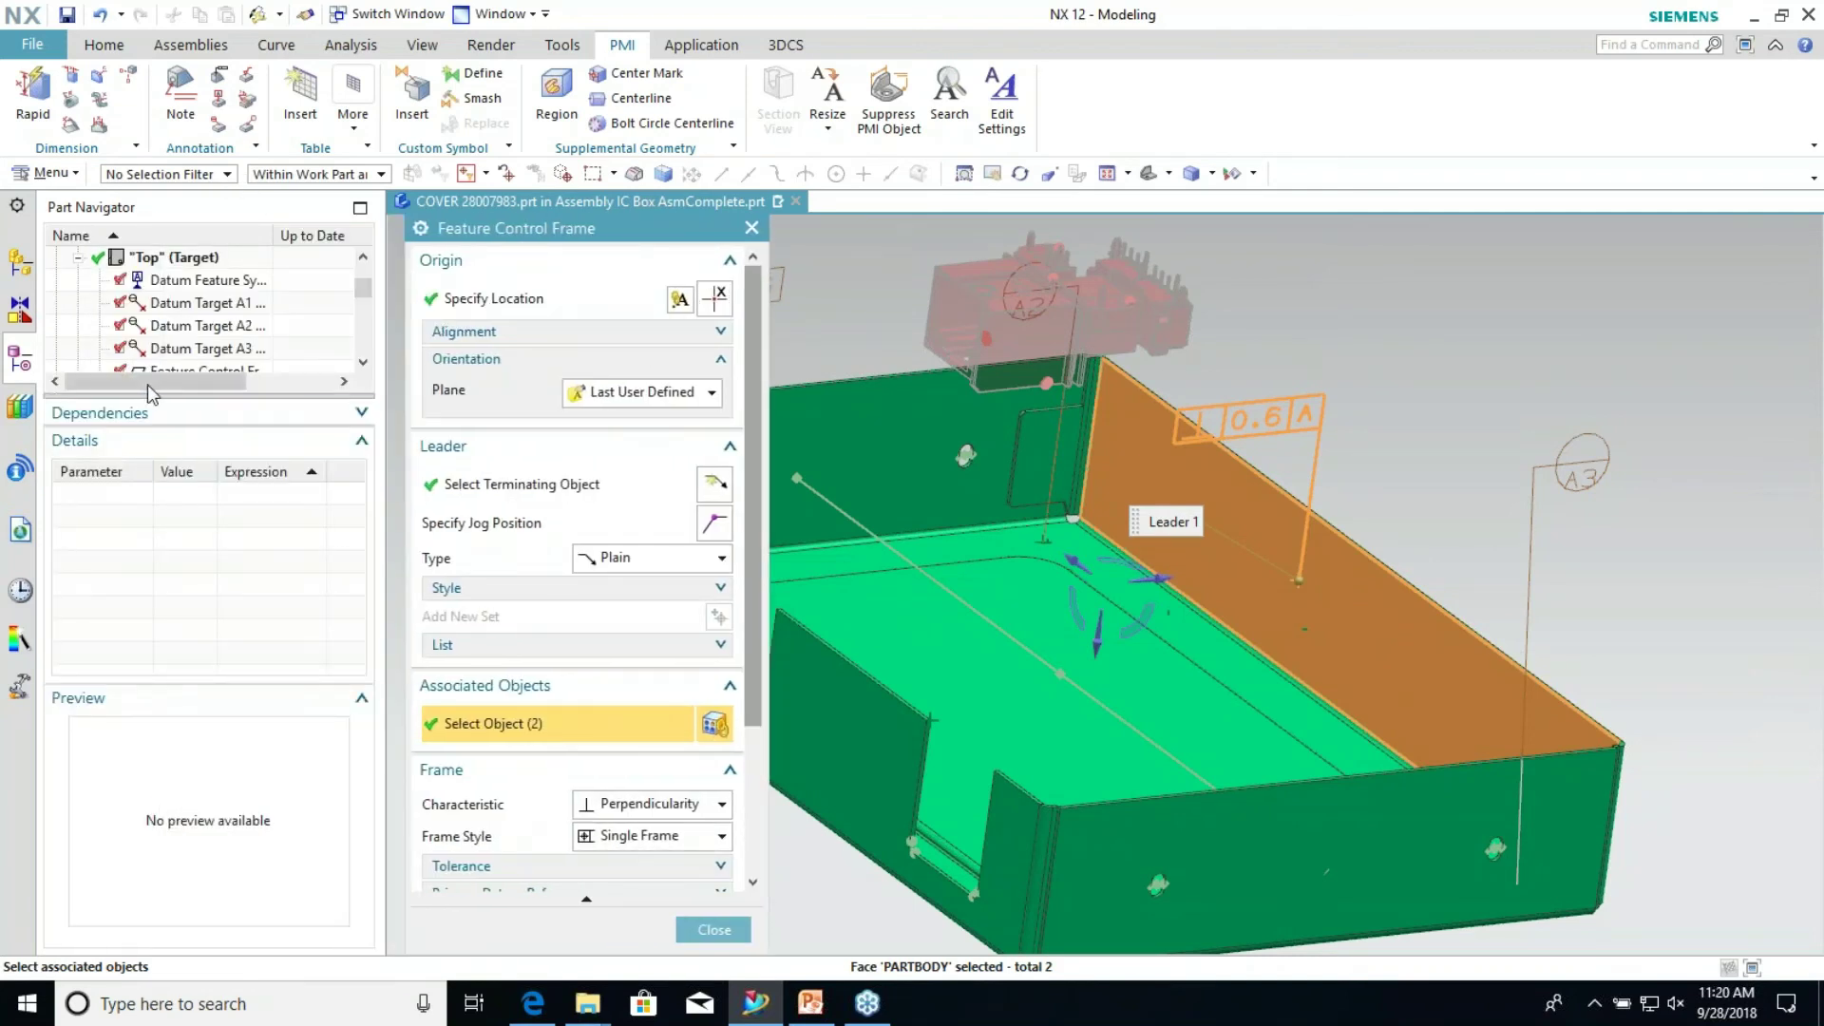
pyautogui.scroll(-2, 209, 309)
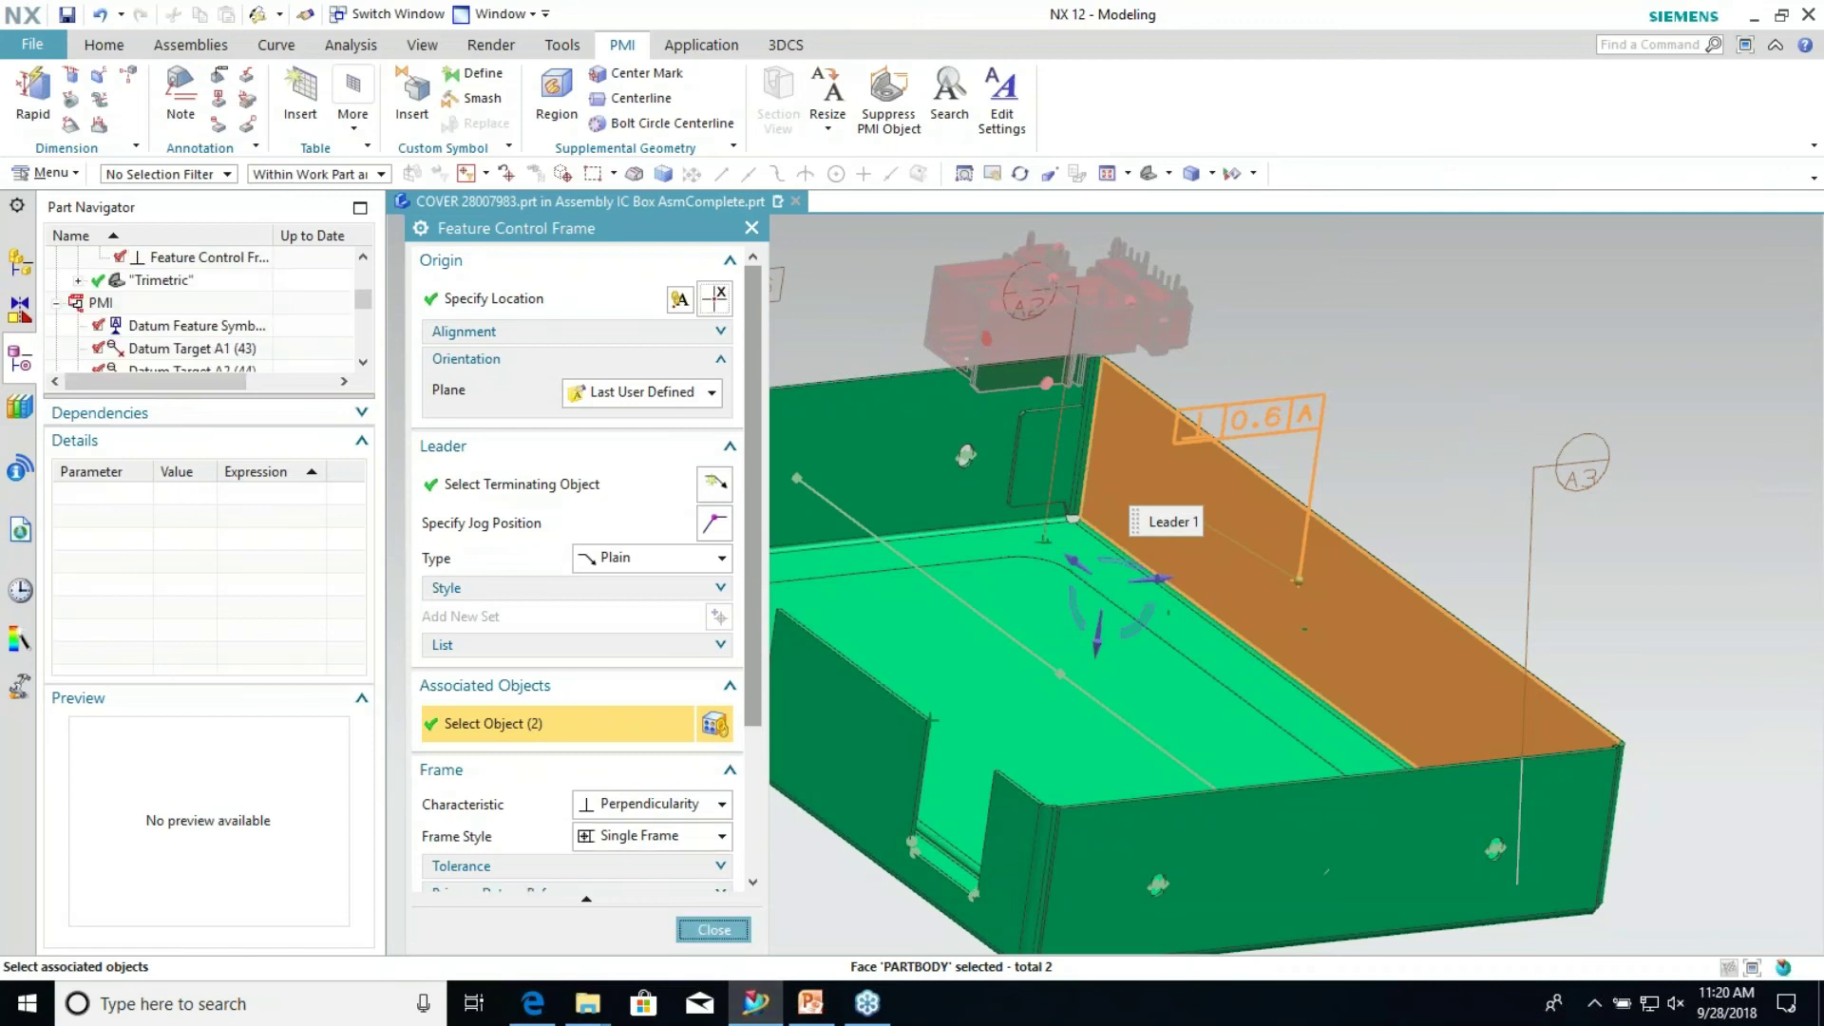
pyautogui.middleClick(1434, 404)
pyautogui.click(1284, 423)
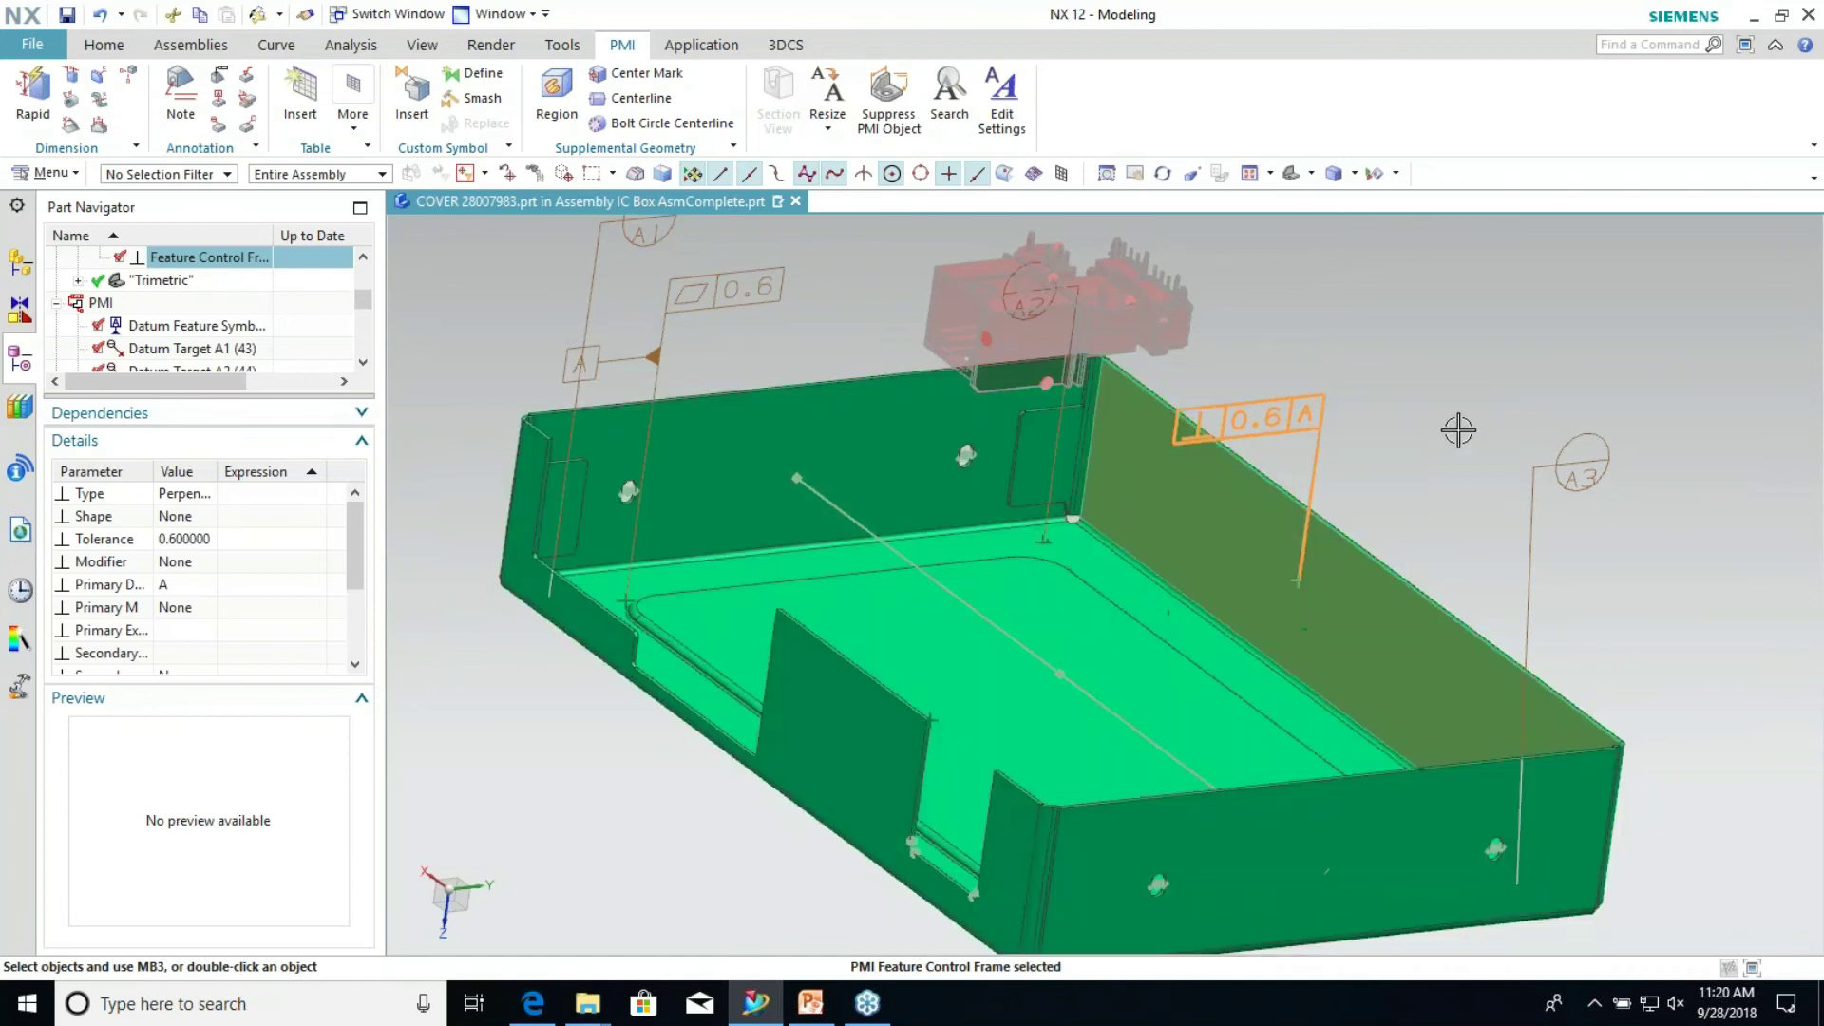
# Expand the frame's parents to list the PARTBODY face and Point (14), collapsing Details and Preview
pyautogui.scroll(-2, 144, 528)
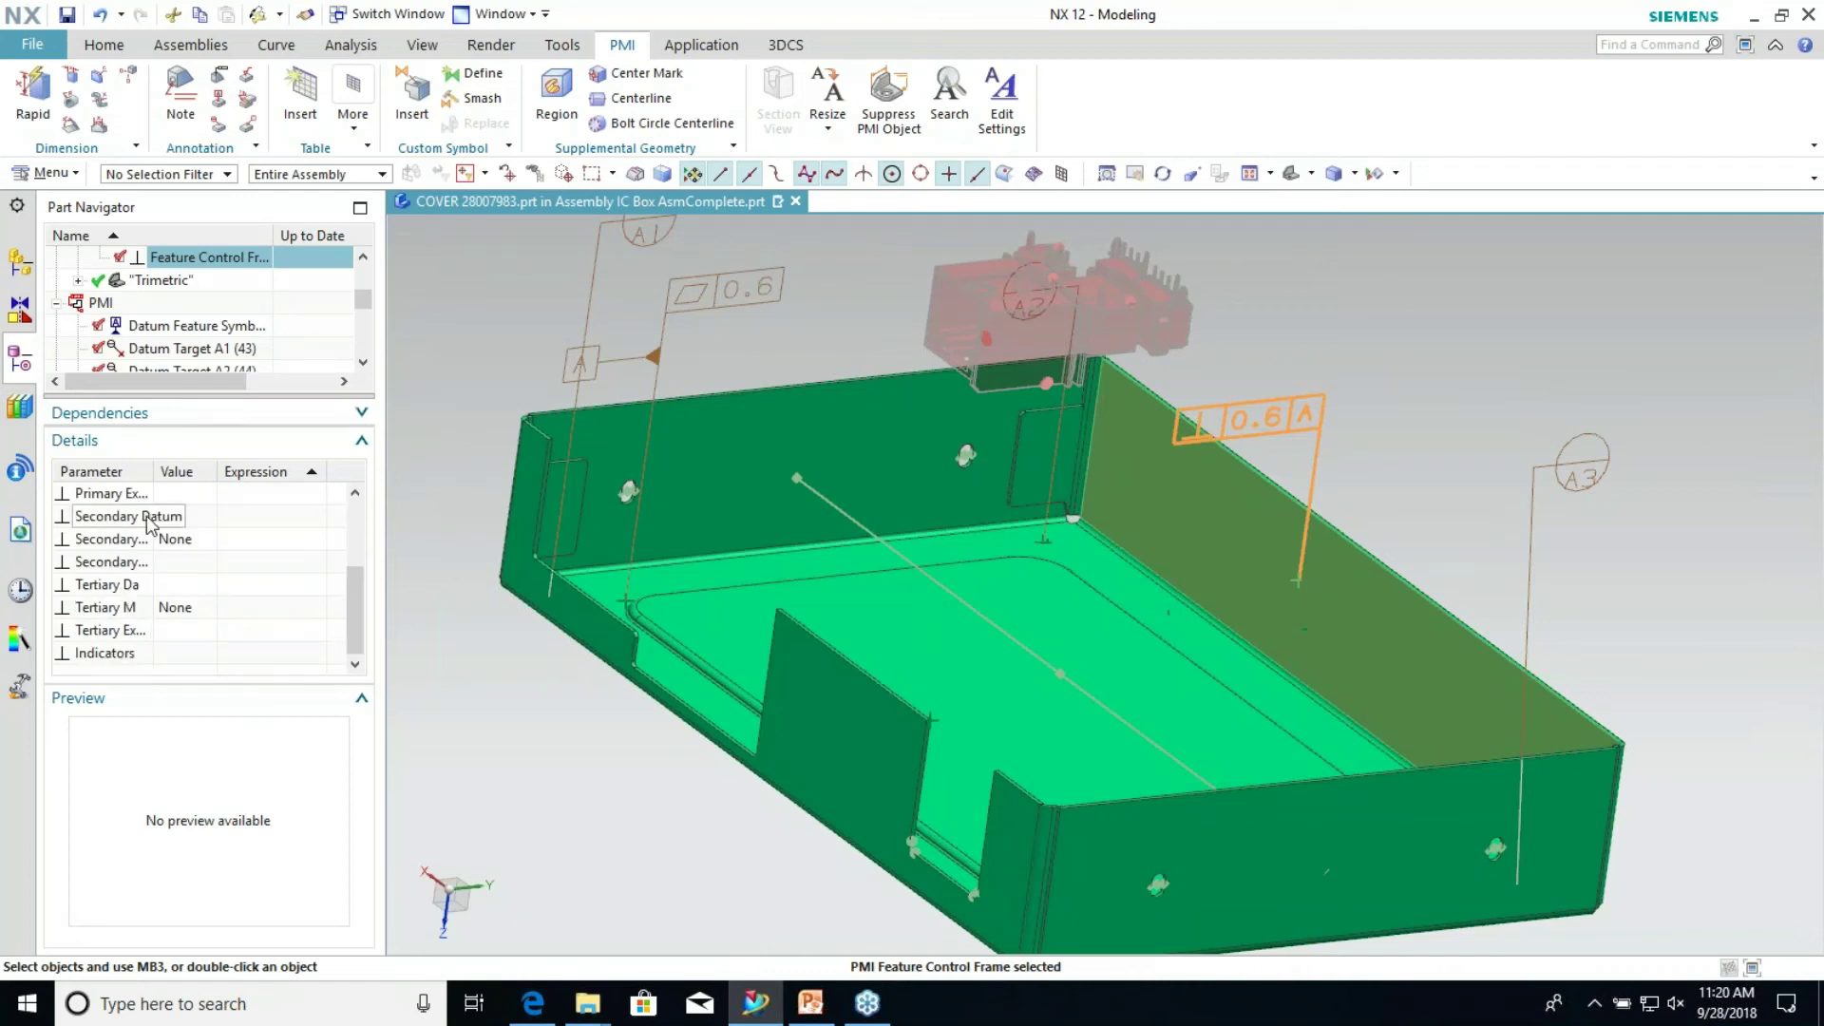
pyautogui.click(189, 416)
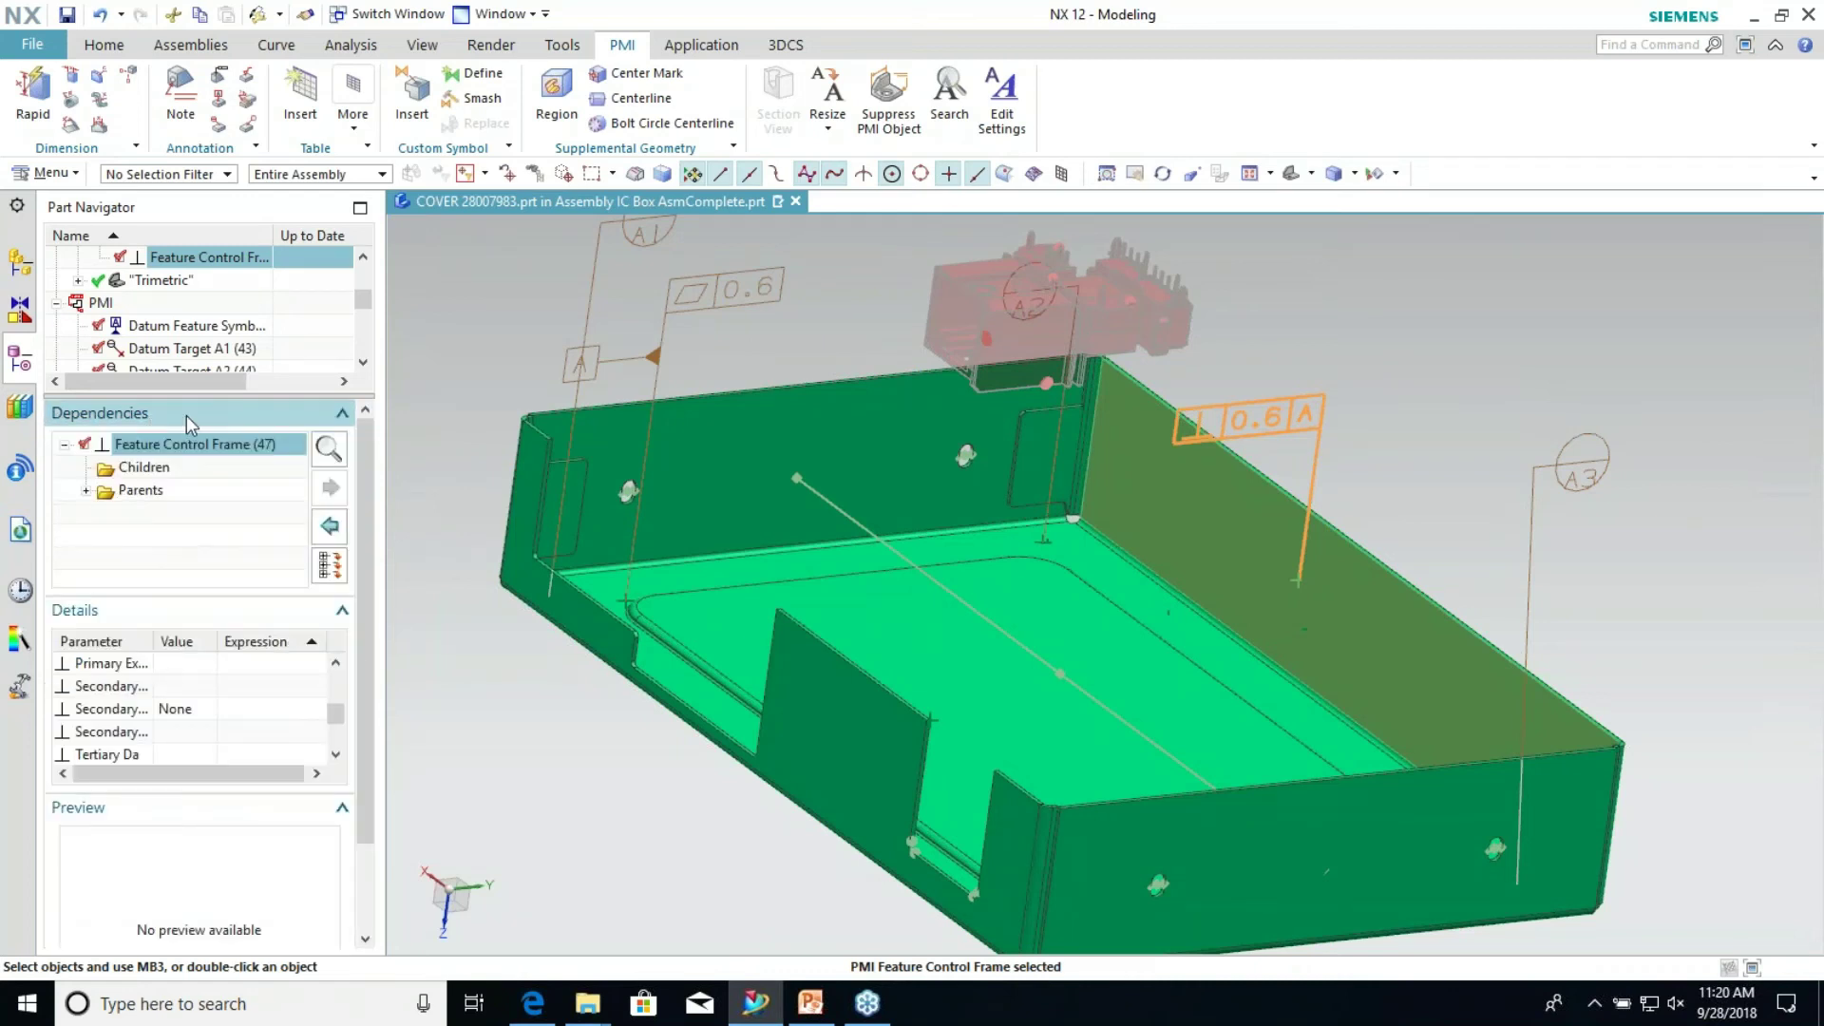
pyautogui.click(85, 491)
pyautogui.click(107, 514)
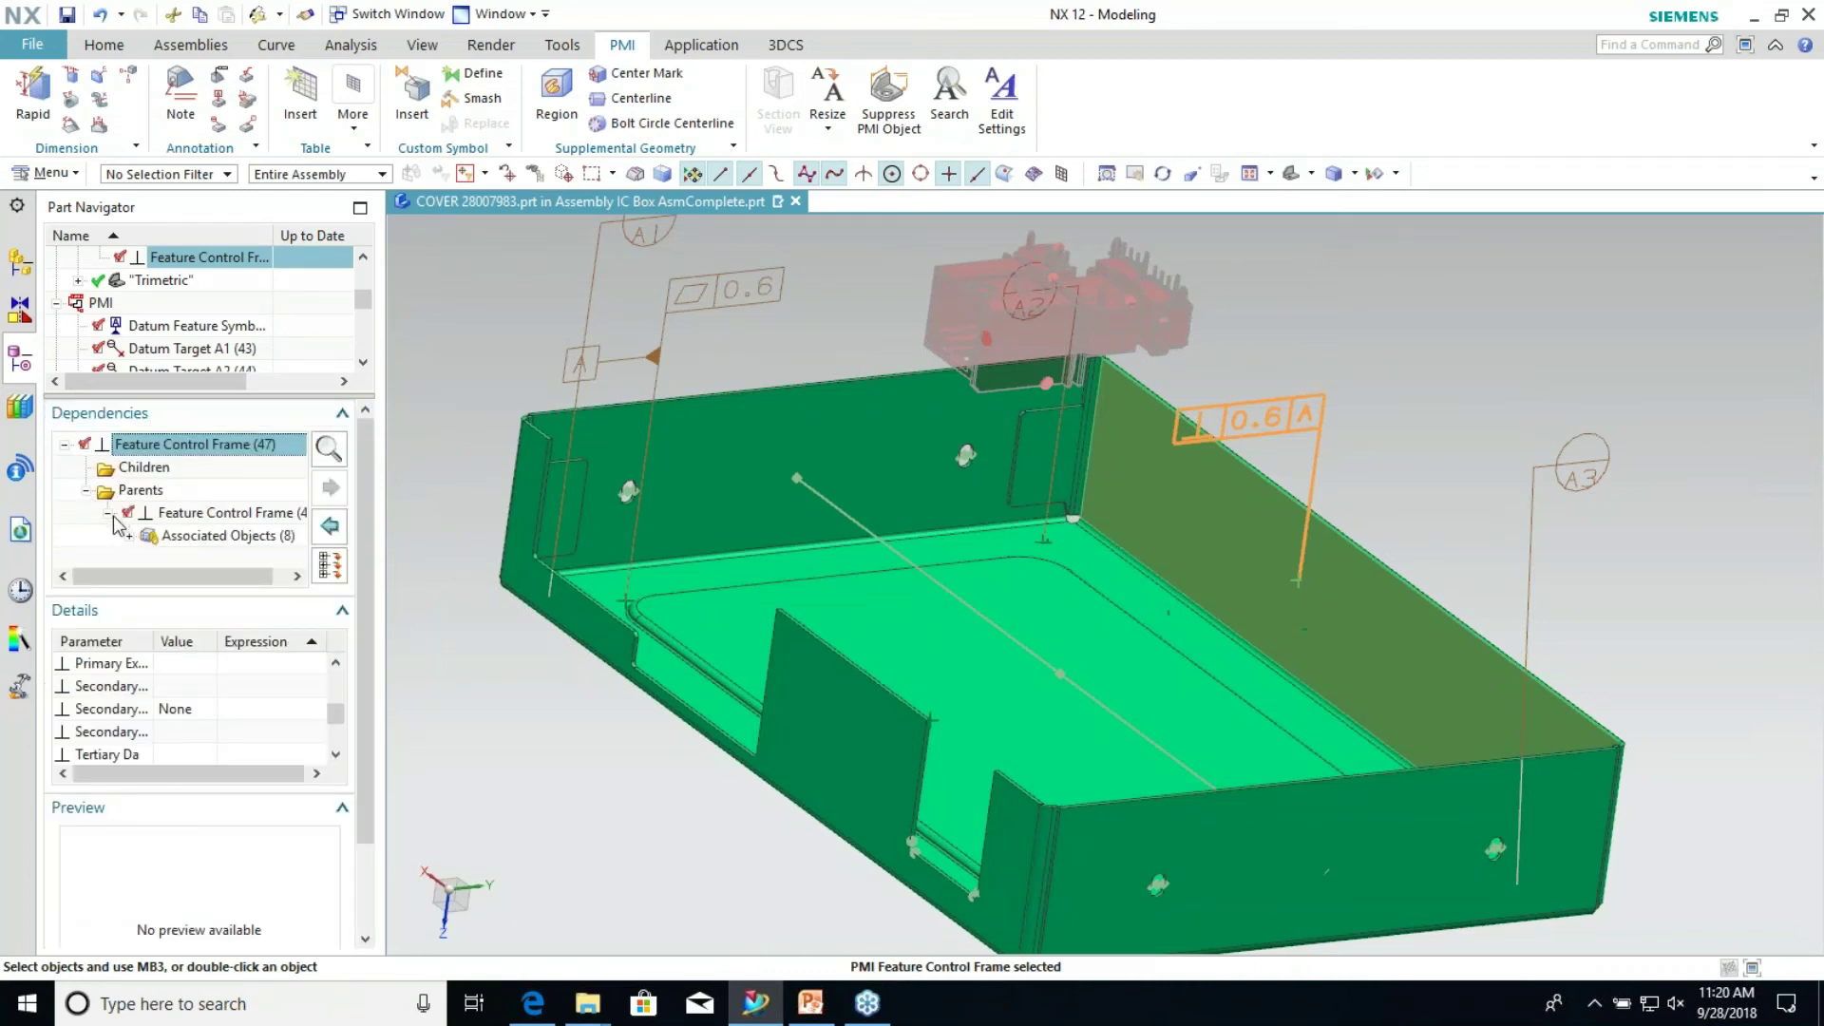
pyautogui.click(130, 538)
pyautogui.moveTo(143, 577); pyautogui.dragTo(169, 577)
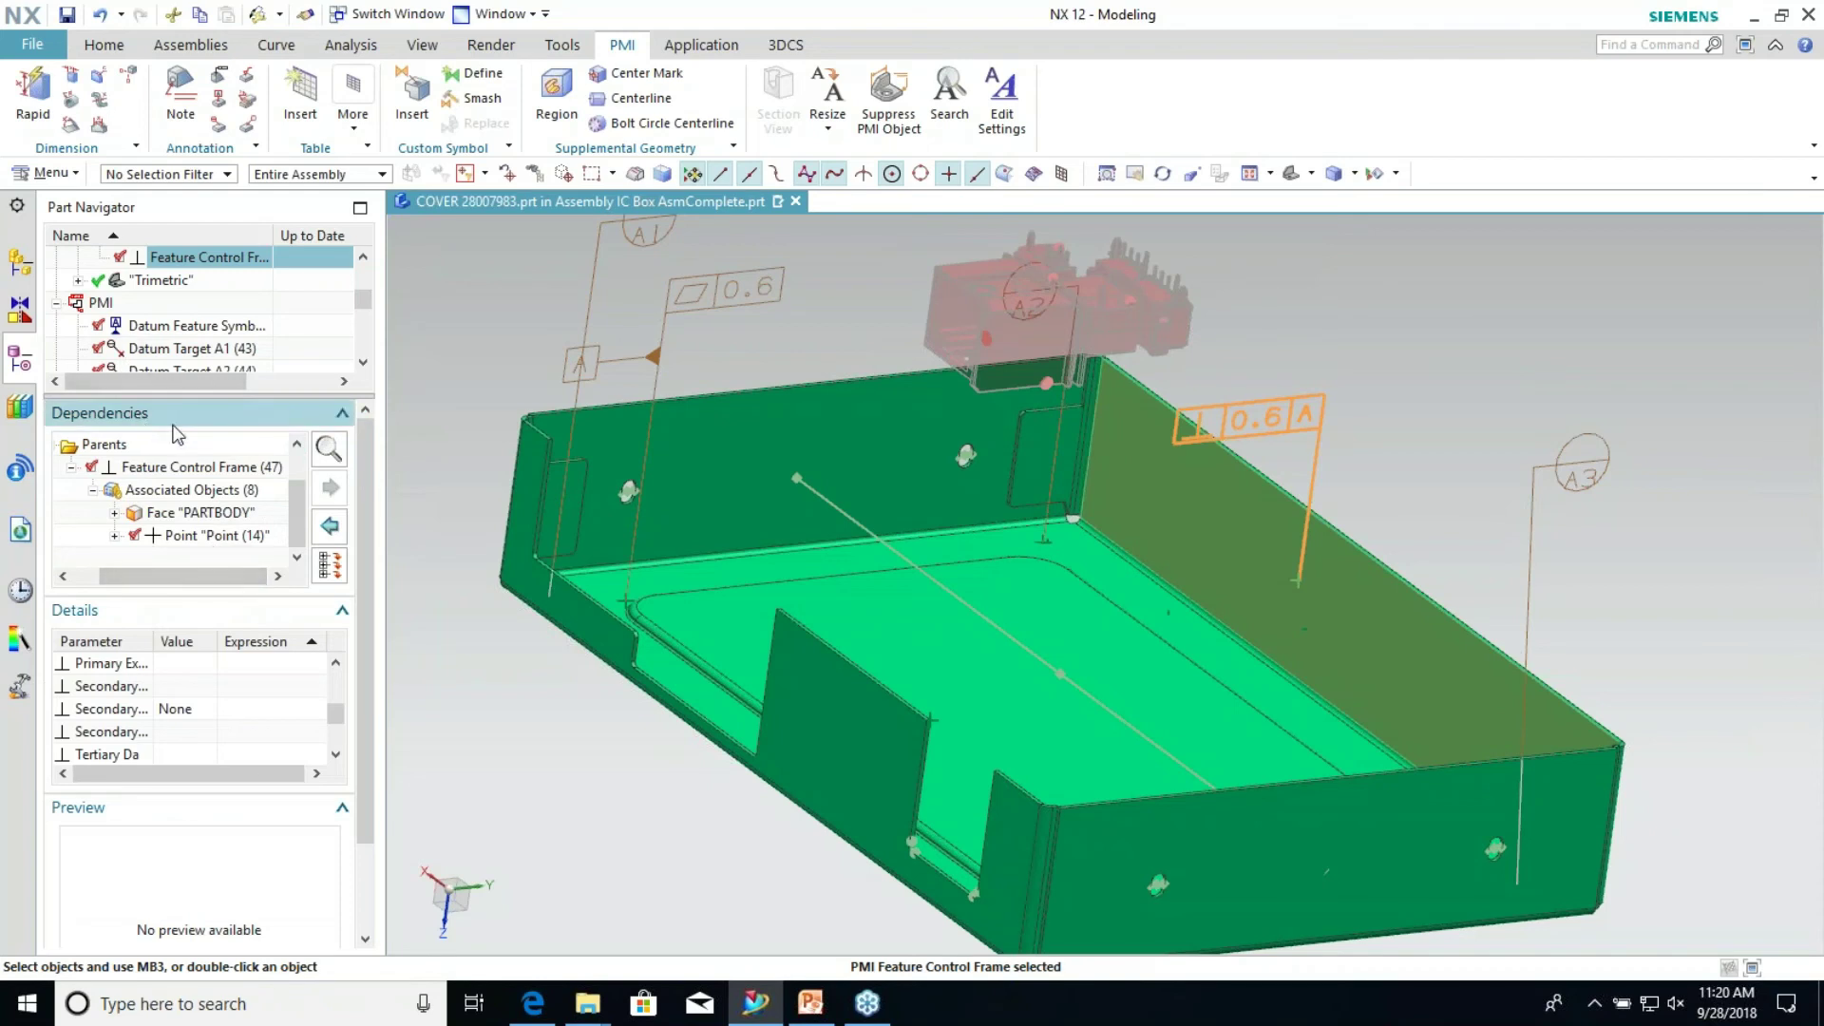
pyautogui.click(103, 611)
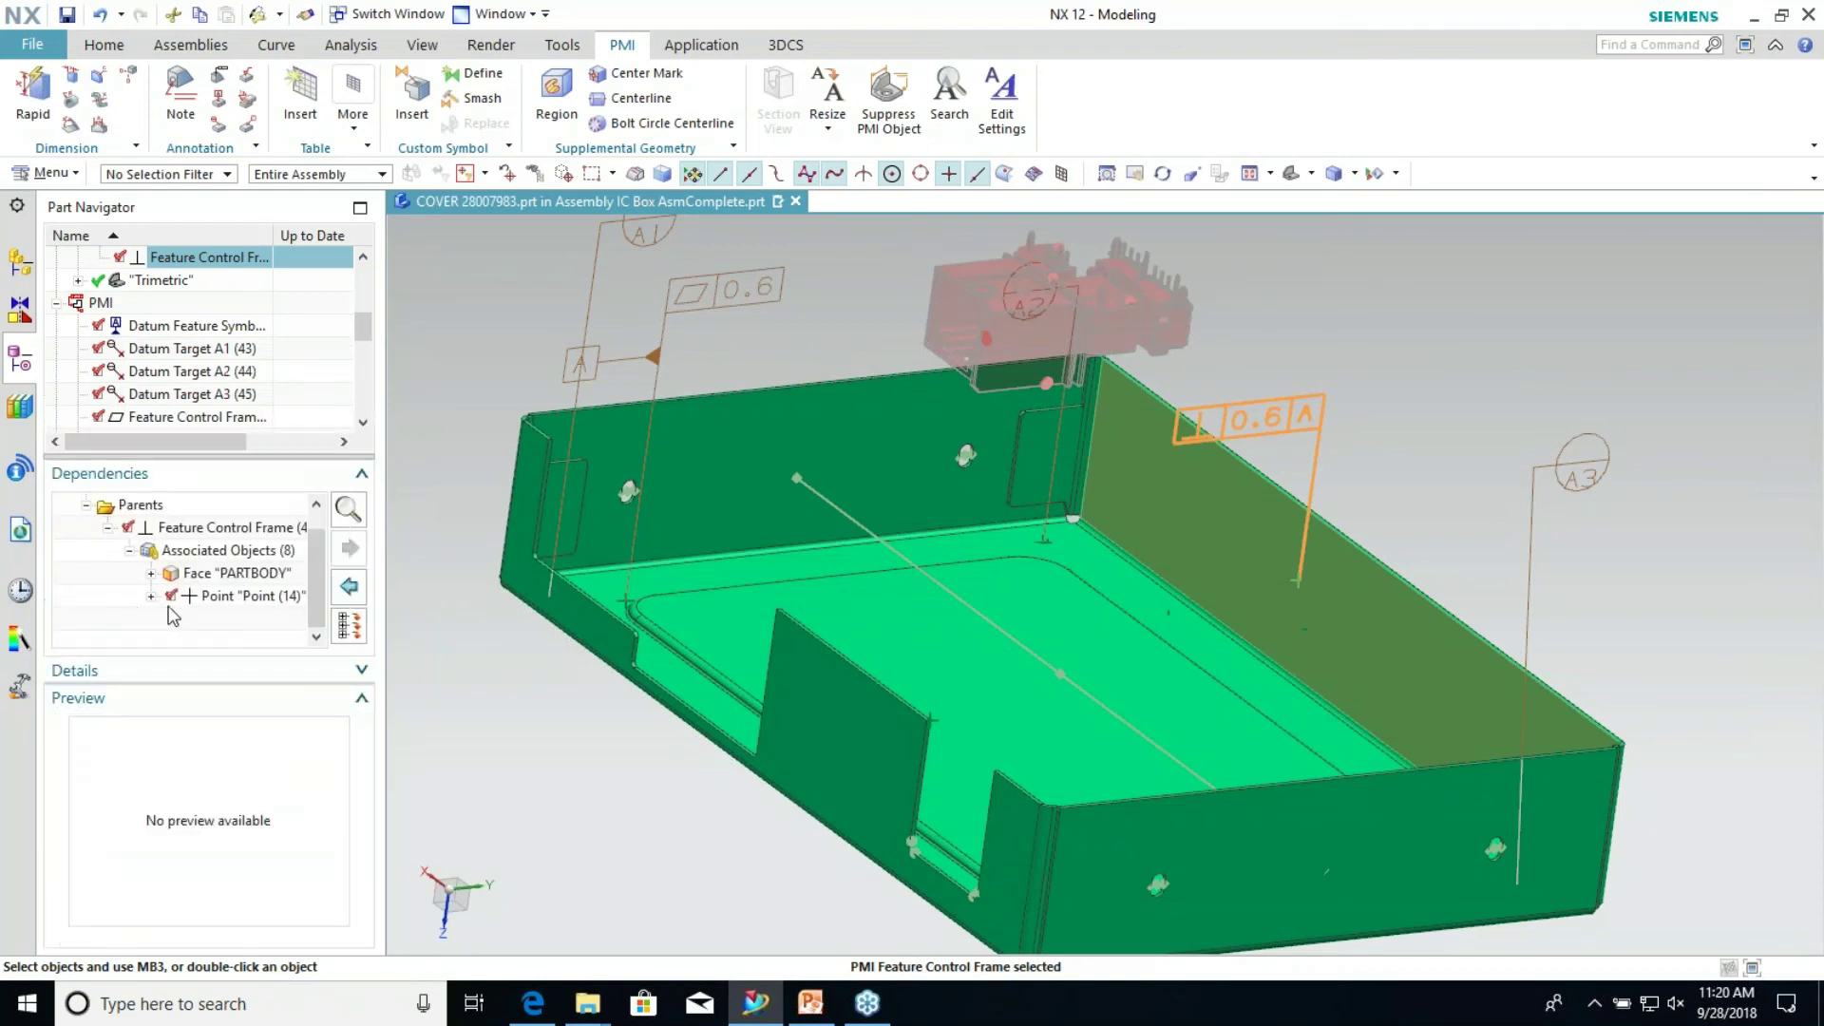
pyautogui.click(122, 701)
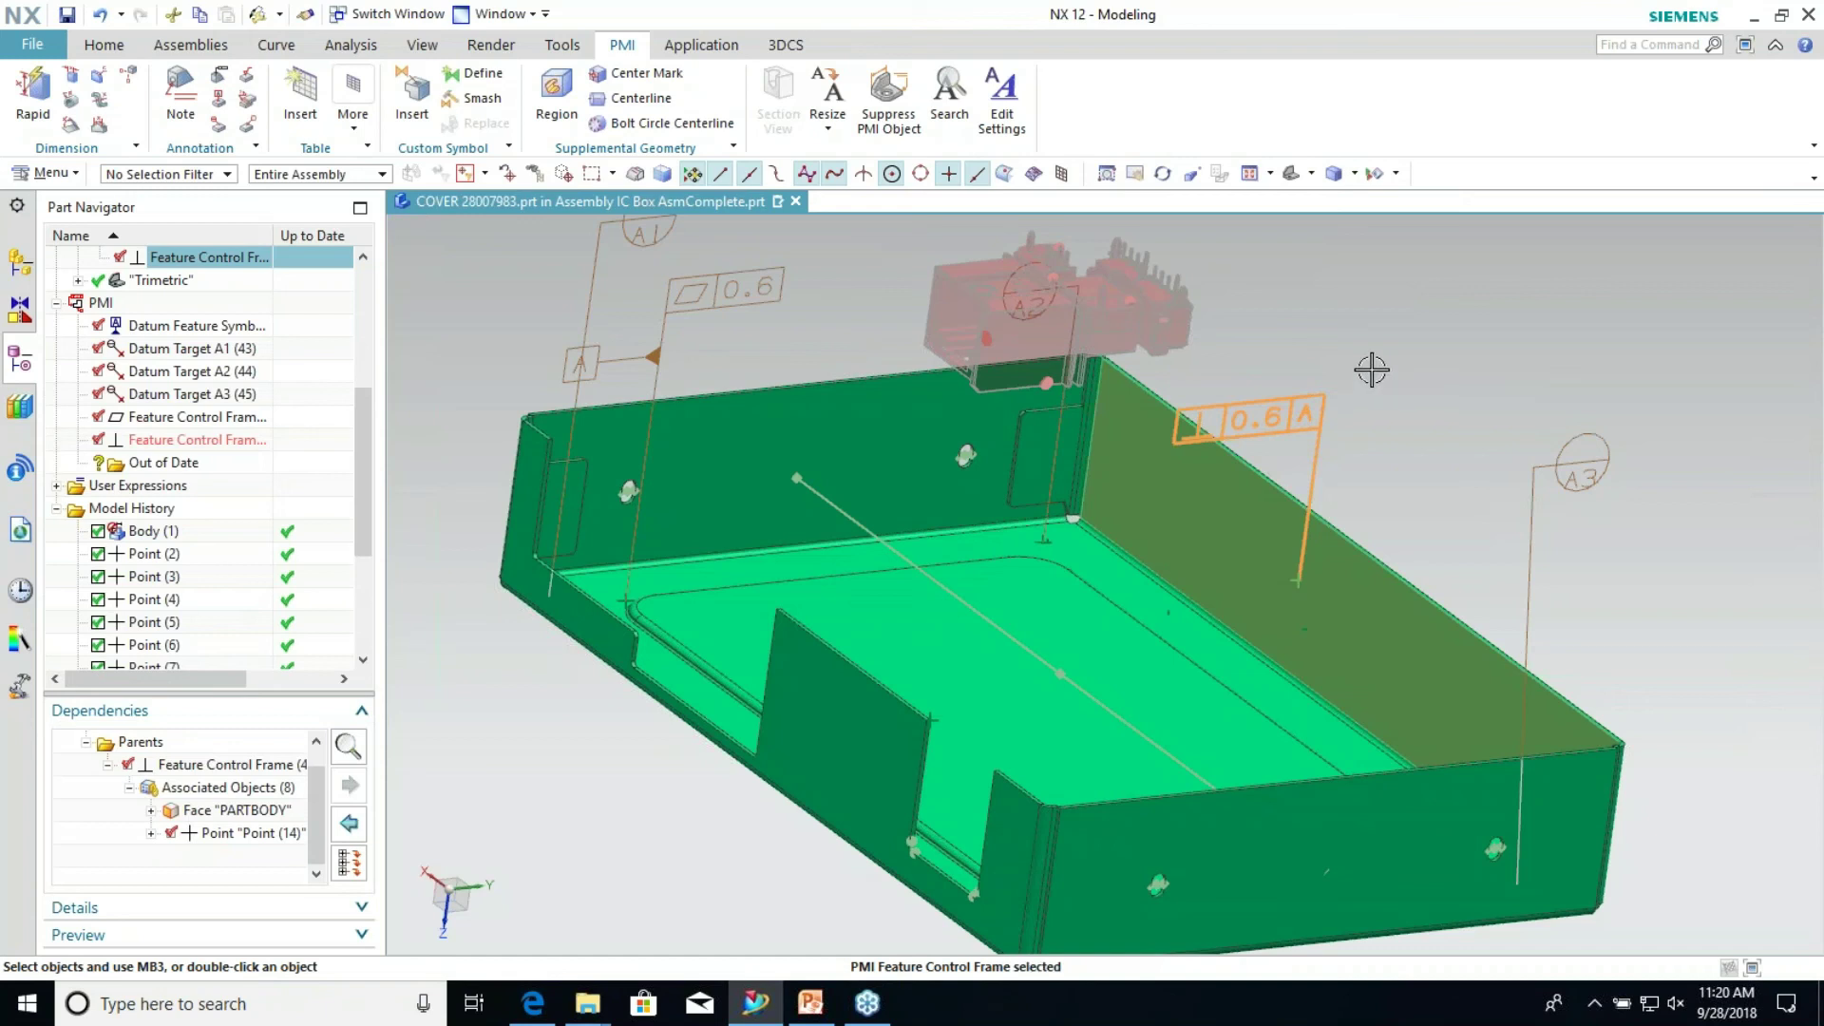
# Start a datum feature symbol and set its annotation plane to YC-ZC Plane
pyautogui.click(217, 98)
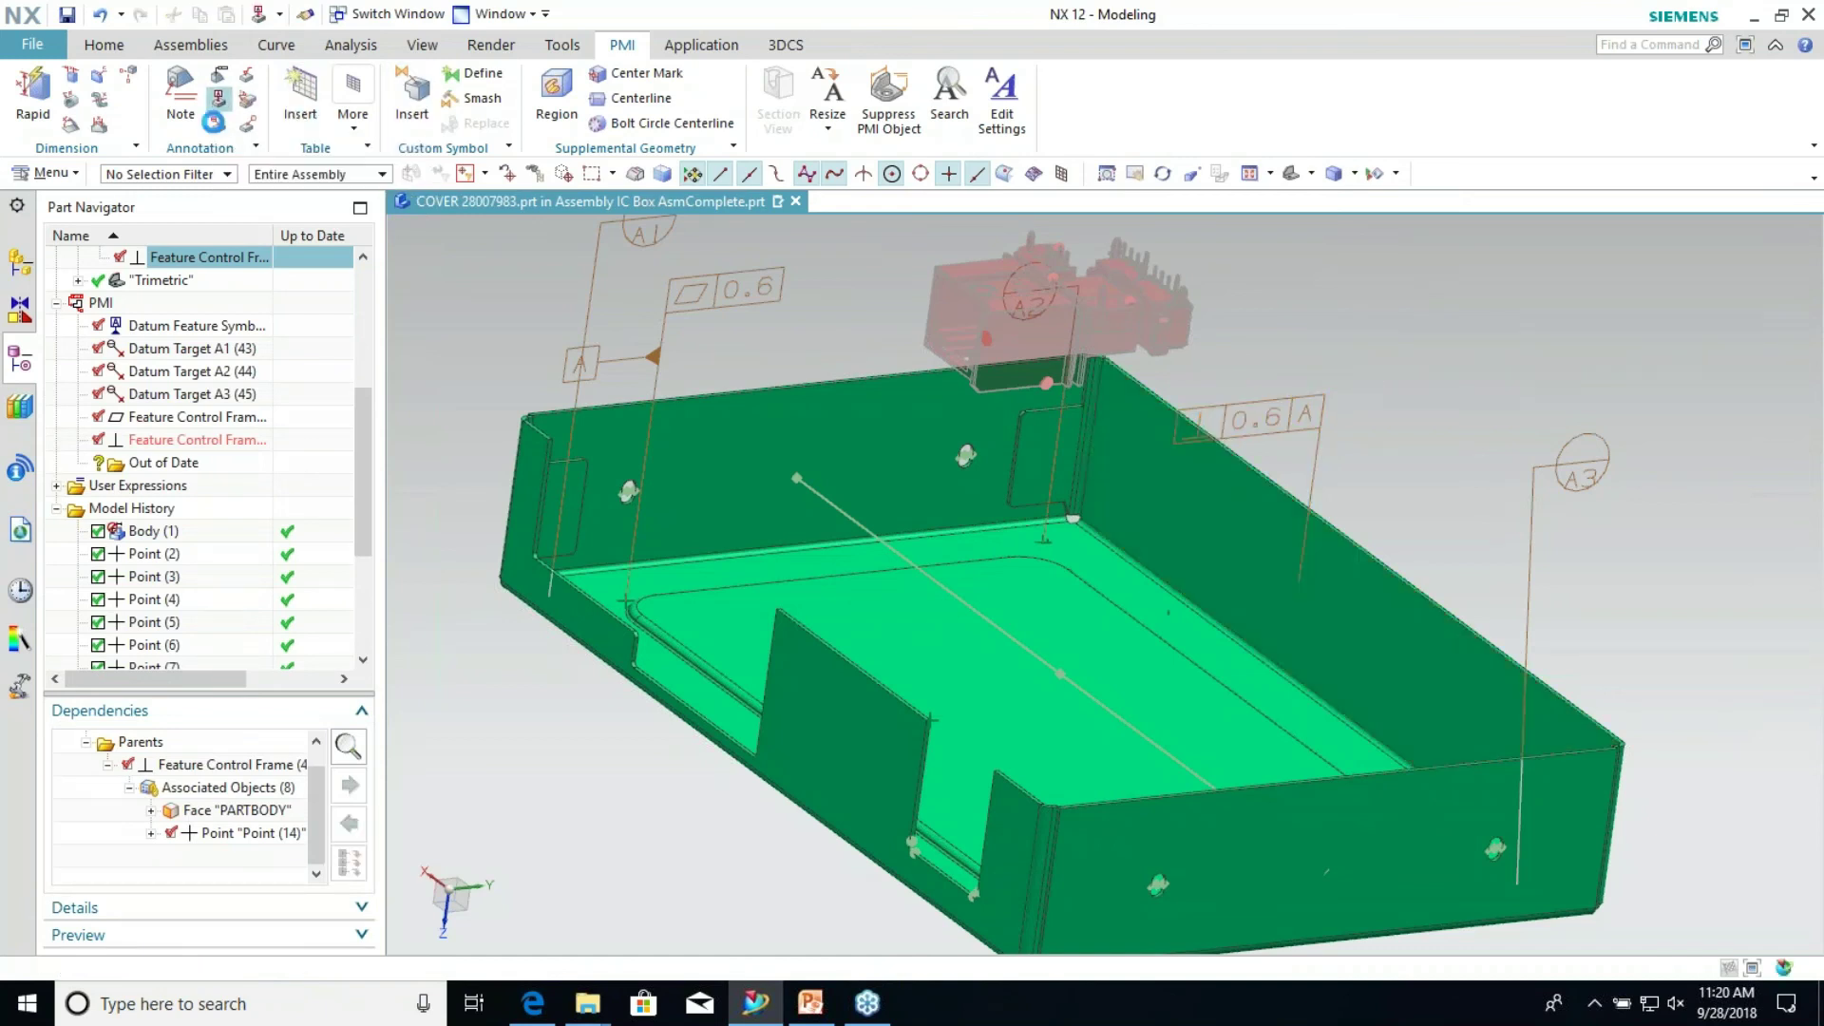
pyautogui.moveTo(520, 244); pyautogui.dragTo(216, 221)
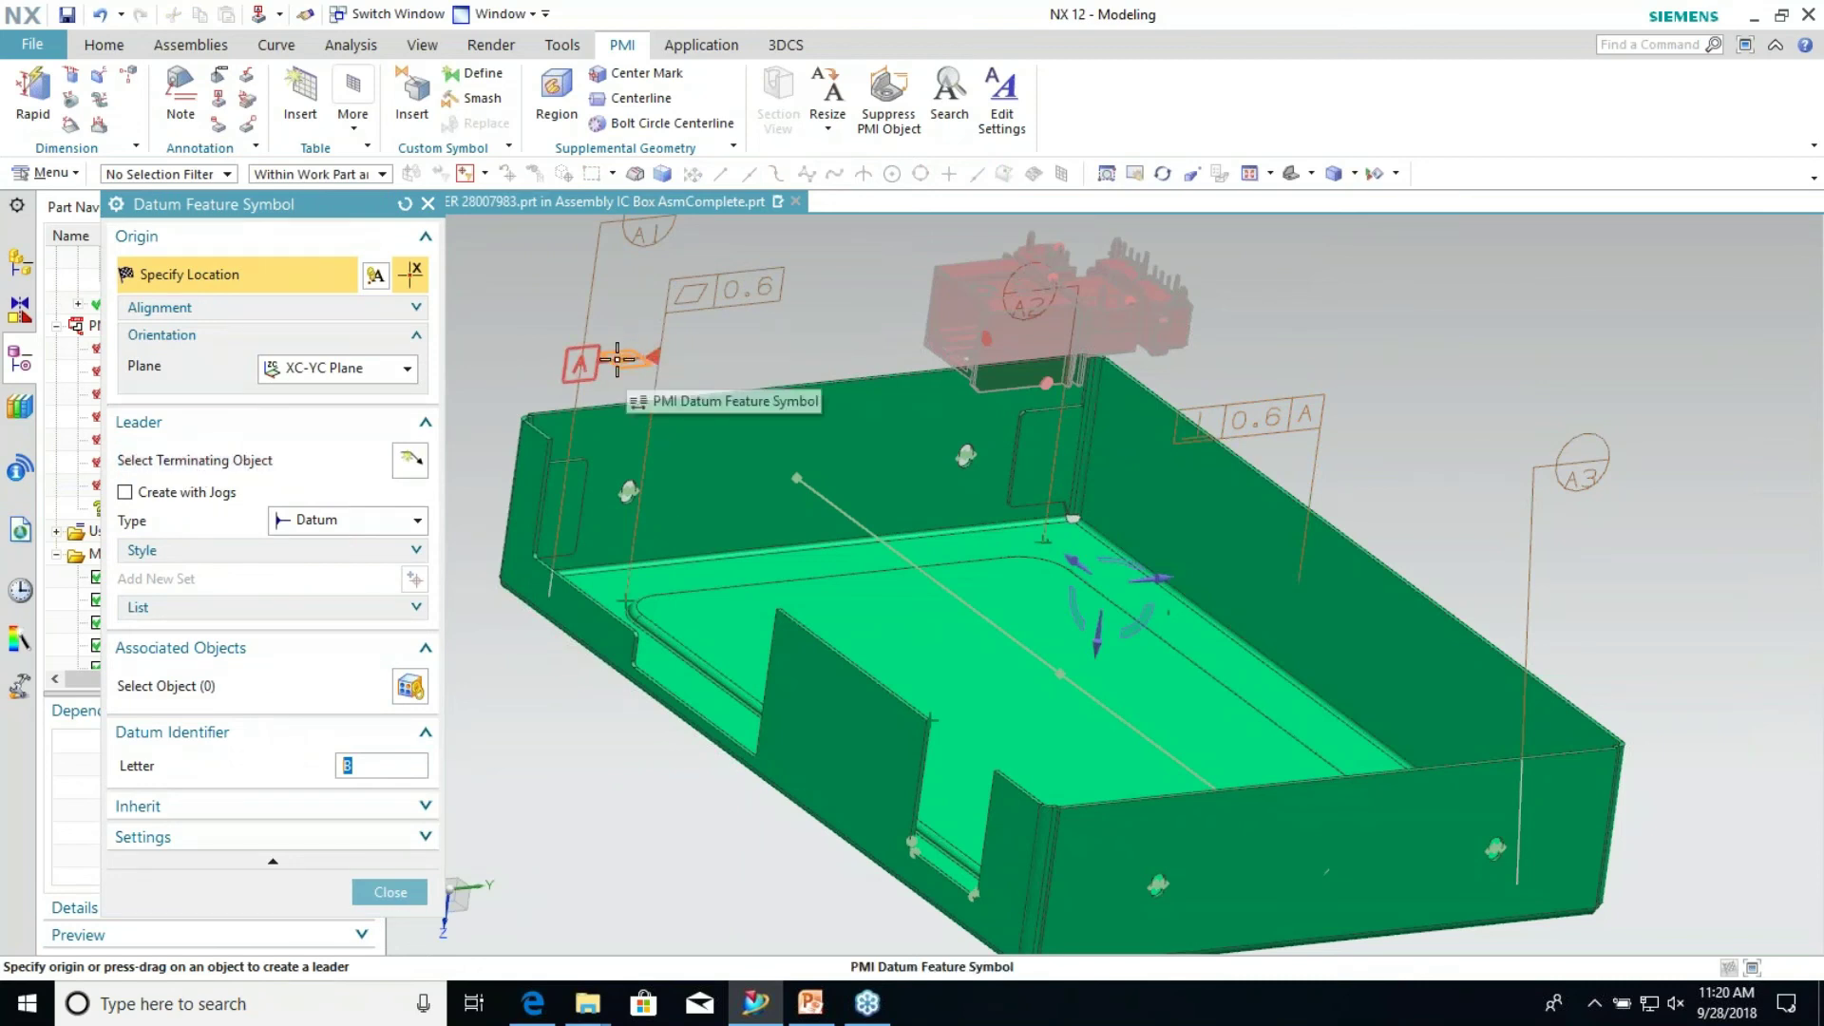
pyautogui.click(406, 369)
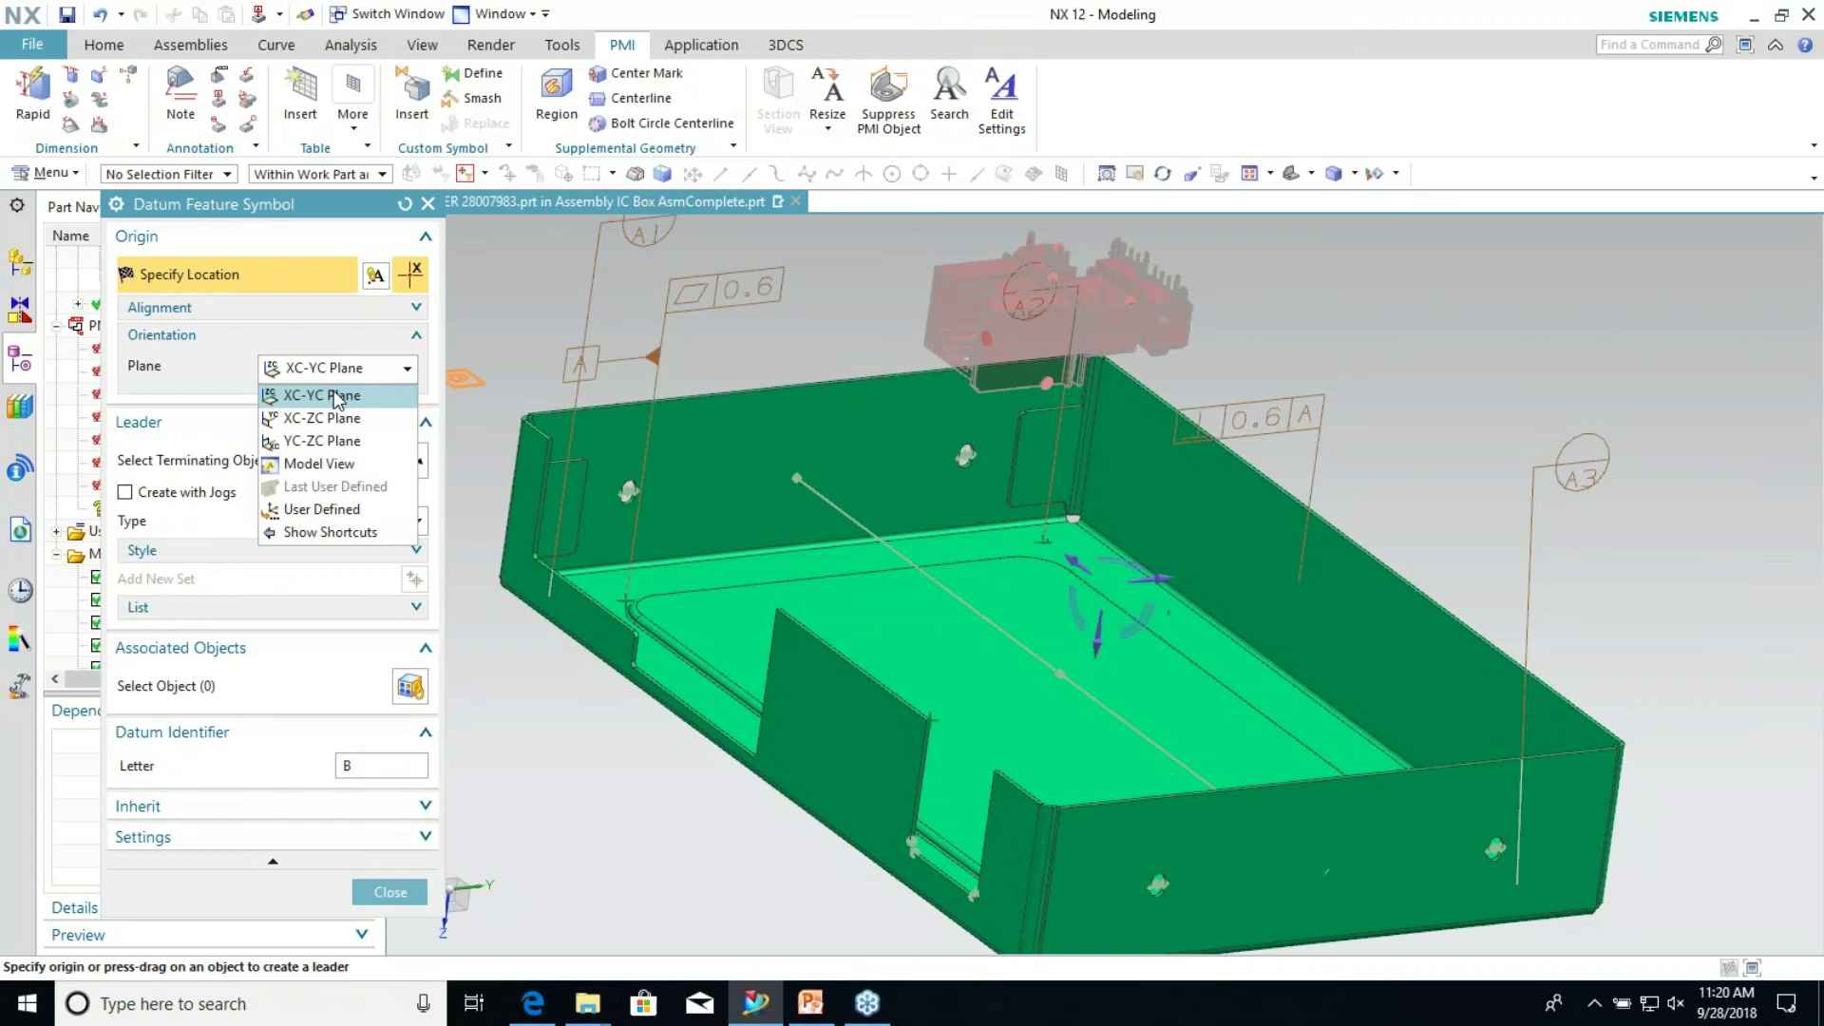
pyautogui.click(323, 440)
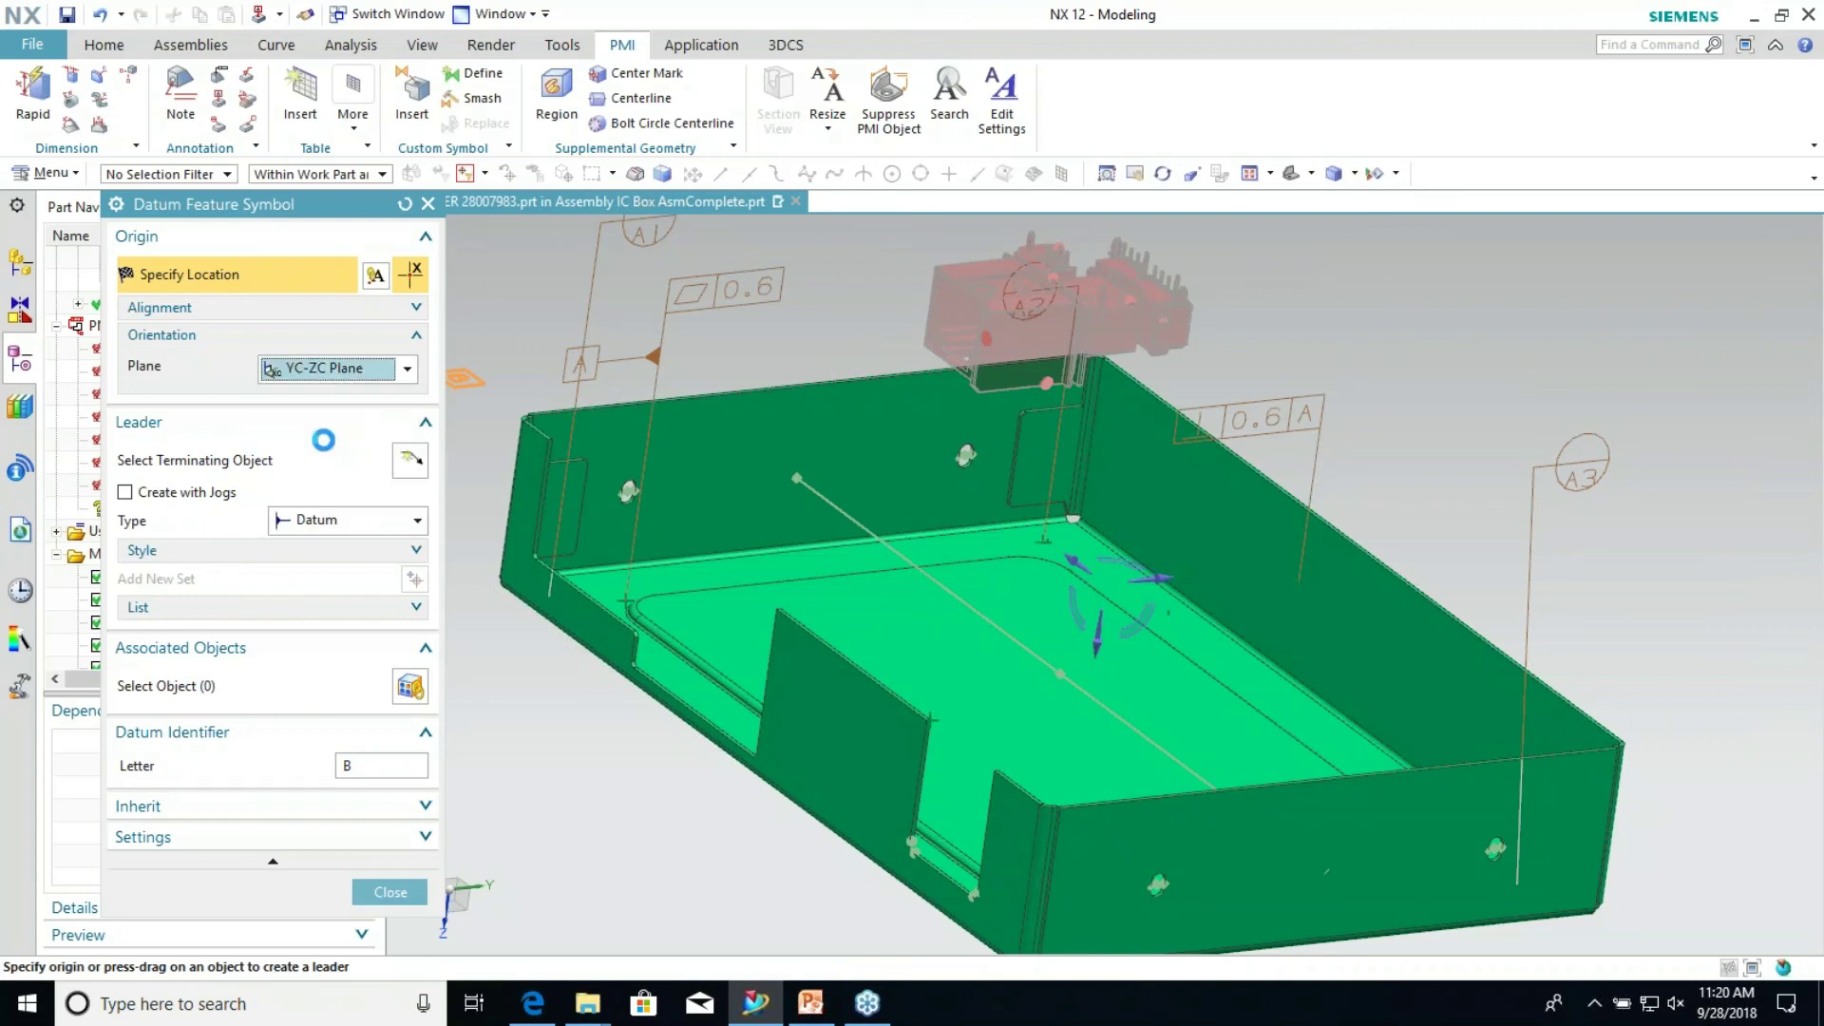
pyautogui.moveTo(940, 451); pyautogui.dragTo(1398, 412)
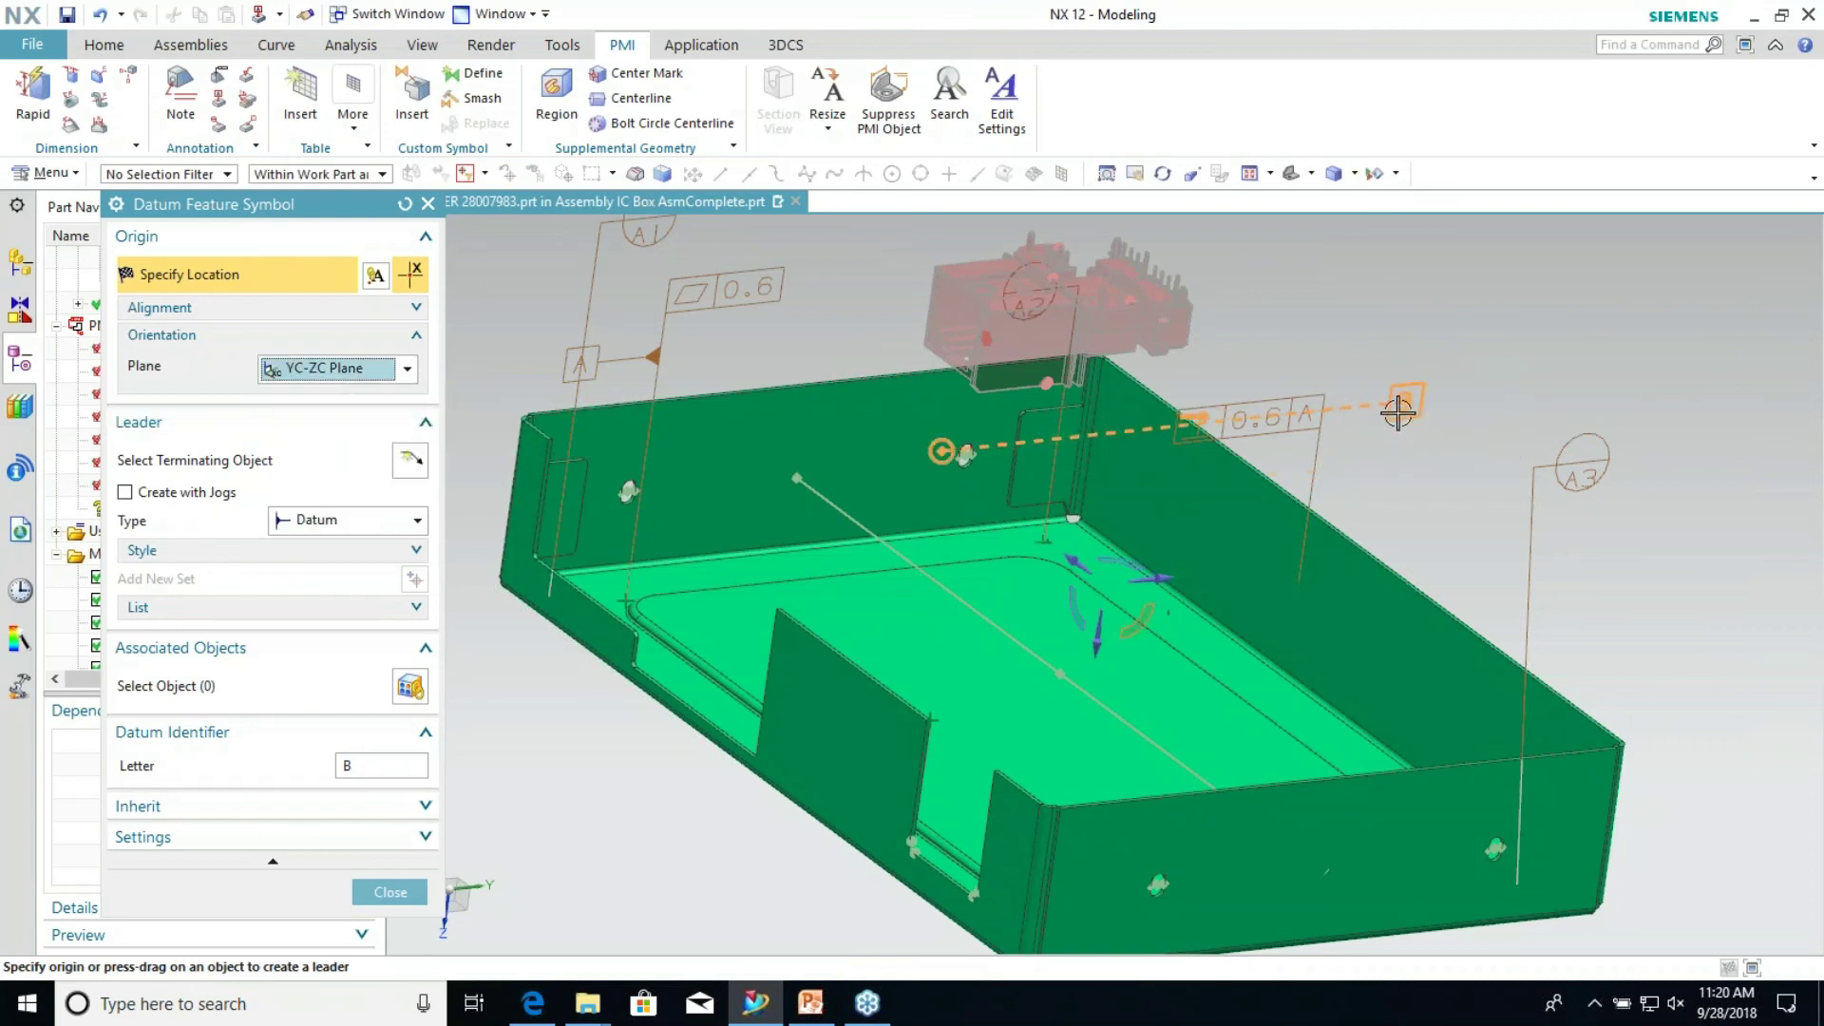
# Reconfirm YC-ZC Plane orientation for datum symbol B and begin selecting its leader target
pyautogui.click(328, 375)
pyautogui.click(323, 440)
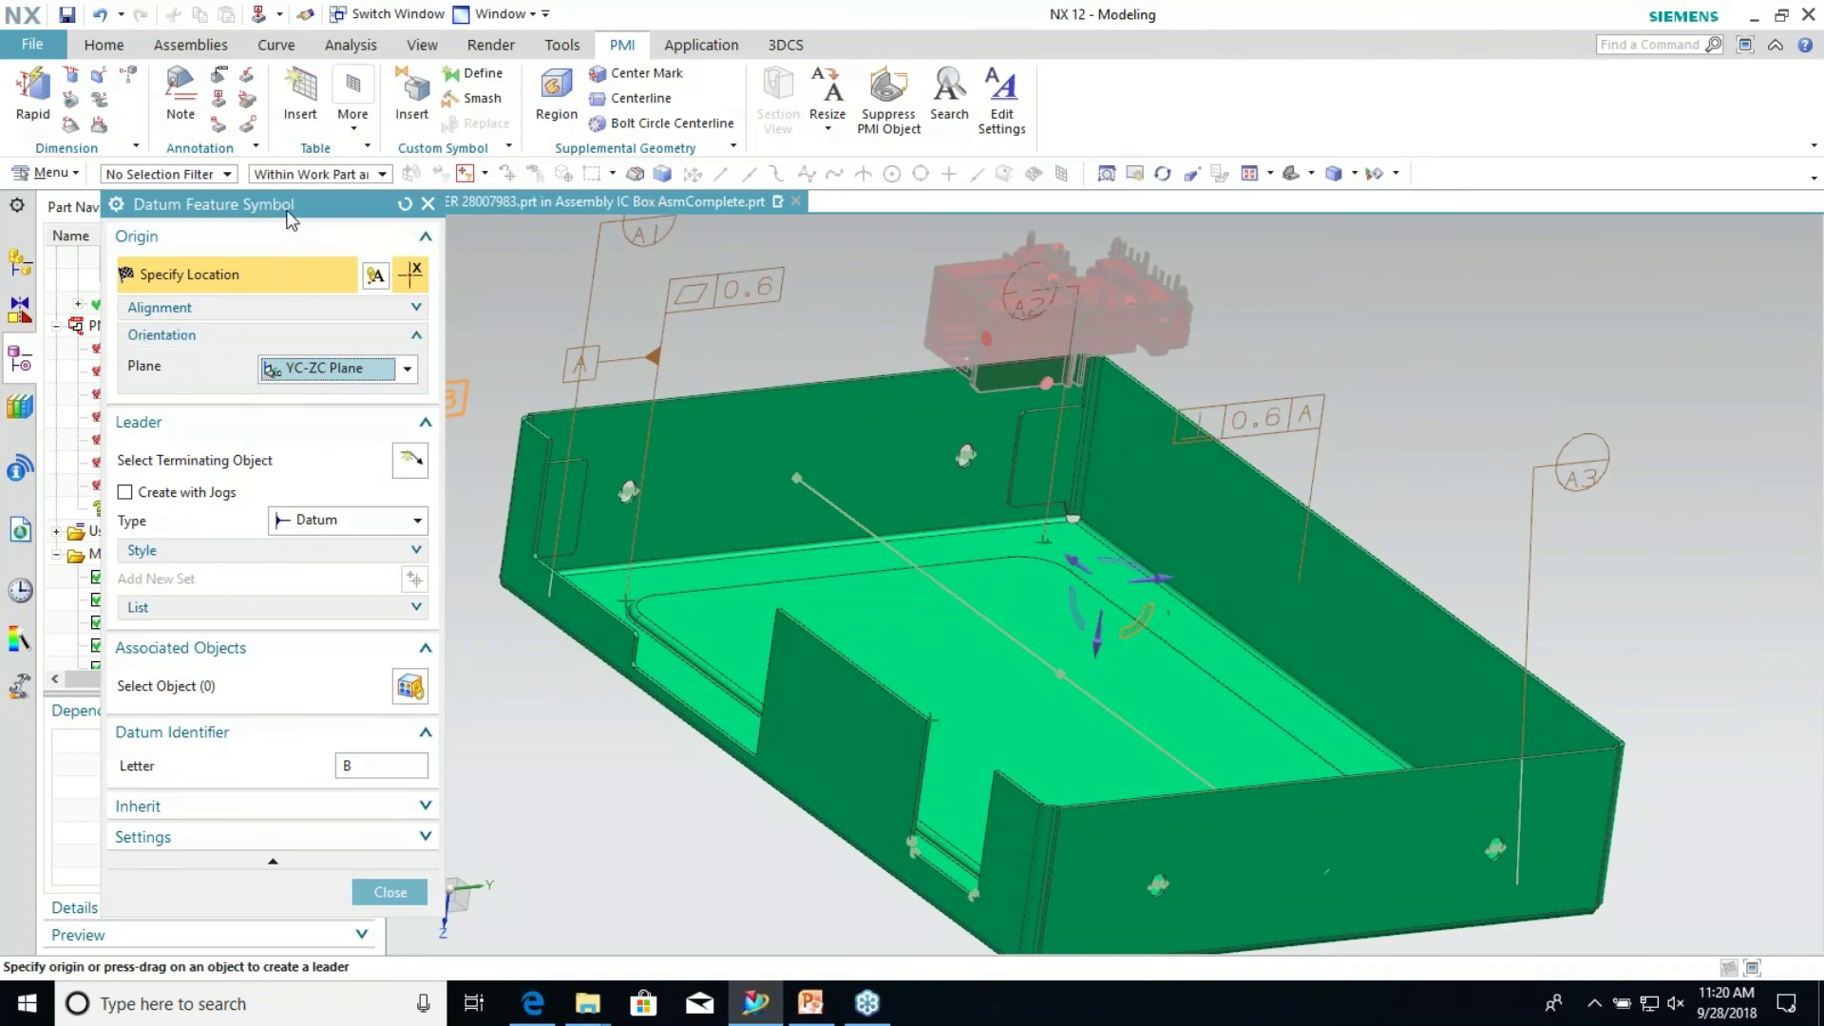
pyautogui.click(19, 361)
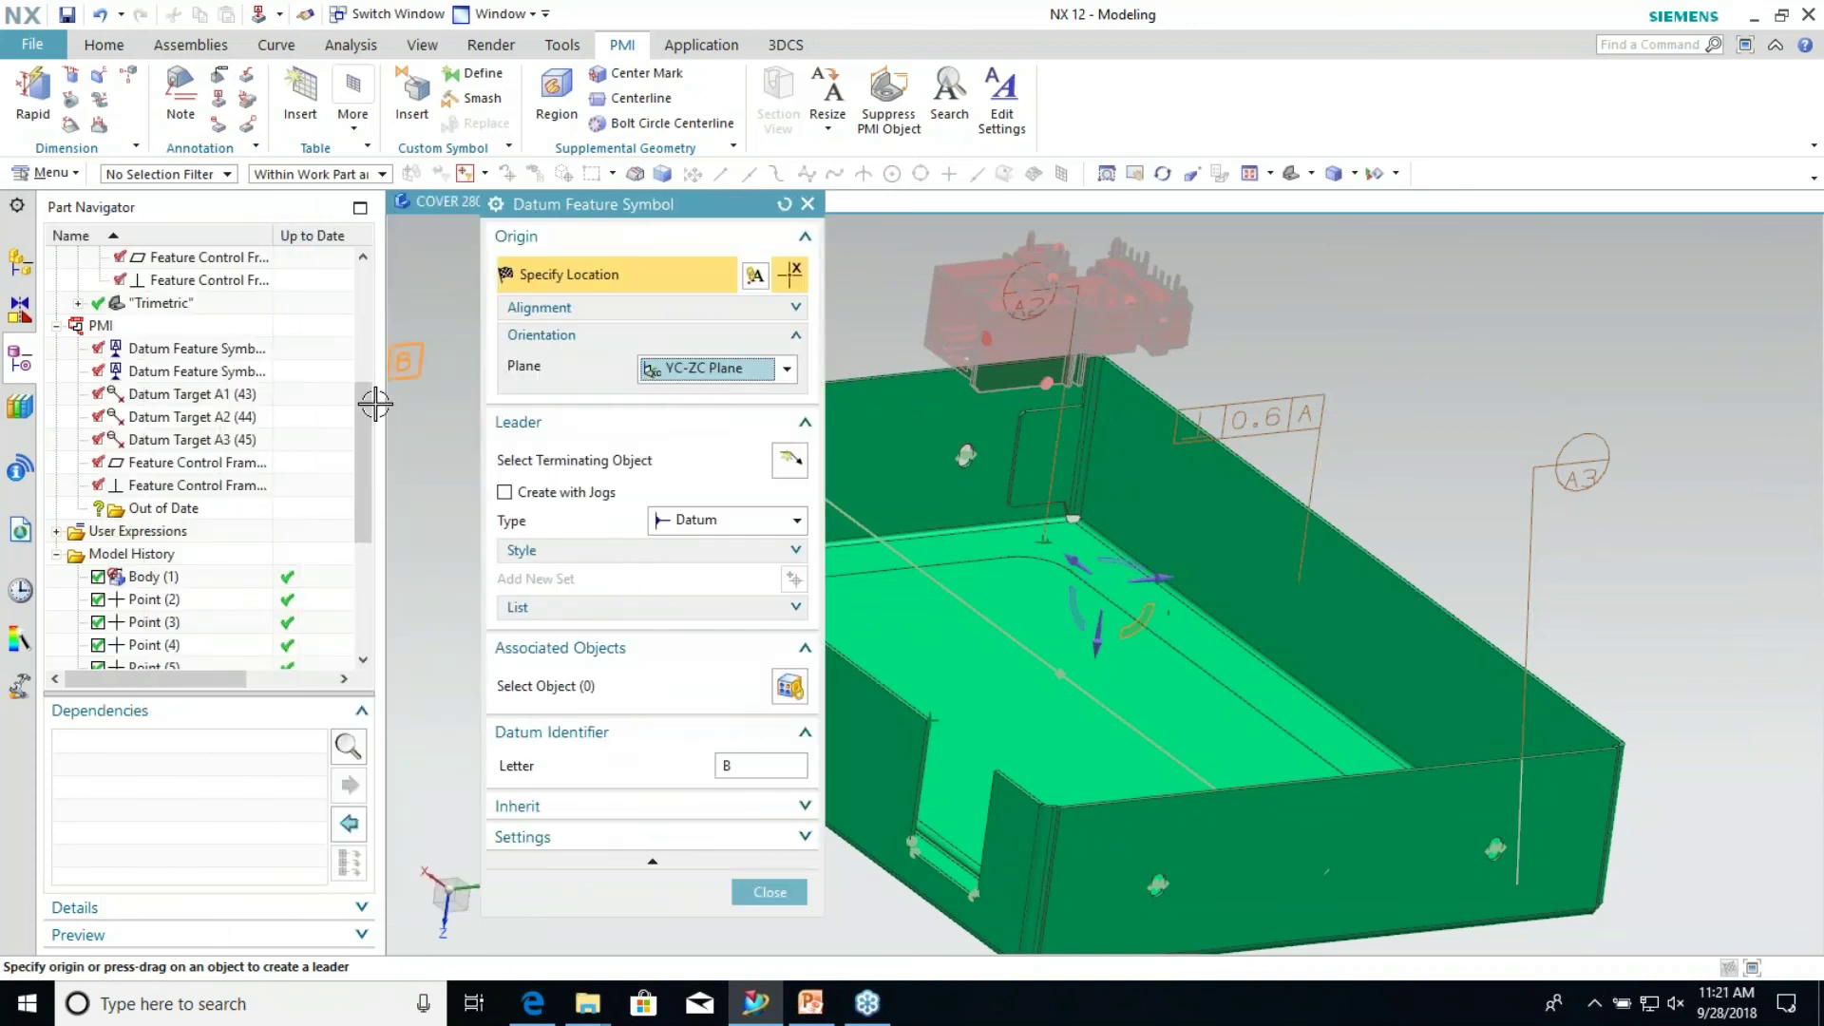
pyautogui.moveTo(368, 416); pyautogui.dragTo(370, 302)
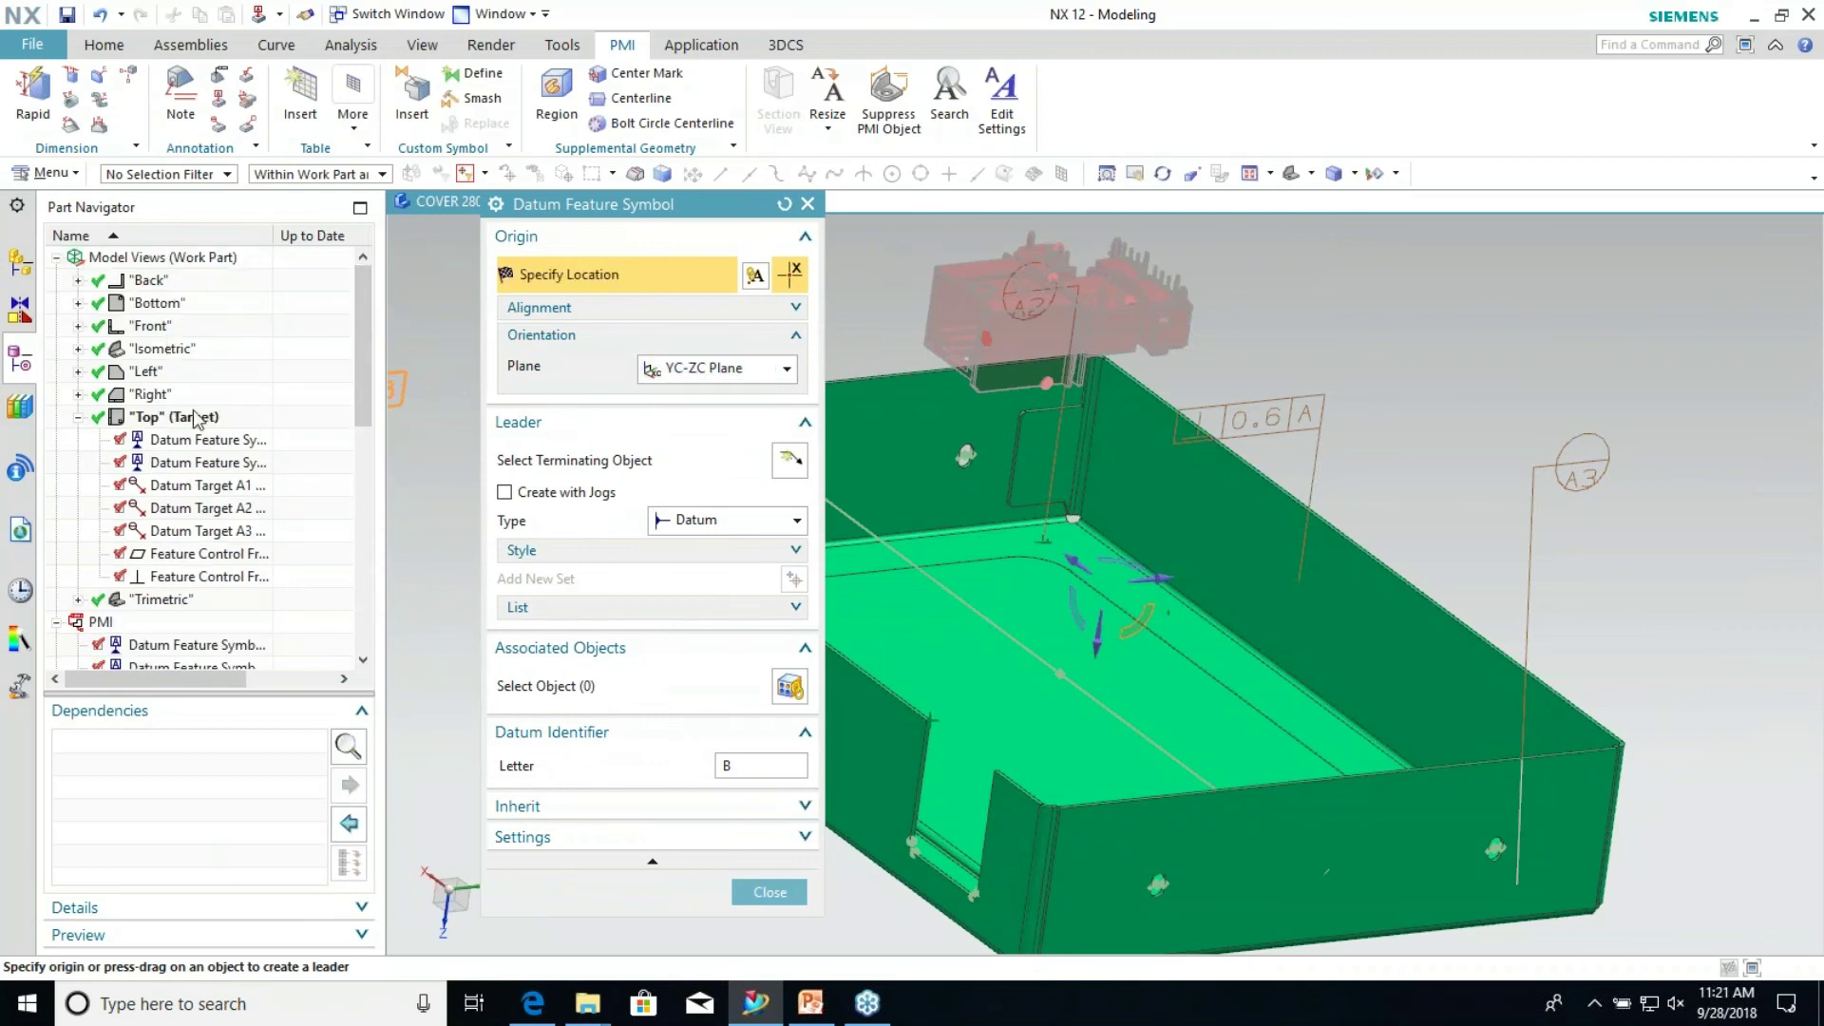
pyautogui.click(721, 375)
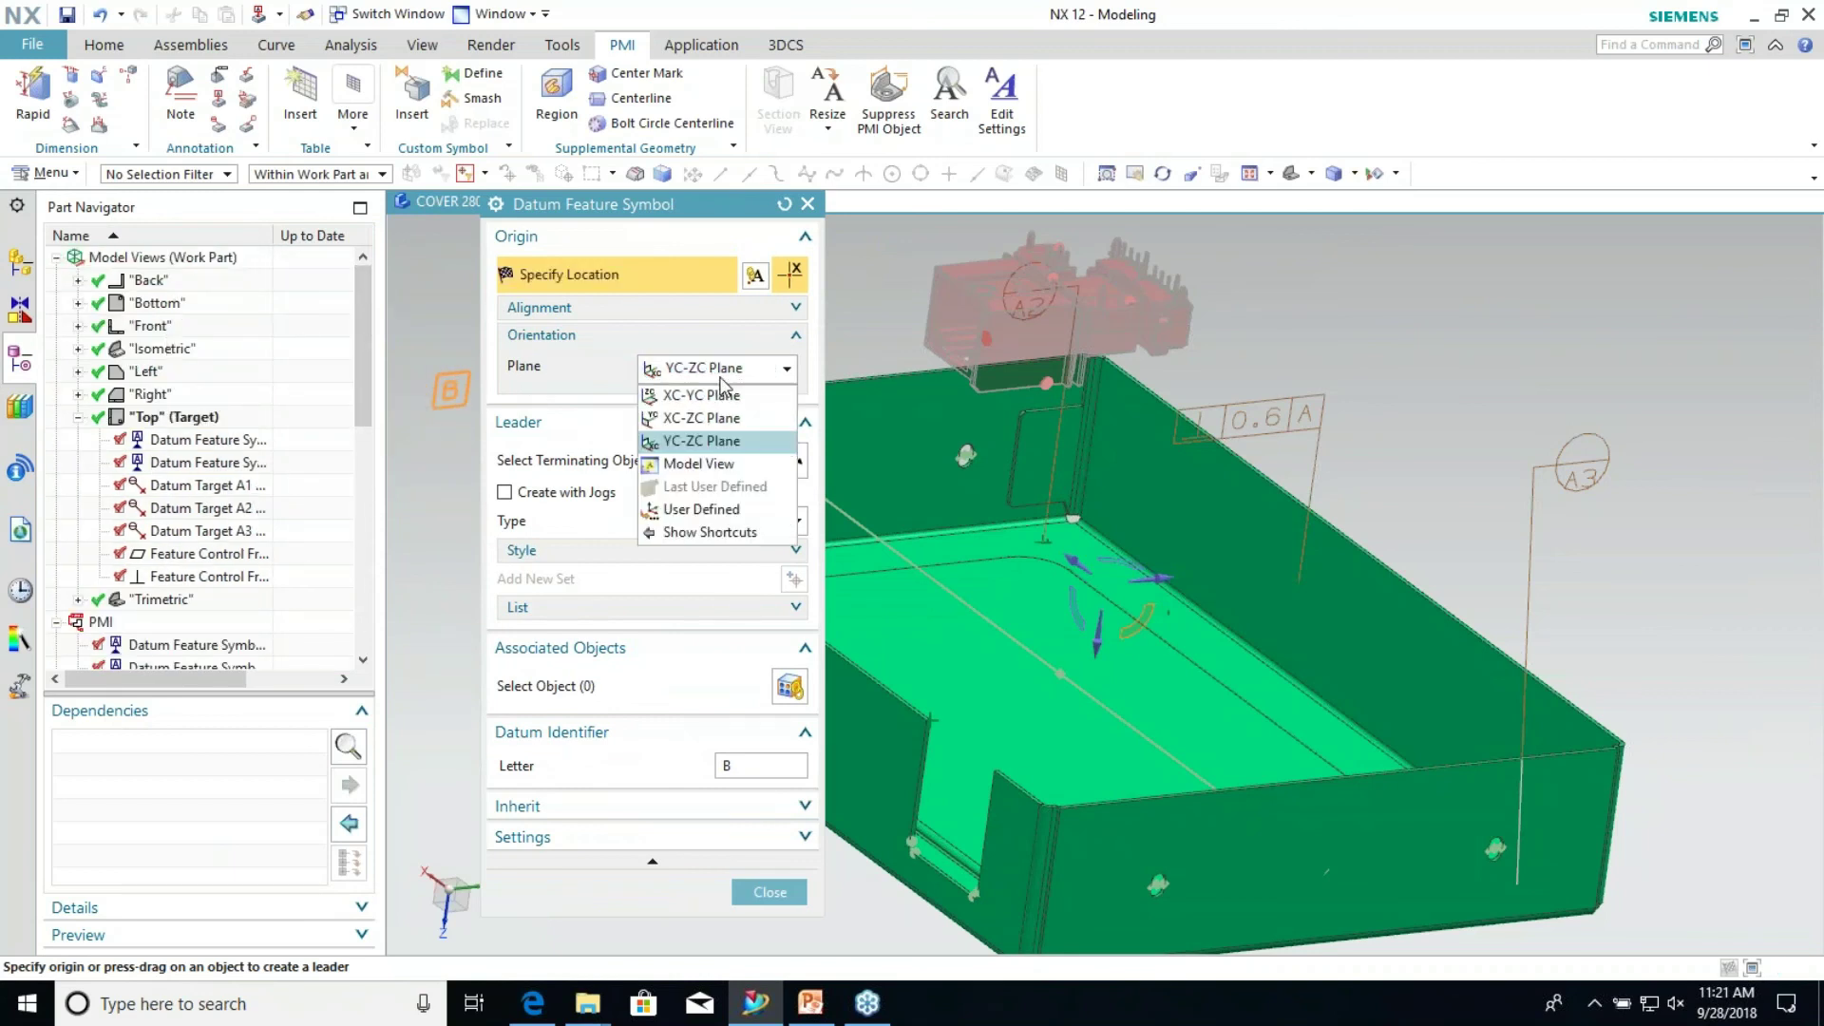
pyautogui.click(718, 444)
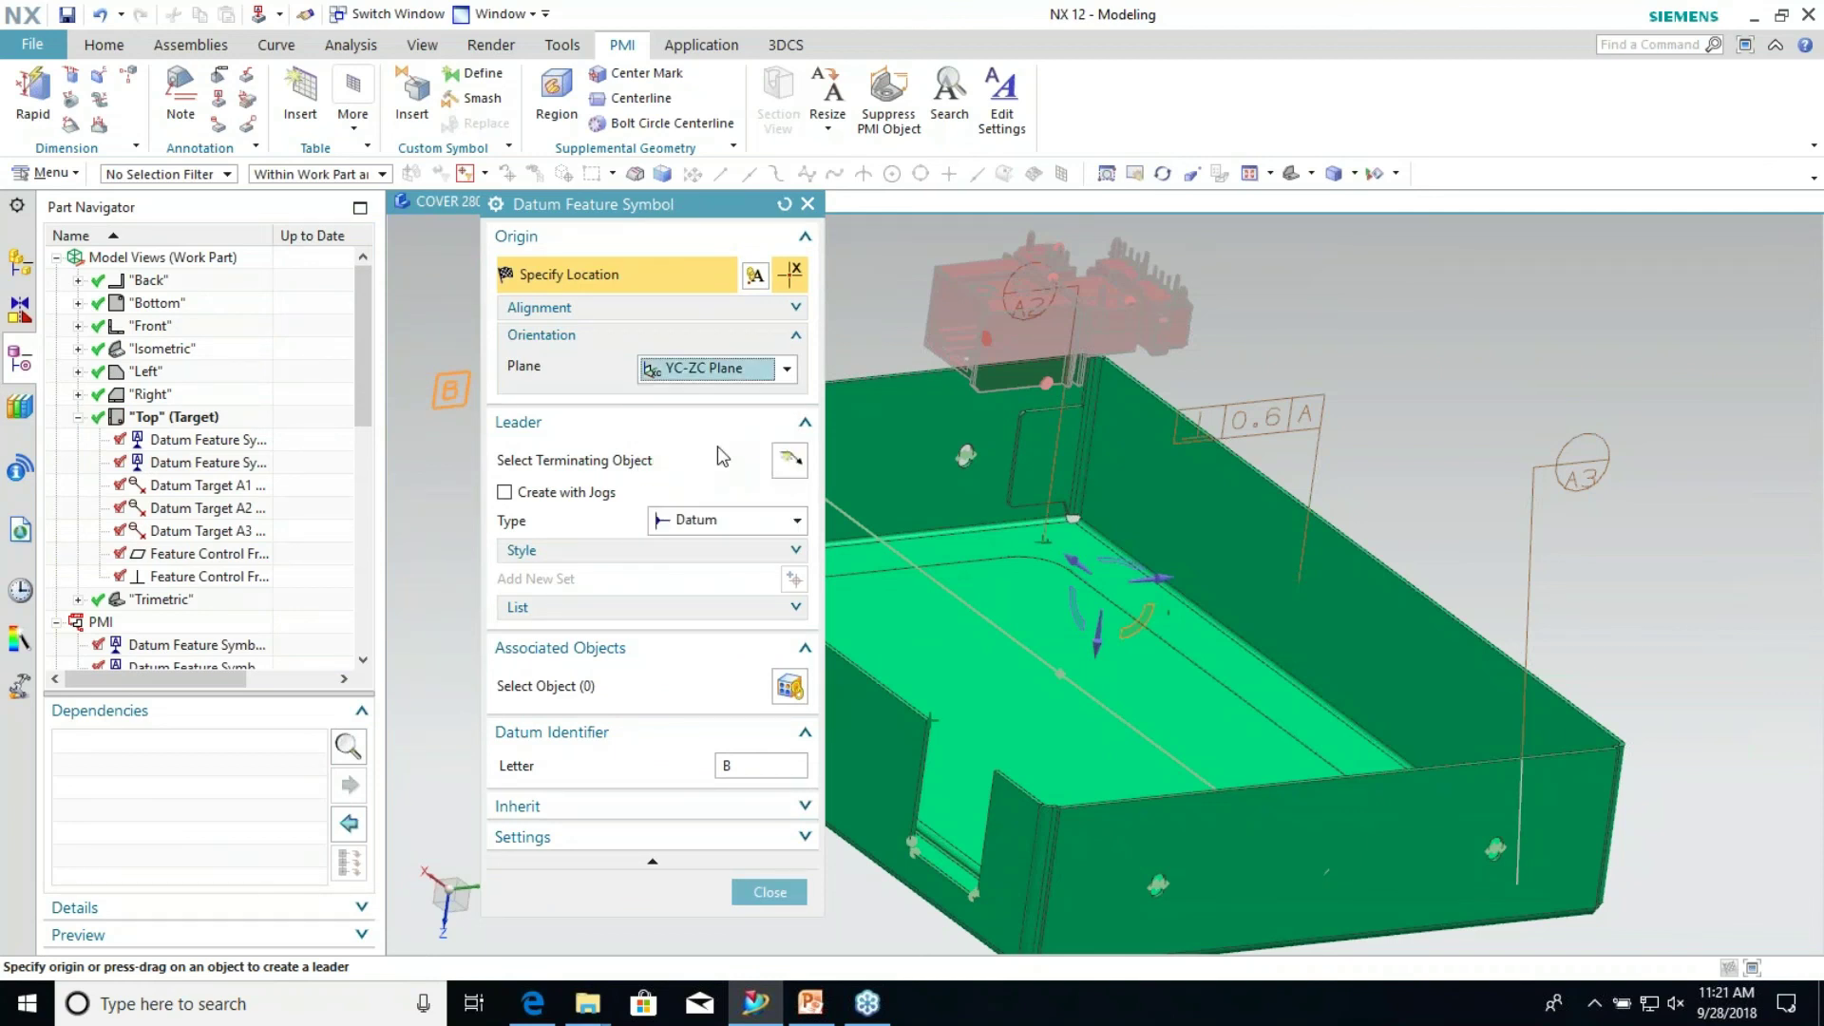
pyautogui.click(720, 373)
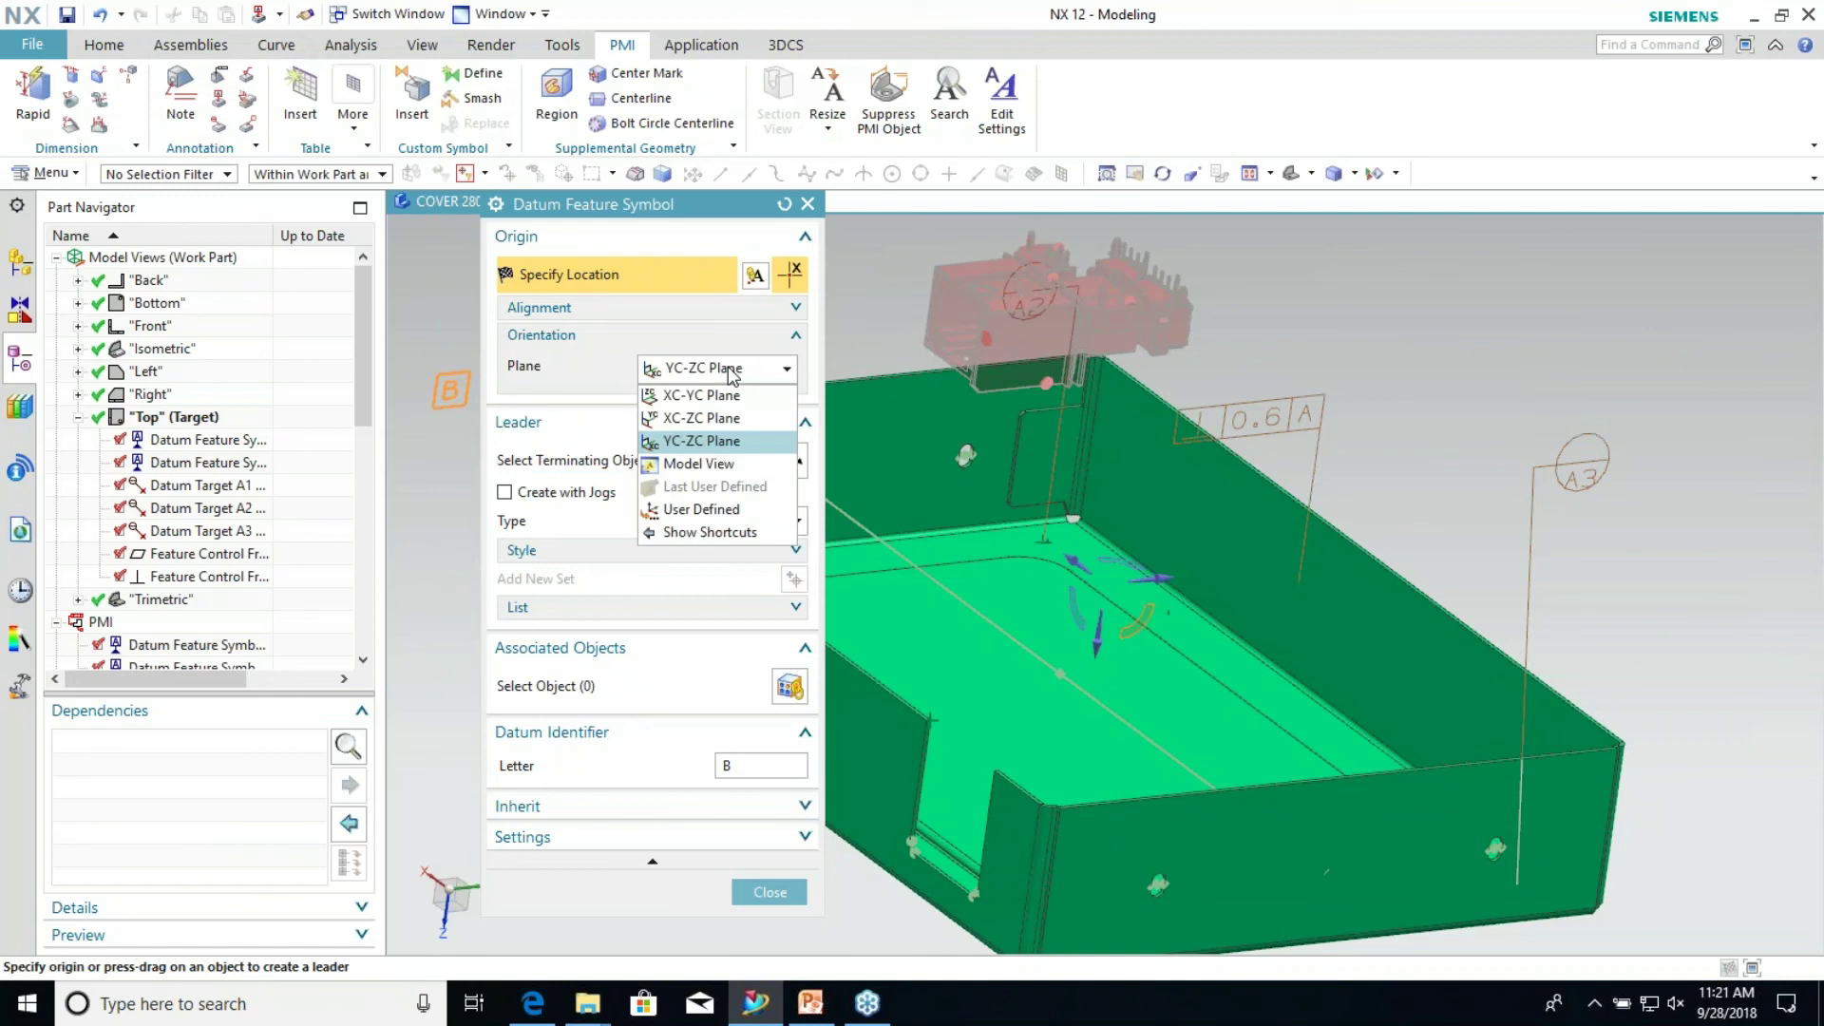
pyautogui.click(722, 440)
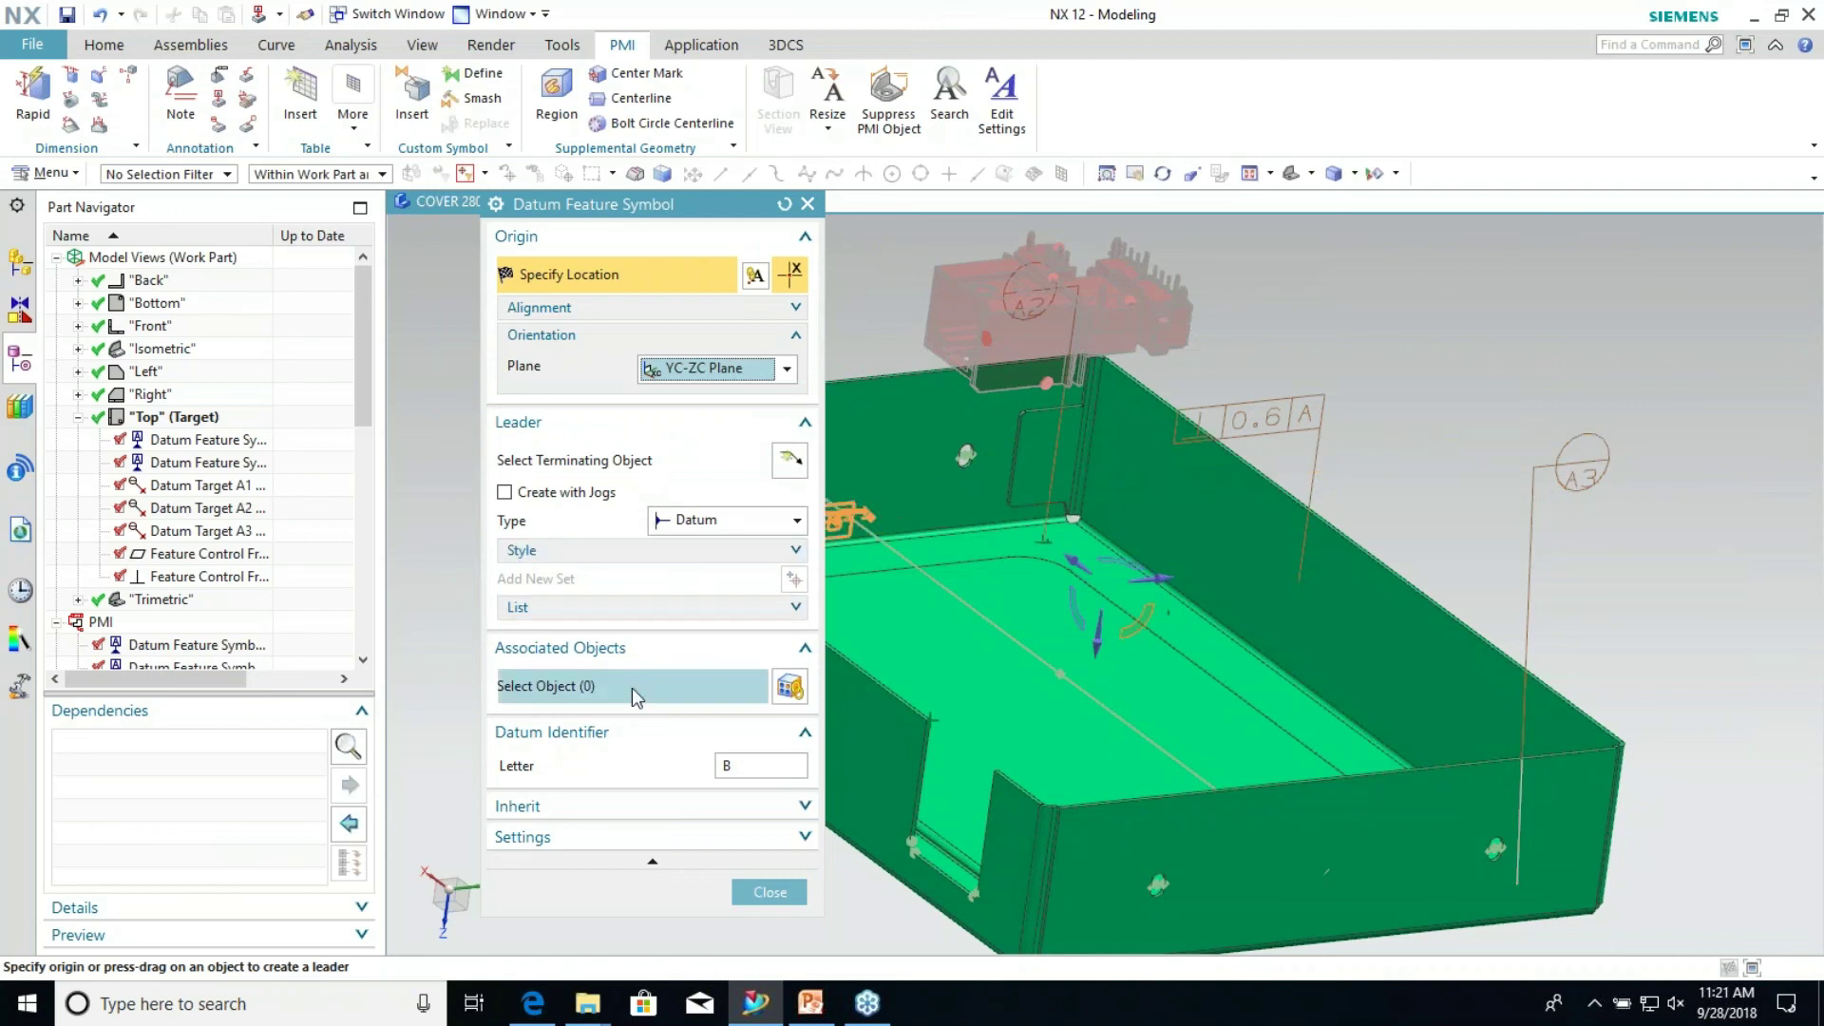
pyautogui.click(606, 461)
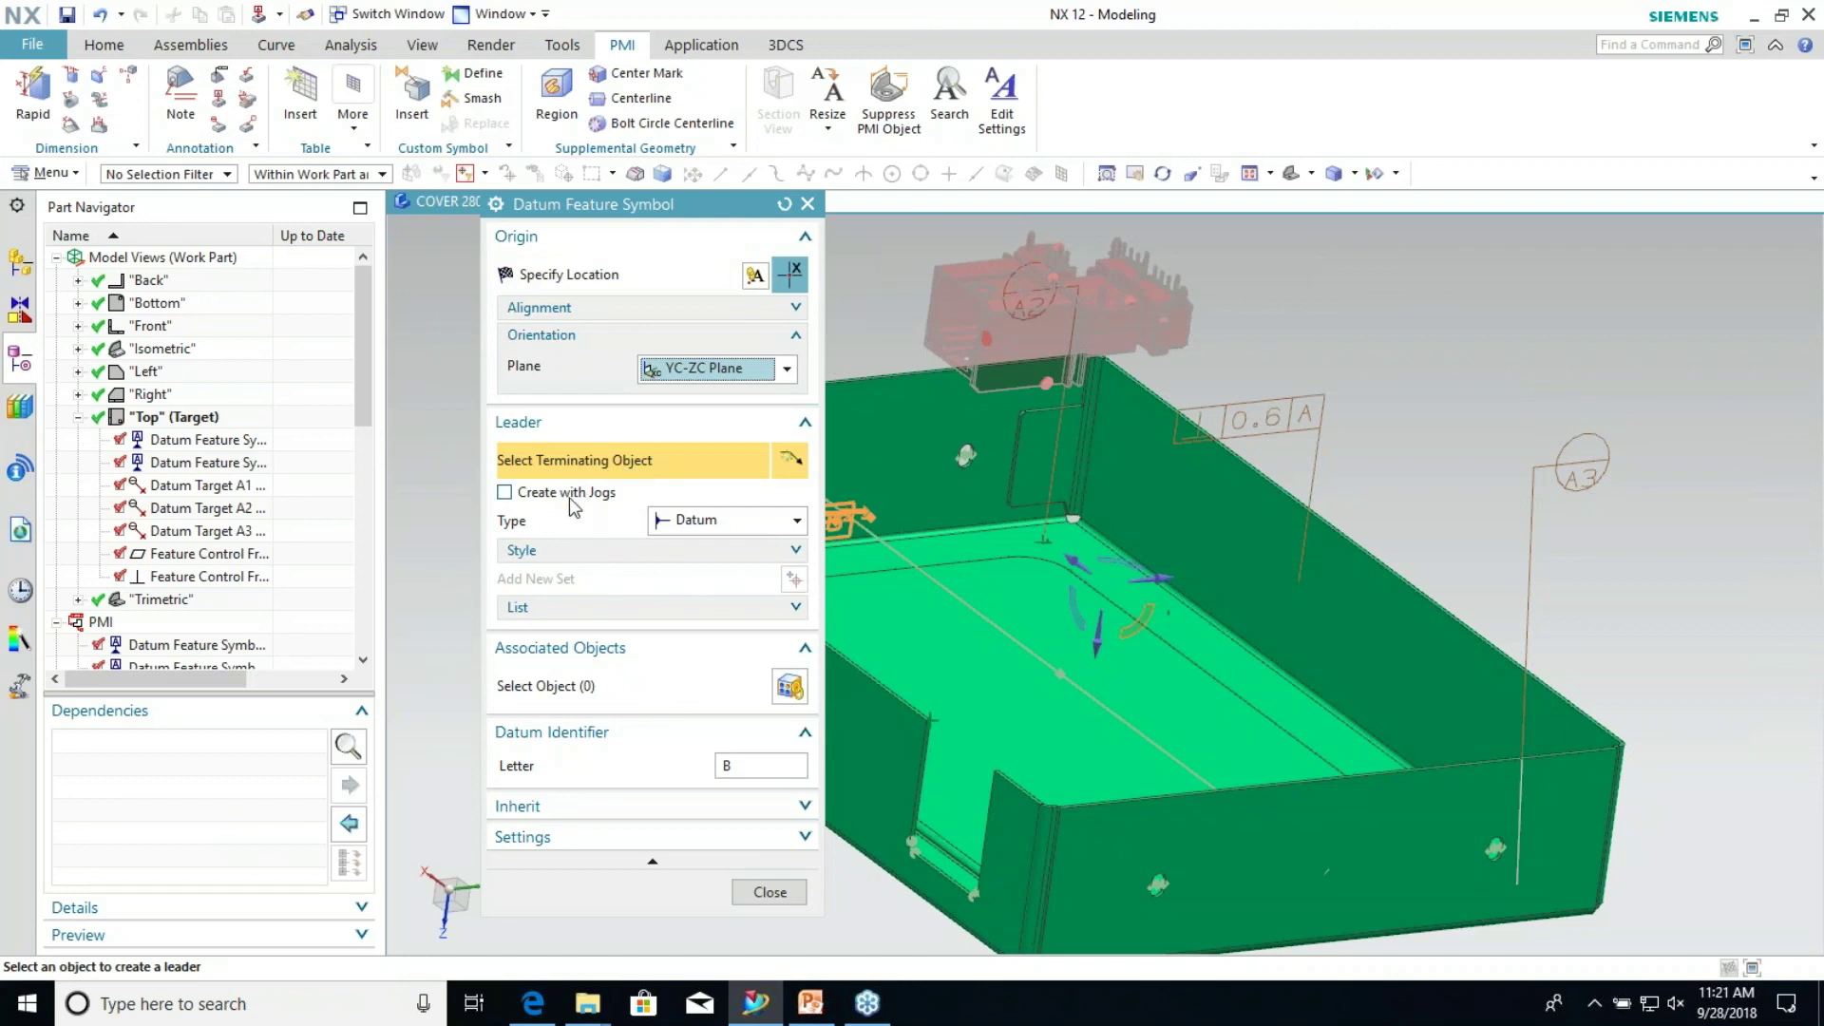
# Attach datum feature B with a jogged leader to the ⊥0.6A frame and place it beside it
pyautogui.click(584, 494)
pyautogui.moveTo(611, 203); pyautogui.dragTo(272, 228)
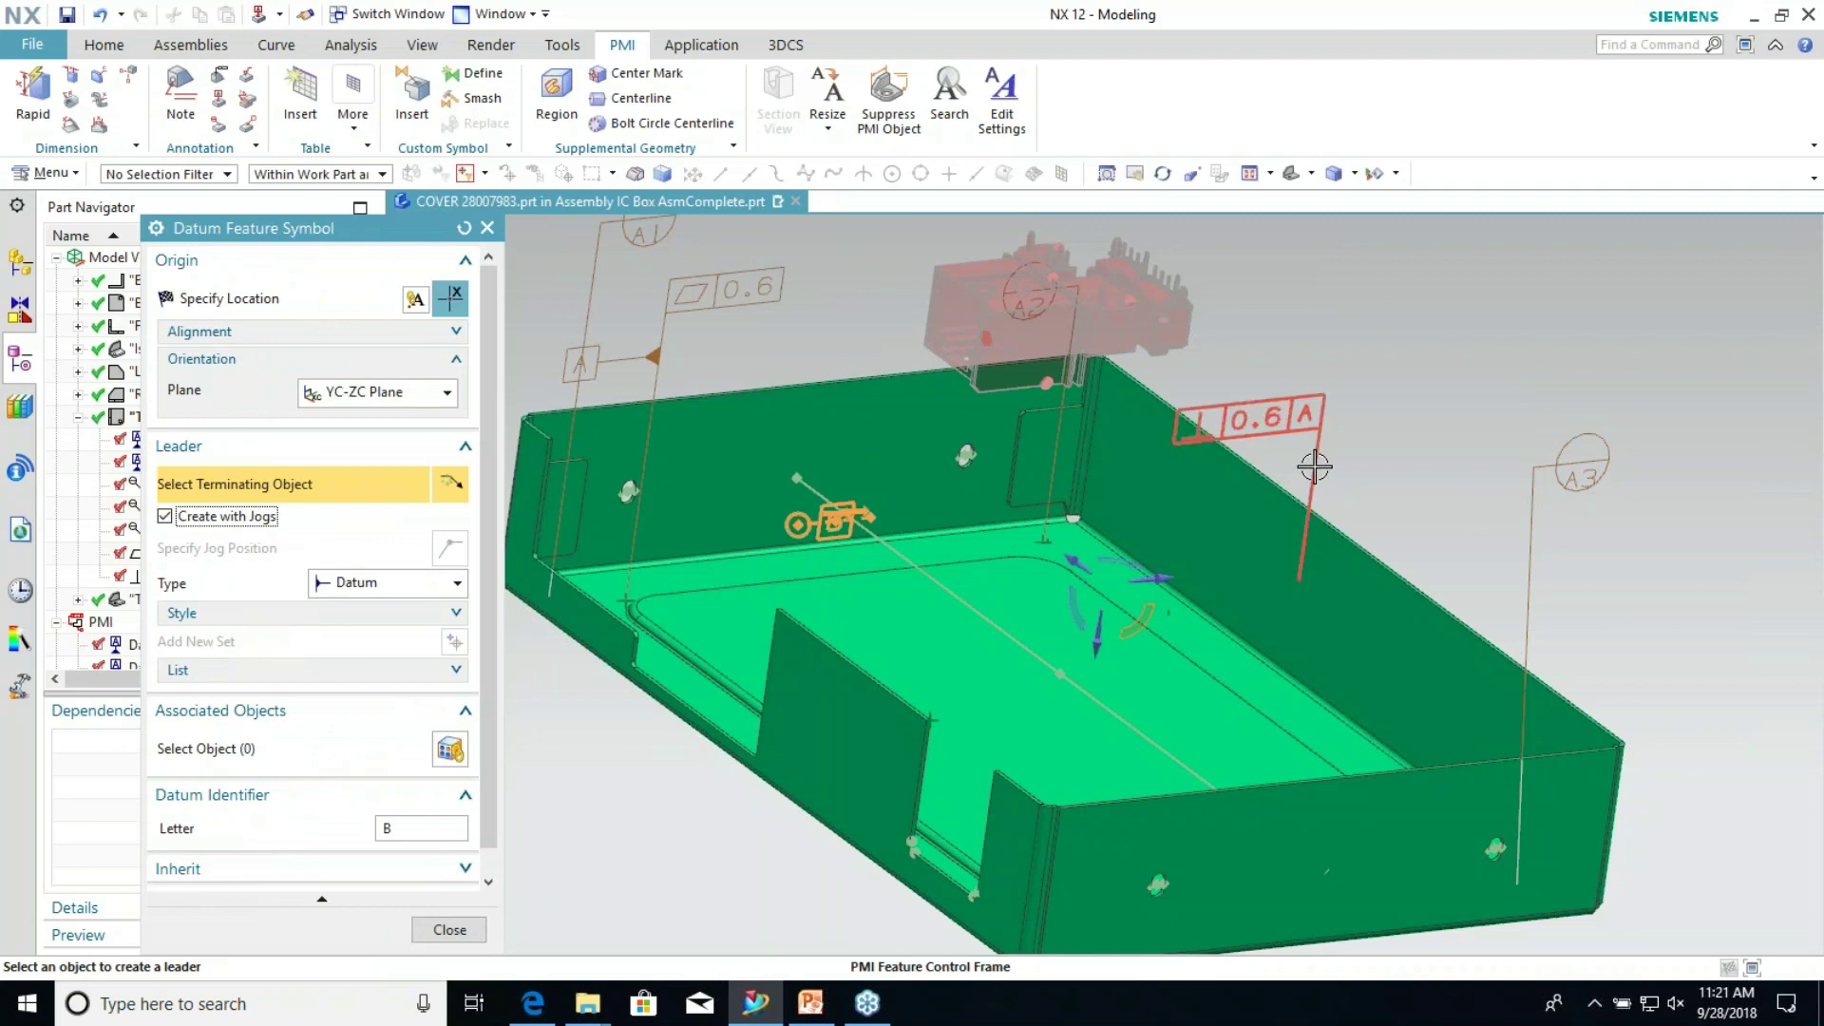
pyautogui.click(1316, 467)
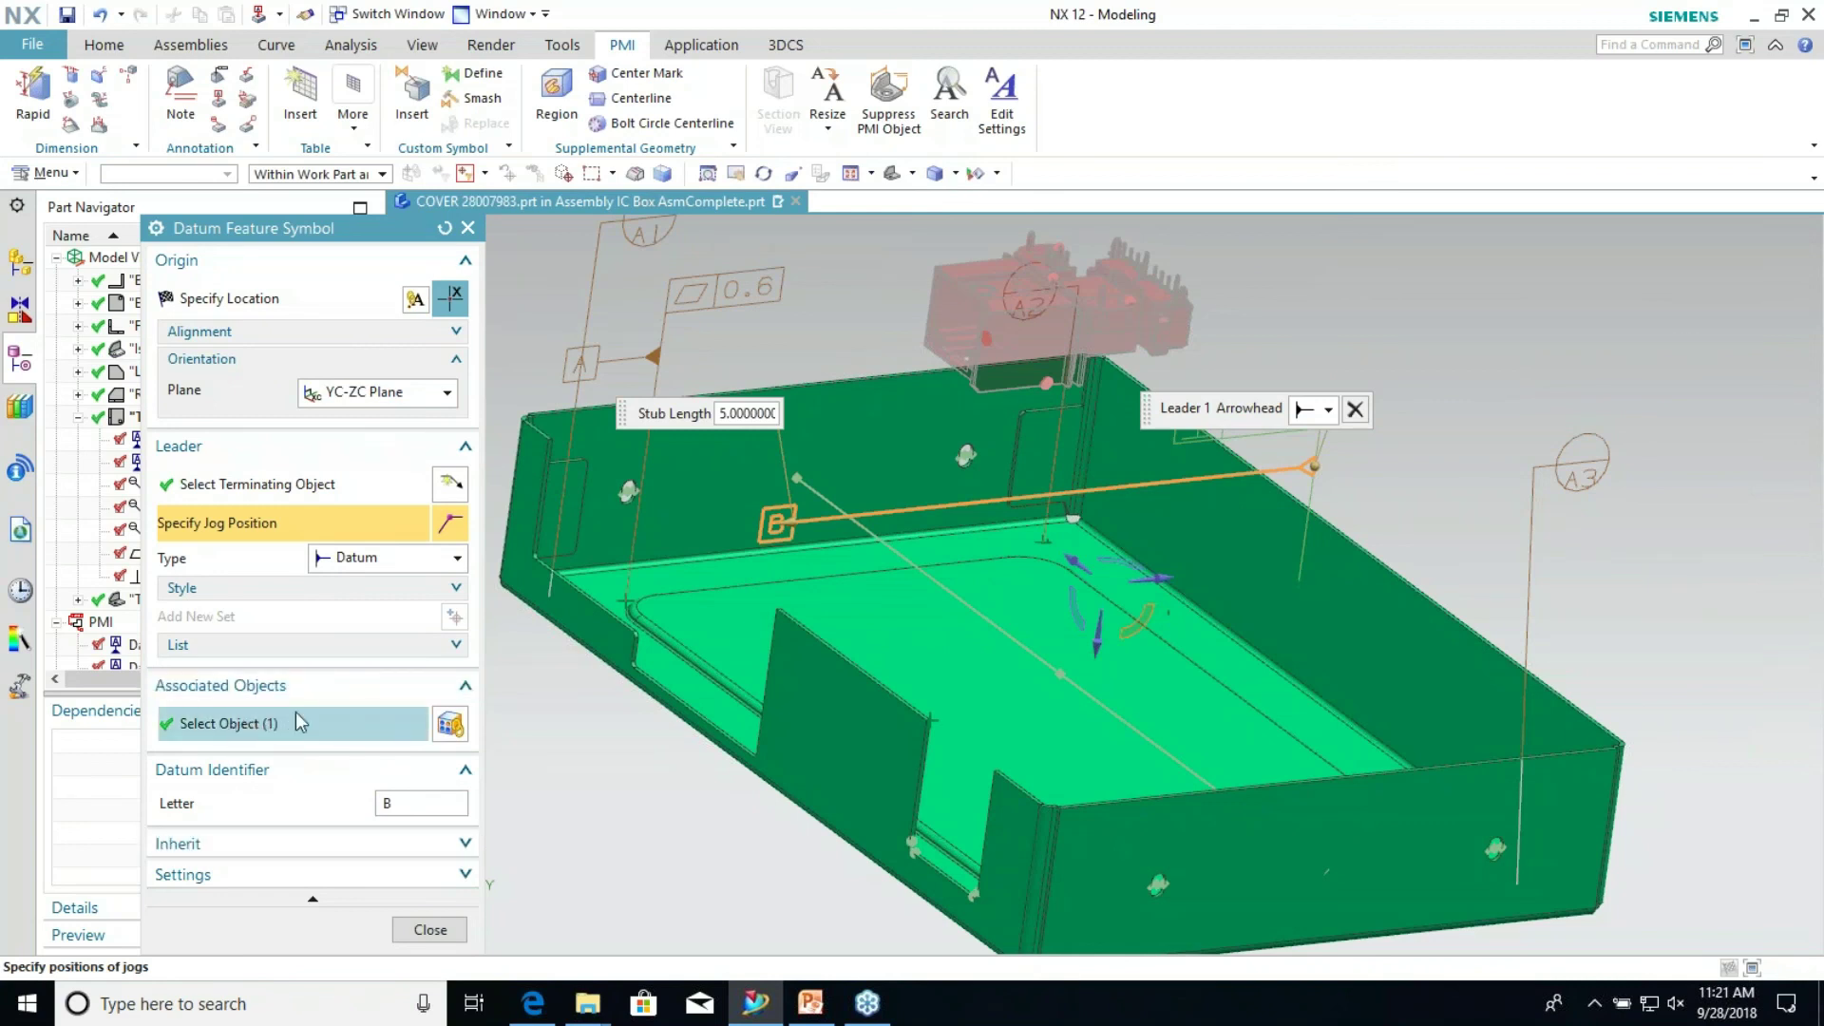
pyautogui.click(244, 296)
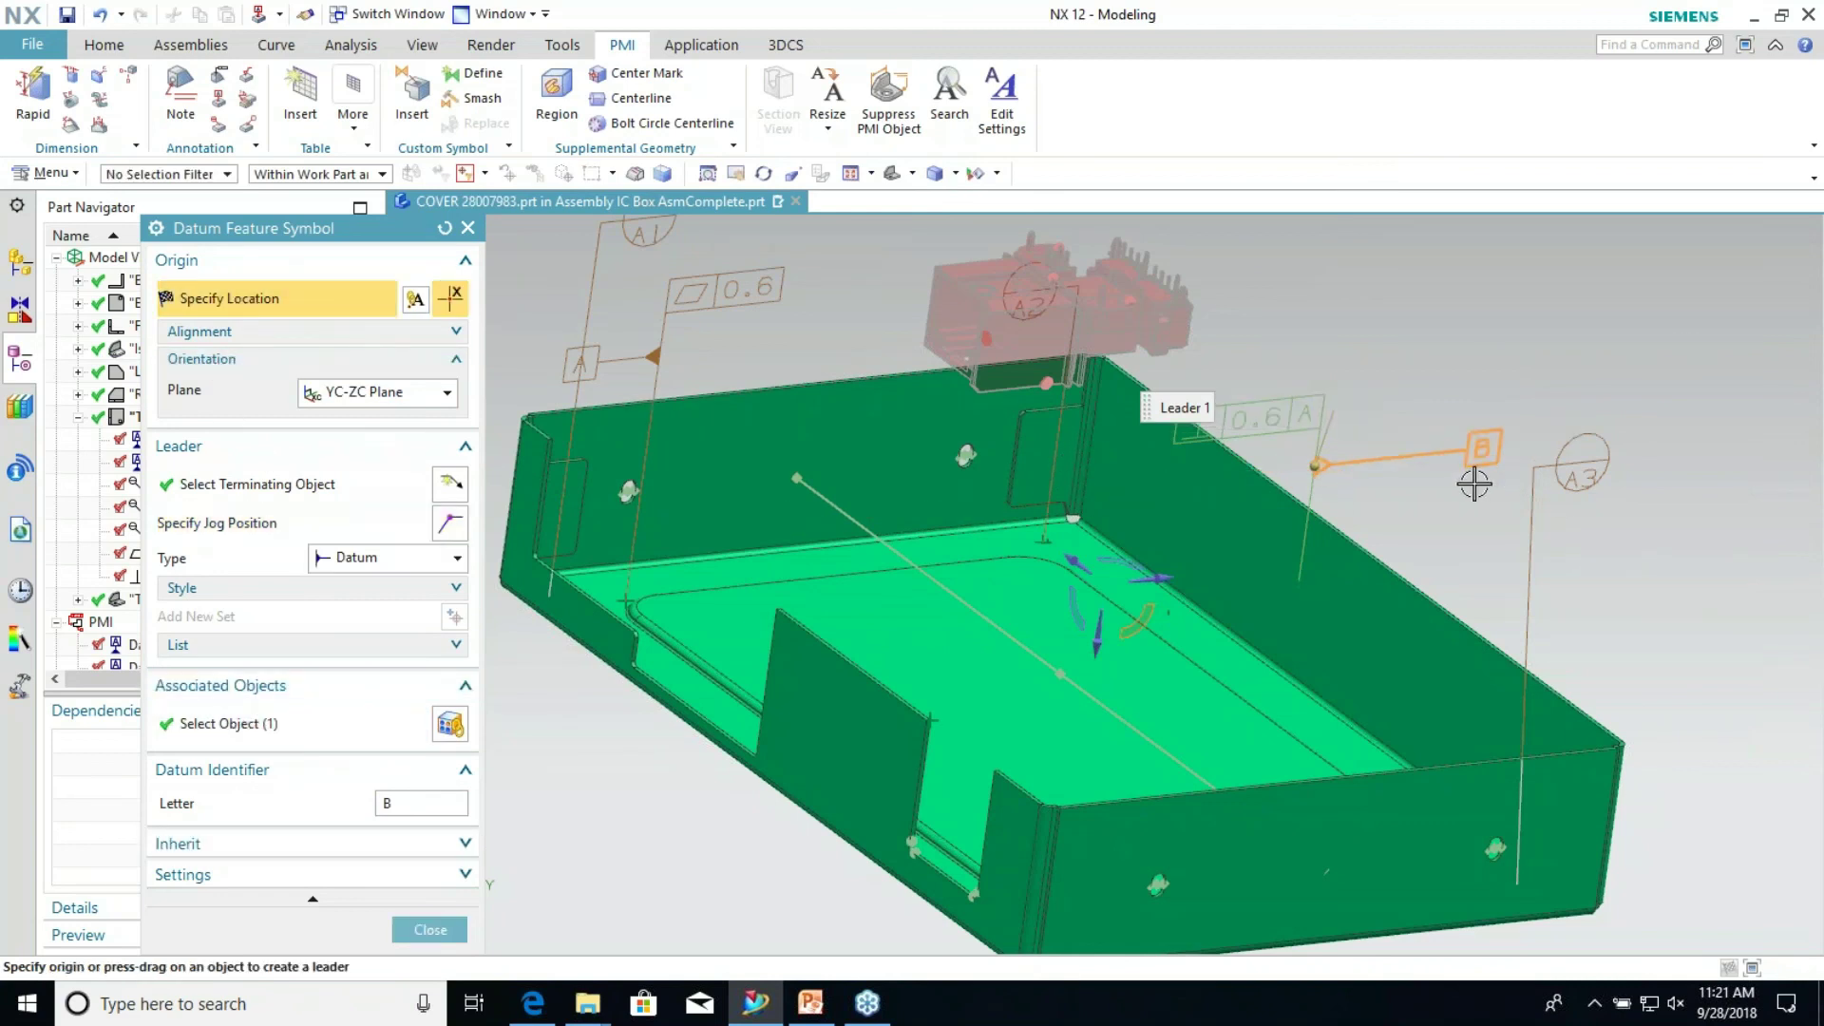
pyautogui.click(1388, 493)
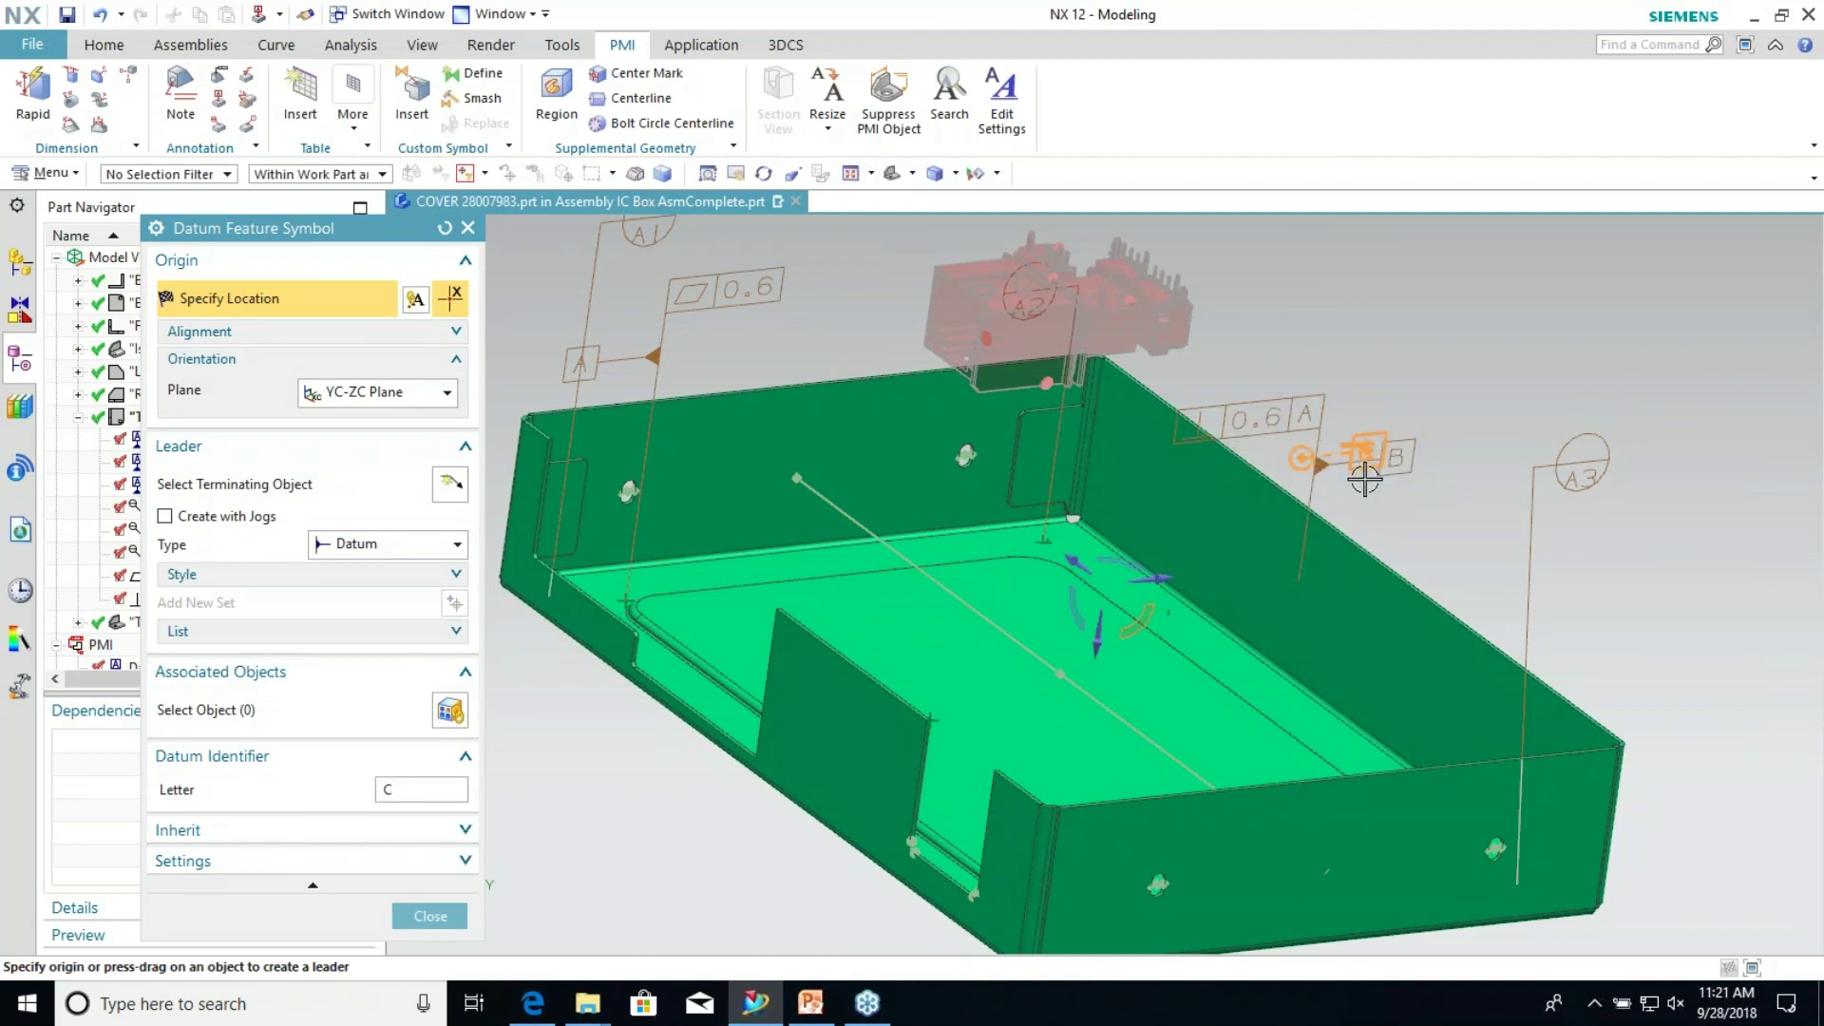
# Close the datum symbol tool, then start and cancel another datum feature symbol
pyautogui.click(421, 917)
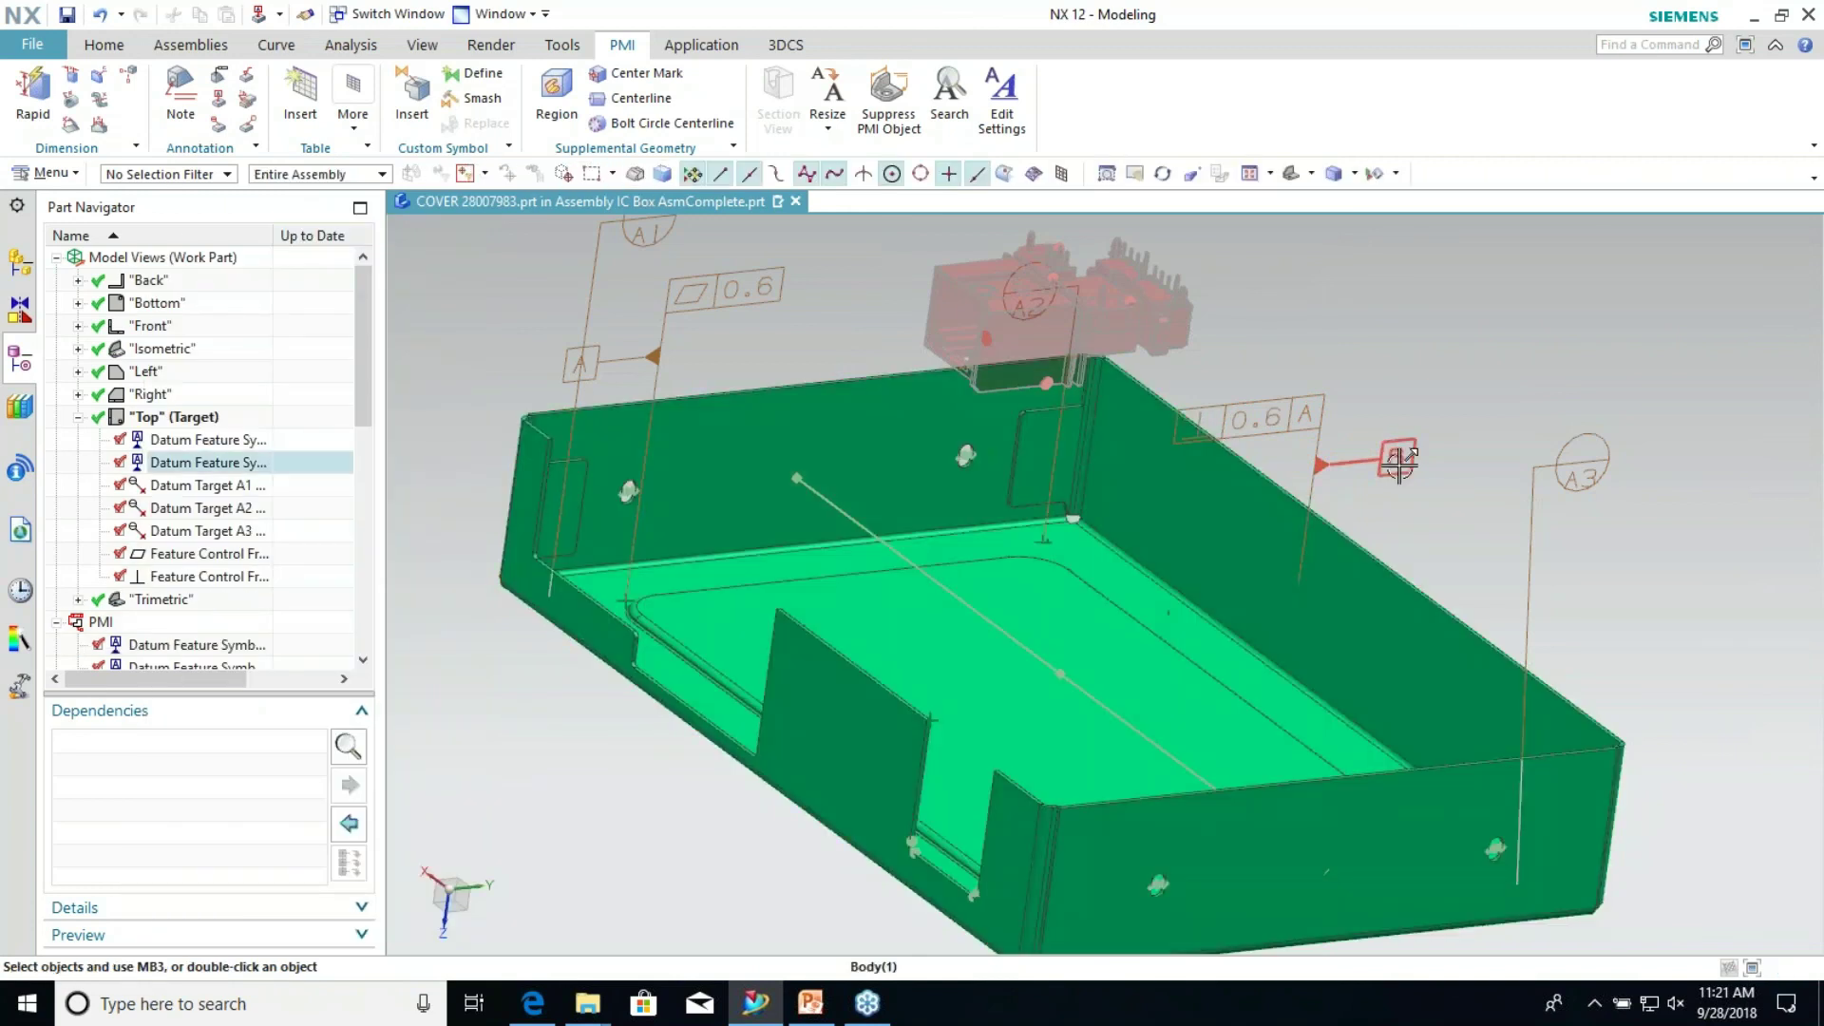
pyautogui.click(219, 99)
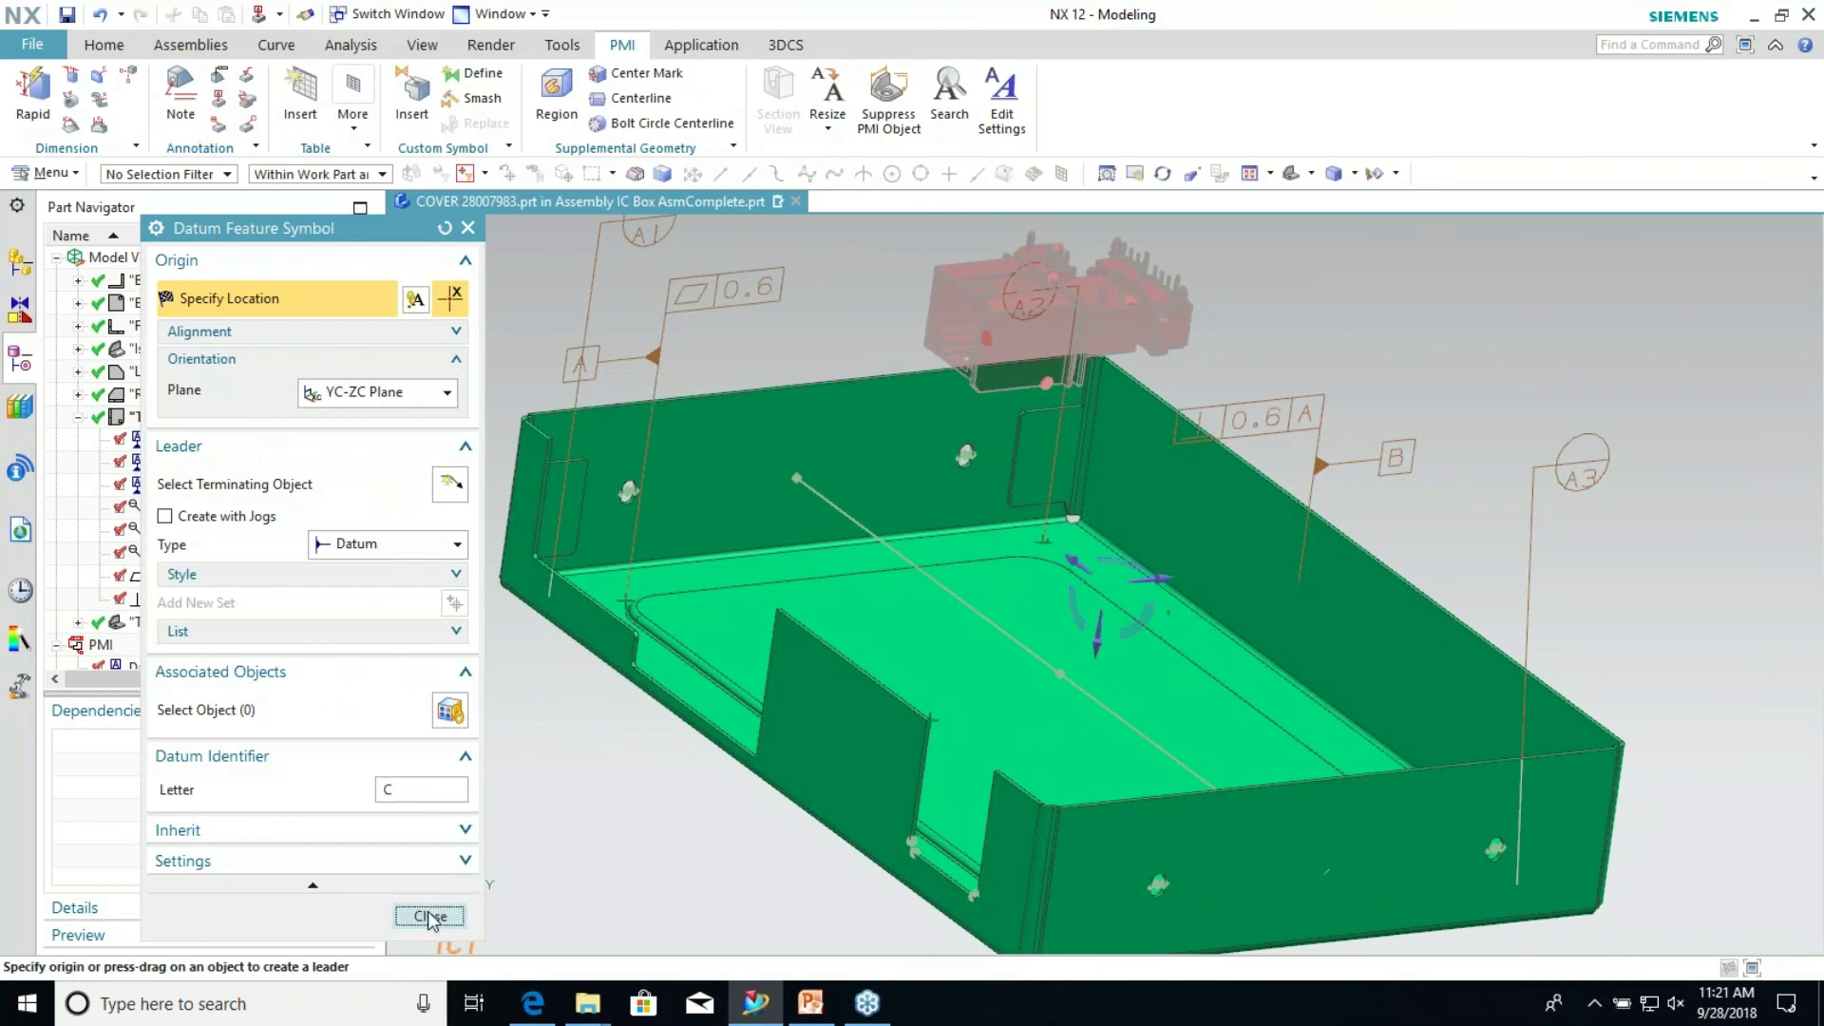
pyautogui.click(424, 914)
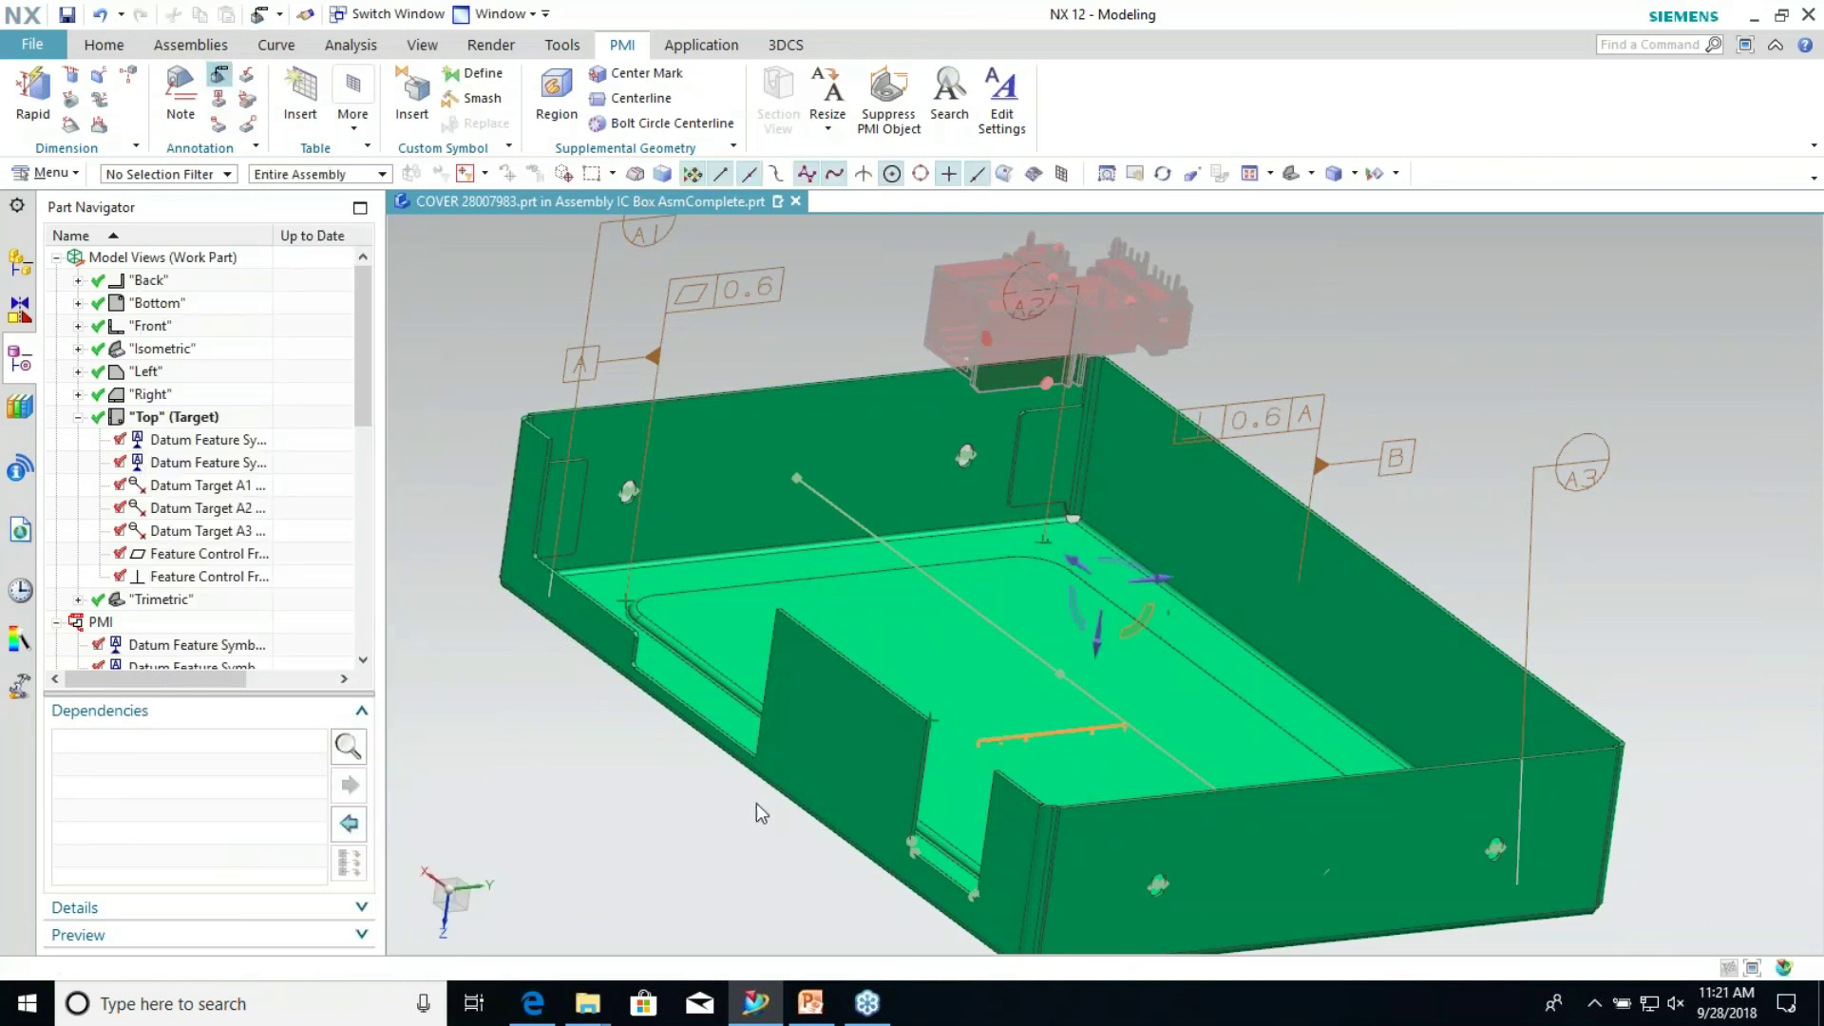
# Reset the view to trimetric and move the frame dialog to the right side of the screen
pyautogui.moveTo(814, 871); pyautogui.dragTo(881, 847, button='middle')
pyautogui.moveTo(693, 733); pyautogui.dragTo(685, 817, button='middle')
pyautogui.press('Home')
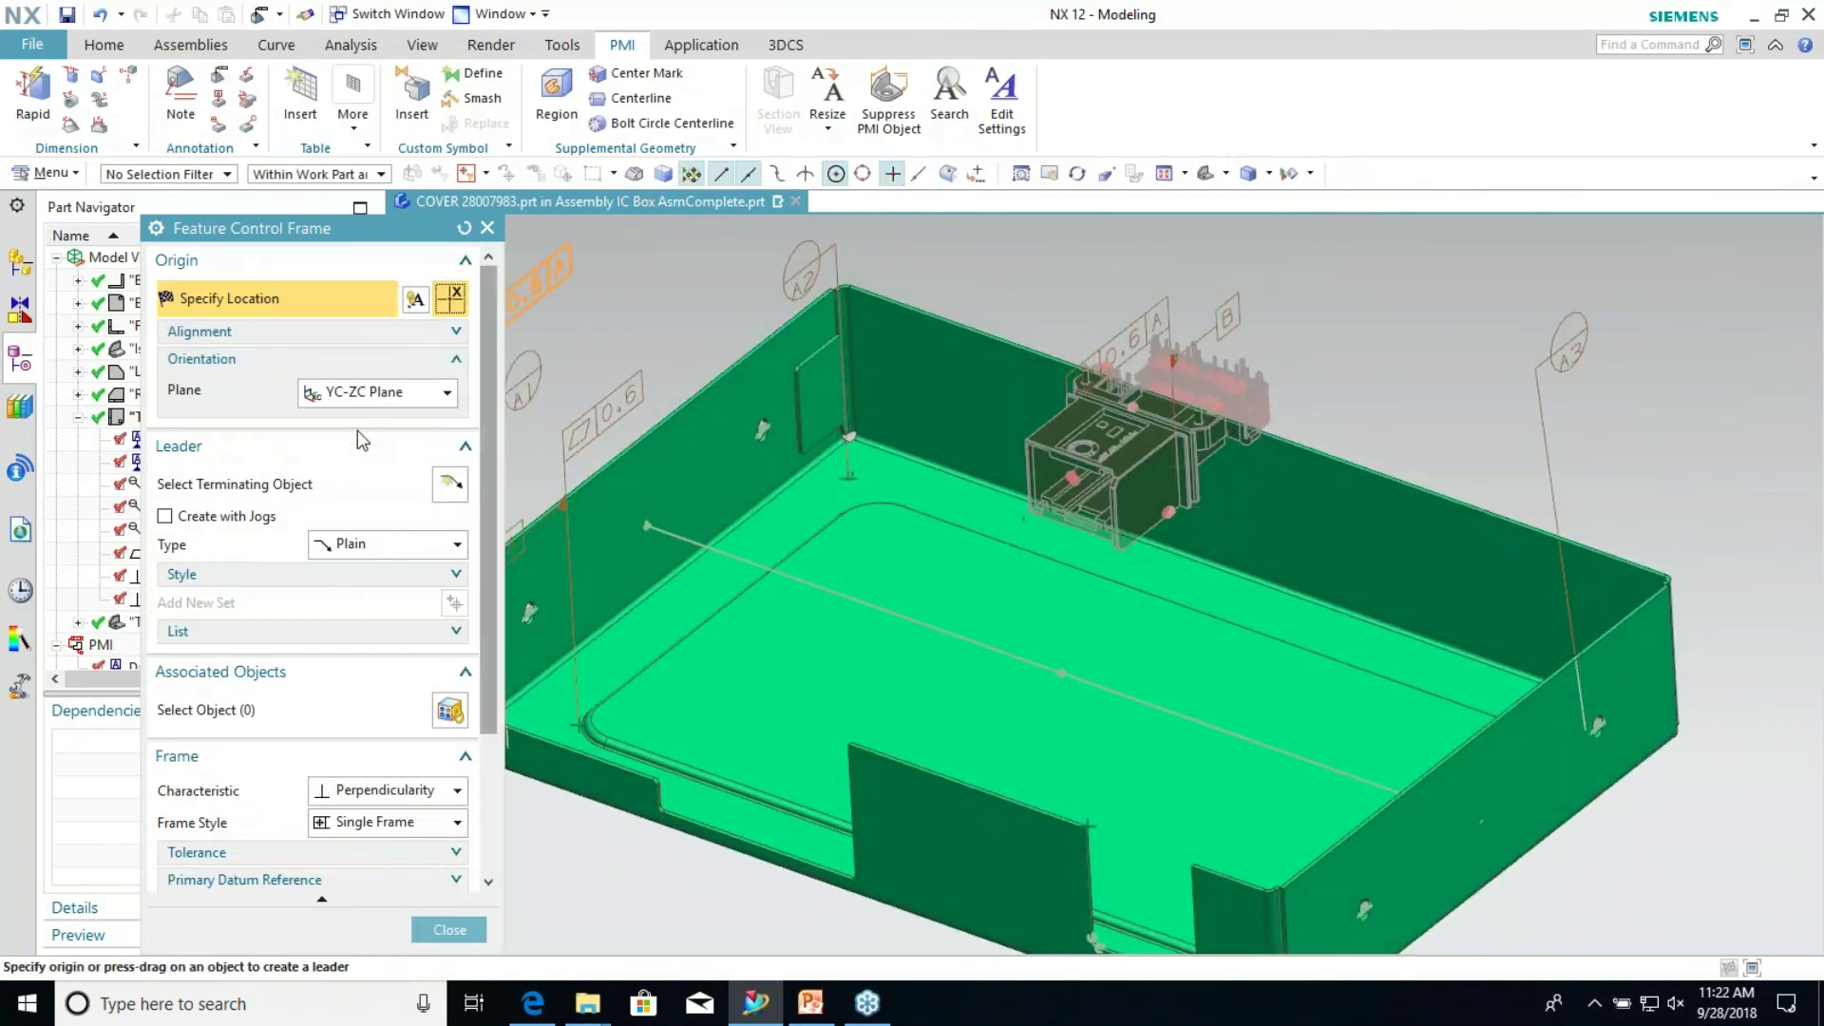
pyautogui.click(378, 392)
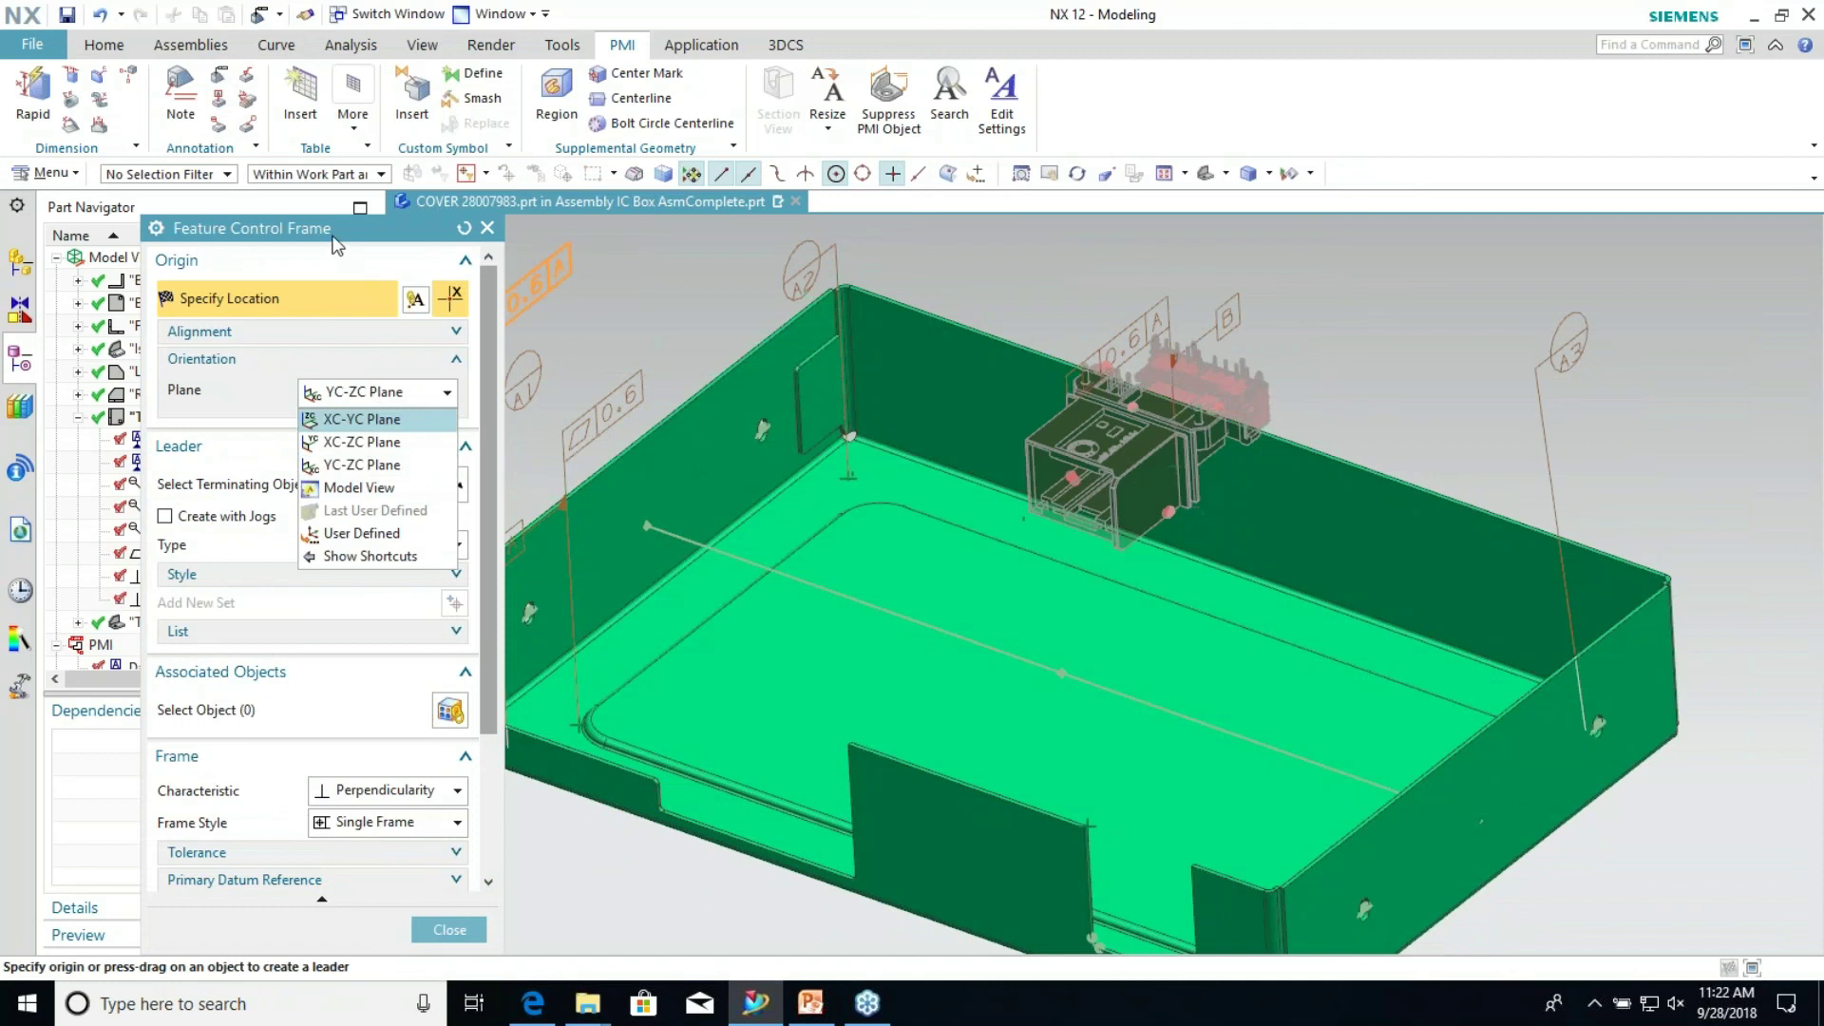
pyautogui.click(361, 465)
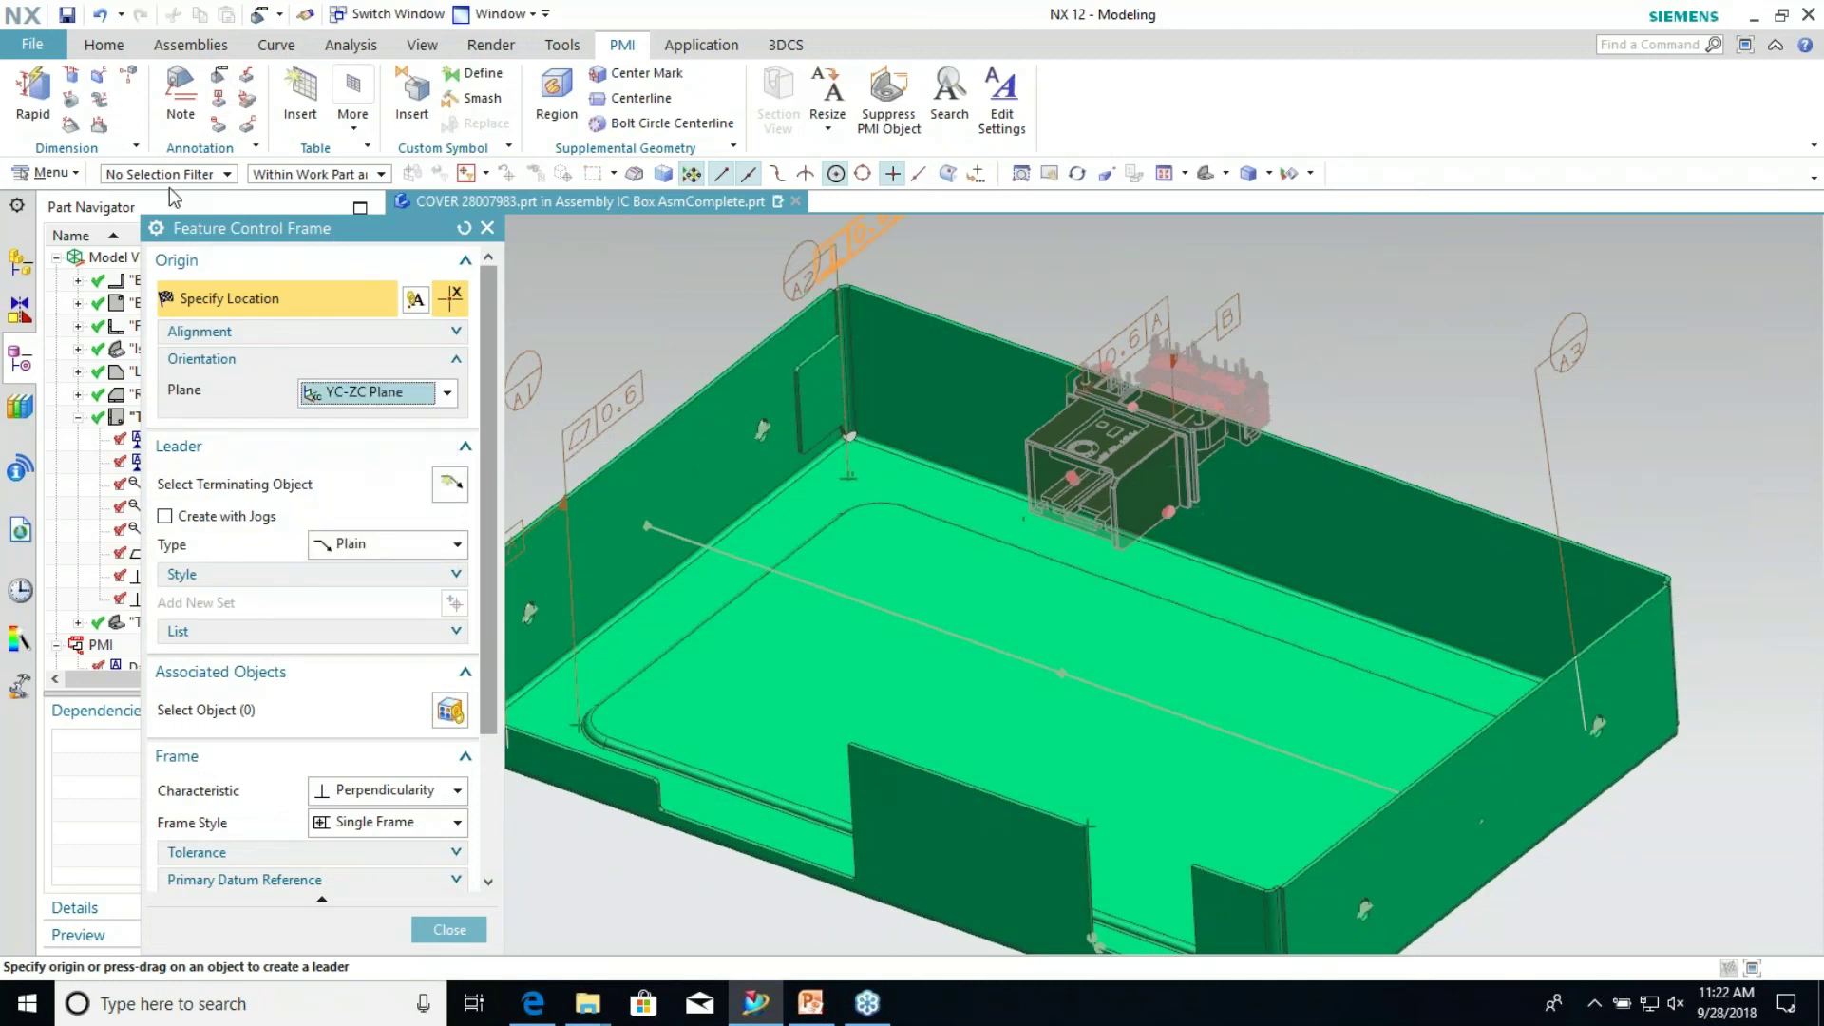
pyautogui.moveTo(381, 241); pyautogui.dragTo(1588, 240)
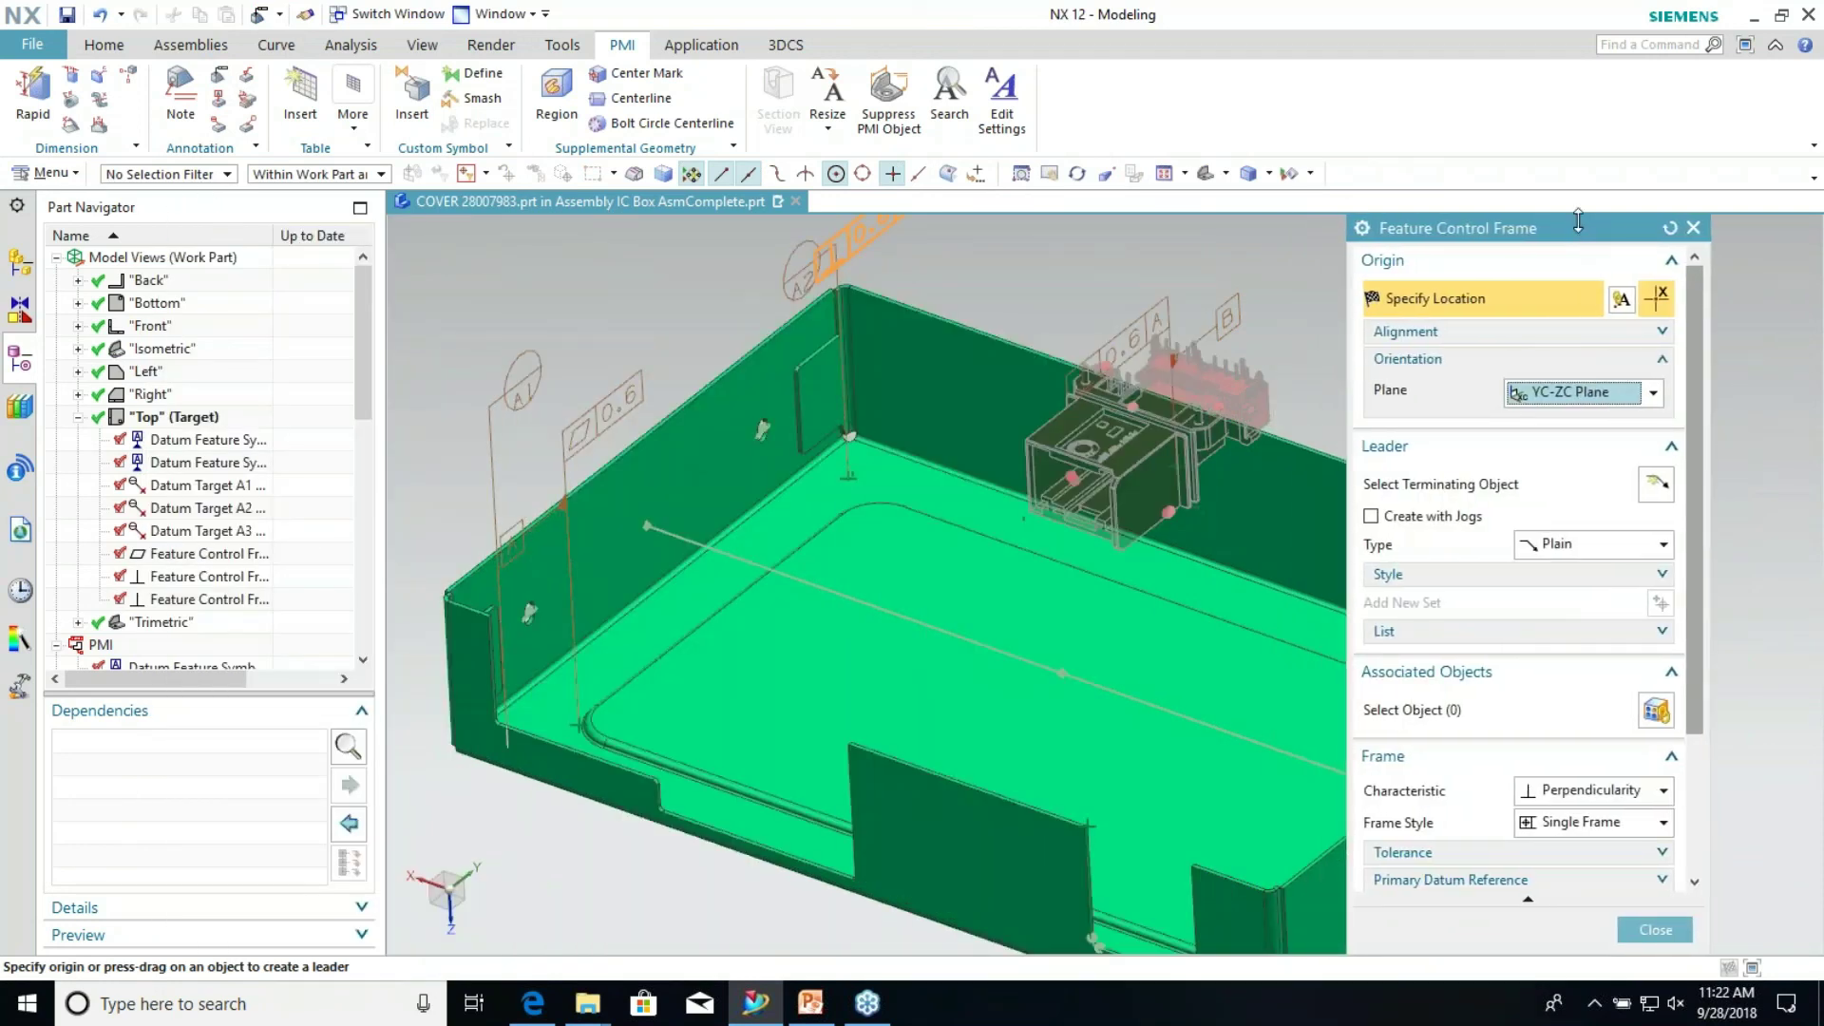
# Orient the new frame on the XC-ZC plane and start selecting its leader's terminating object
pyautogui.click(1606, 393)
pyautogui.click(1567, 442)
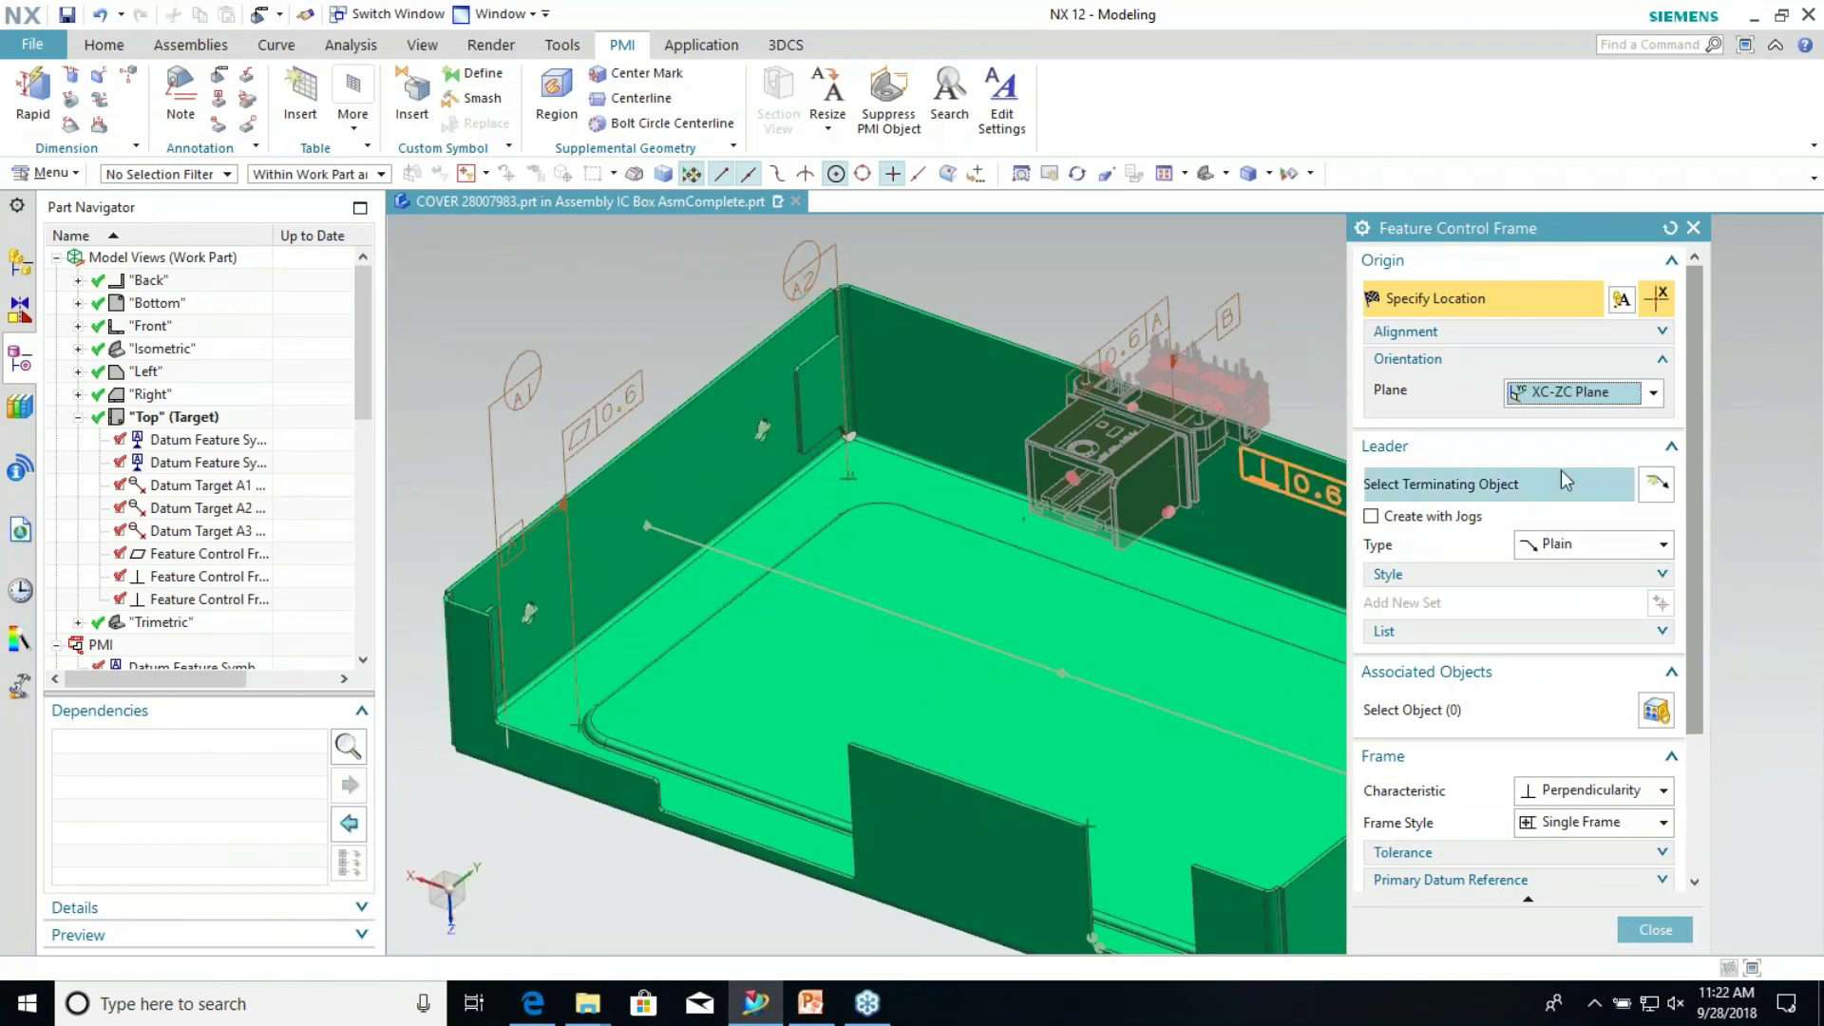
pyautogui.click(1539, 486)
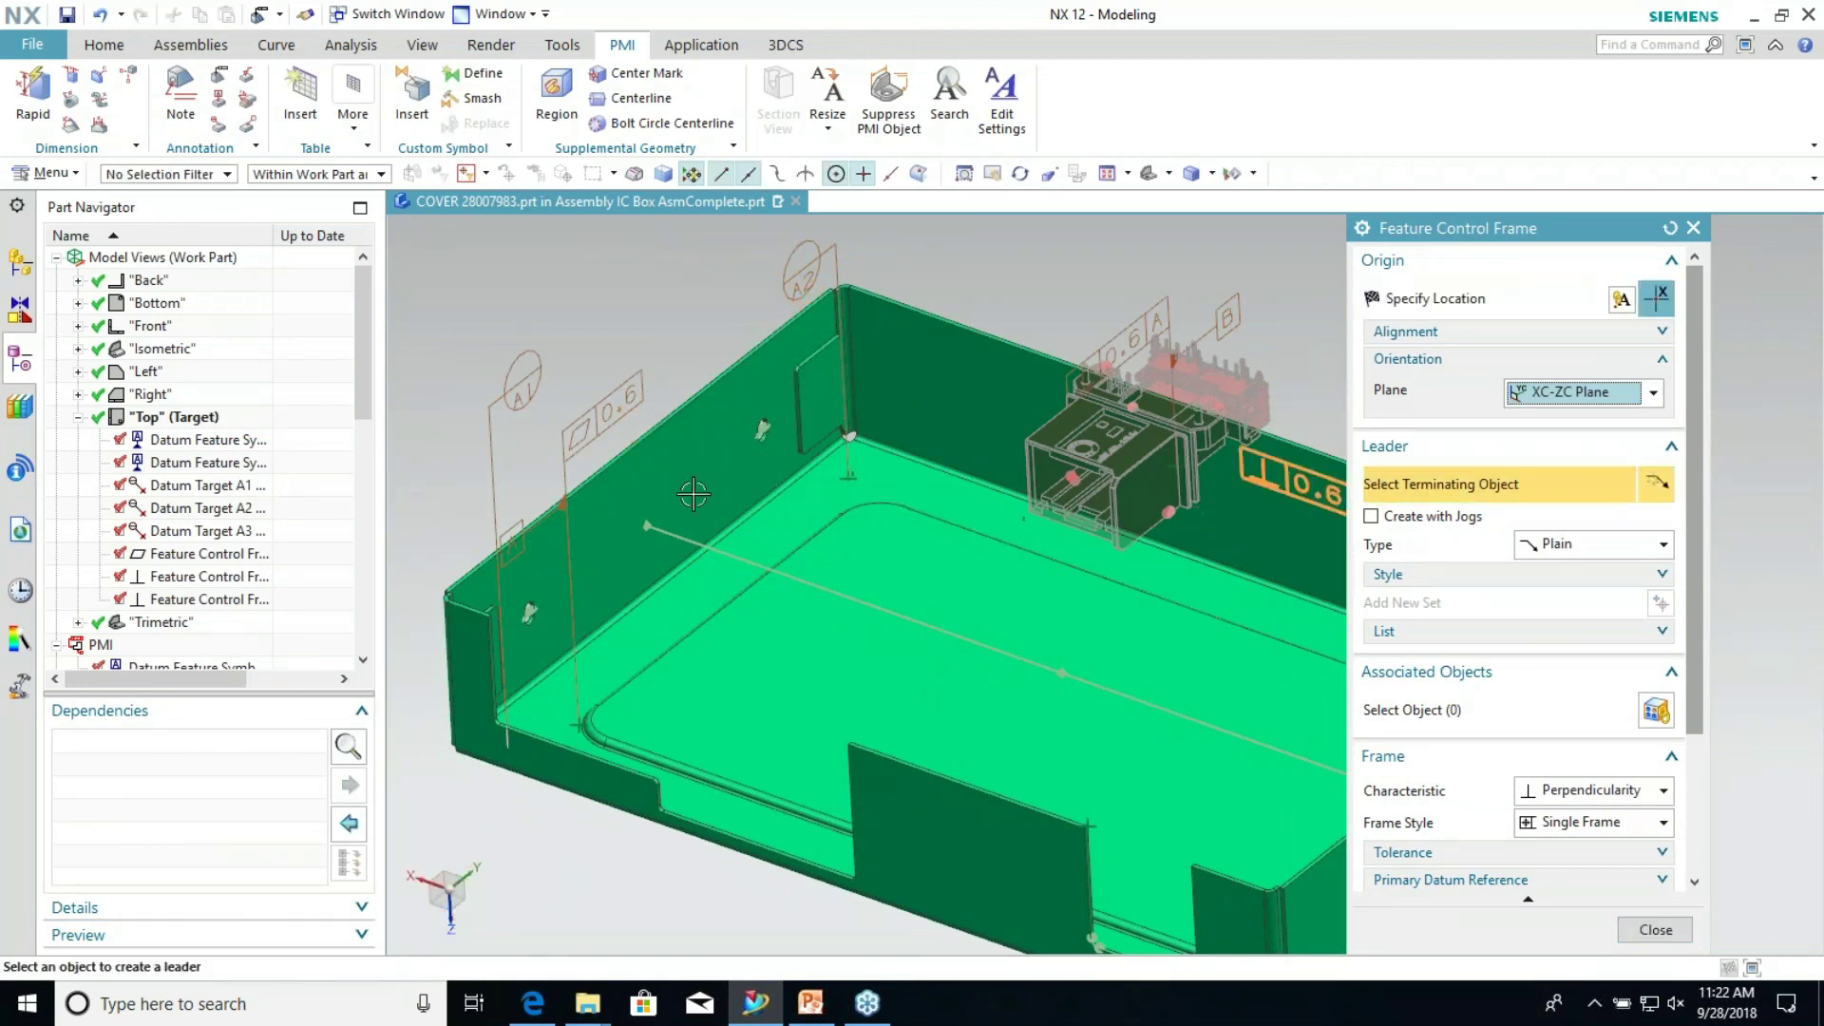
pyautogui.moveTo(696, 562); pyautogui.dragTo(692, 520, button='middle')
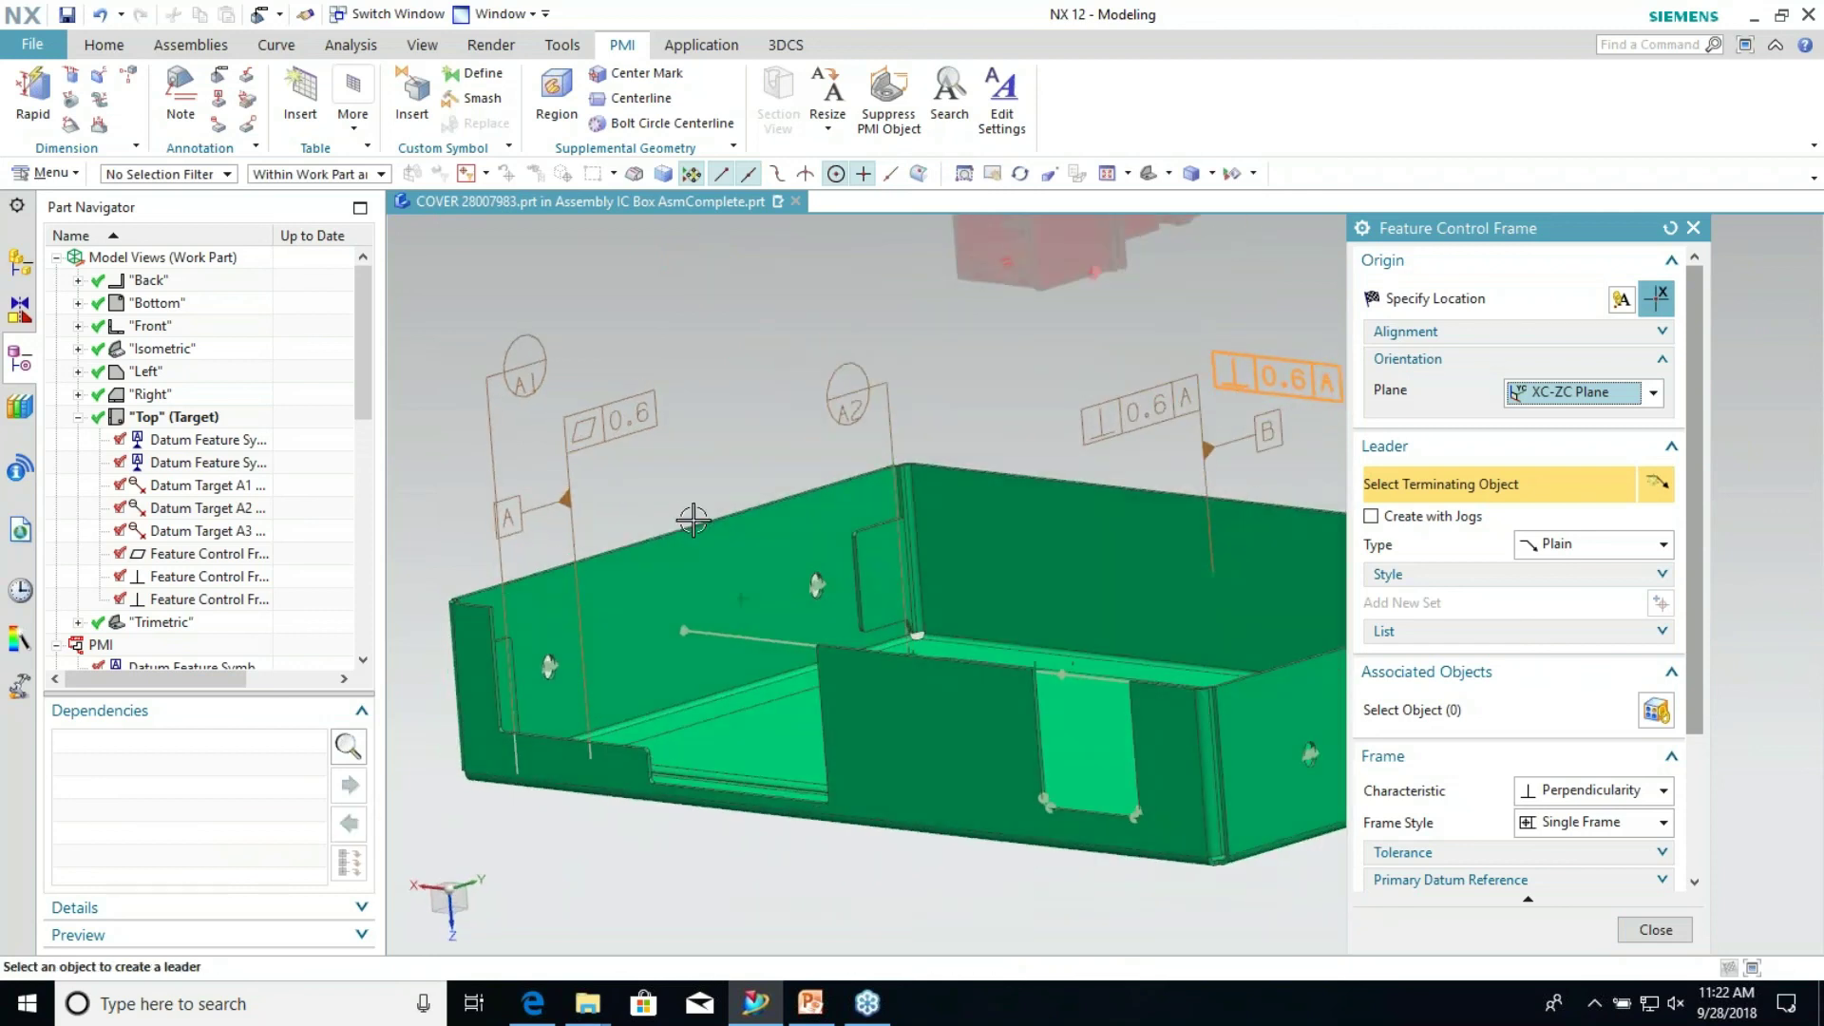
# Leader the frame to the box wall, add secondary datum B, and place ⊥0.6 A B above target A1
pyautogui.click(741, 594)
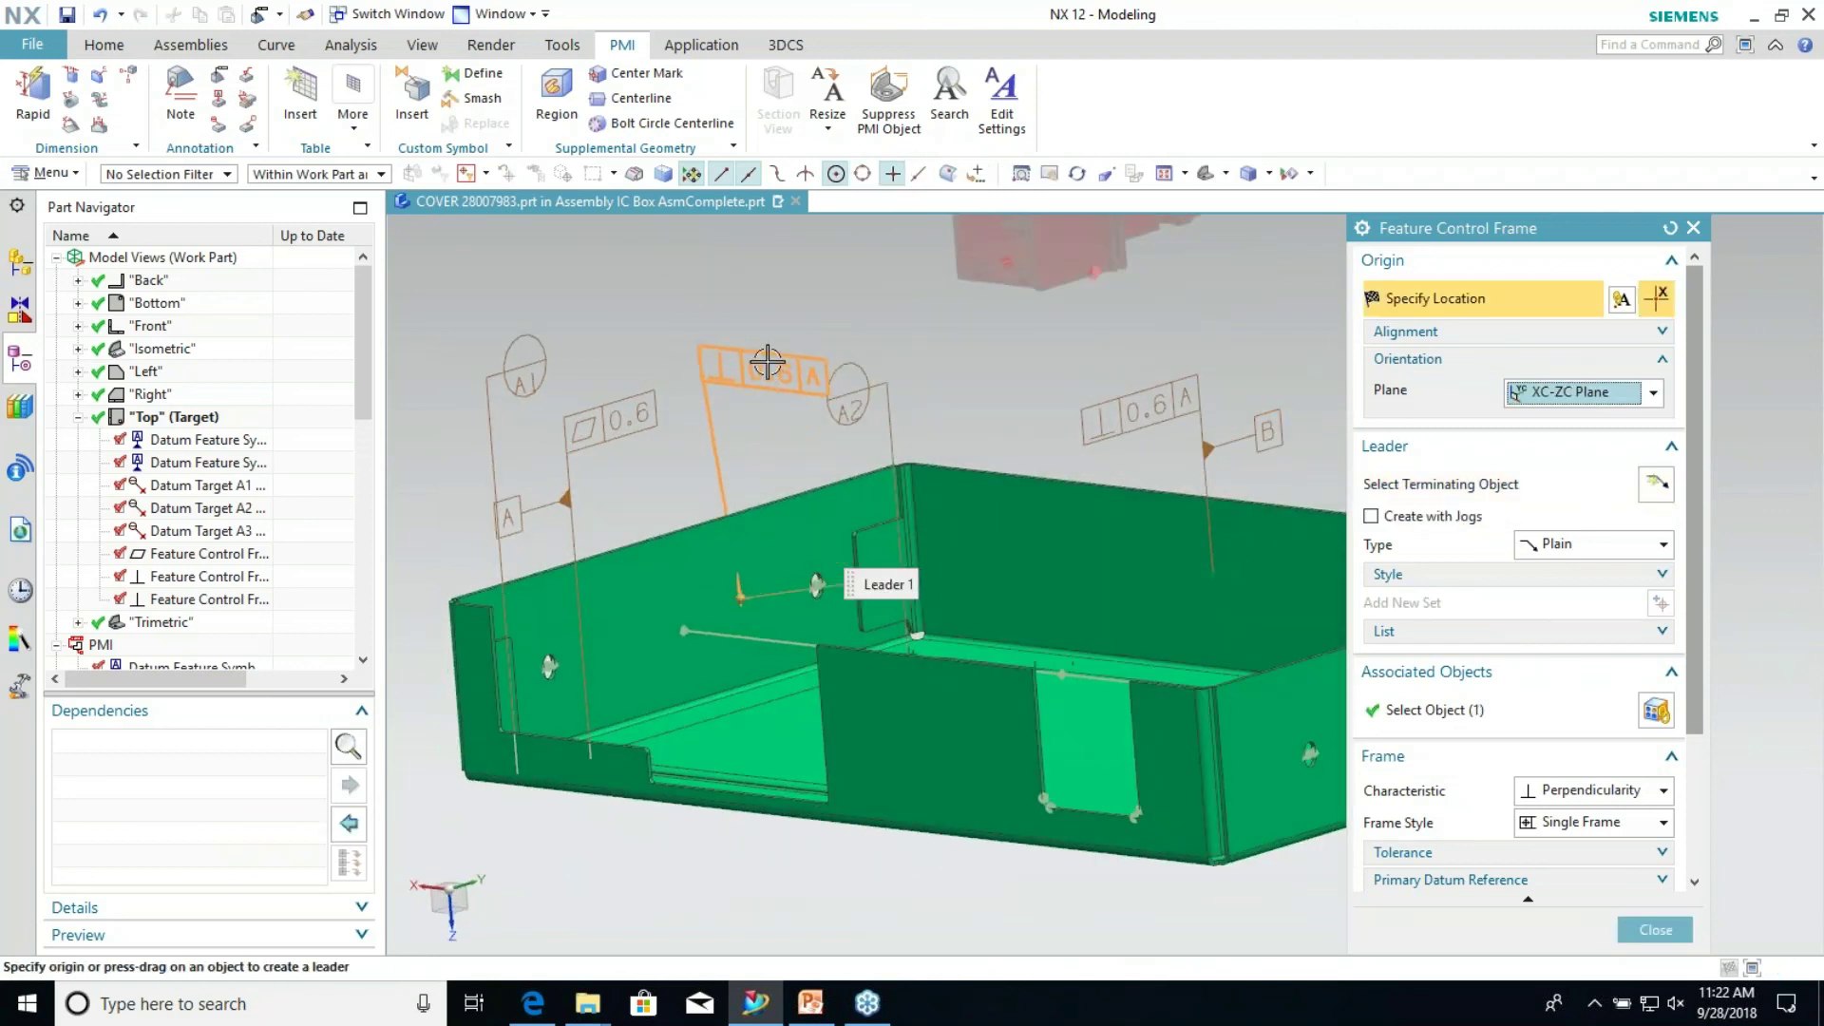
pyautogui.scroll(-3, 1511, 703)
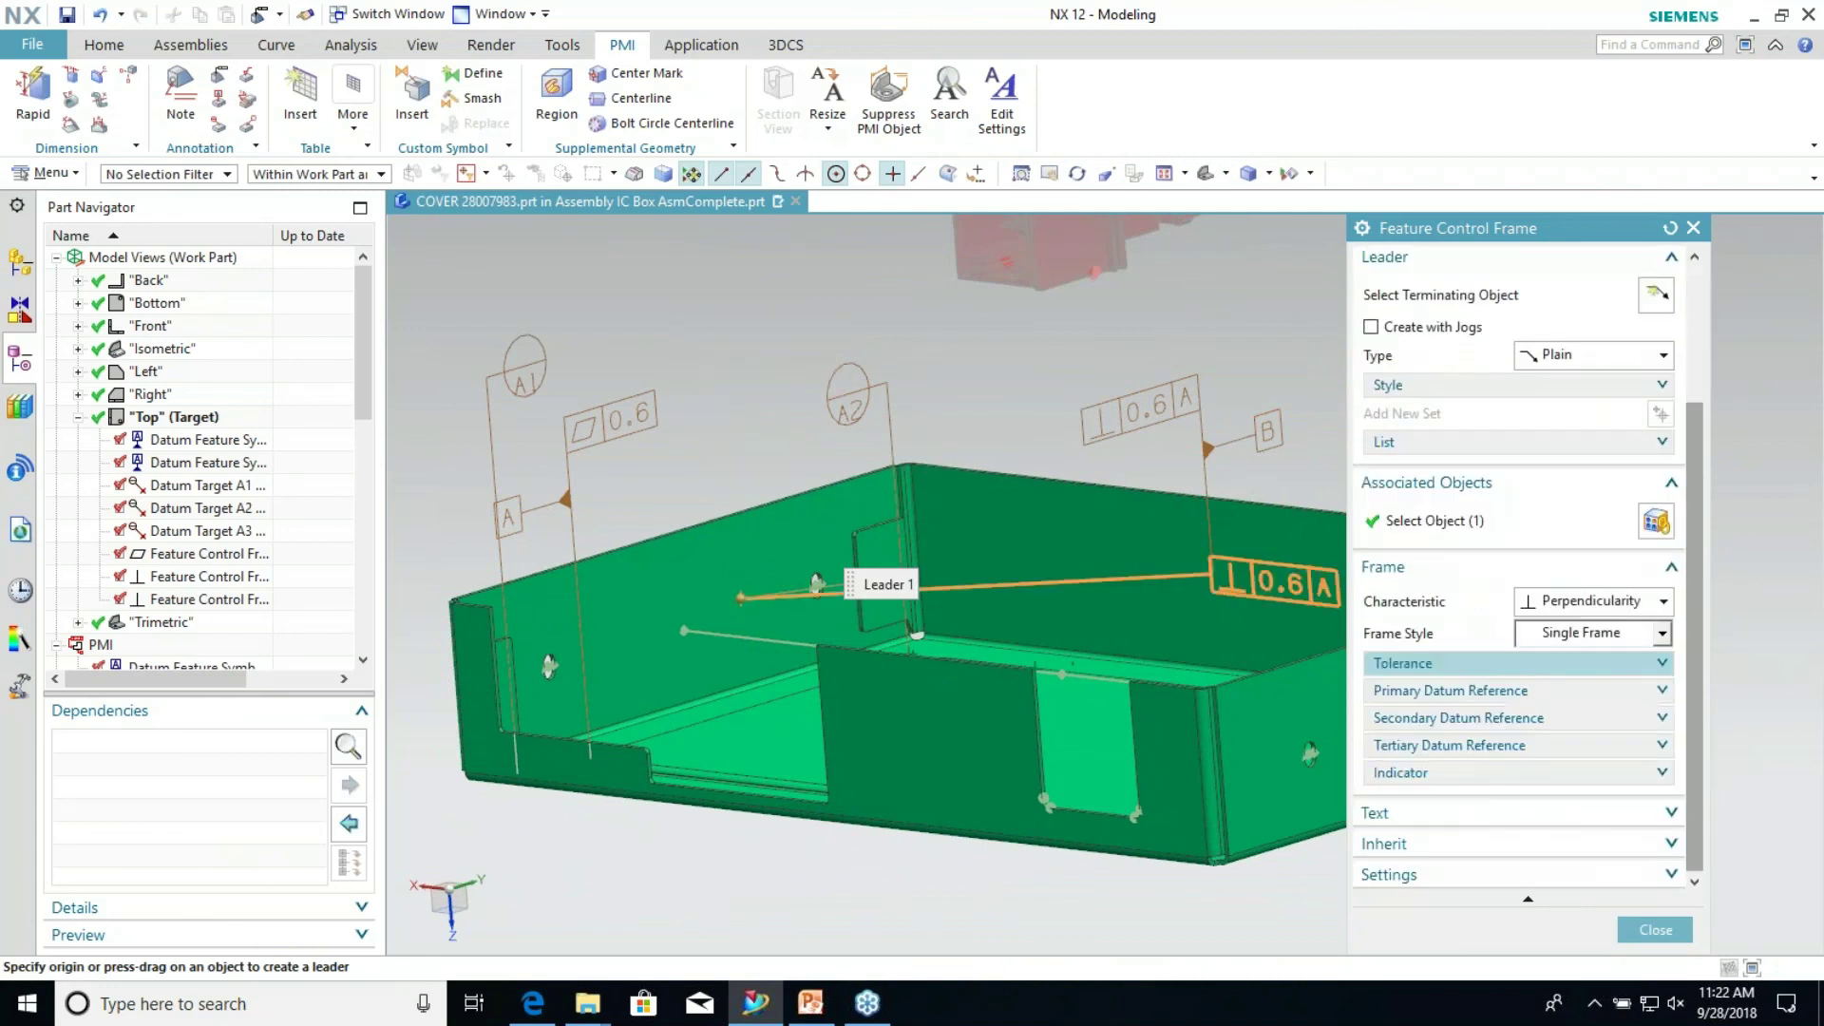
pyautogui.click(1508, 717)
pyautogui.click(1447, 737)
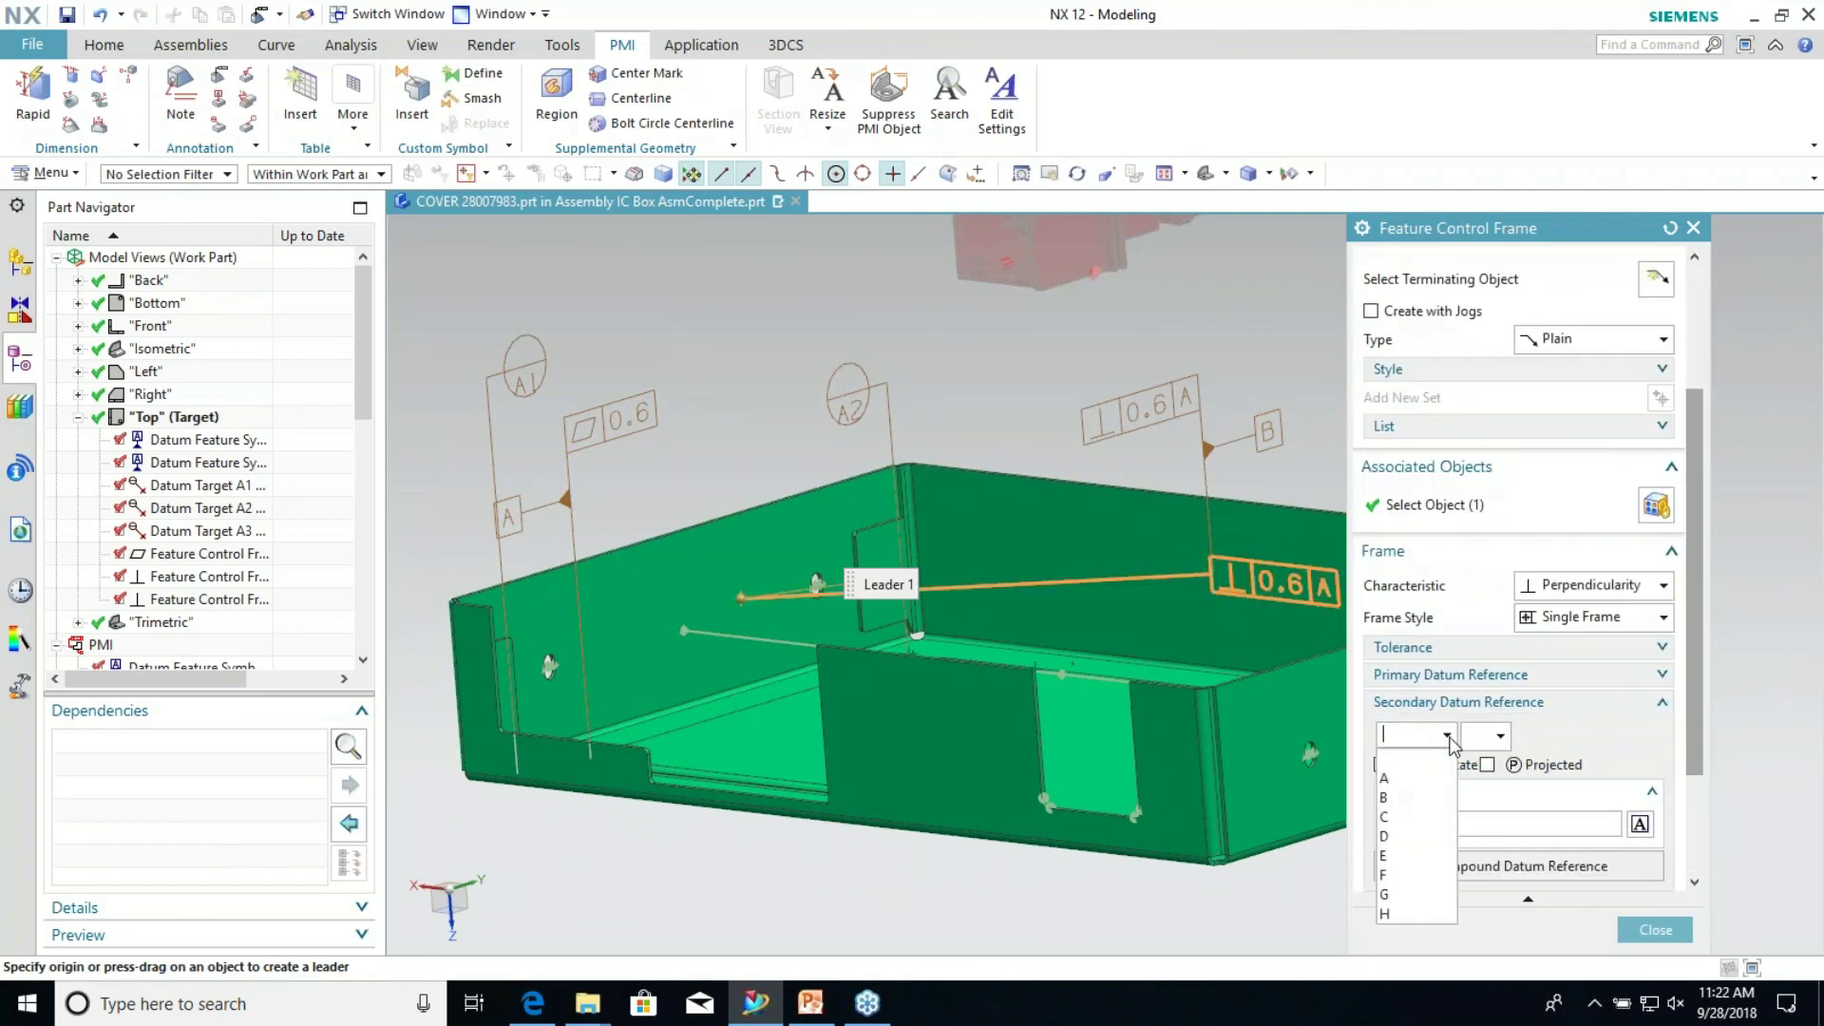
pyautogui.click(1397, 797)
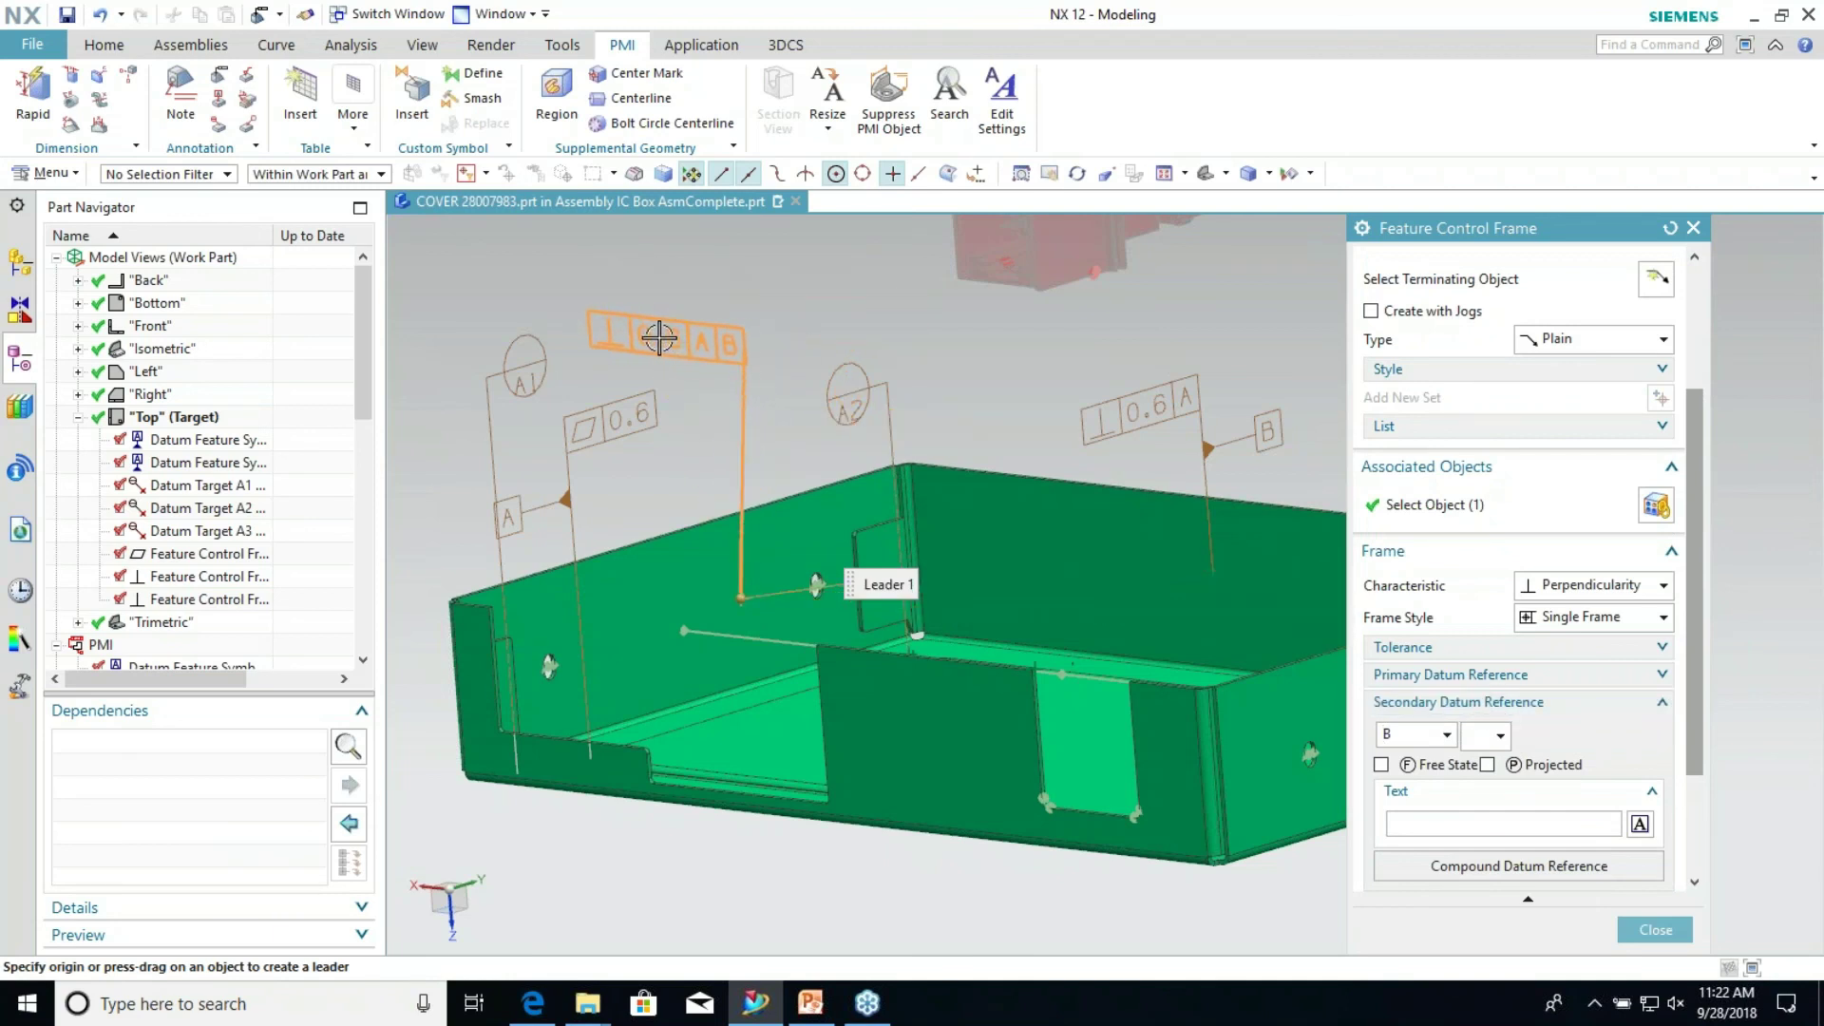
pyautogui.click(639, 334)
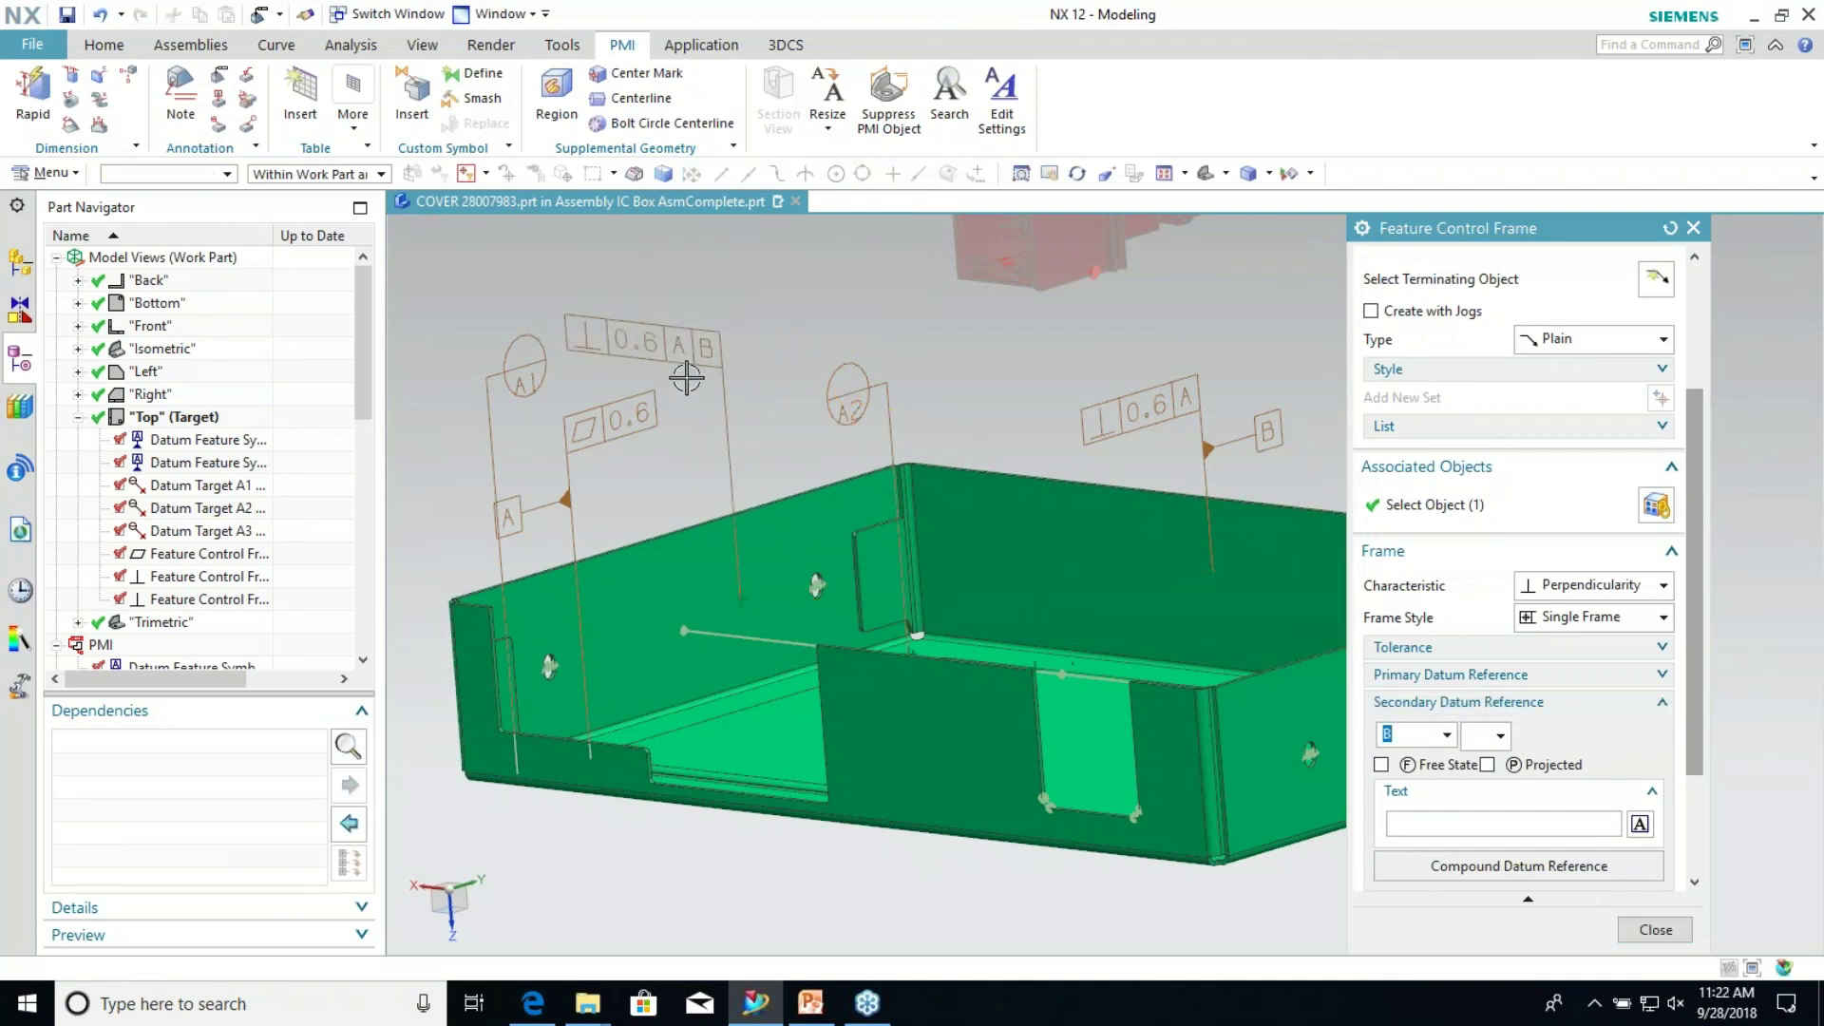
pyautogui.click(1657, 931)
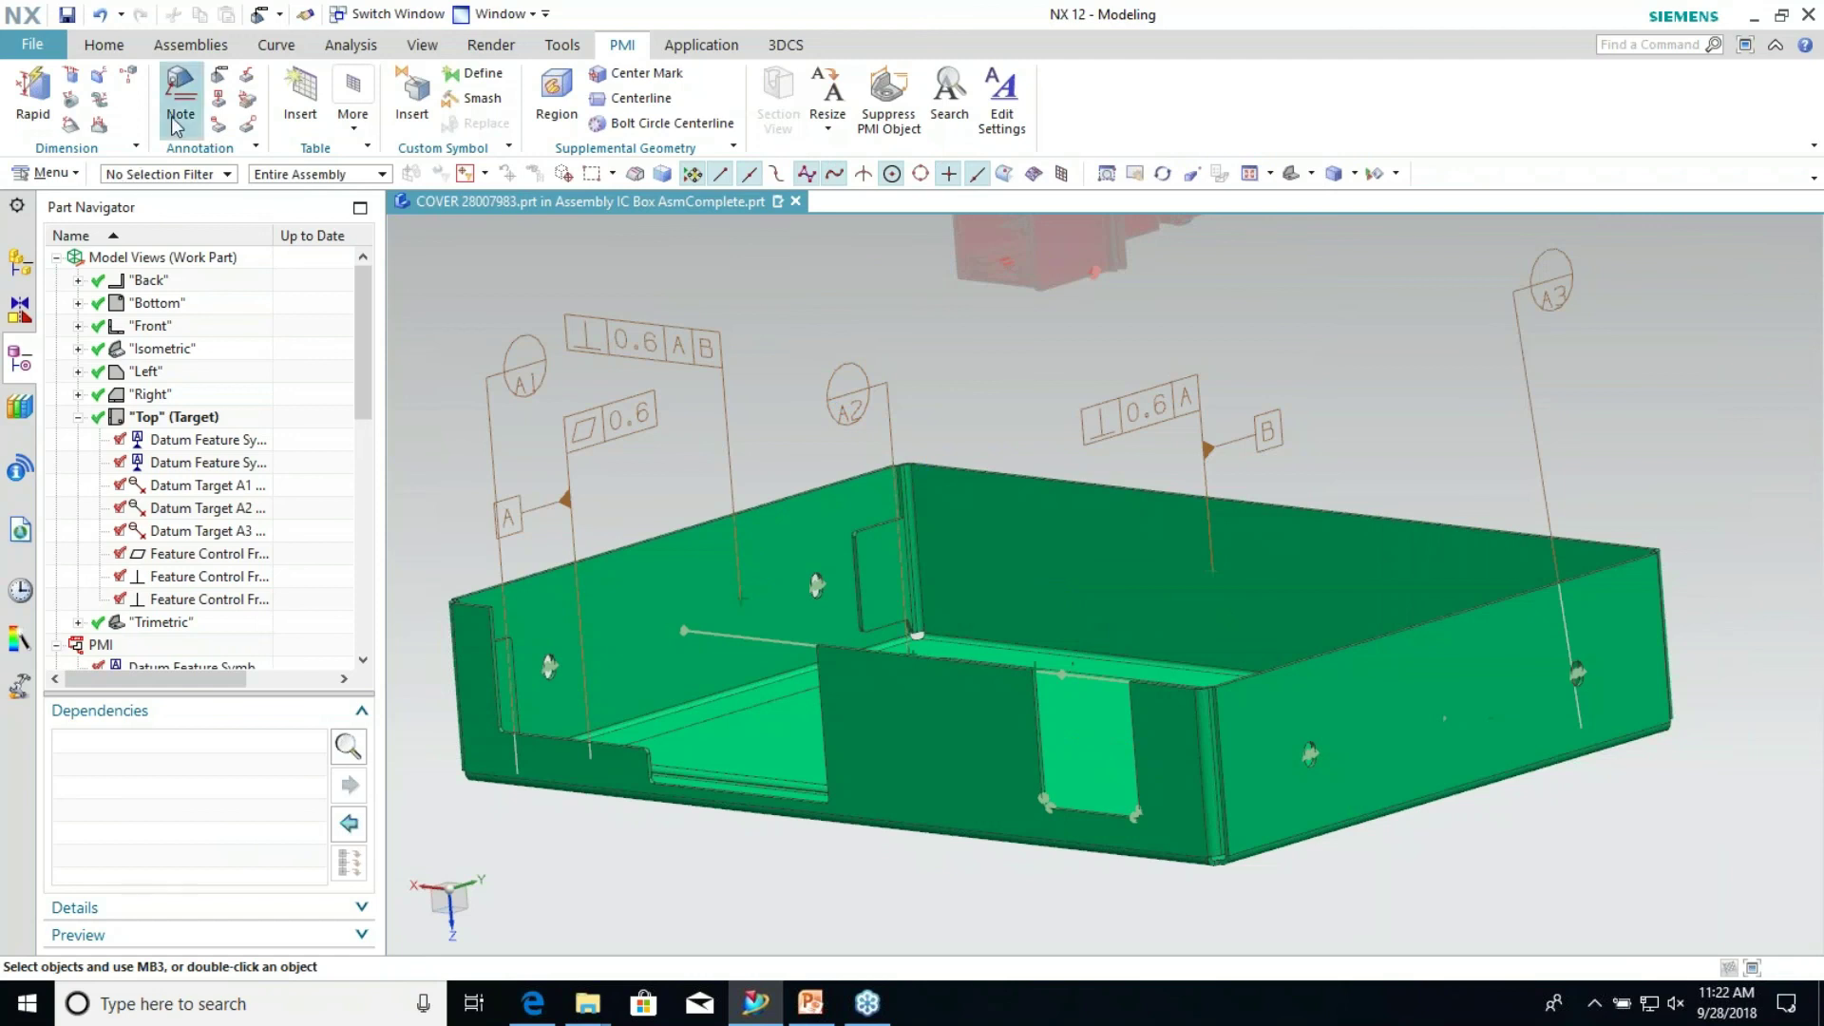
# Add datum feature symbol C with a jogged leader attached to the ⊥0.6 A B frame
pyautogui.click(219, 98)
pyautogui.doubleClick(1608, 788)
pyautogui.click(1524, 485)
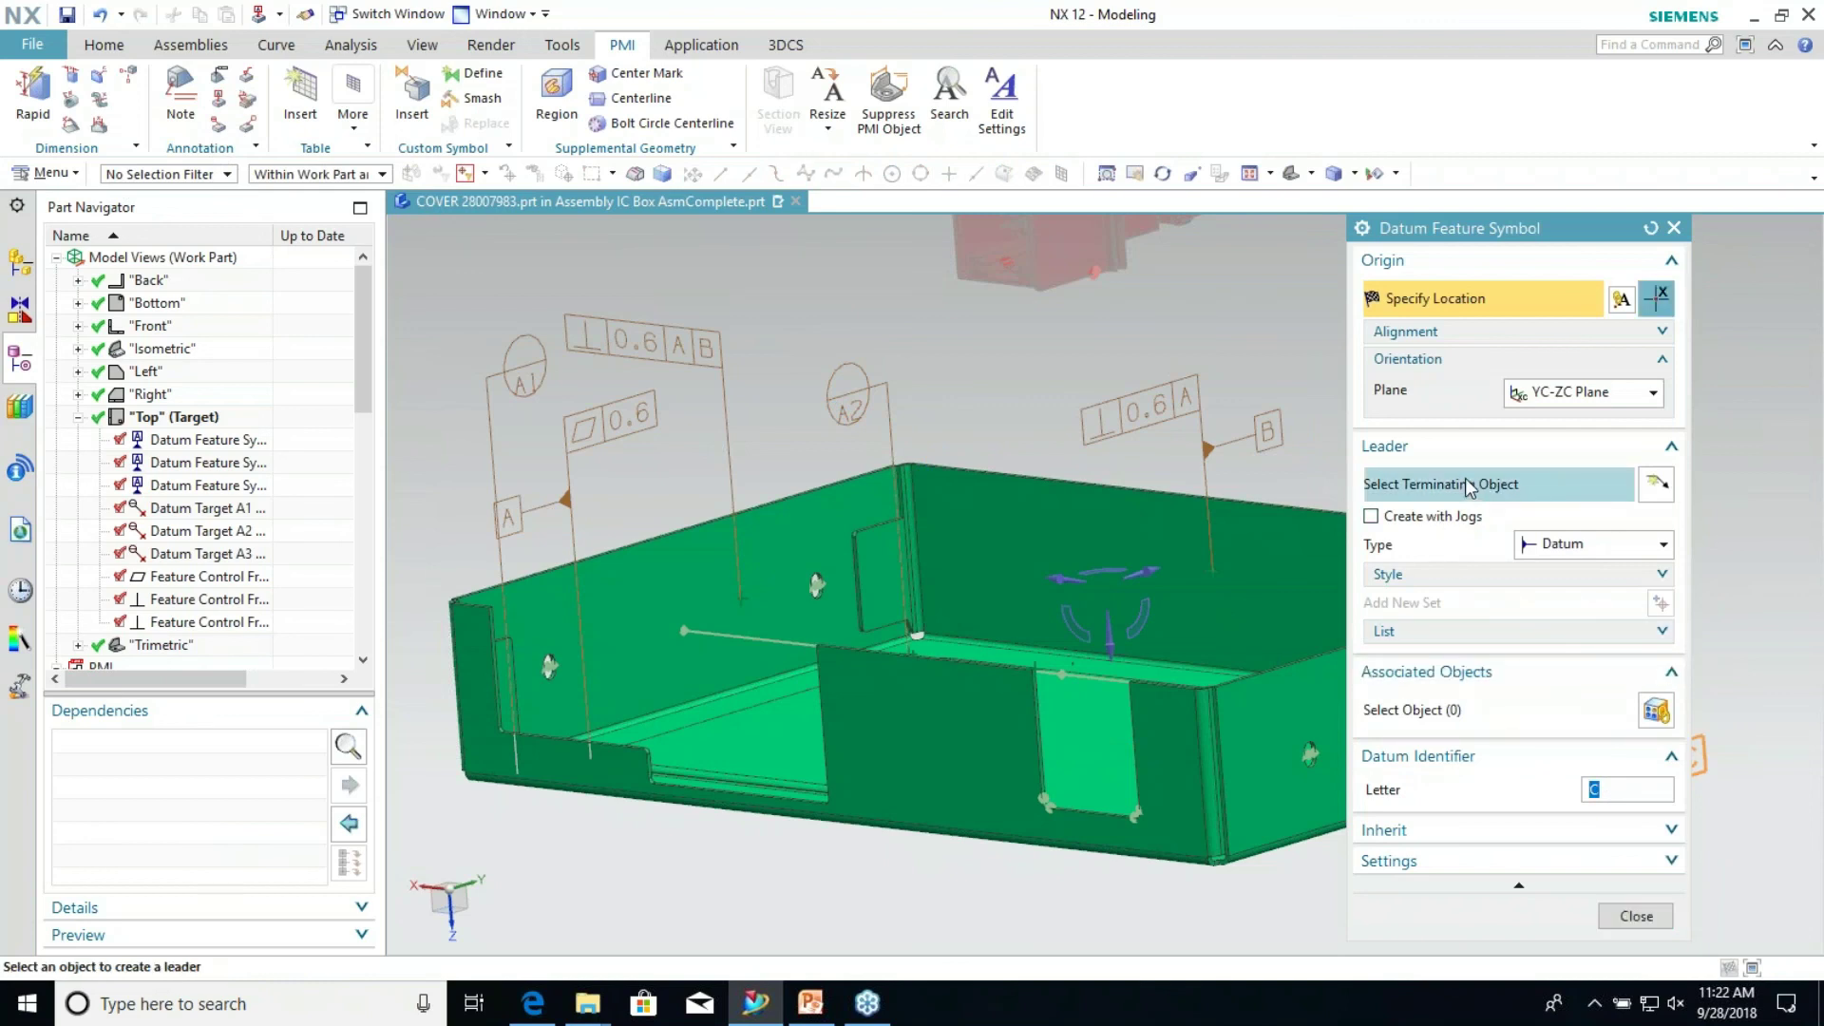
pyautogui.click(1404, 519)
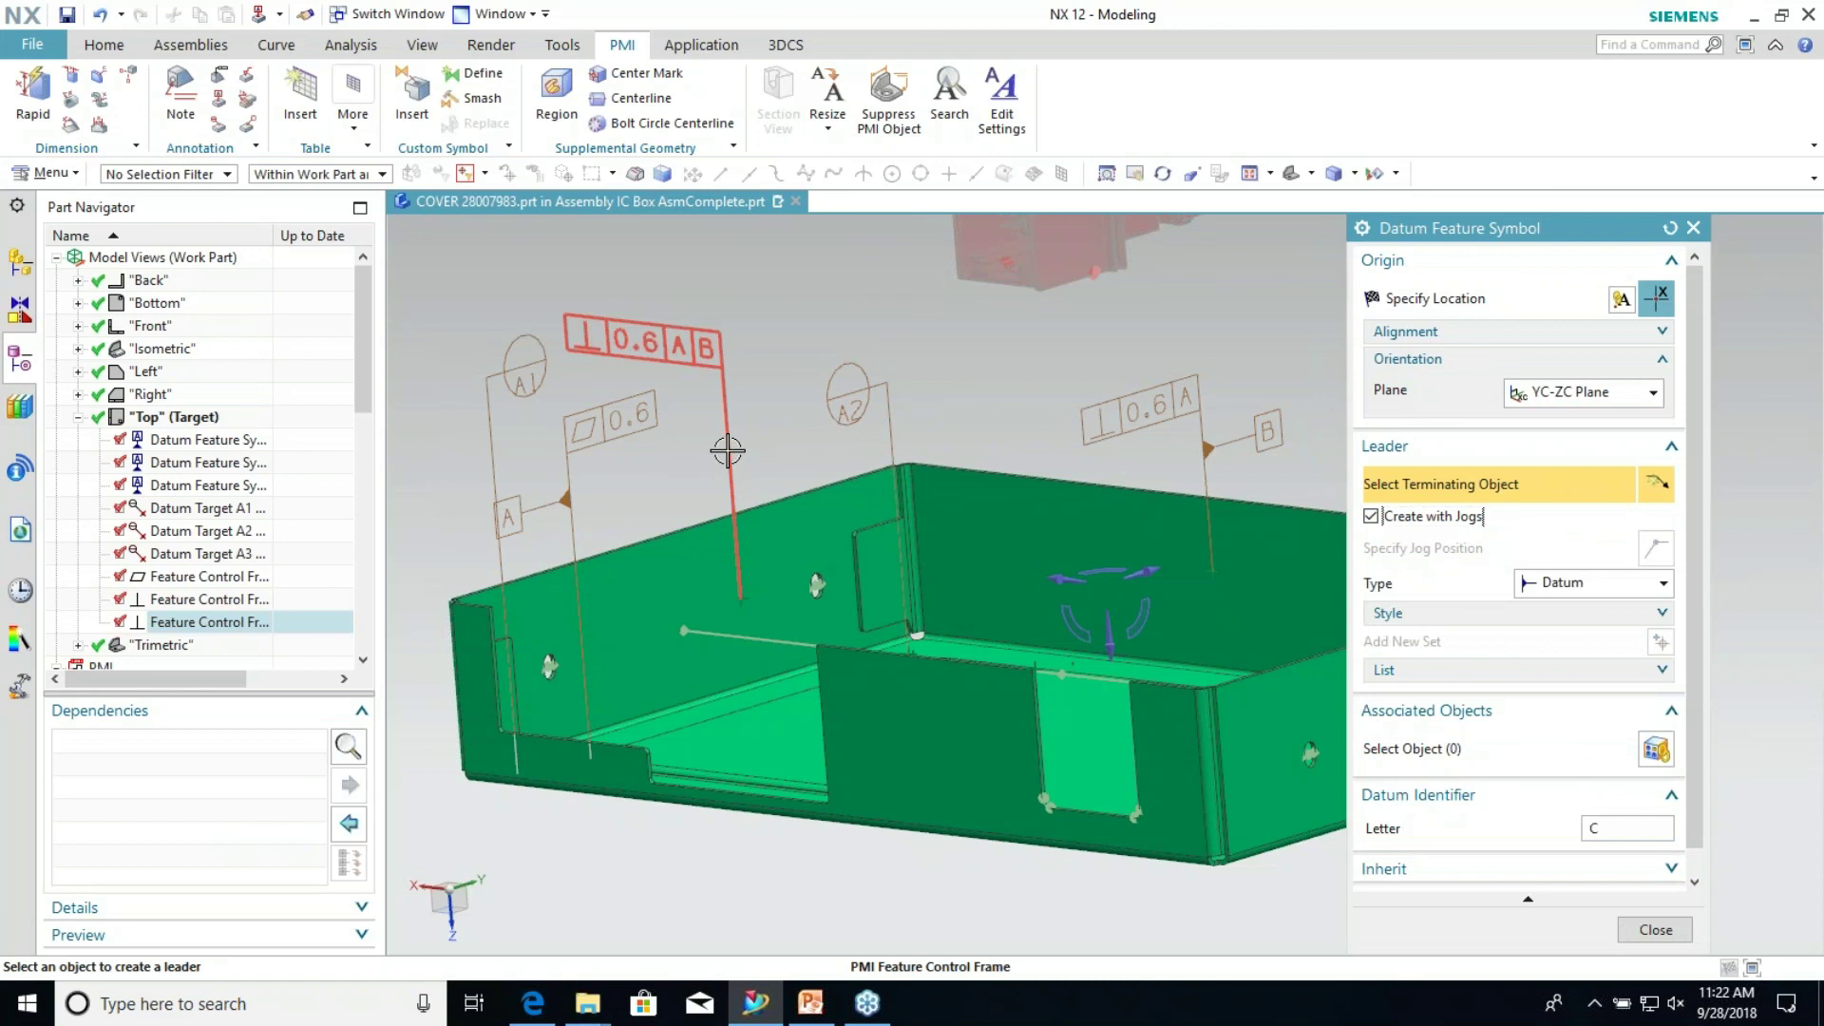
pyautogui.click(727, 452)
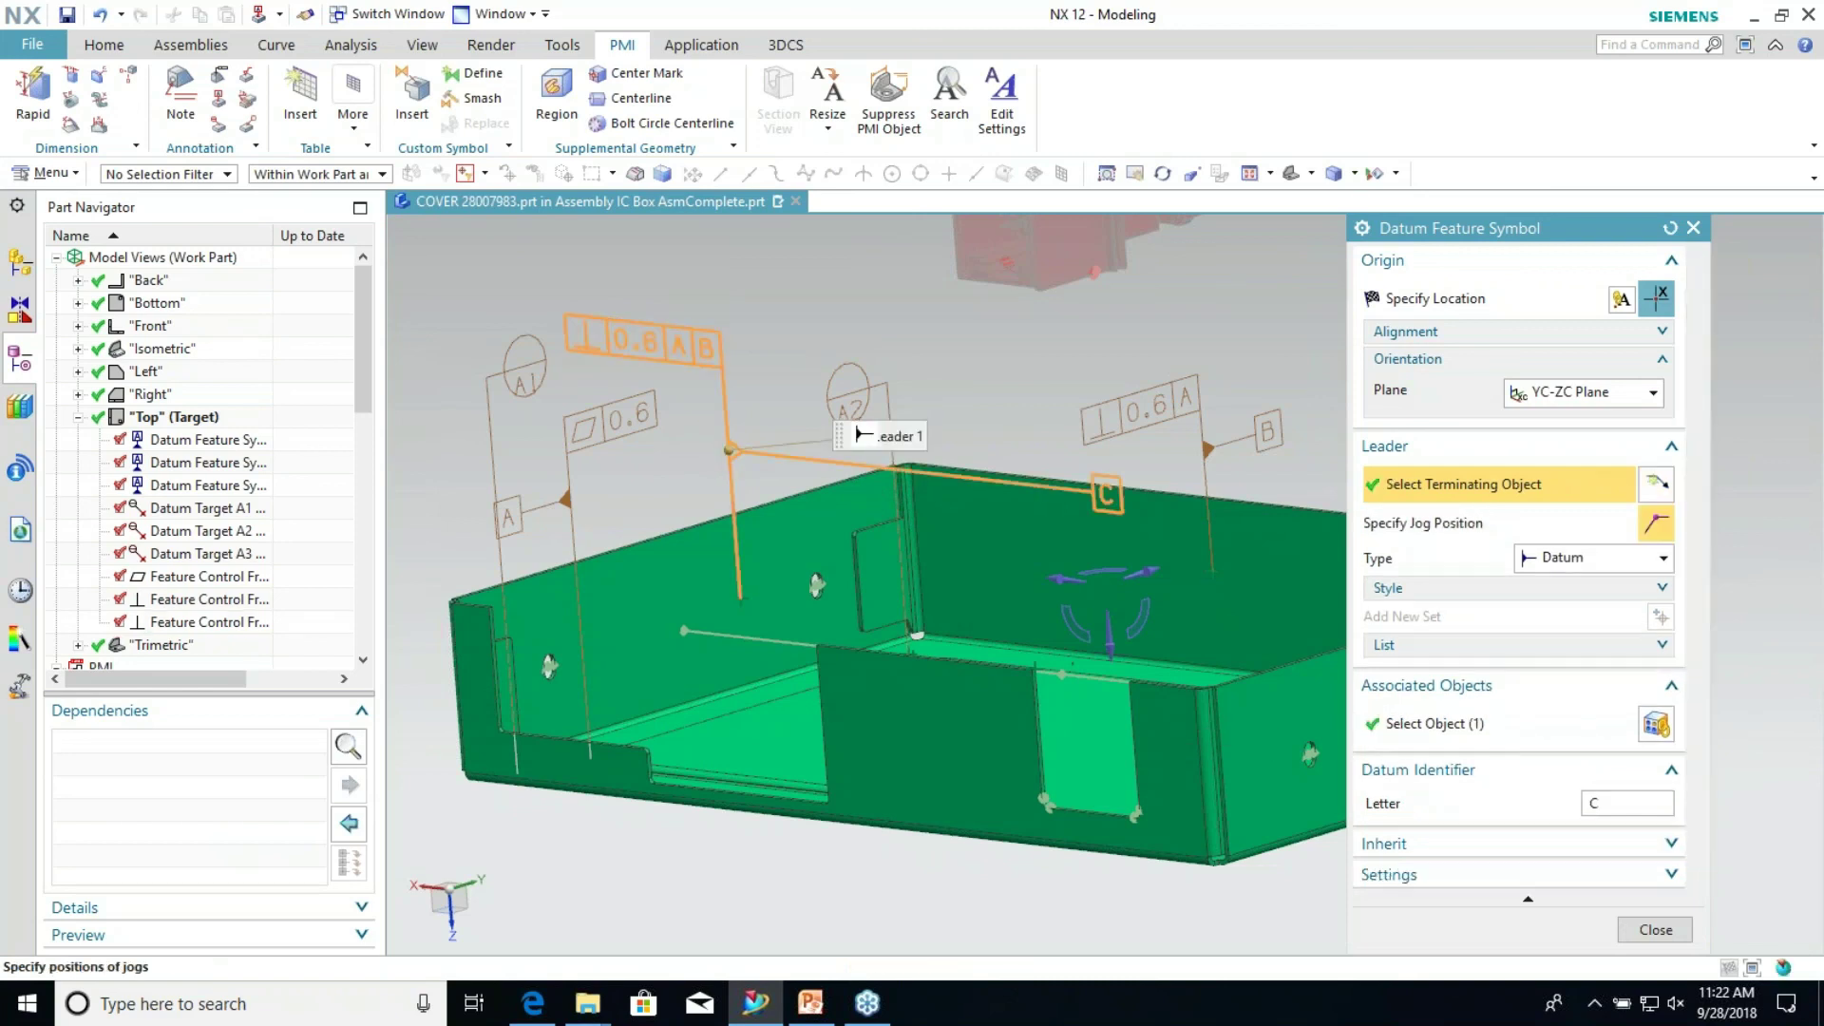
pyautogui.click(1404, 301)
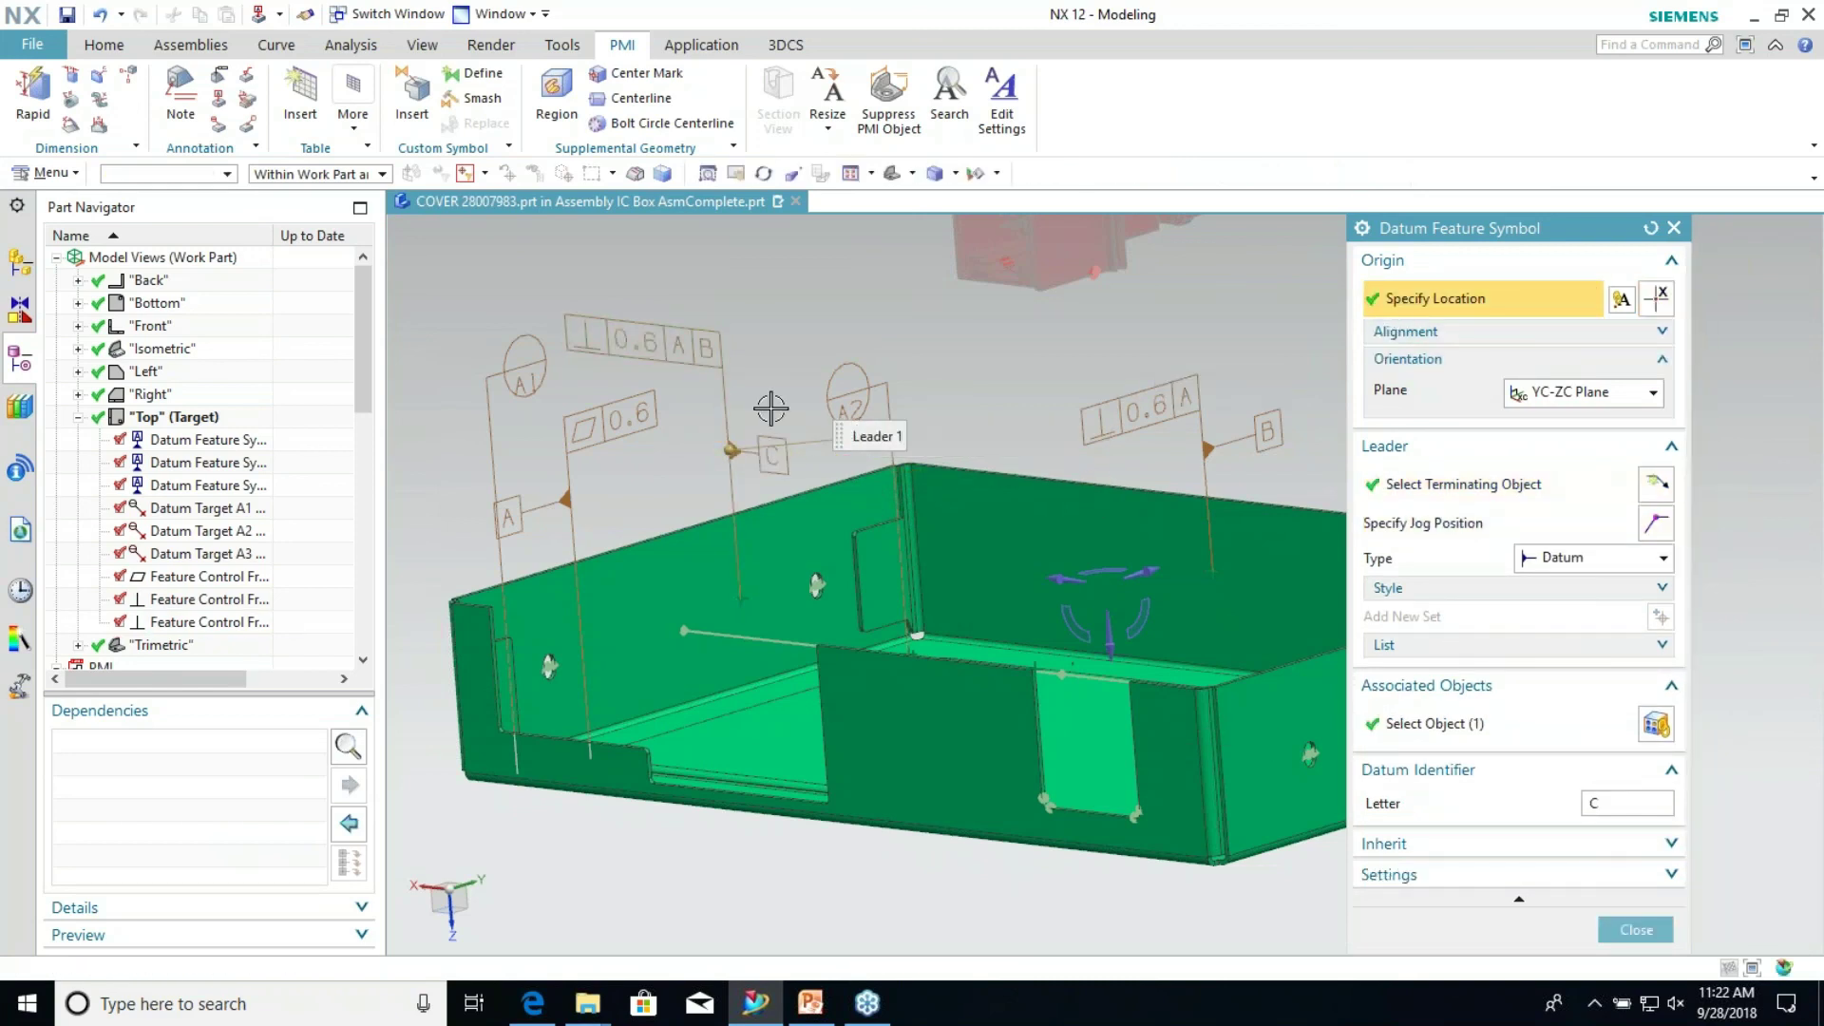
pyautogui.click(771, 409)
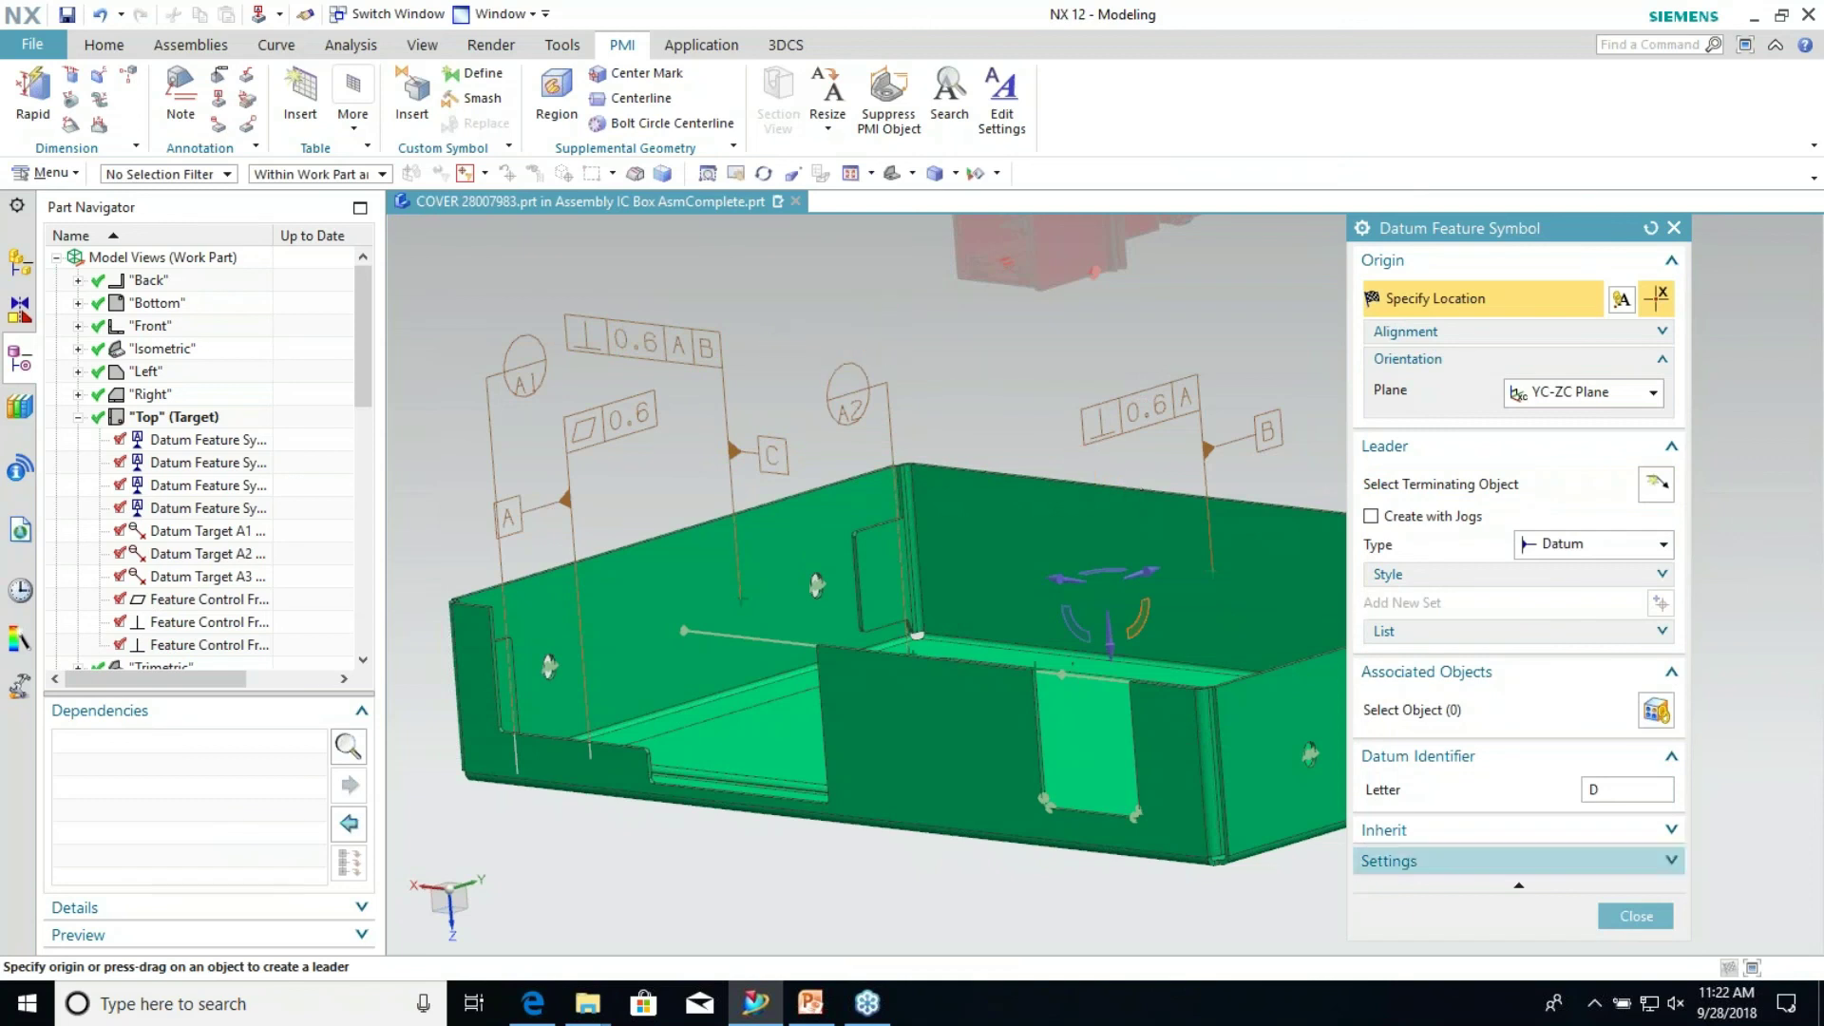